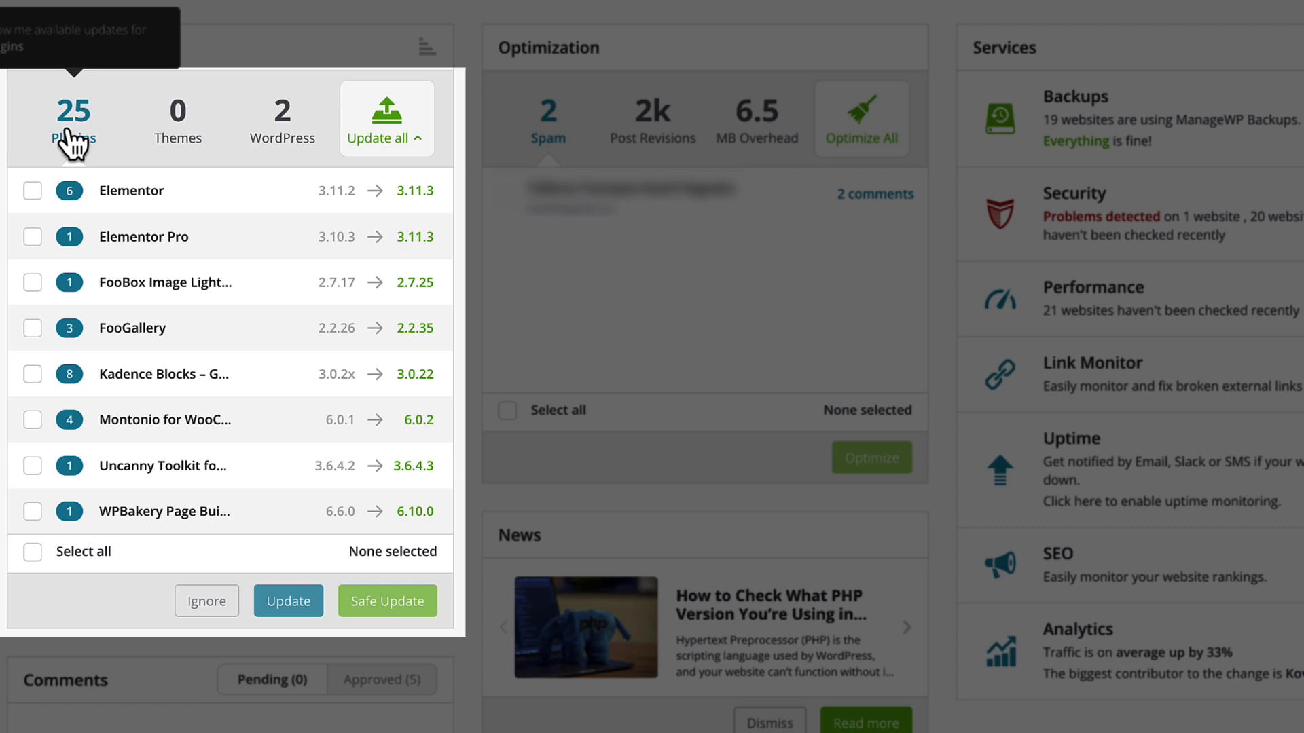
# Check which sites need the Elementor and WordPress (en_US) core updates.
pyautogui.click(132, 193)
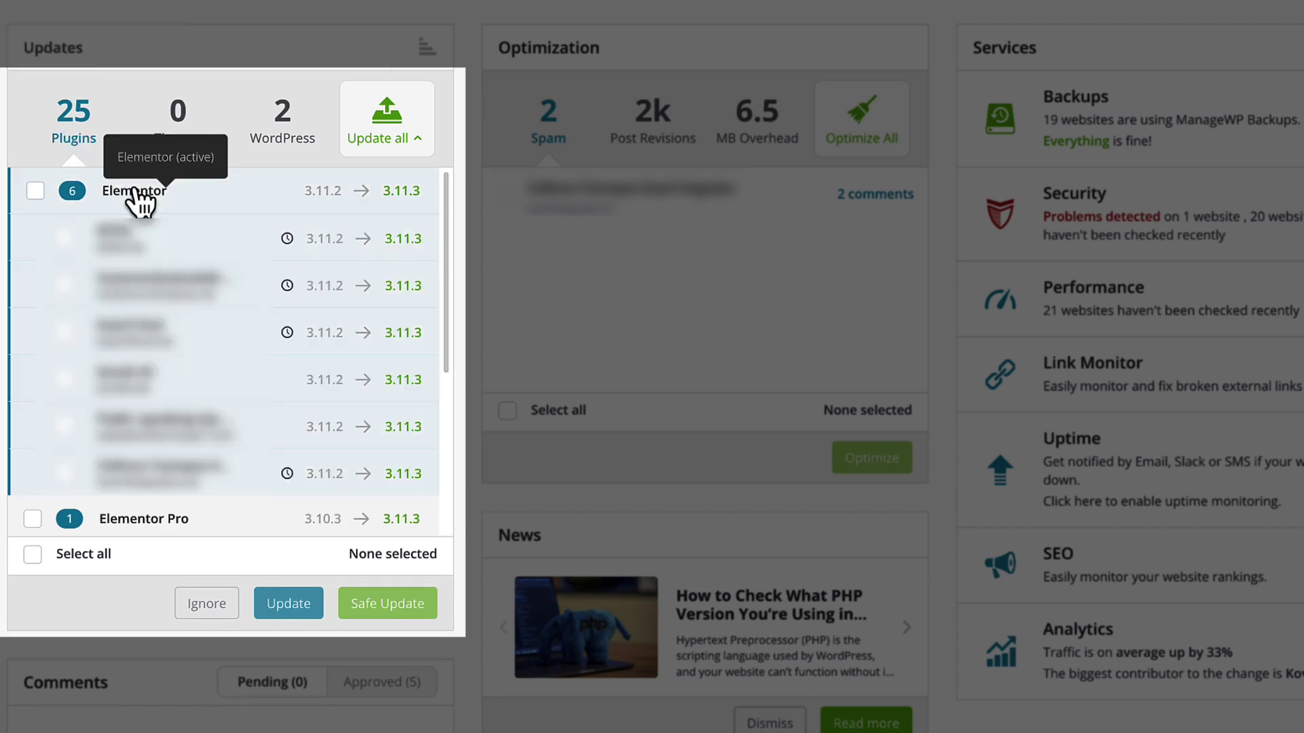
pyautogui.click(134, 192)
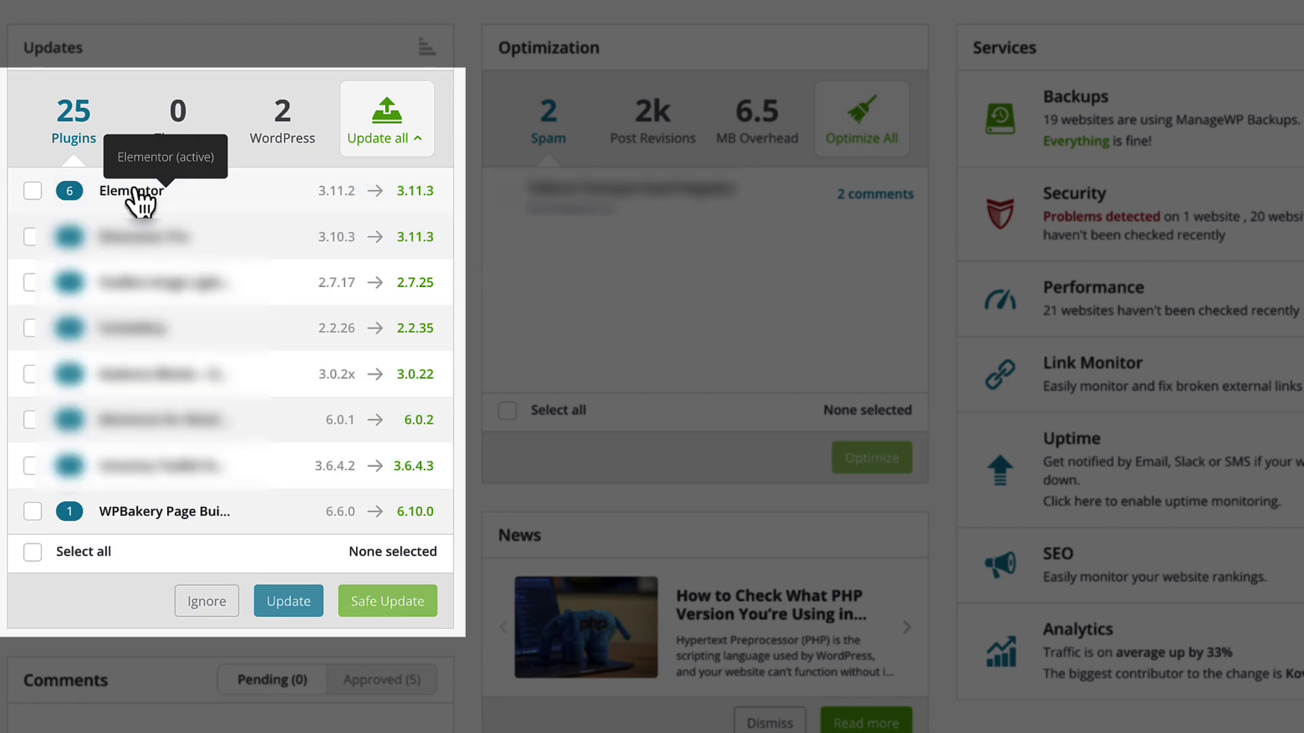
pyautogui.click(296, 162)
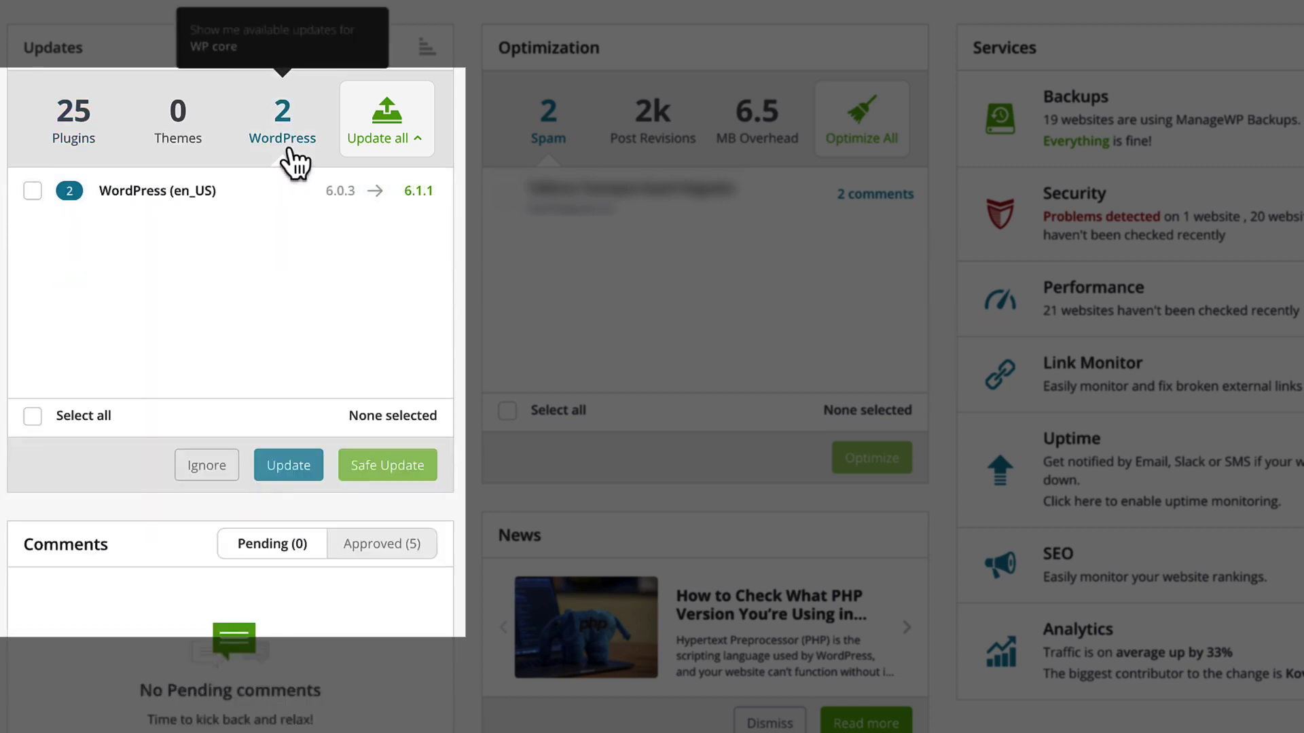
pyautogui.click(164, 195)
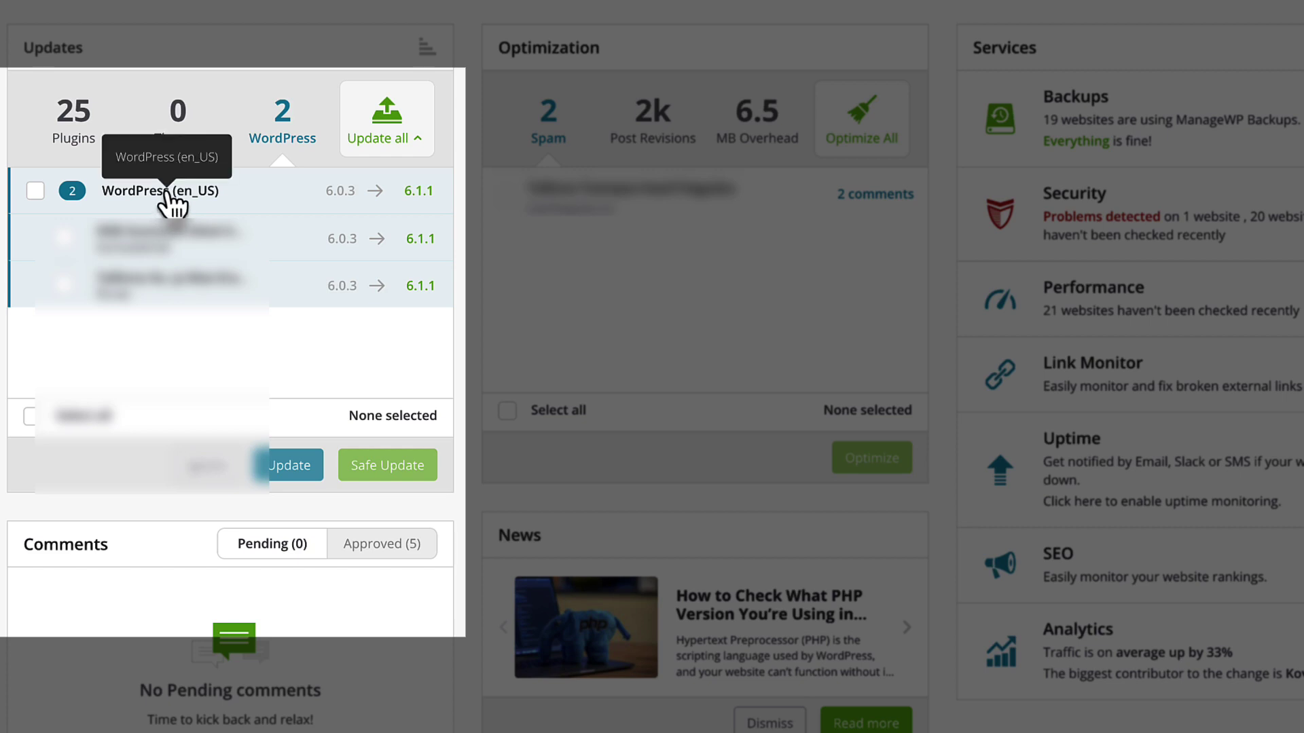
pyautogui.click(169, 200)
# Back in plugin updates, tick Uncanny Toolkit, then select every listed plugin update.
pyautogui.click(73, 129)
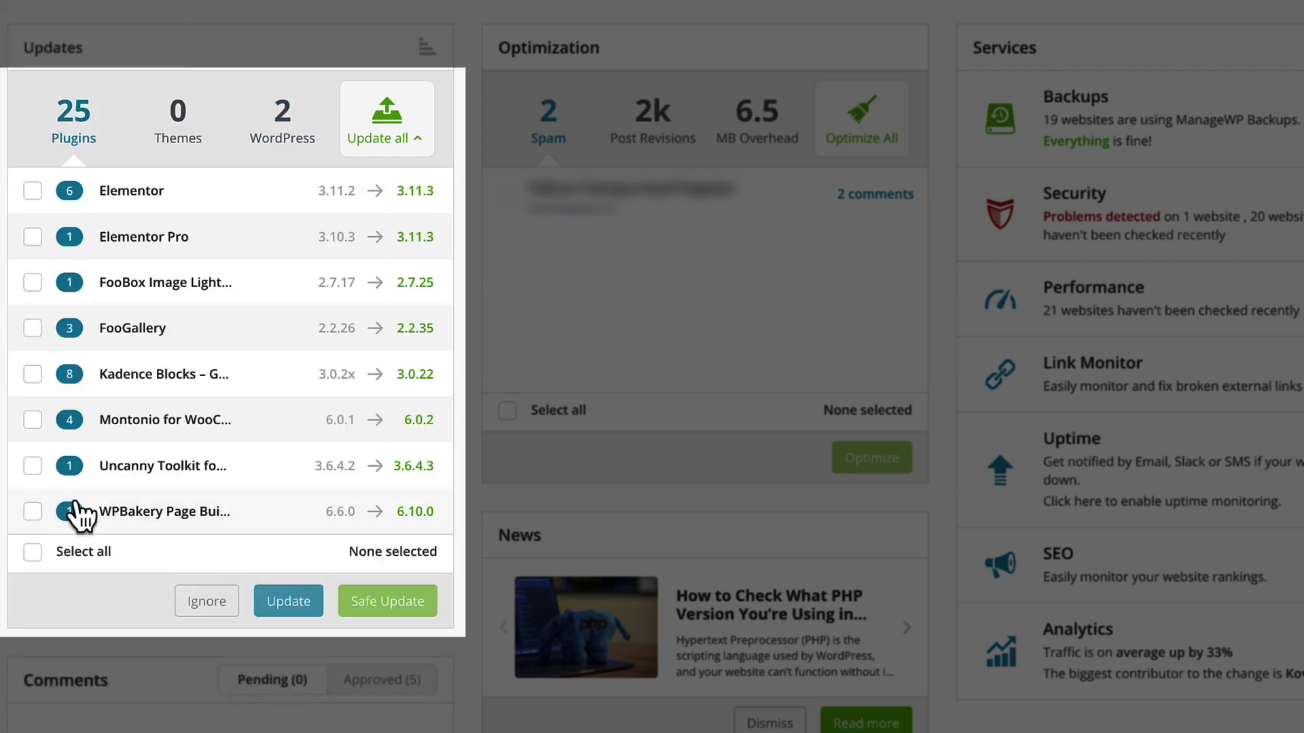
pyautogui.click(32, 466)
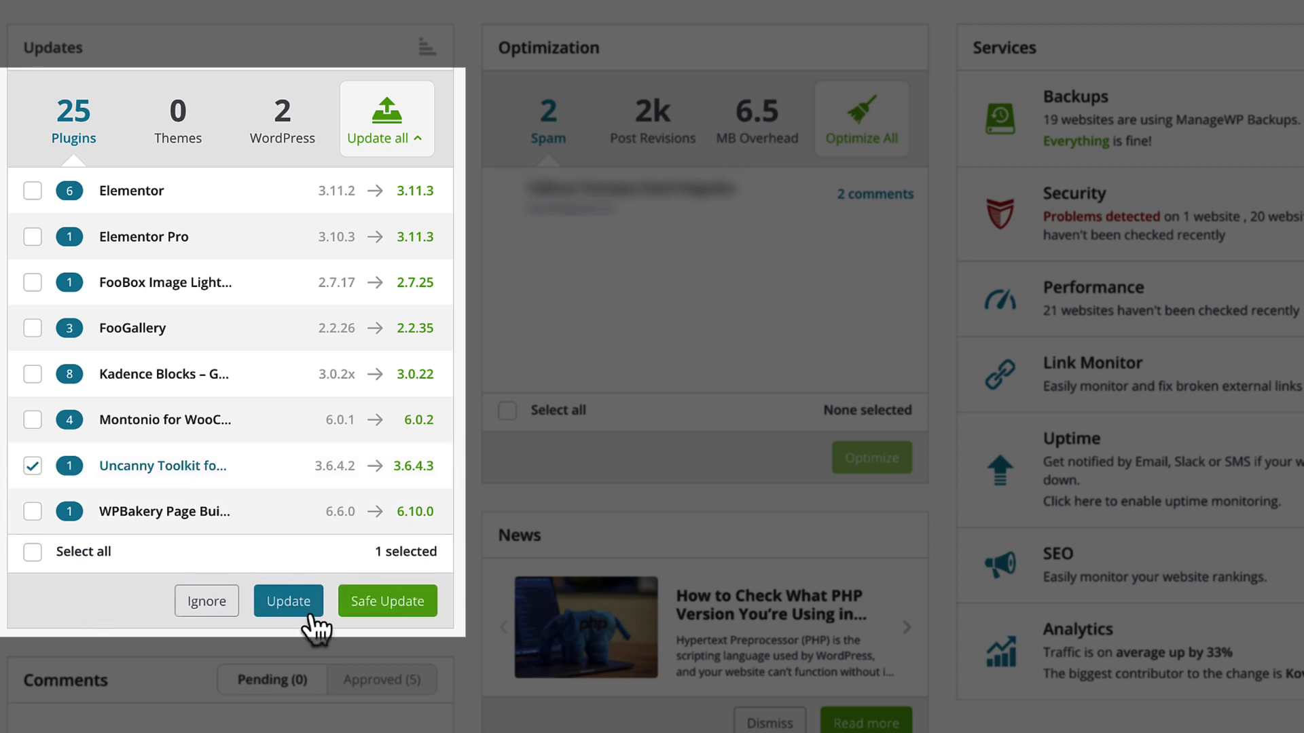
pyautogui.click(34, 554)
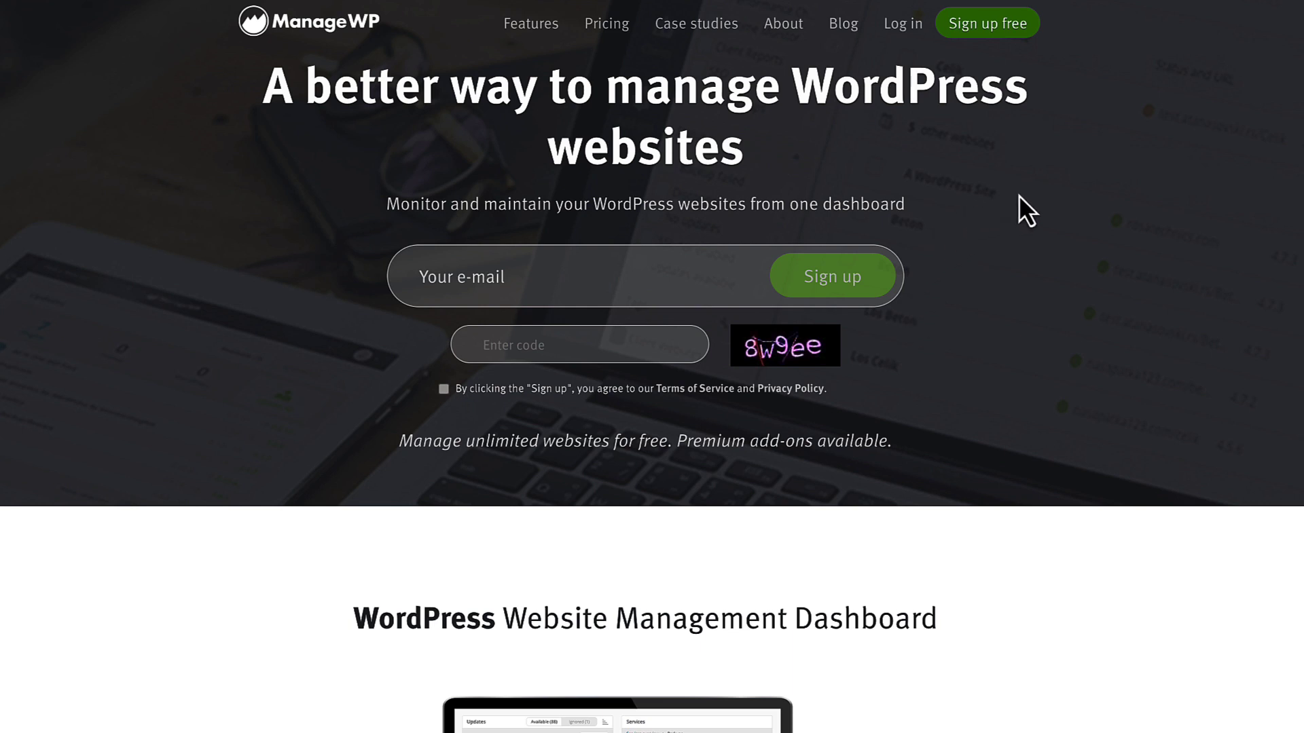
# Scroll through the add-ons on the 'Start Small, Plan Big' pricing page, then open the Sign up free form.
pyautogui.click(606, 25)
pyautogui.scroll(-2, 303, 361)
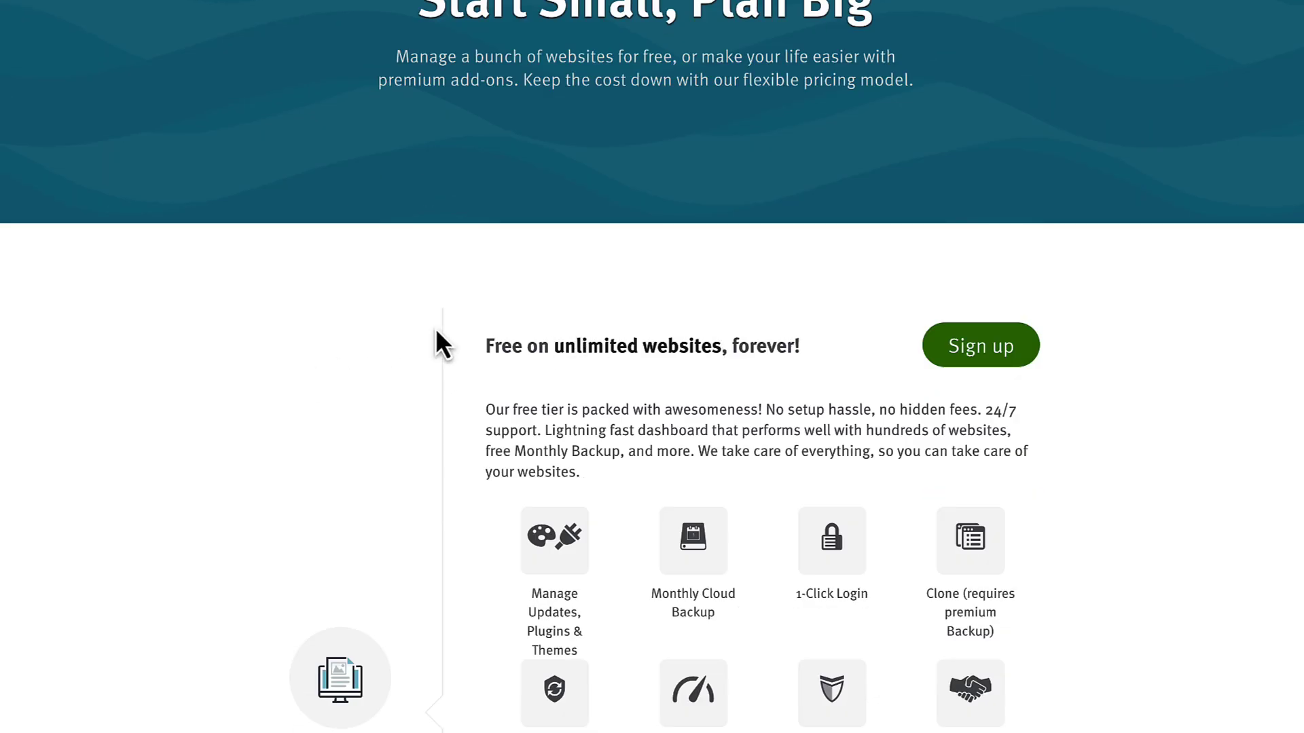
pyautogui.scroll(-4, 227, 379)
pyautogui.scroll(-9, 224, 373)
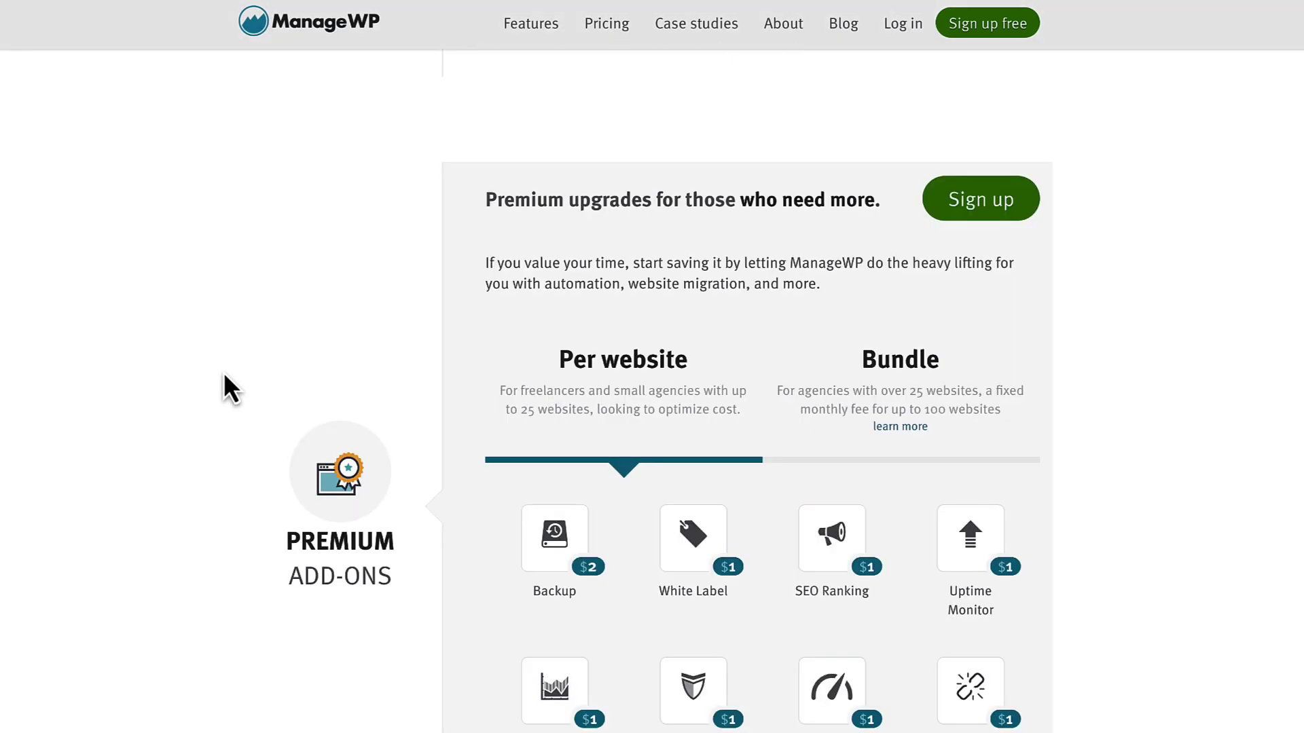
pyautogui.scroll(-3, 224, 374)
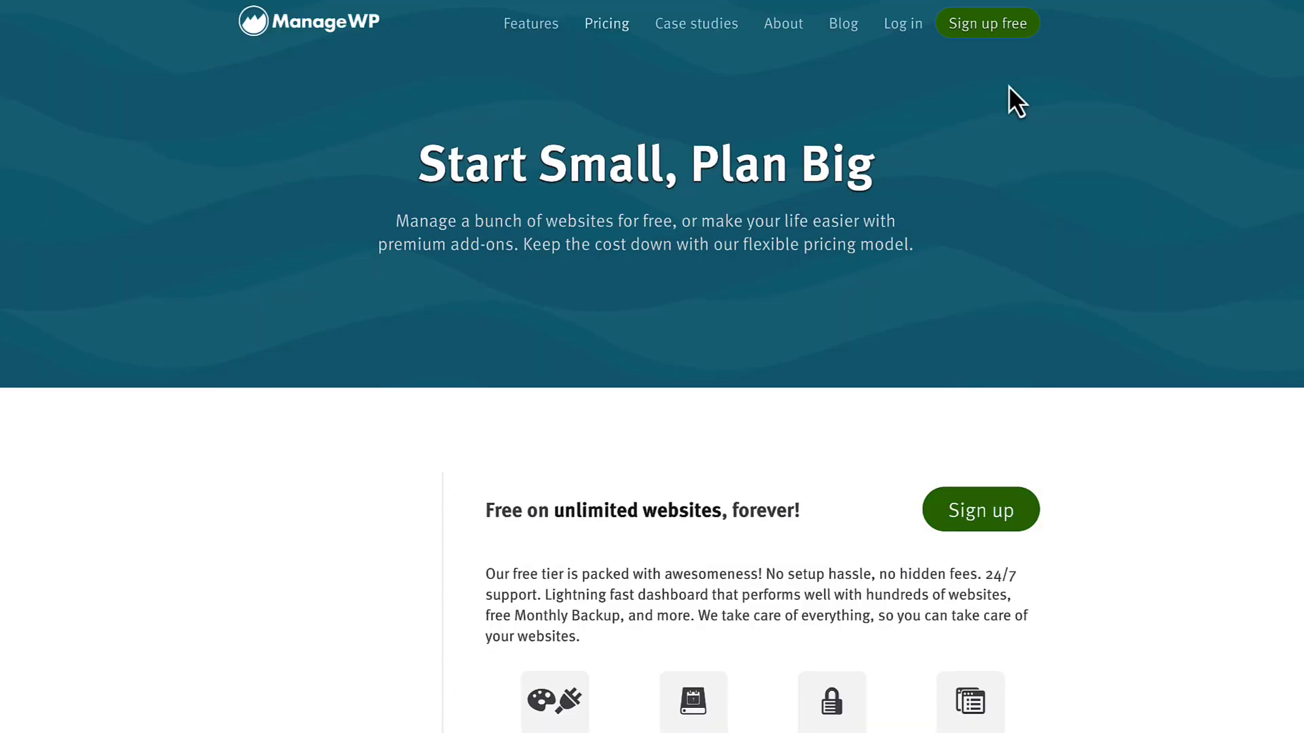
pyautogui.click(978, 24)
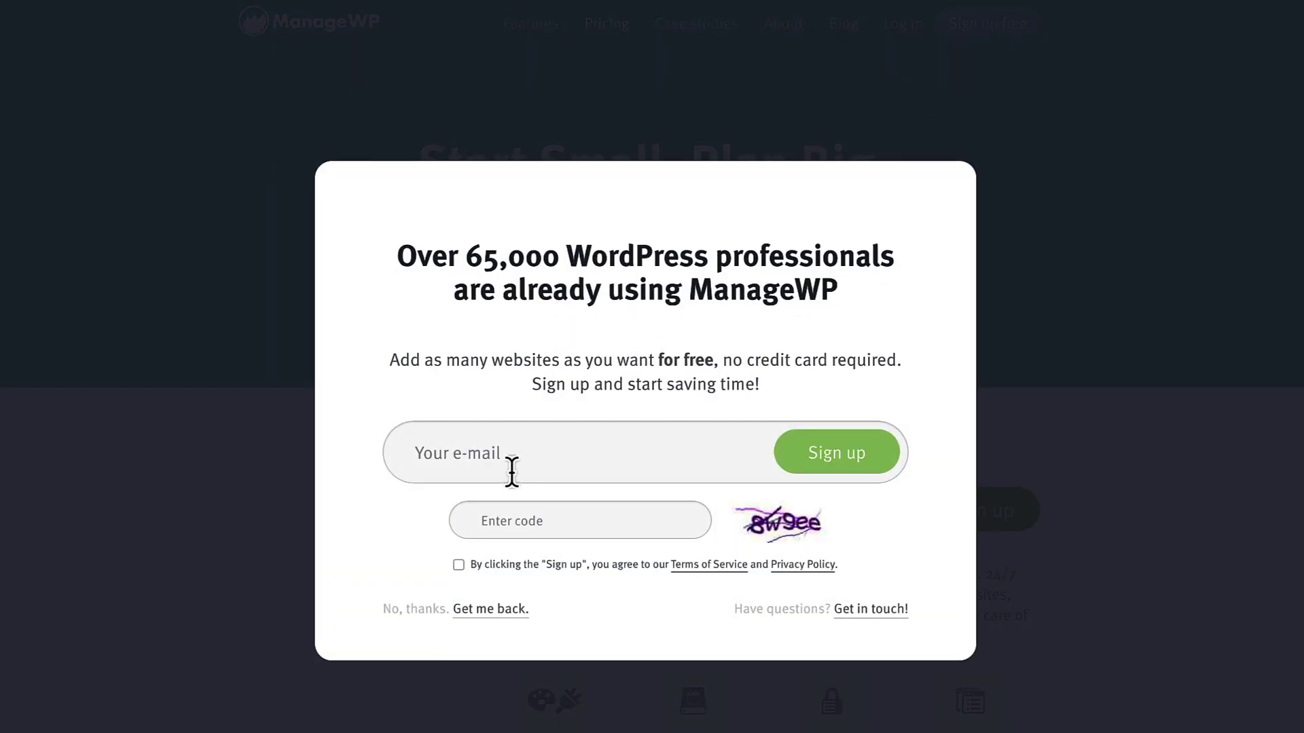
# Skip sign-up to the dashboard and add test.wpsimpletuts.com as a new website, without the trailing slash.
pyautogui.click(506, 445)
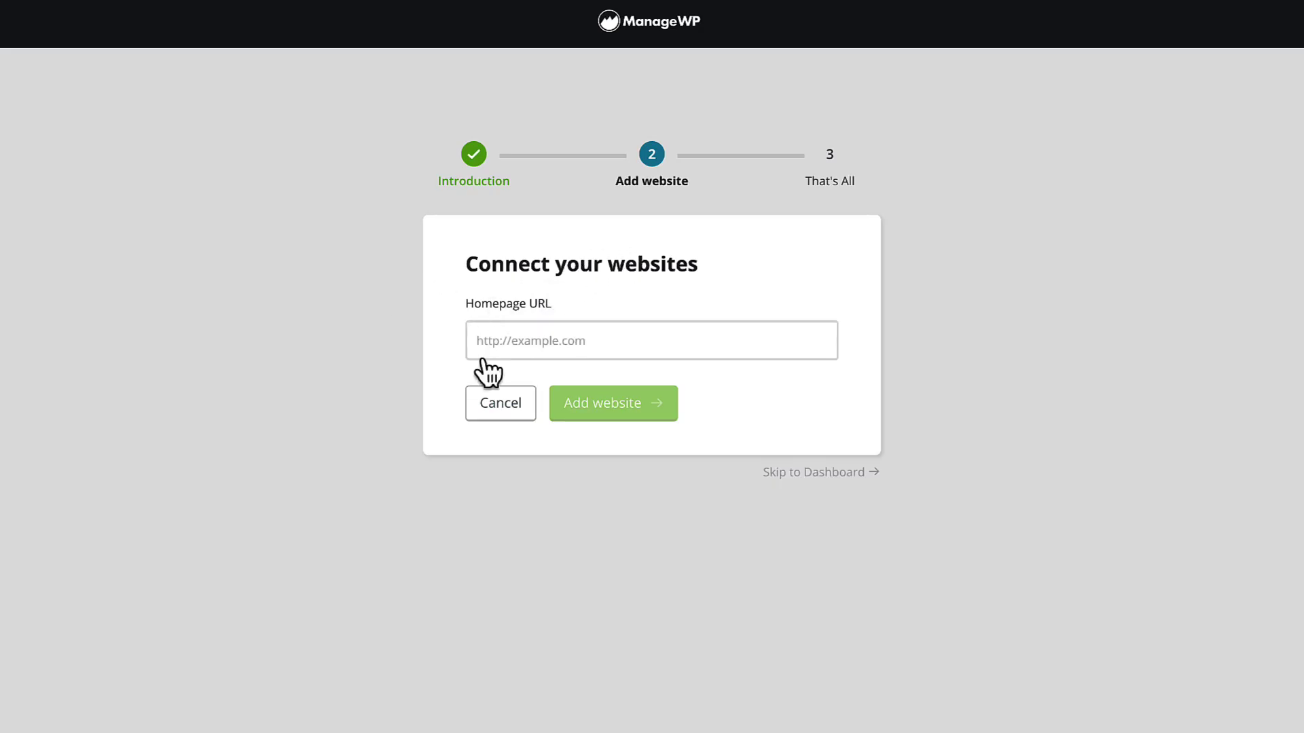
pyautogui.click(812, 473)
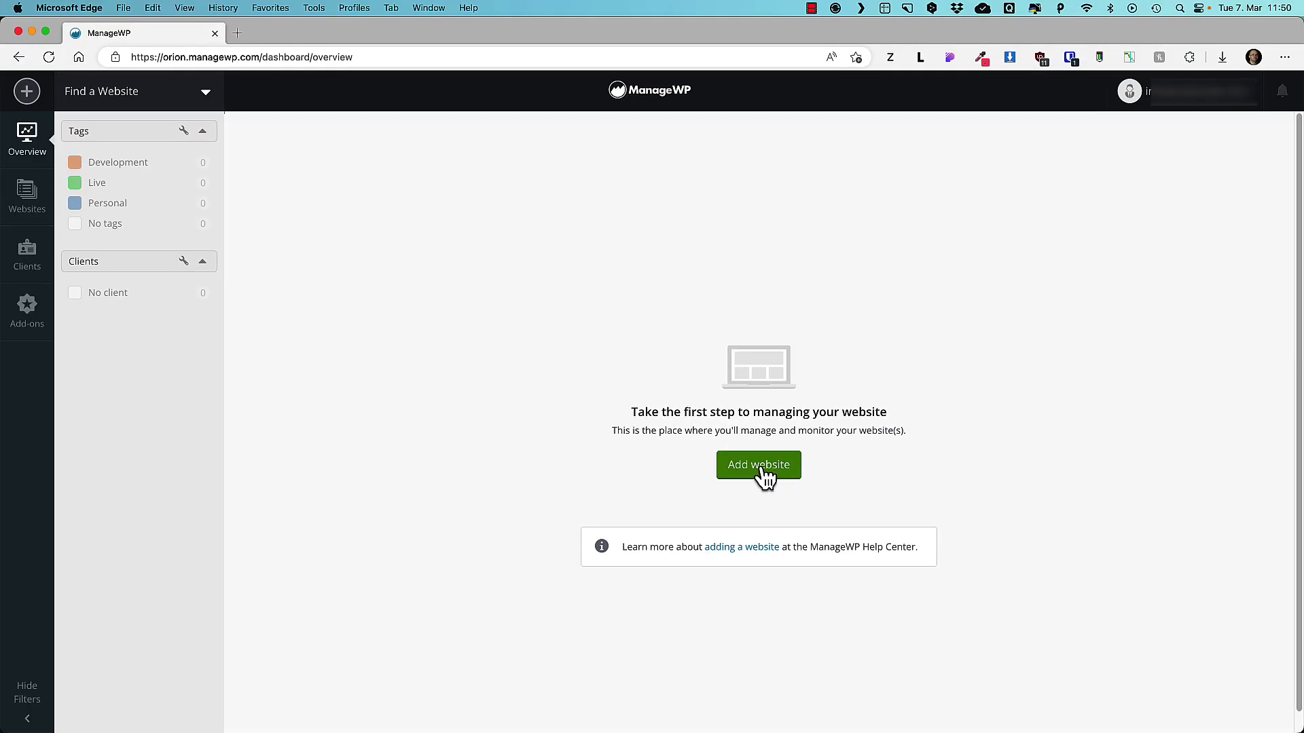
pyautogui.click(759, 467)
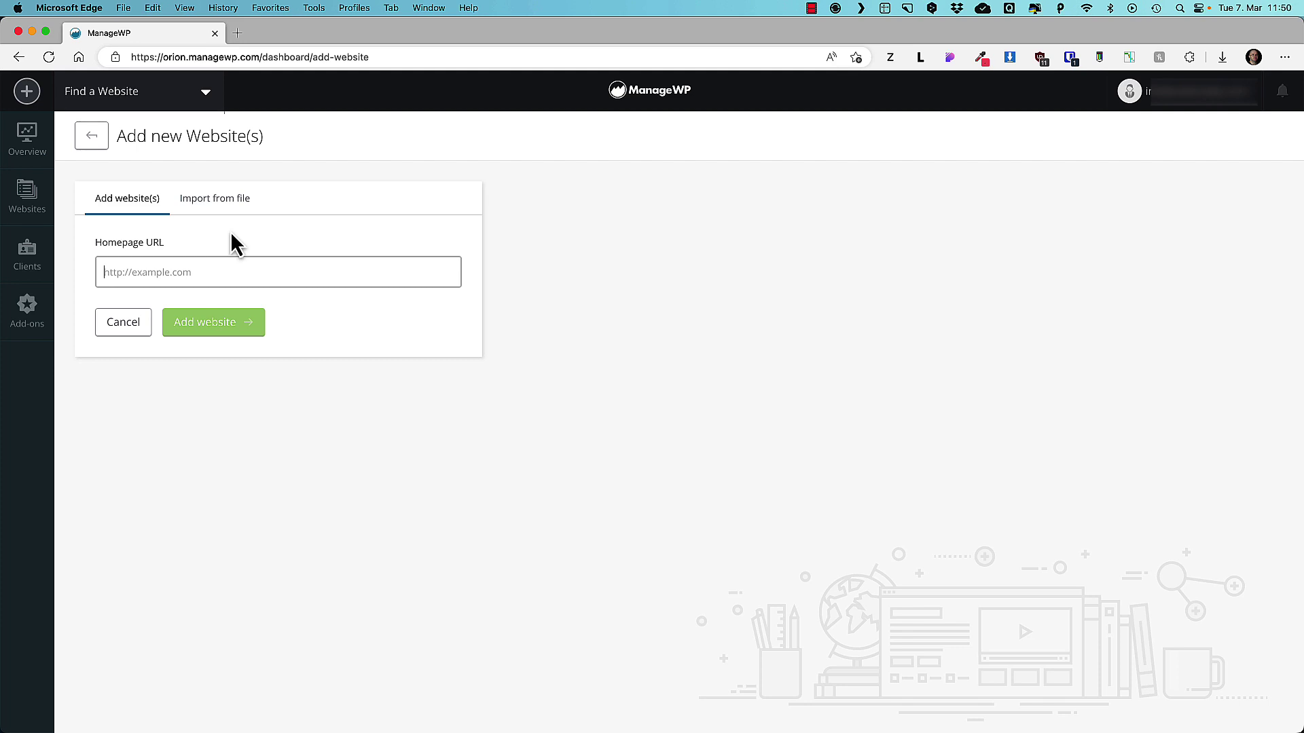
pyautogui.write('https://test.wpsimpletuts.com/')
pyautogui.press('BackSpace')
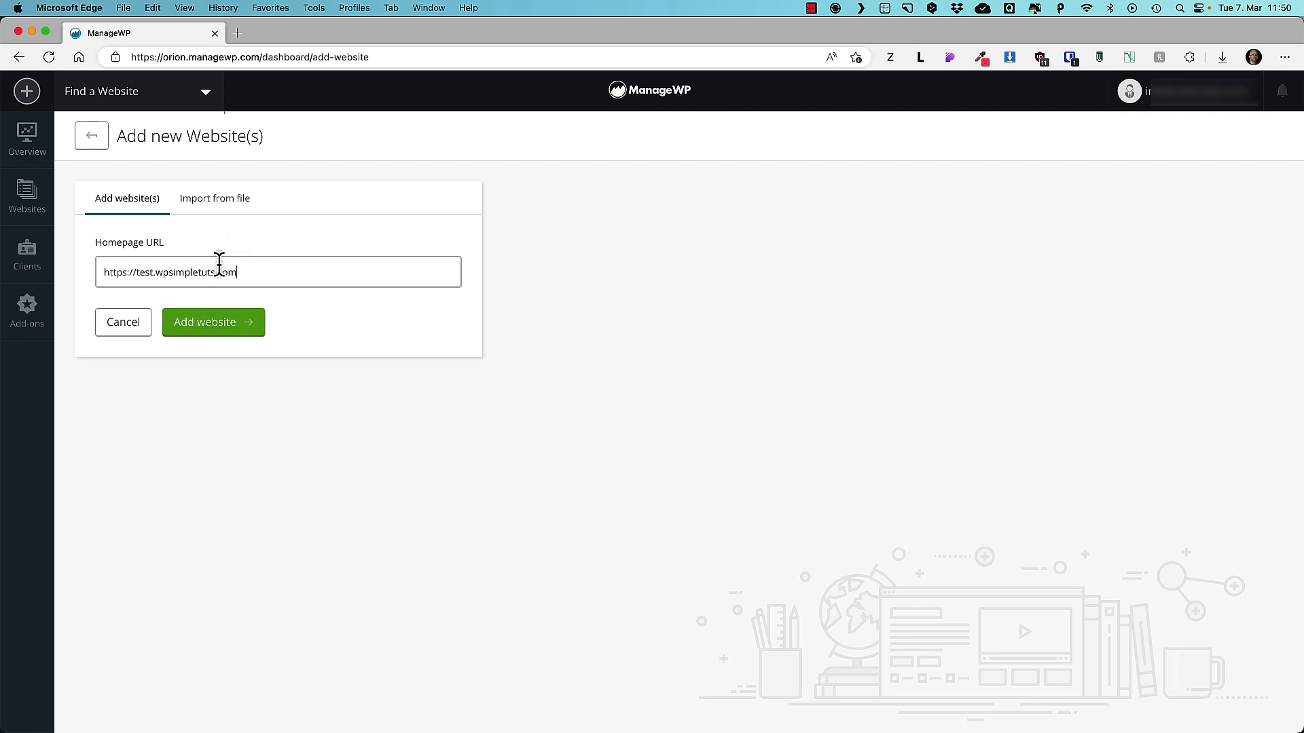
pyautogui.click(216, 324)
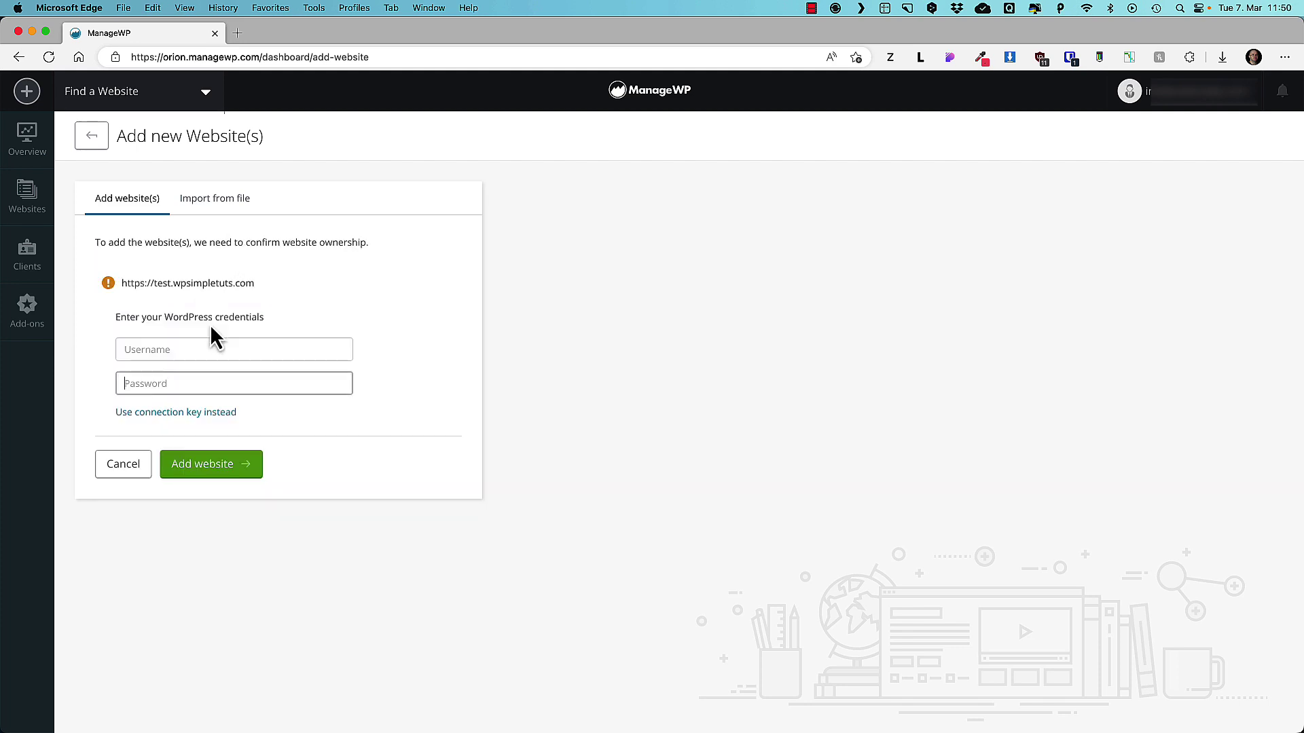
# Submit the site's WordPress login, decline saving the password, and highlight the success message.
pyautogui.click(208, 468)
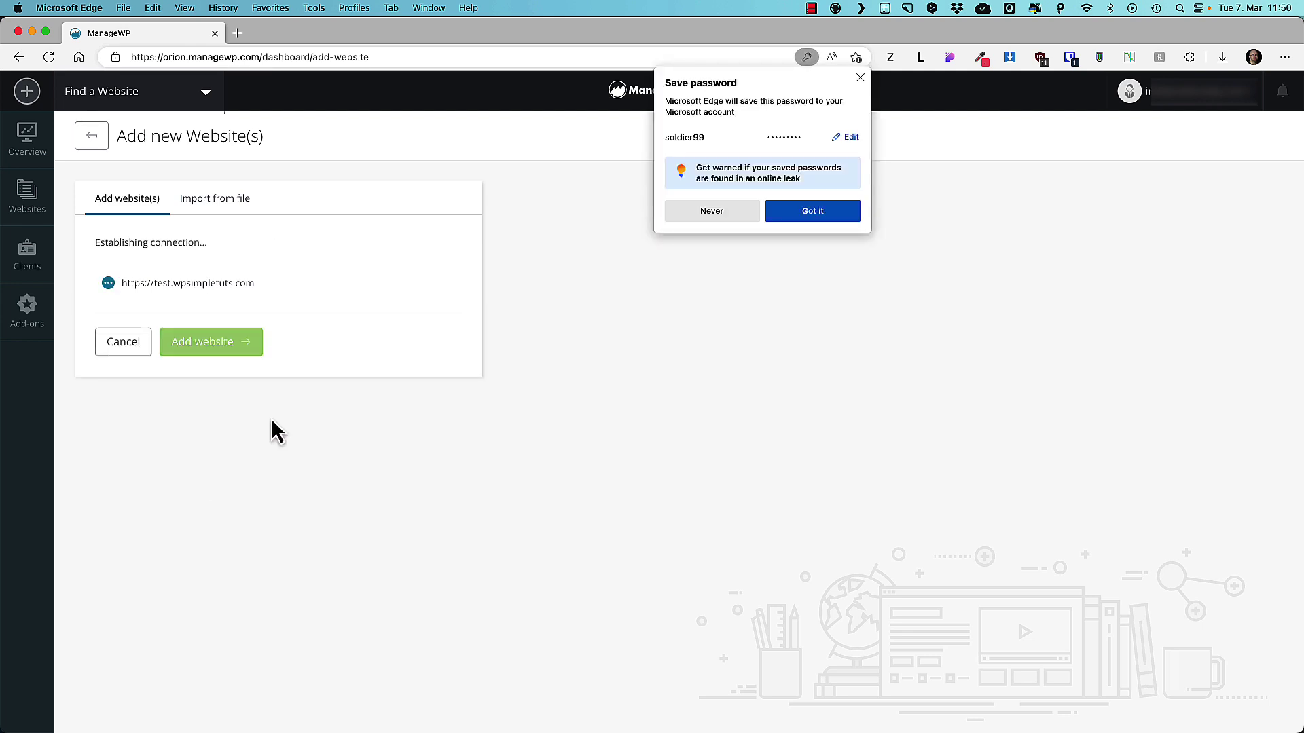
pyautogui.click(707, 213)
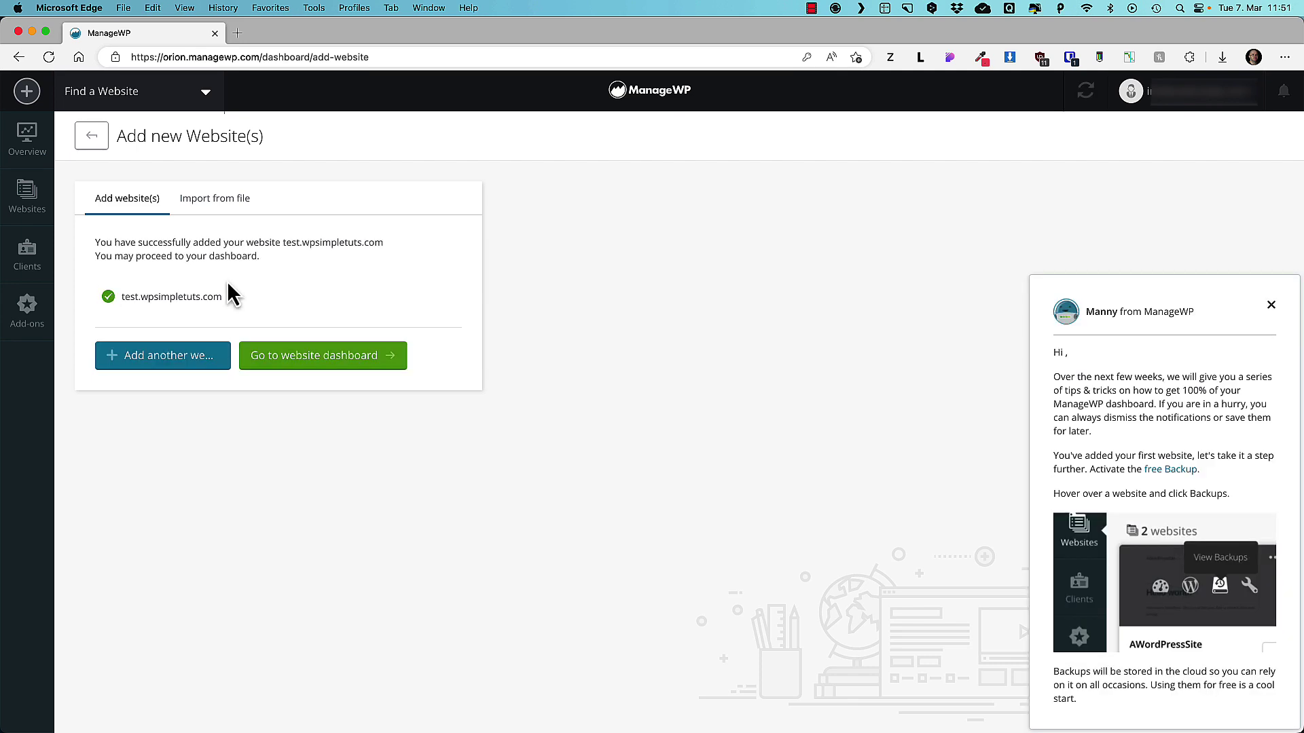
pyautogui.moveTo(97, 242); pyautogui.dragTo(326, 262)
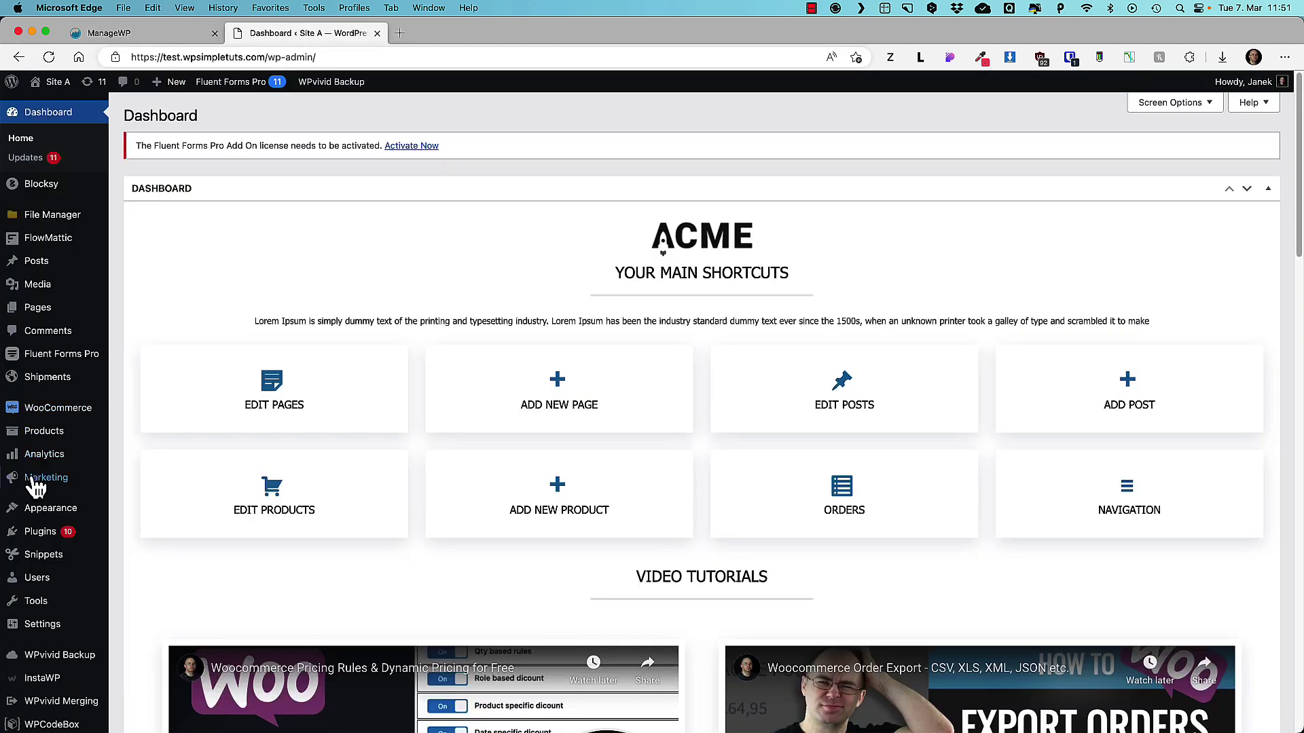
# Find ManageWP - Worker under Installed Plugins in WP admin, then close that tab.
pyautogui.moveTo(66, 549)
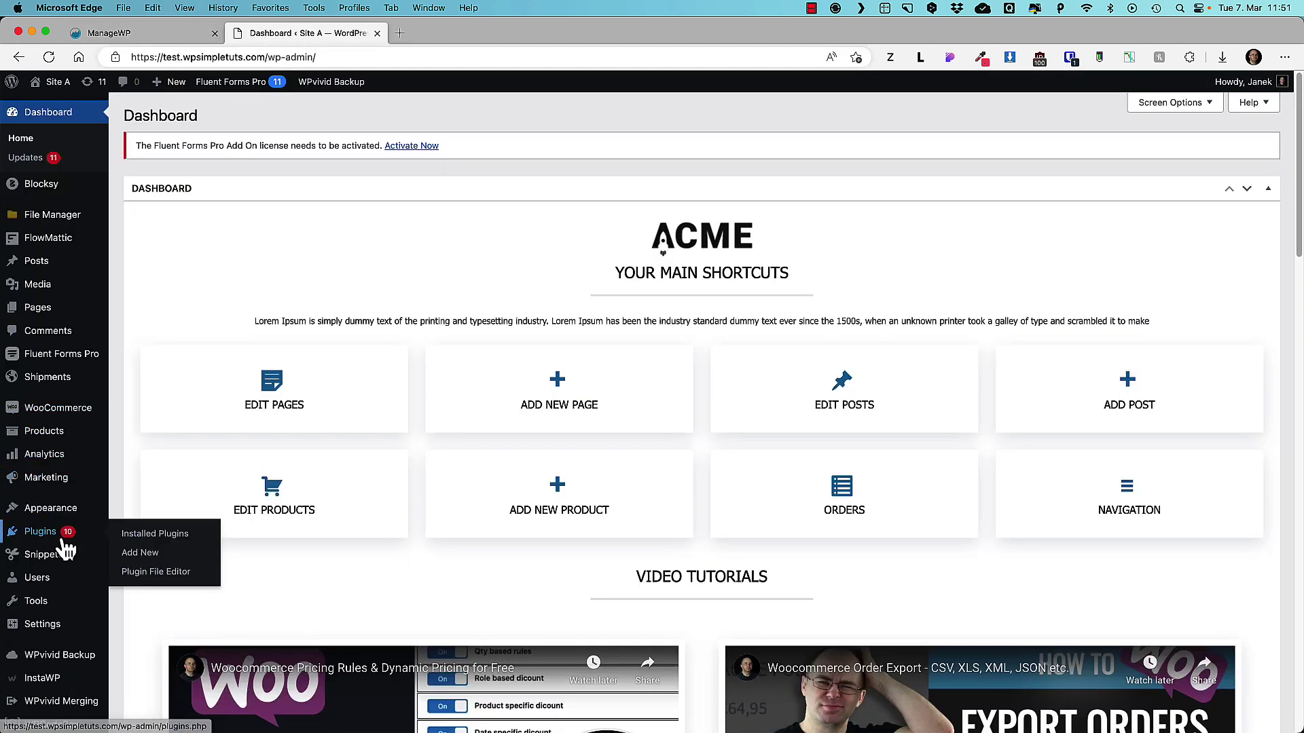
pyautogui.click(146, 536)
pyautogui.scroll(-2, 343, 480)
pyautogui.scroll(-10, 344, 479)
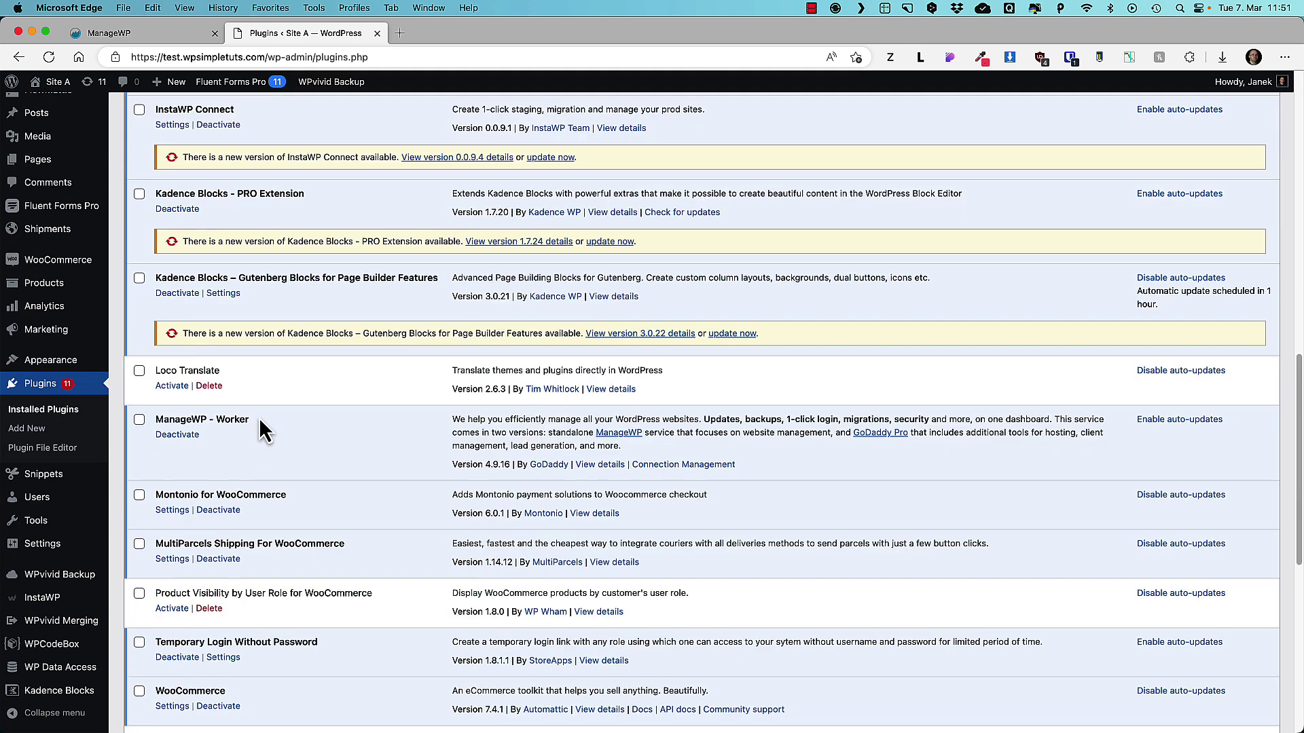
pyautogui.moveTo(250, 420); pyautogui.dragTo(158, 423)
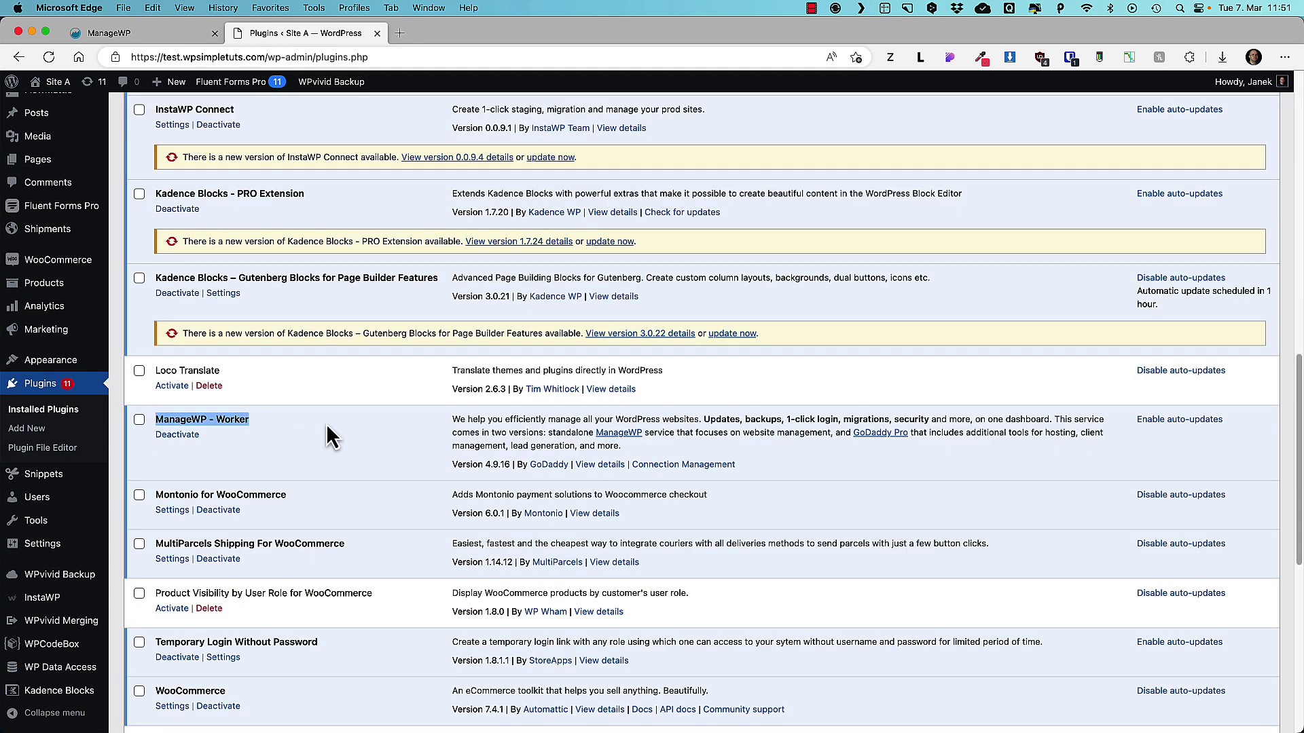
pyautogui.press('super+w')
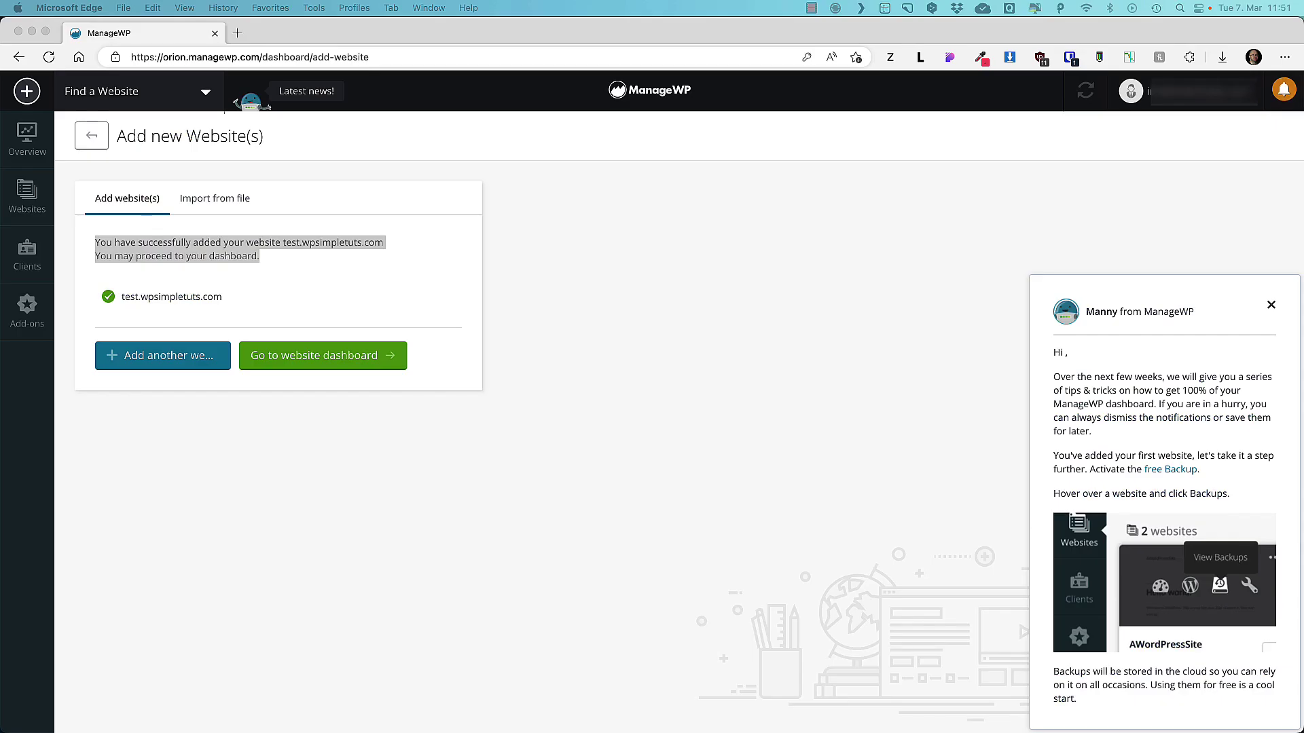
# From the new site's dashboard, open Backups and choose Activate Backups to see Free and Premium plans.
pyautogui.click(329, 360)
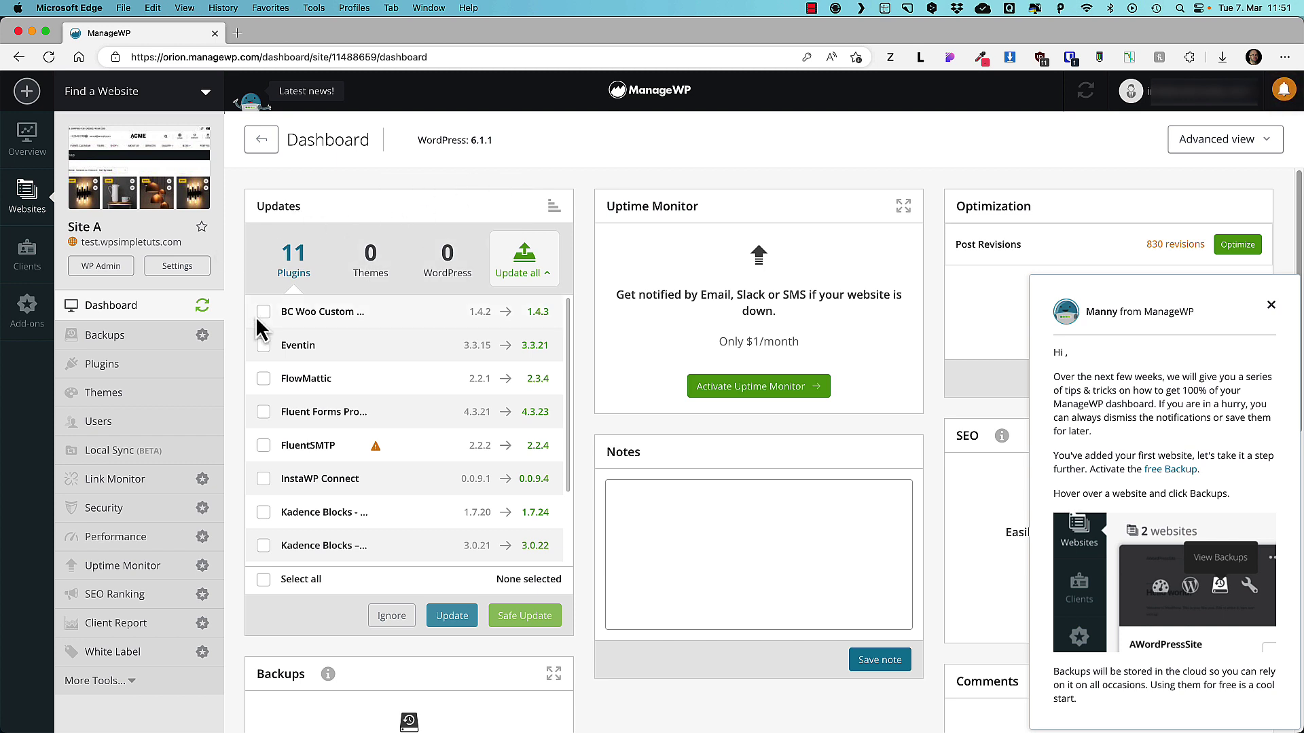
pyautogui.click(129, 339)
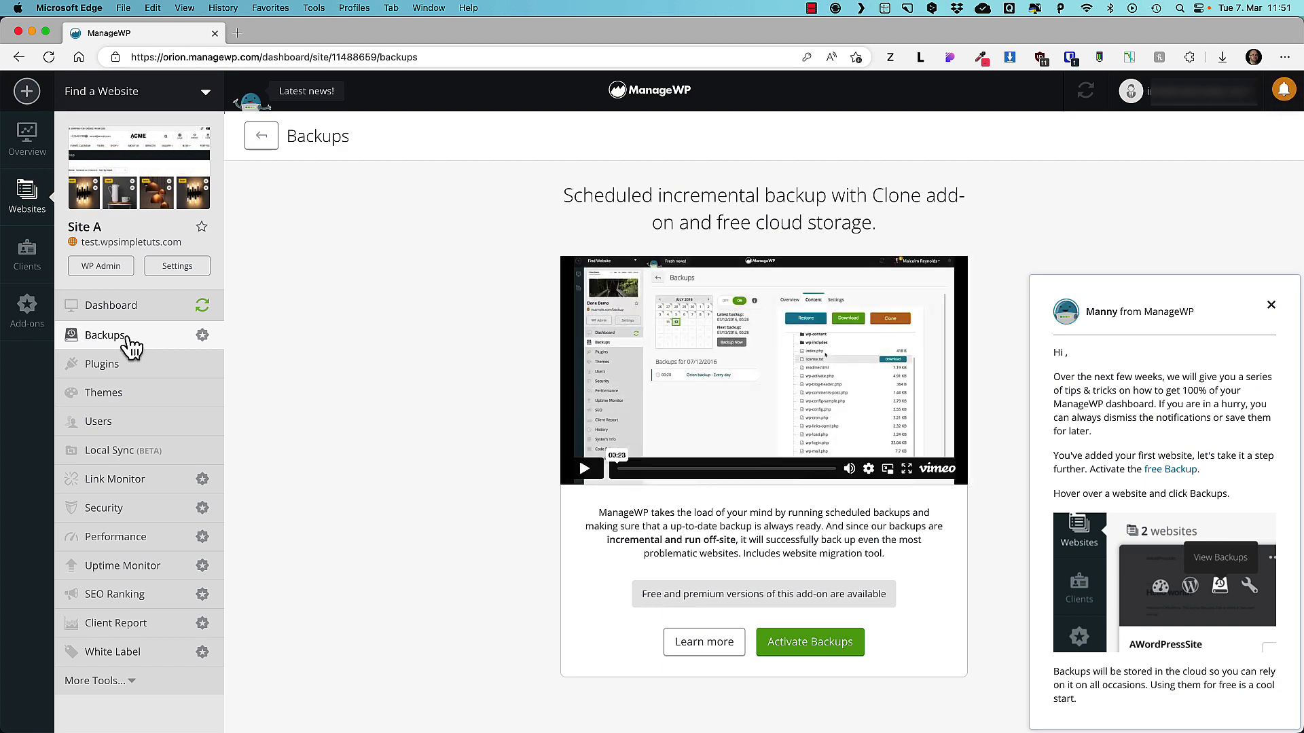
pyautogui.click(812, 641)
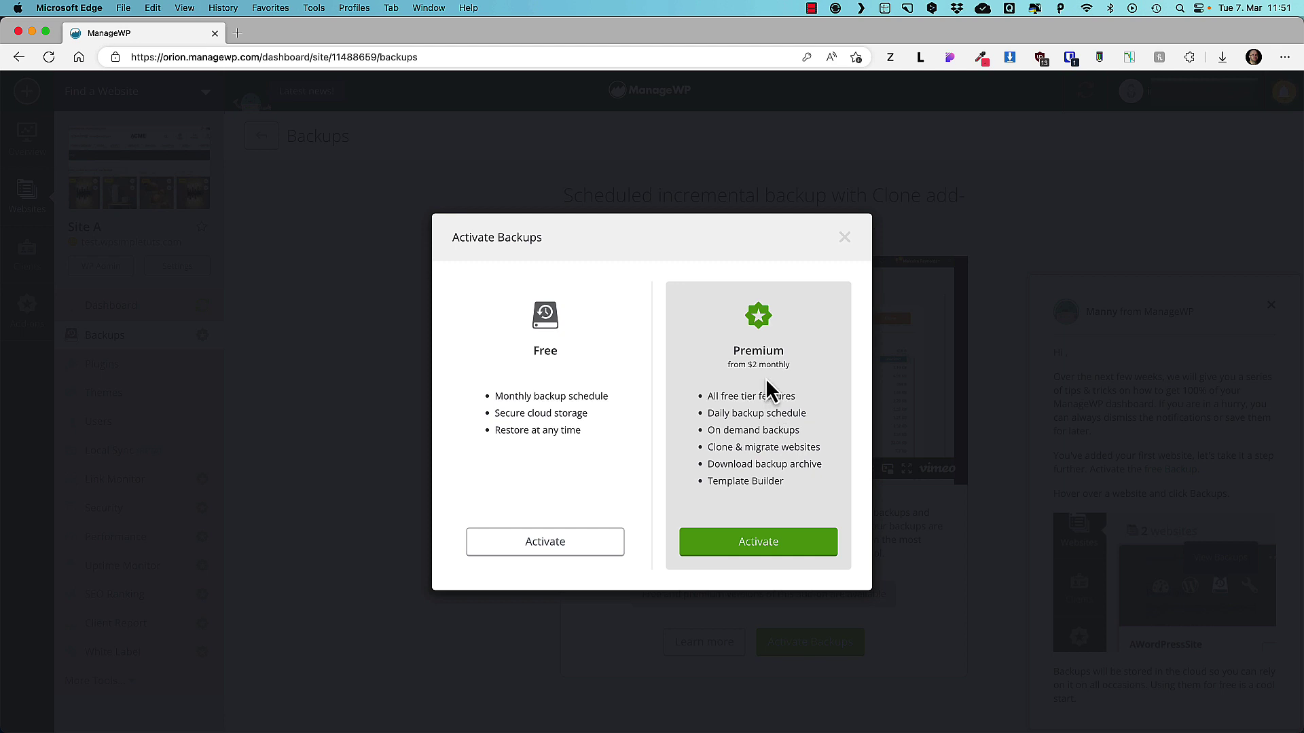
# Choose the free backup plan and store backups in the Europe region.
pyautogui.moveTo(791, 365); pyautogui.dragTo(750, 365)
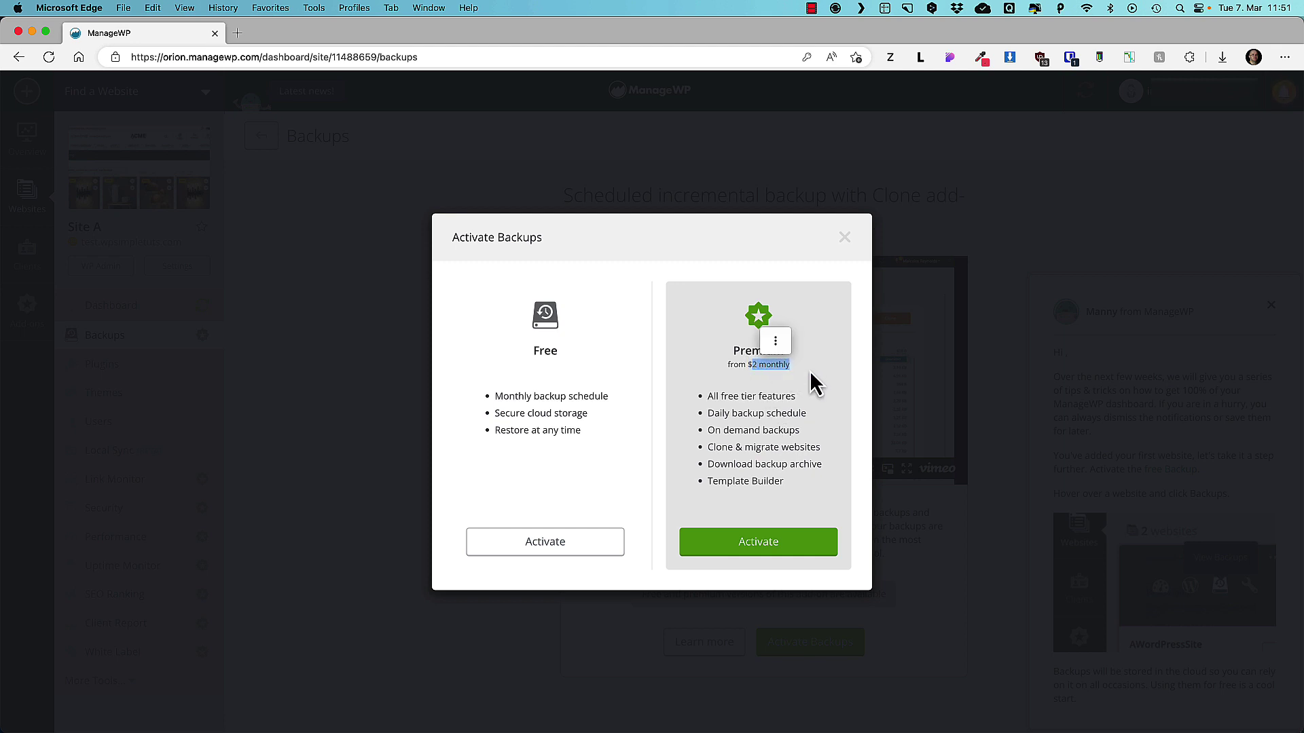
pyautogui.click(540, 544)
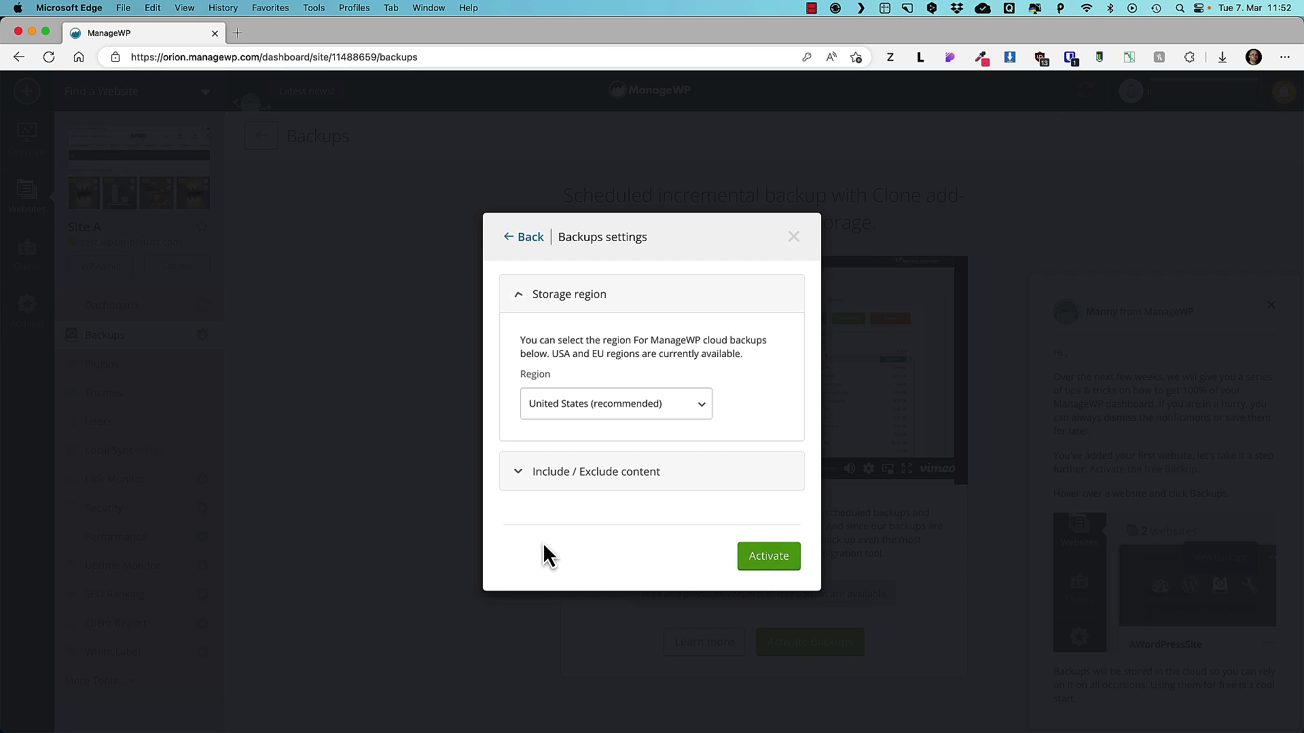
pyautogui.click(600, 406)
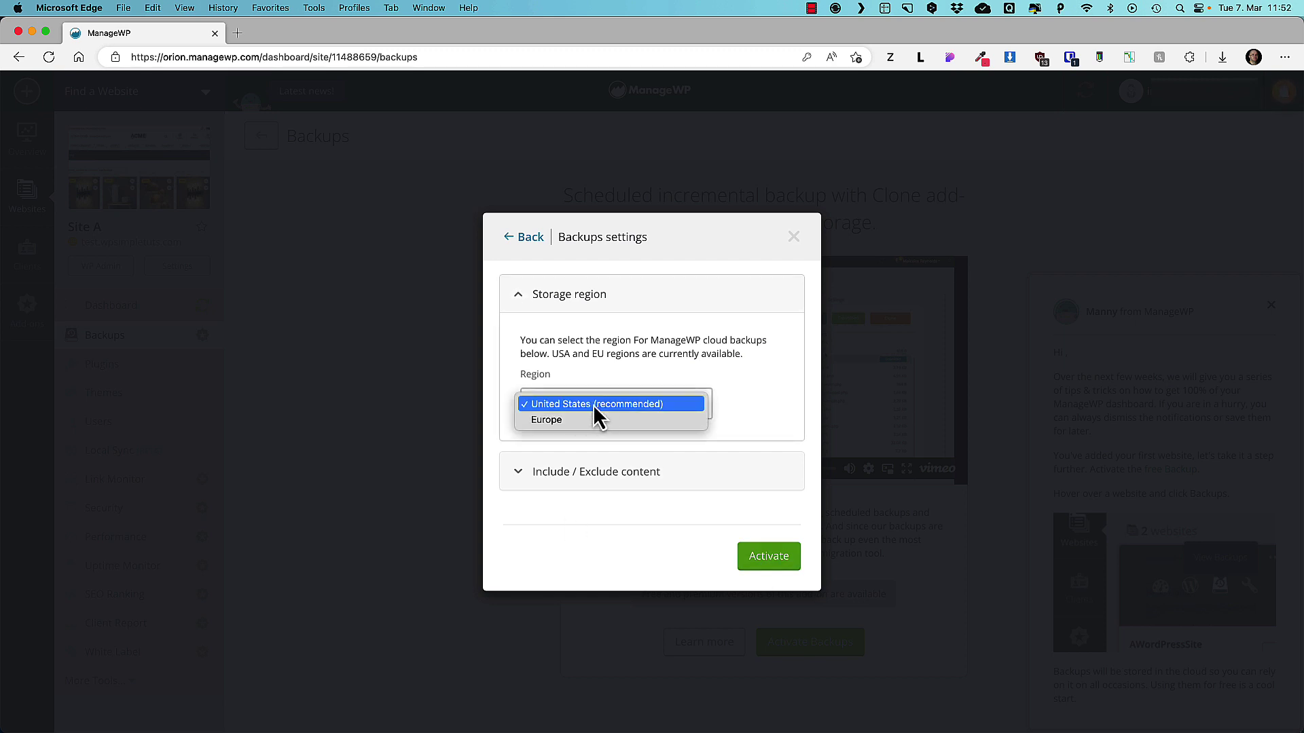
pyautogui.click(561, 421)
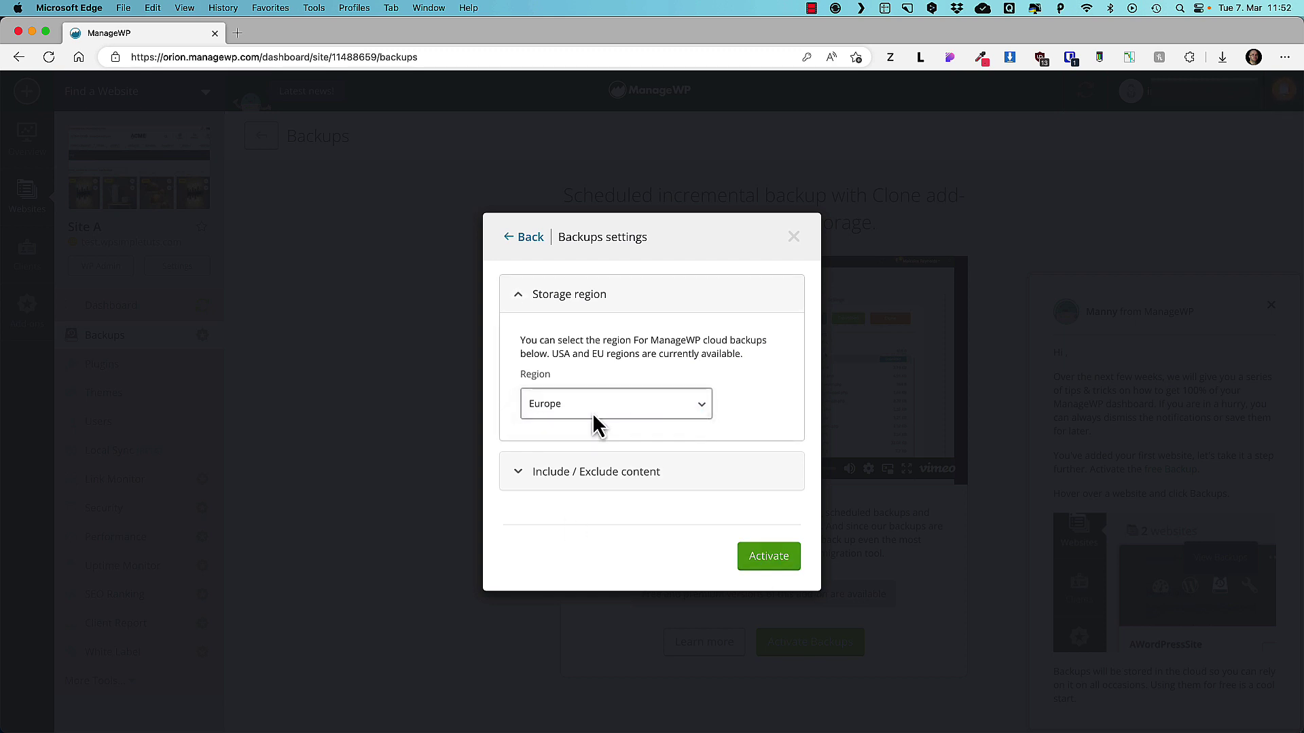
# Add wp-admin and wp-includes to the exclude list, then activate backups.
pyautogui.click(523, 479)
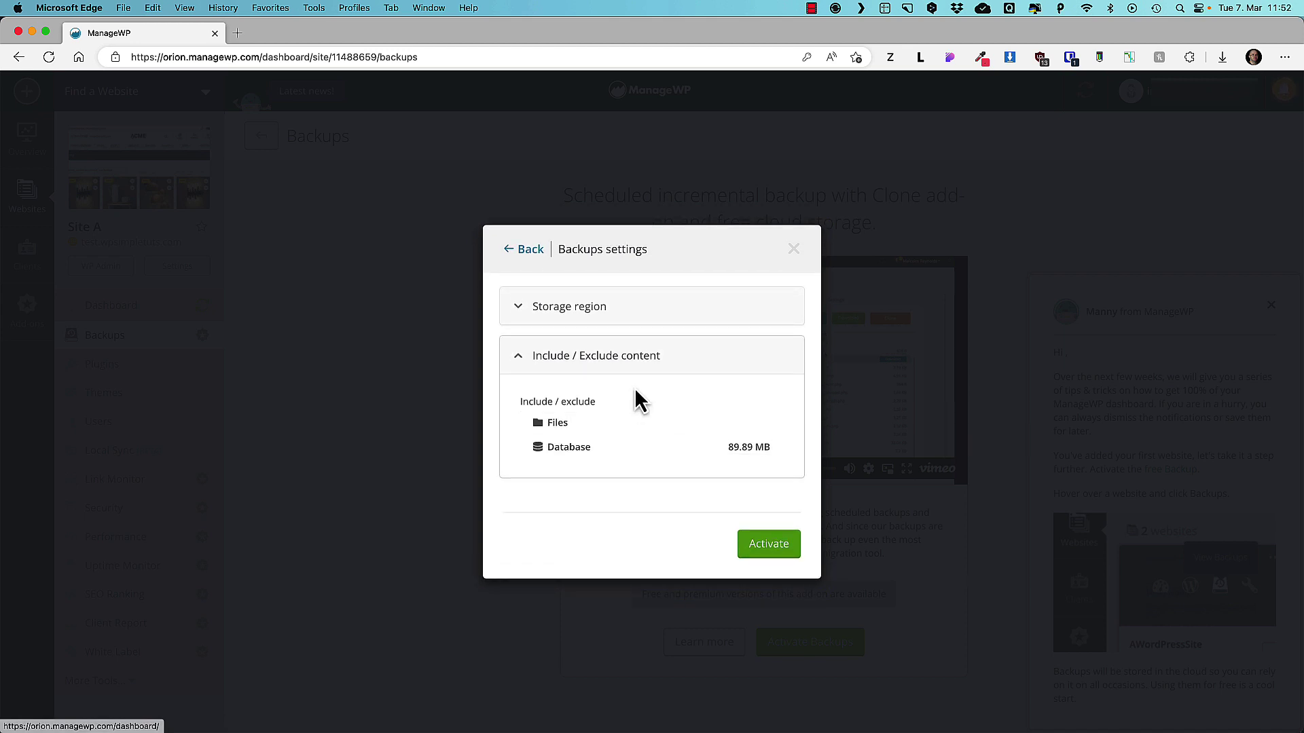
pyautogui.click(564, 424)
pyautogui.scroll(-3, 685, 421)
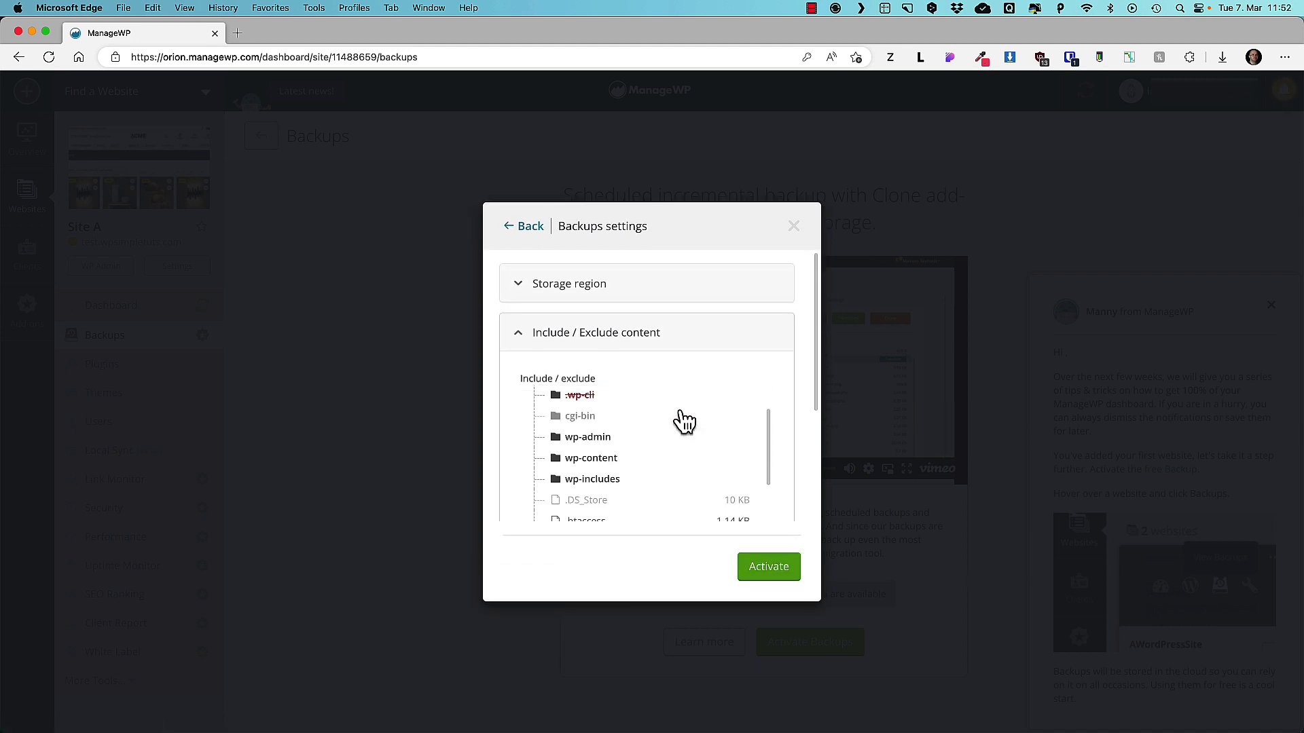
pyautogui.scroll(1, 646, 416)
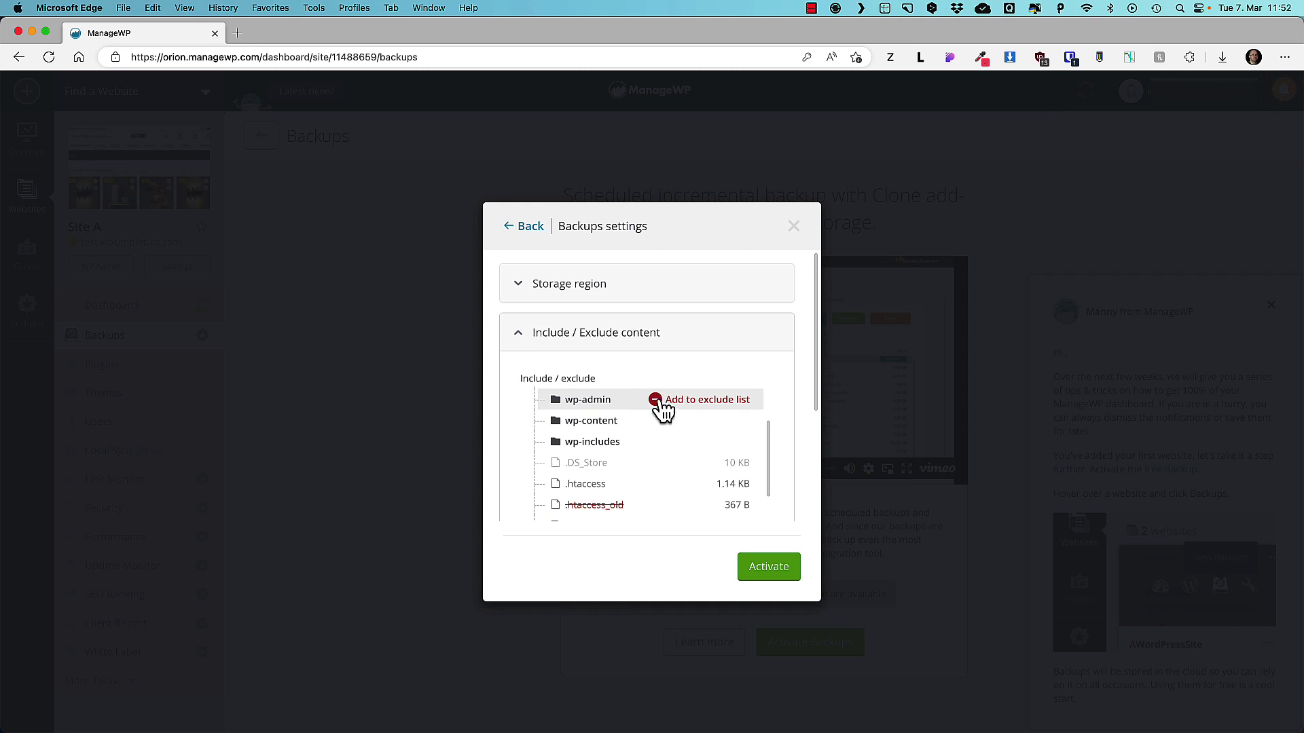
pyautogui.click(656, 401)
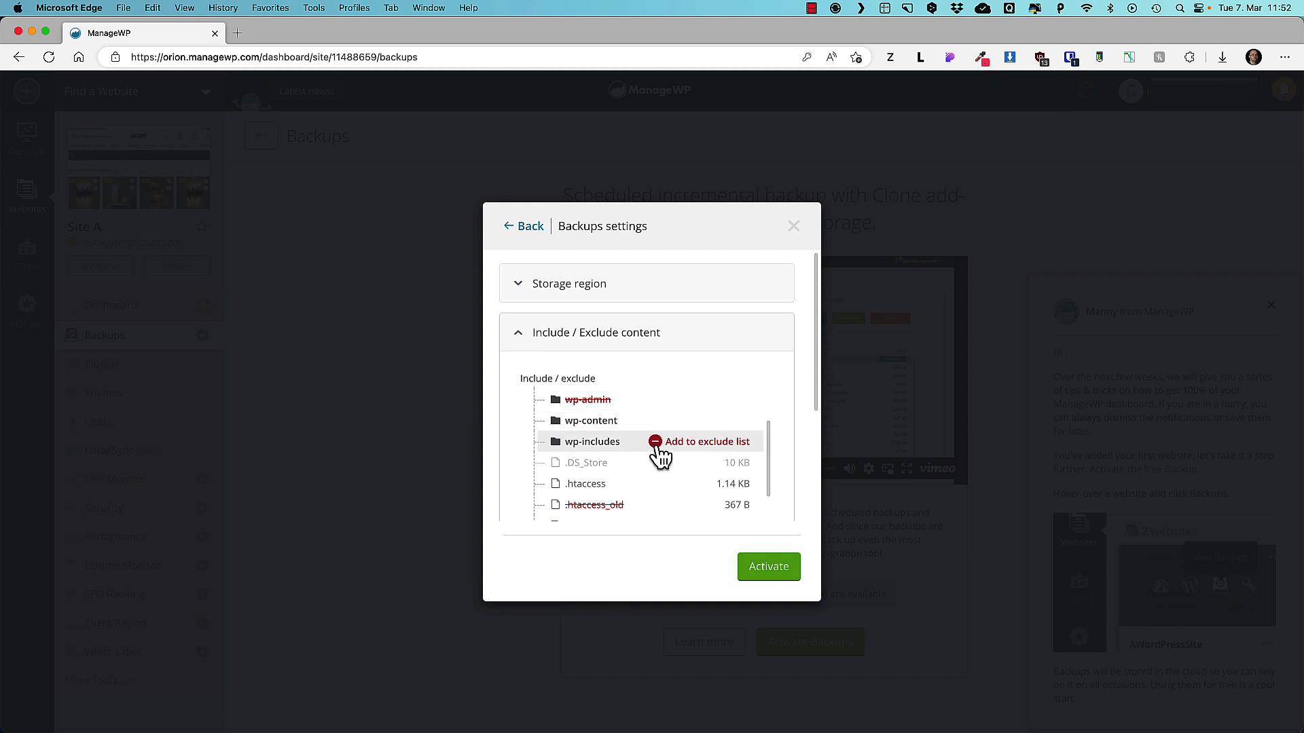
pyautogui.click(685, 444)
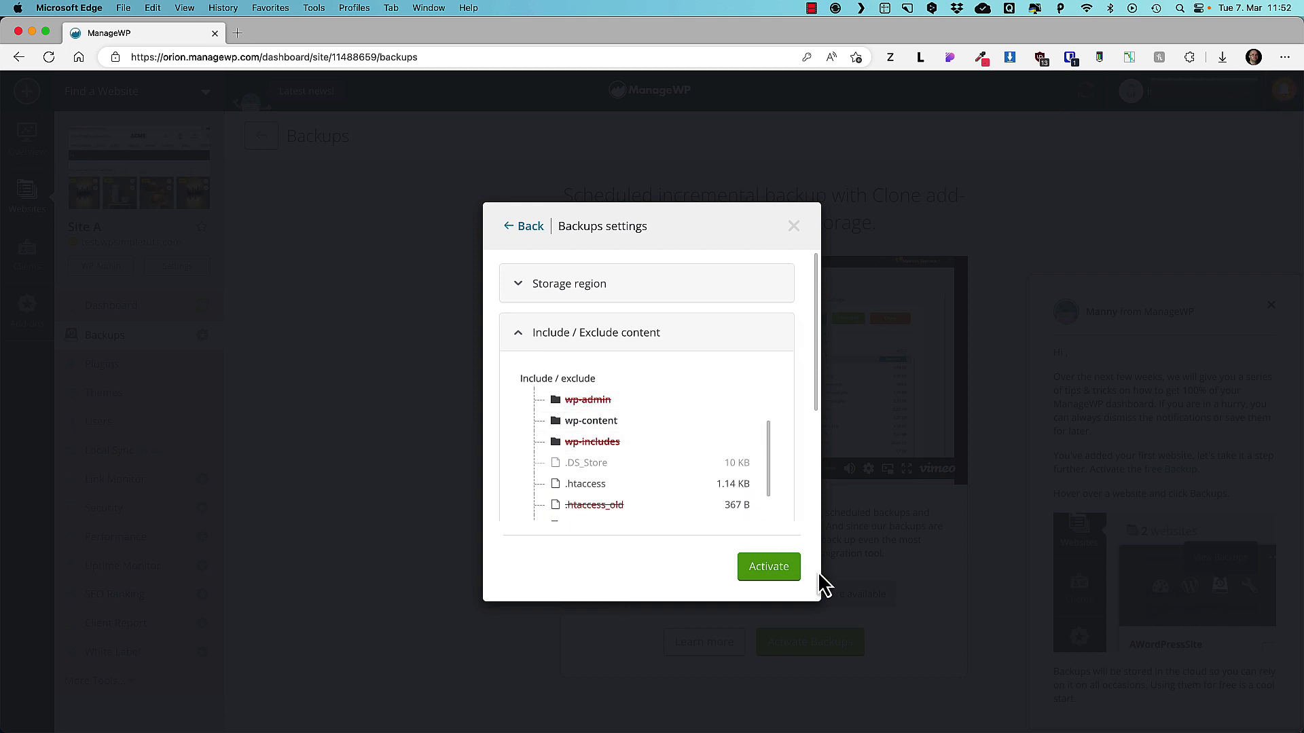
pyautogui.click(764, 570)
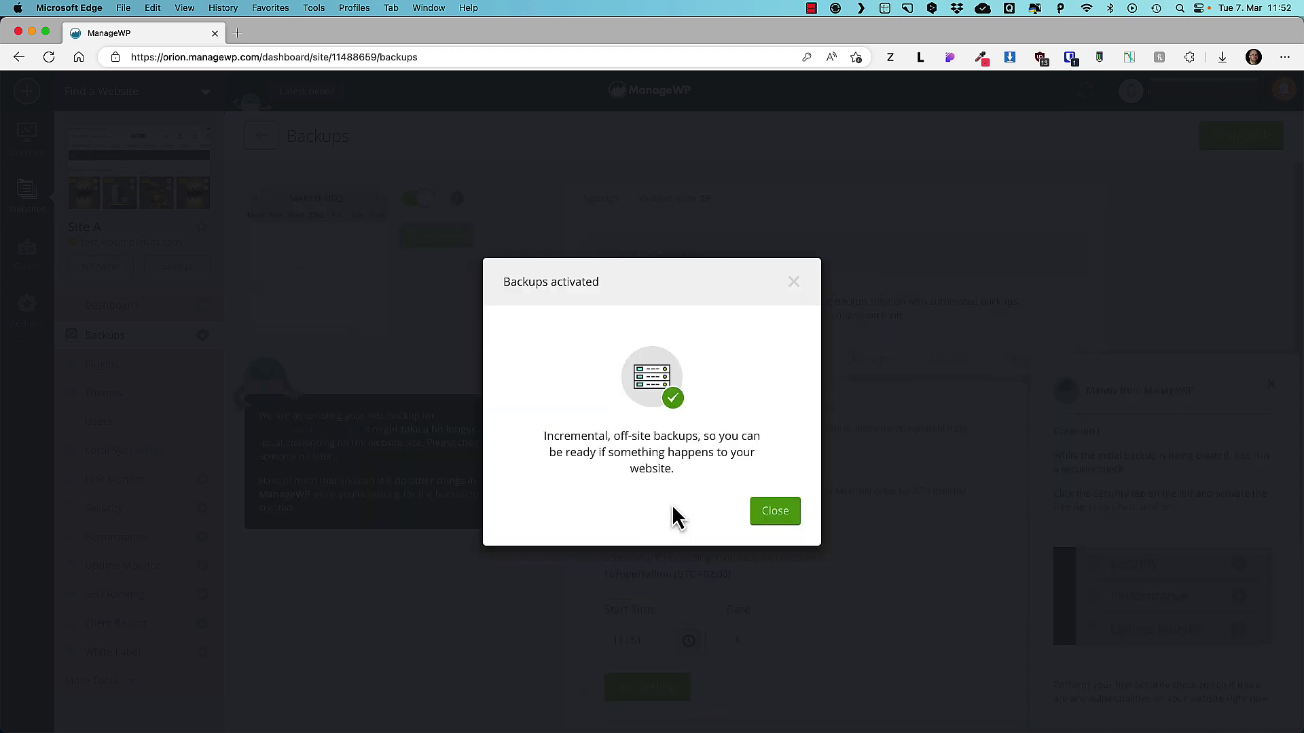
# Dismiss the backups-activated confirmation and close both onboarding tip panels.
pyautogui.click(775, 514)
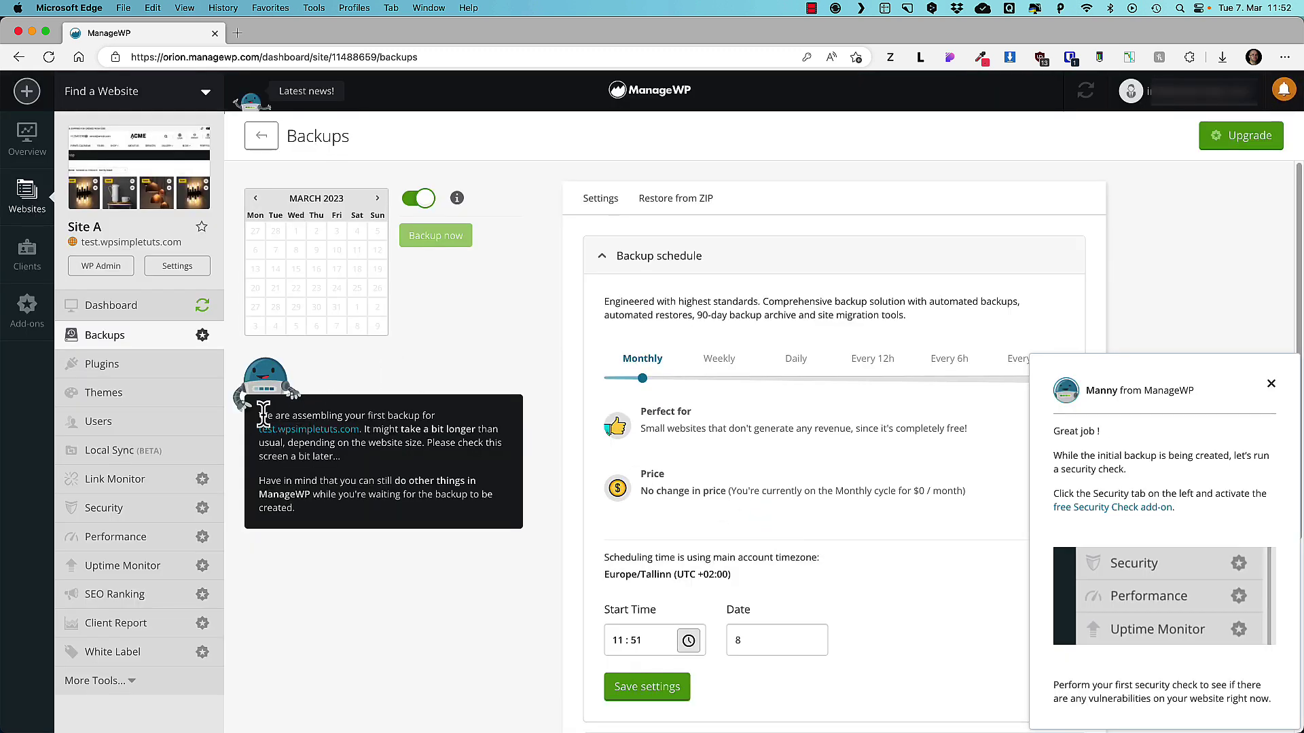
pyautogui.moveTo(258, 413); pyautogui.dragTo(478, 455)
pyautogui.click(1271, 384)
pyautogui.click(1271, 306)
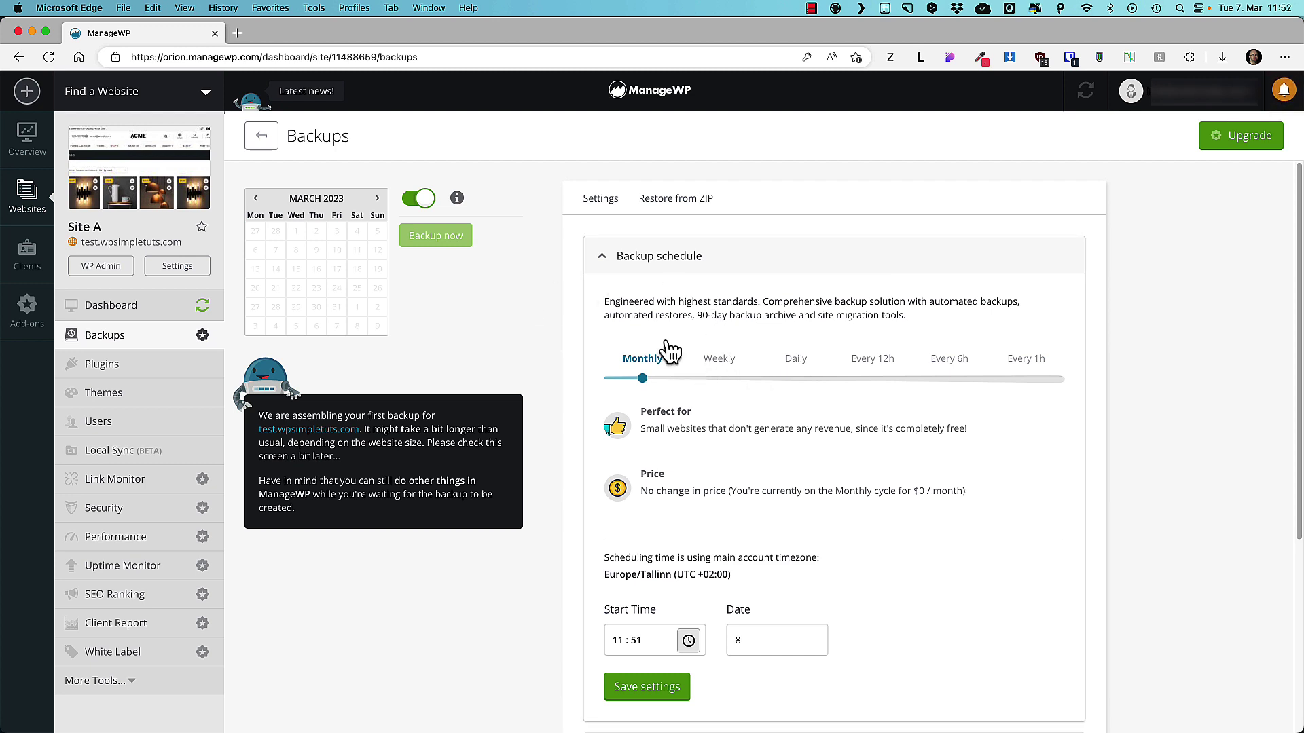
# Set the backup start time to 03:00, leaving the date at 8.
pyautogui.scroll(-3, 701, 462)
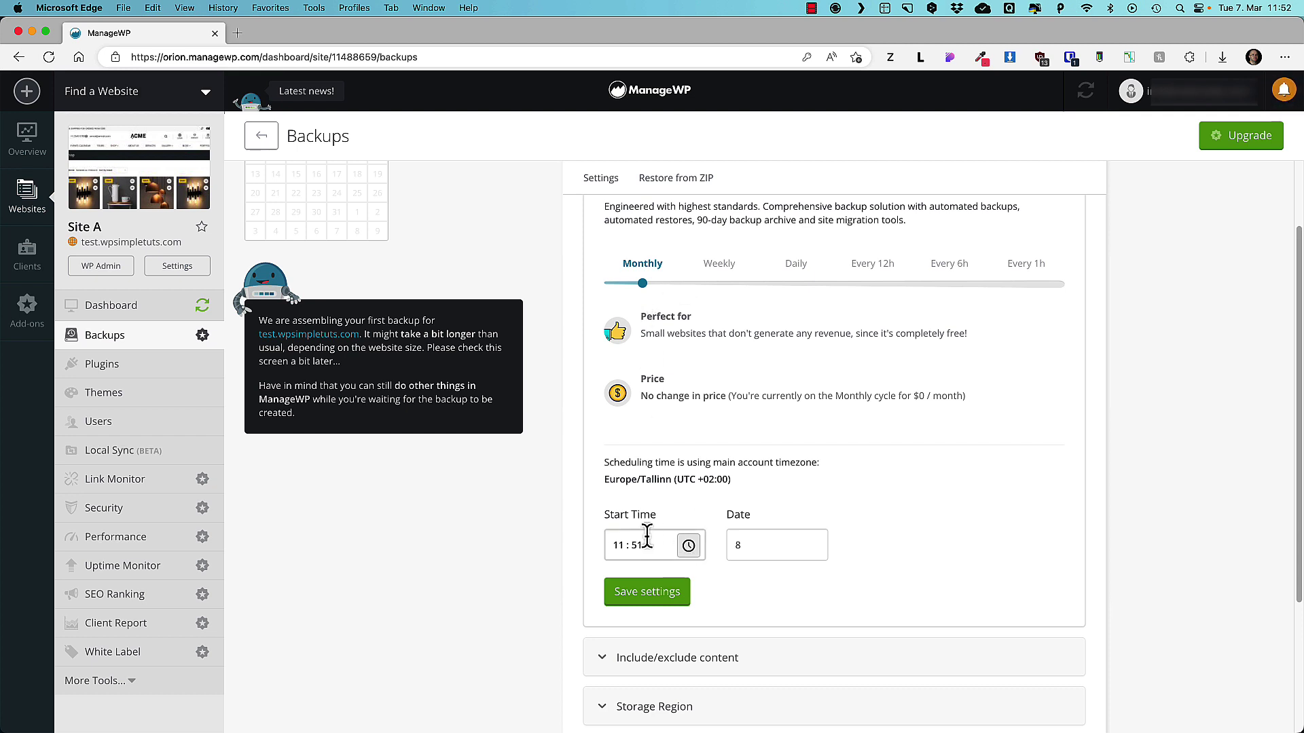
pyautogui.scroll(-3, 688, 543)
pyautogui.click(689, 467)
pyautogui.scroll(-3, 658, 503)
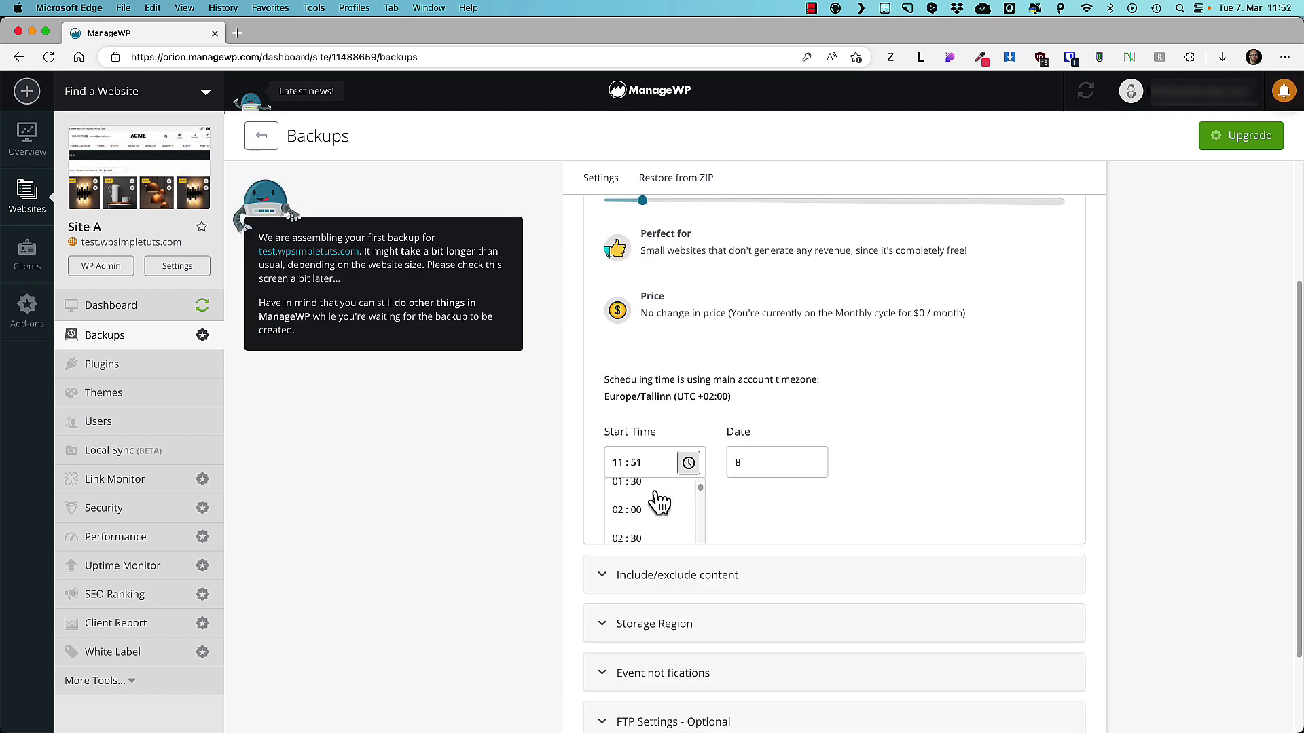
pyautogui.click(626, 516)
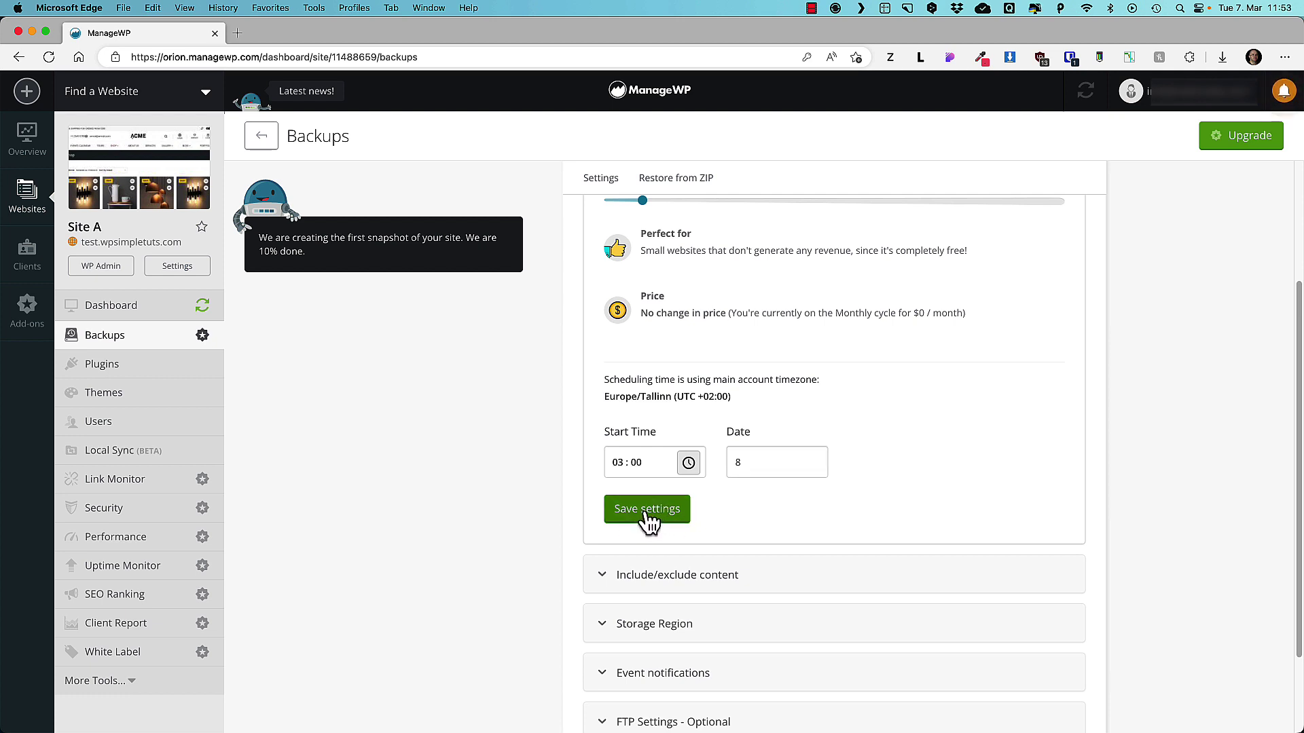
pyautogui.doubleClick(735, 461)
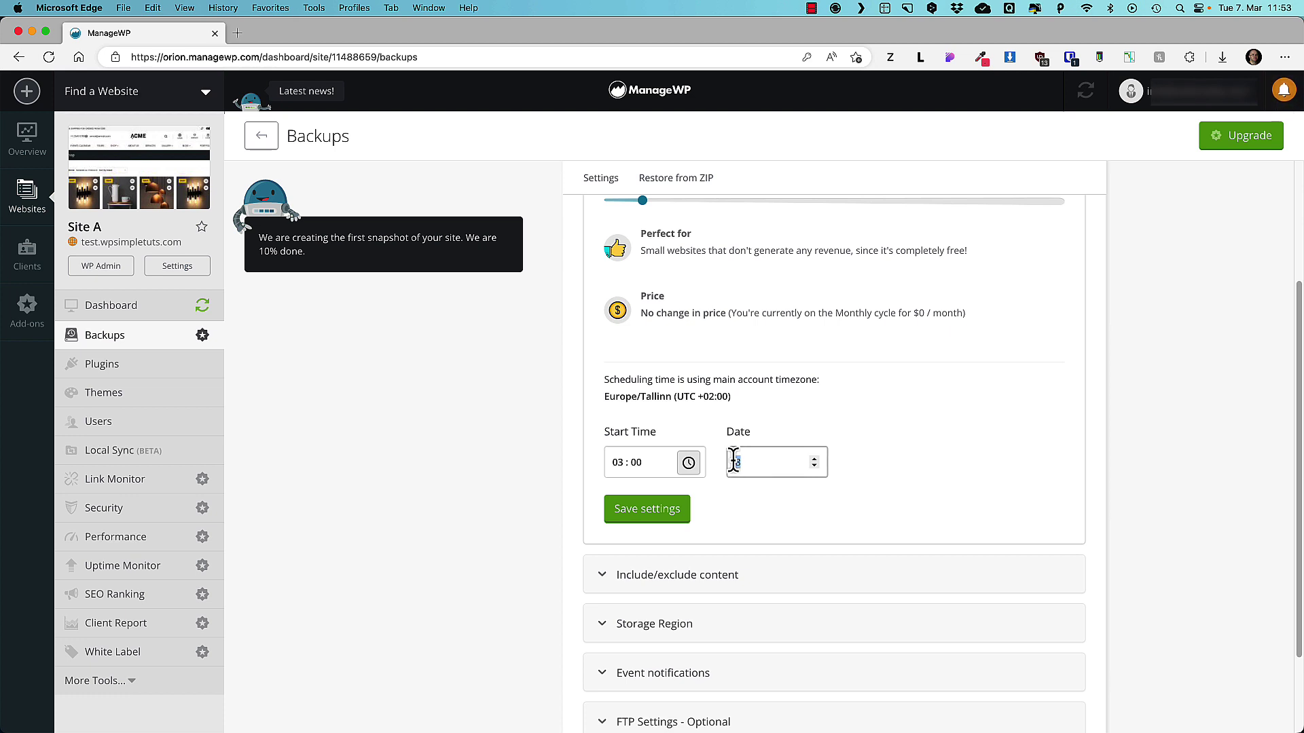
pyautogui.click(908, 418)
# Review the include/exclude, storage region, notification, FTP and MySQL sections, then save backup settings.
pyautogui.scroll(-3, 910, 427)
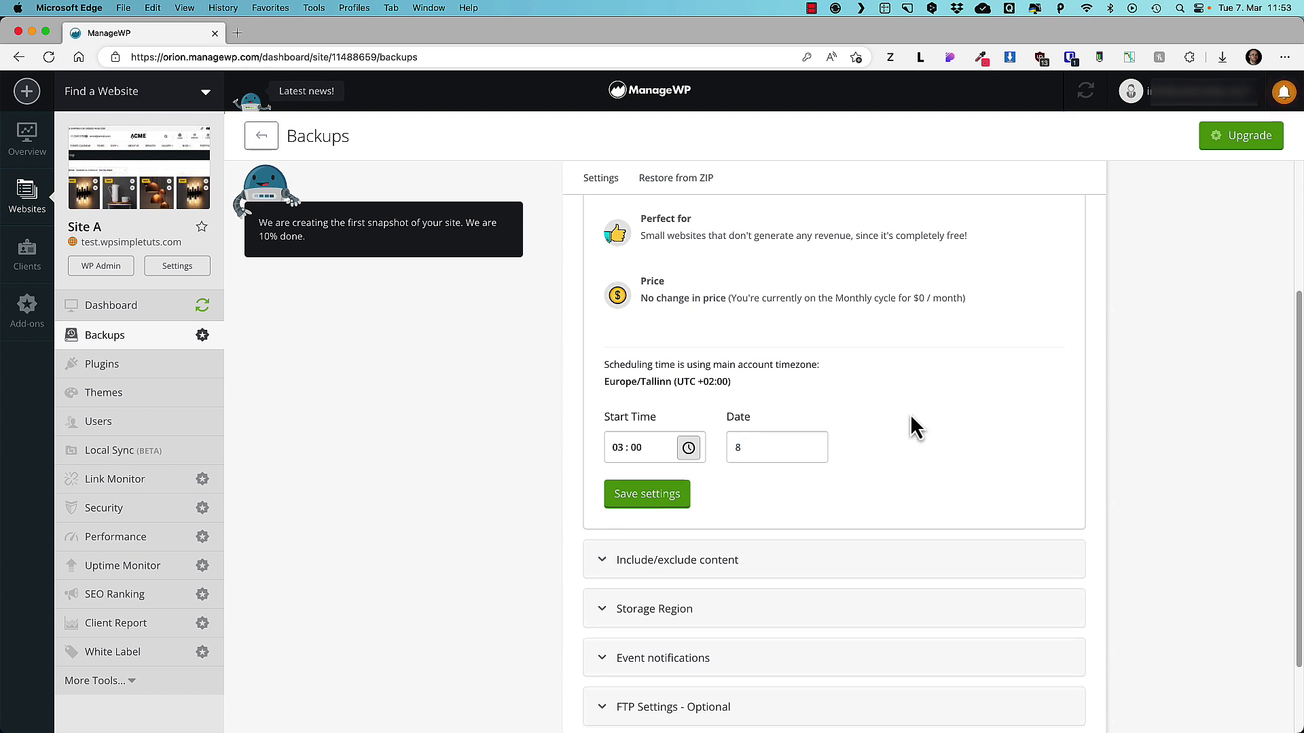
pyautogui.click(684, 471)
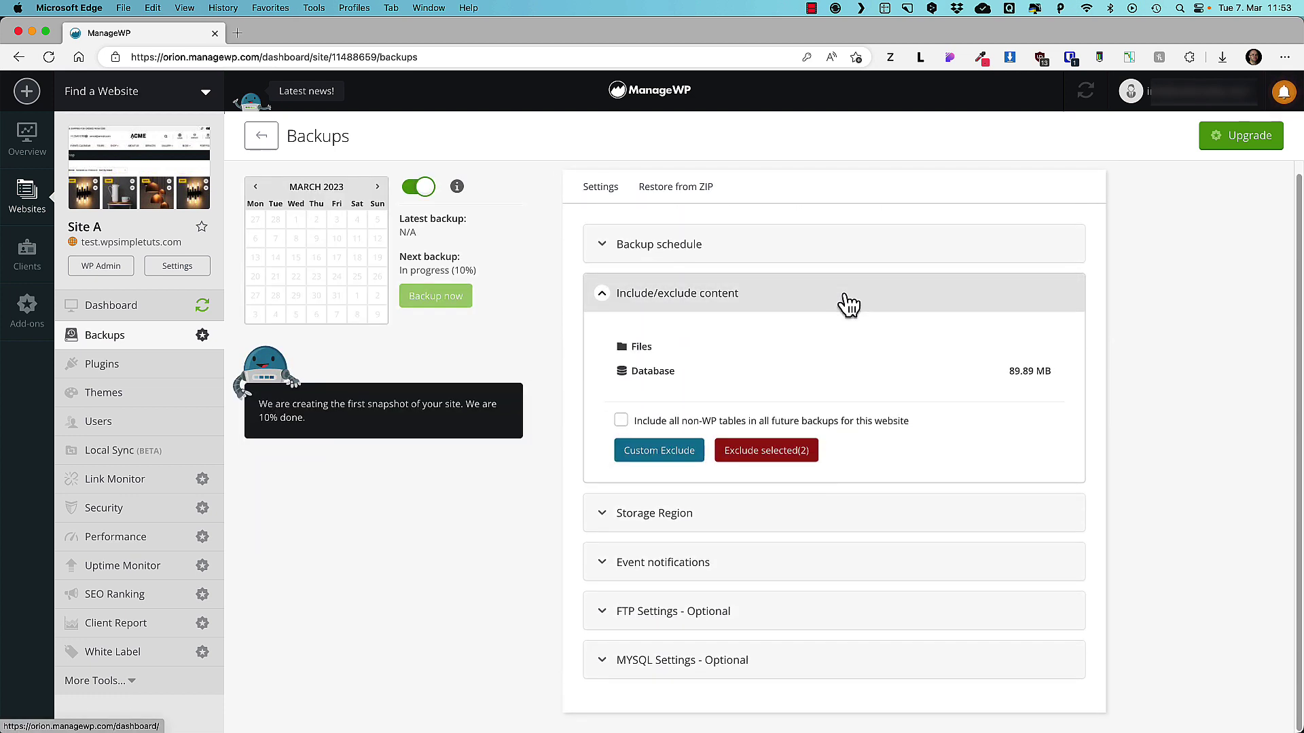
pyautogui.click(662, 519)
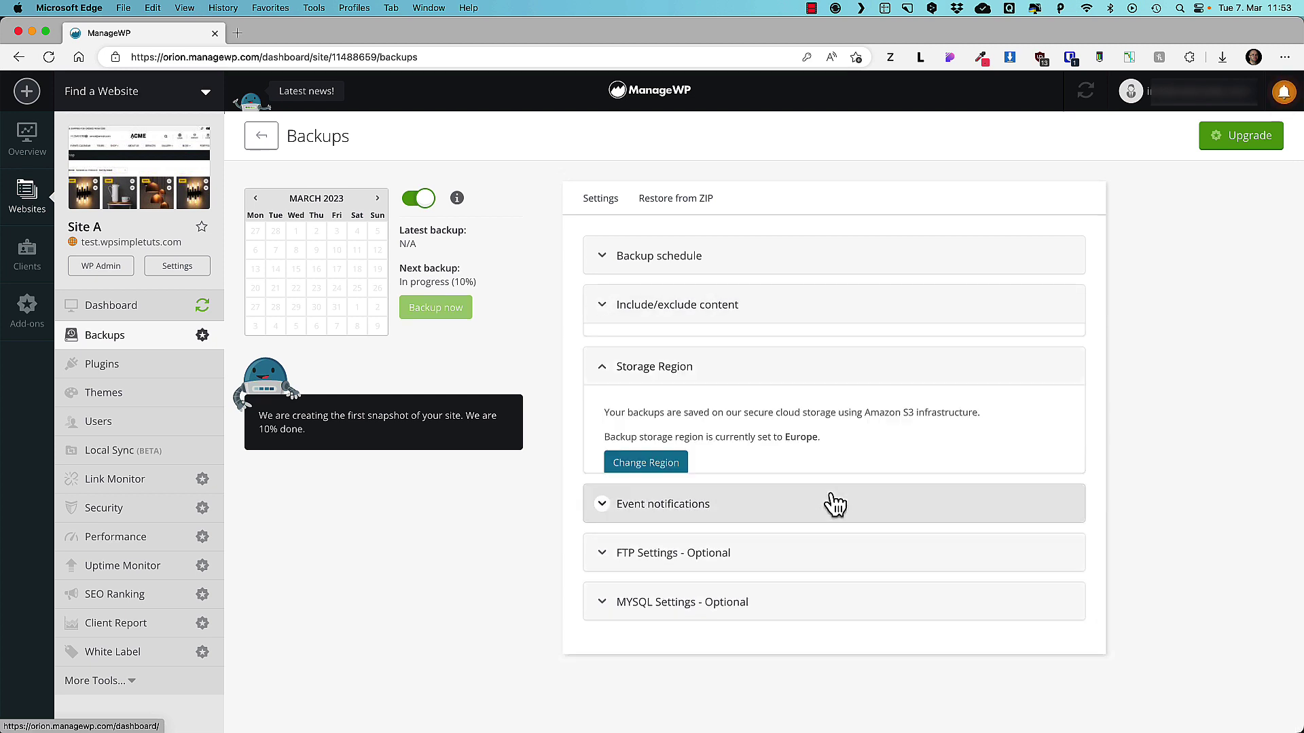
pyautogui.click(657, 523)
pyautogui.scroll(-3, 901, 501)
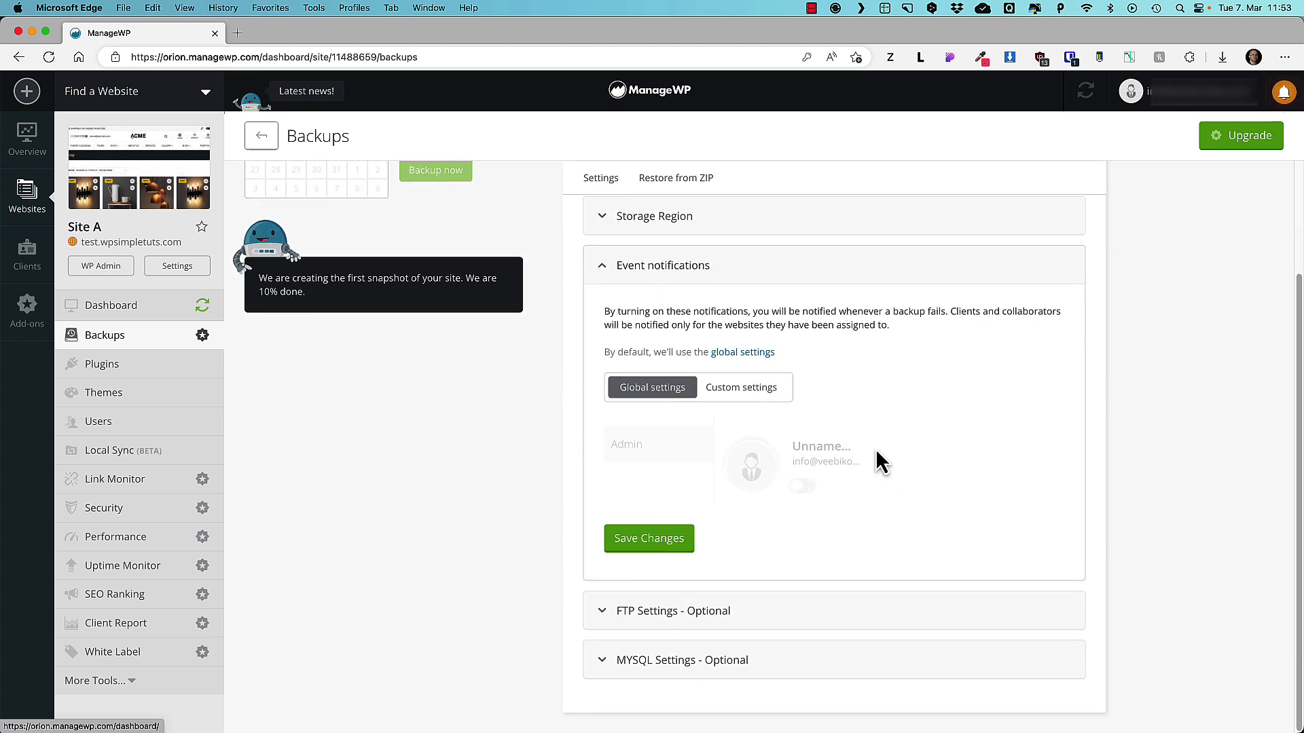
pyautogui.click(641, 614)
pyautogui.scroll(-3, 824, 432)
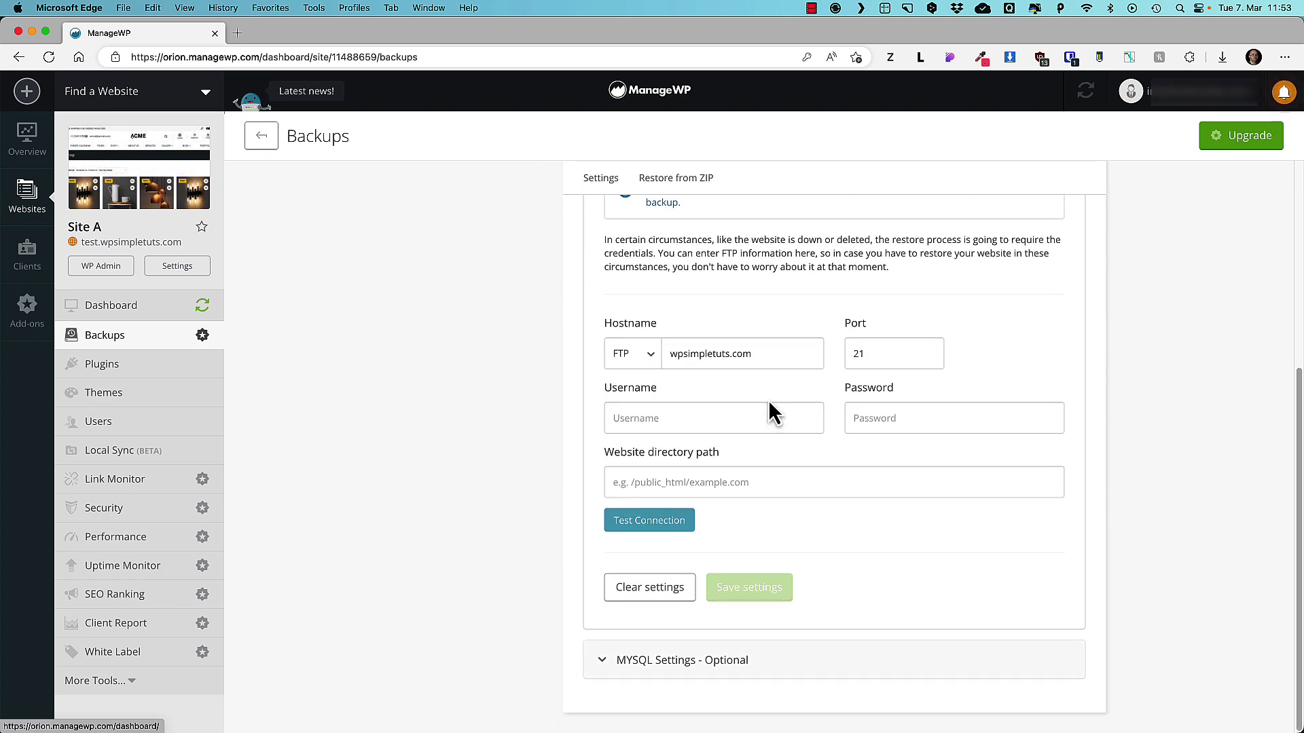
pyautogui.click(630, 662)
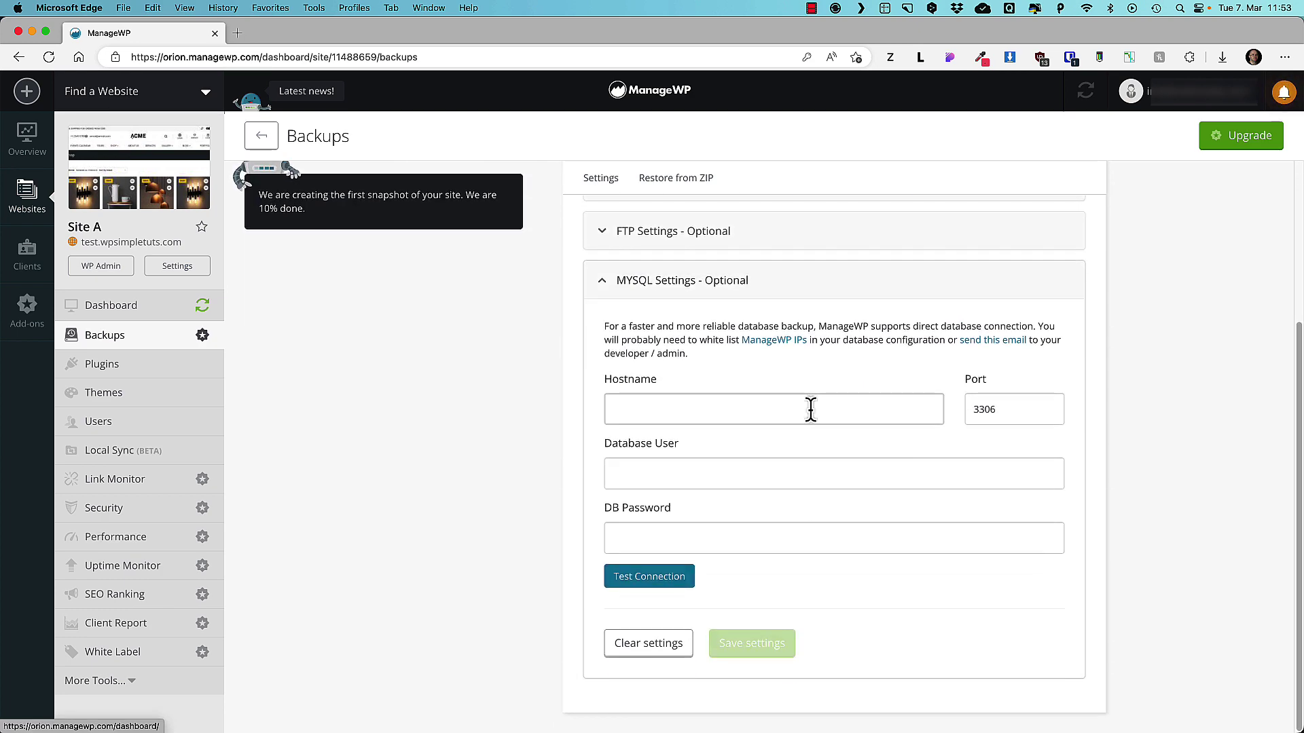
pyautogui.scroll(4, 732, 541)
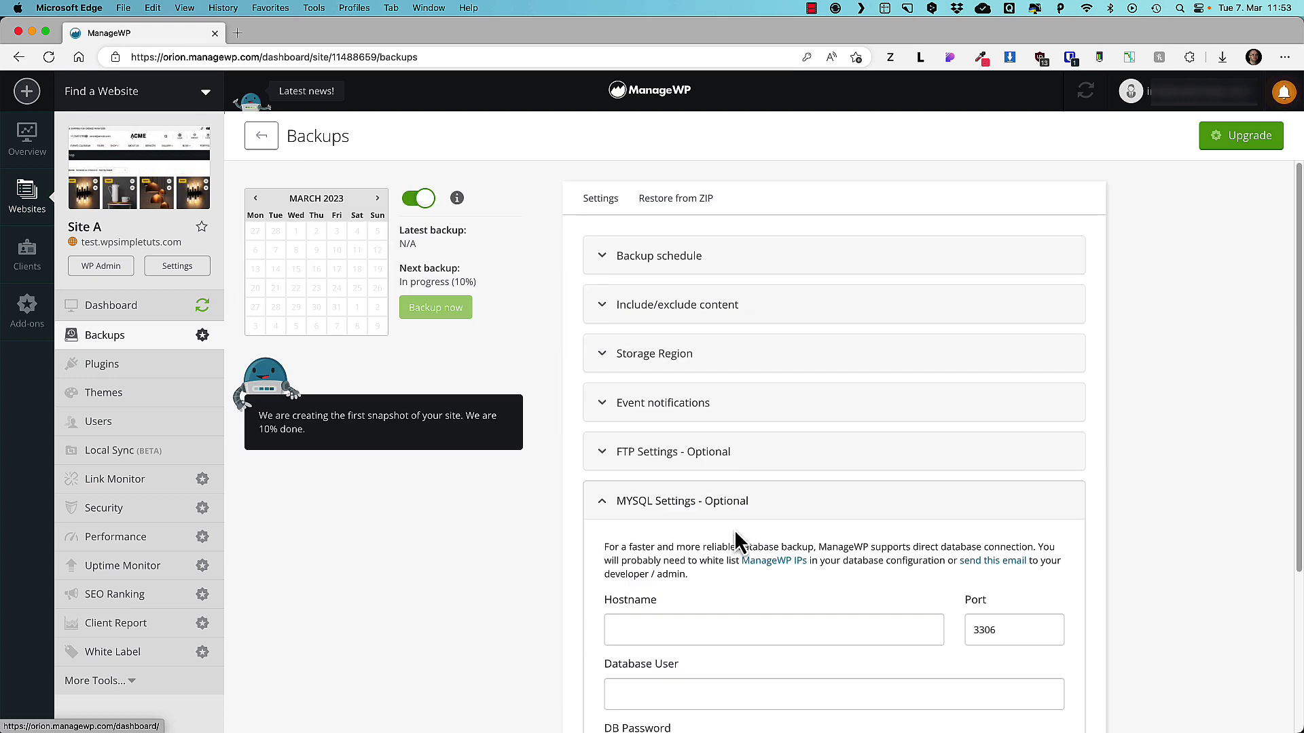
pyautogui.click(689, 264)
pyautogui.scroll(-2, 691, 332)
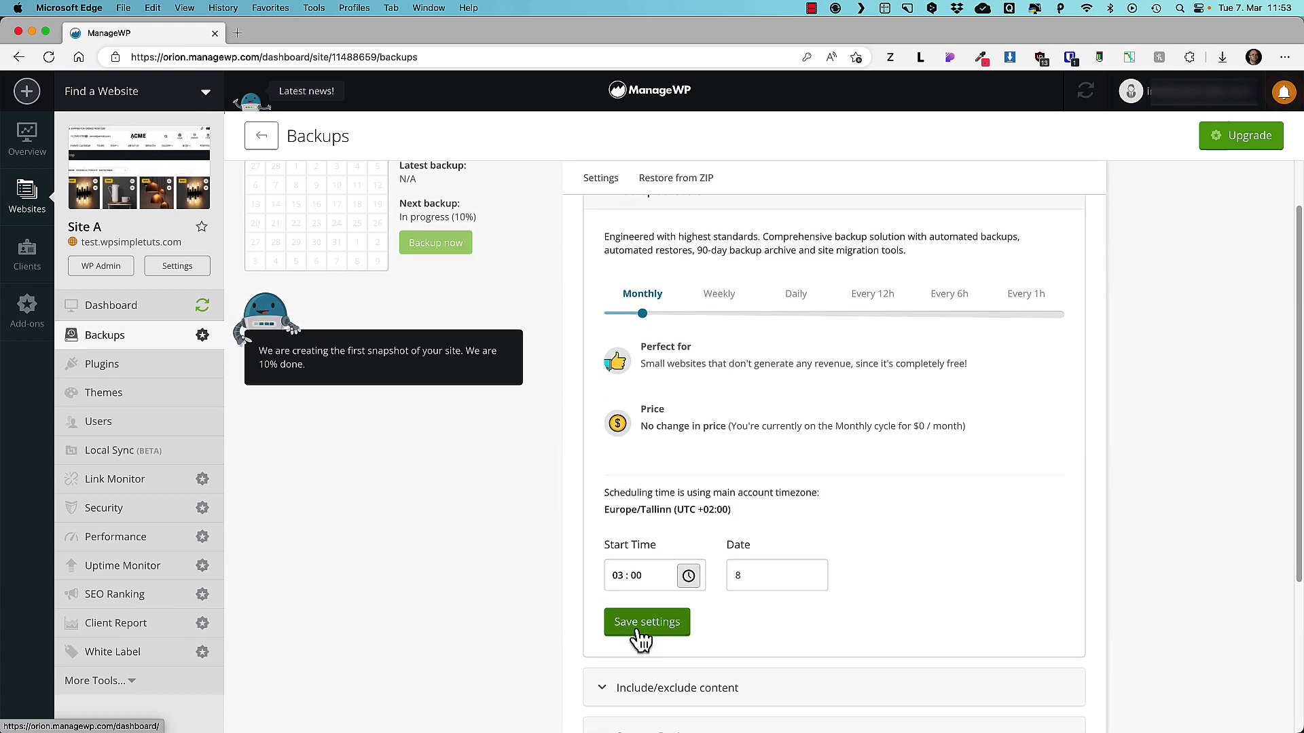
pyautogui.click(640, 623)
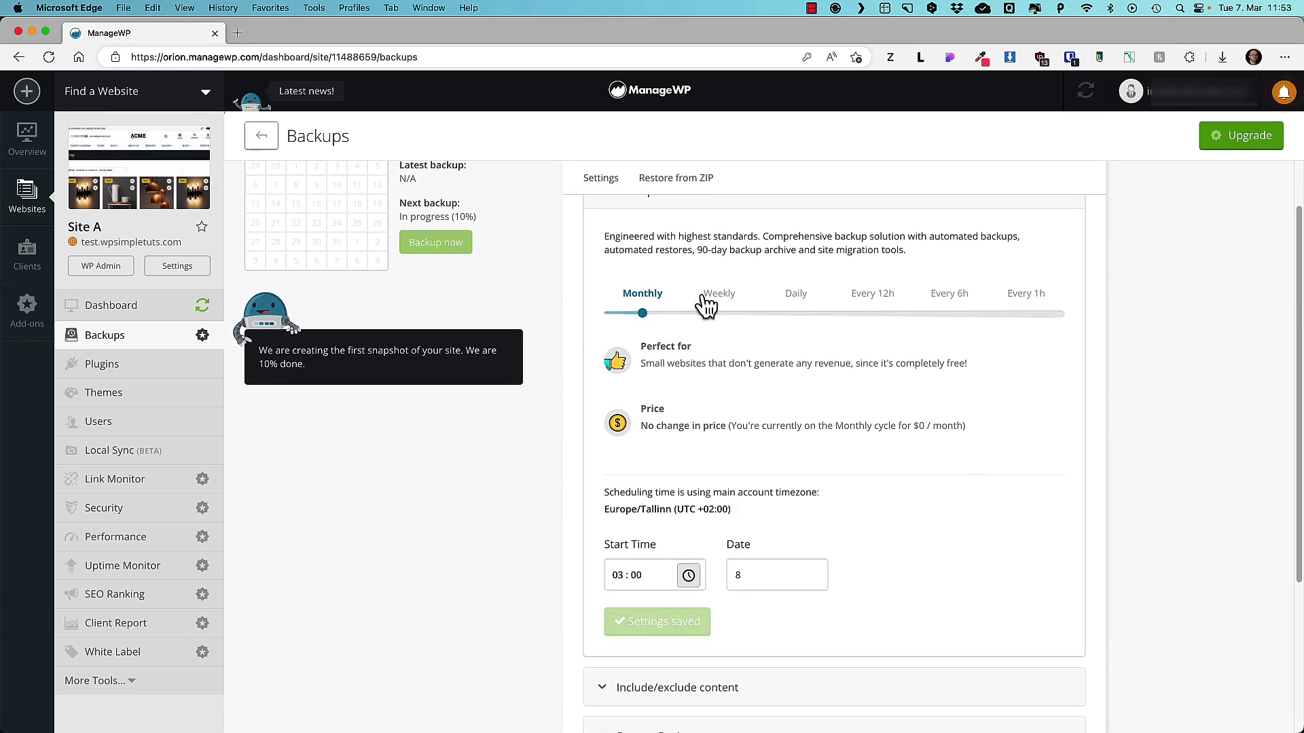
# Enable Site A's plugin update scheduling on the Scheduling tab with the time set to 04:00.
pyautogui.click(100, 377)
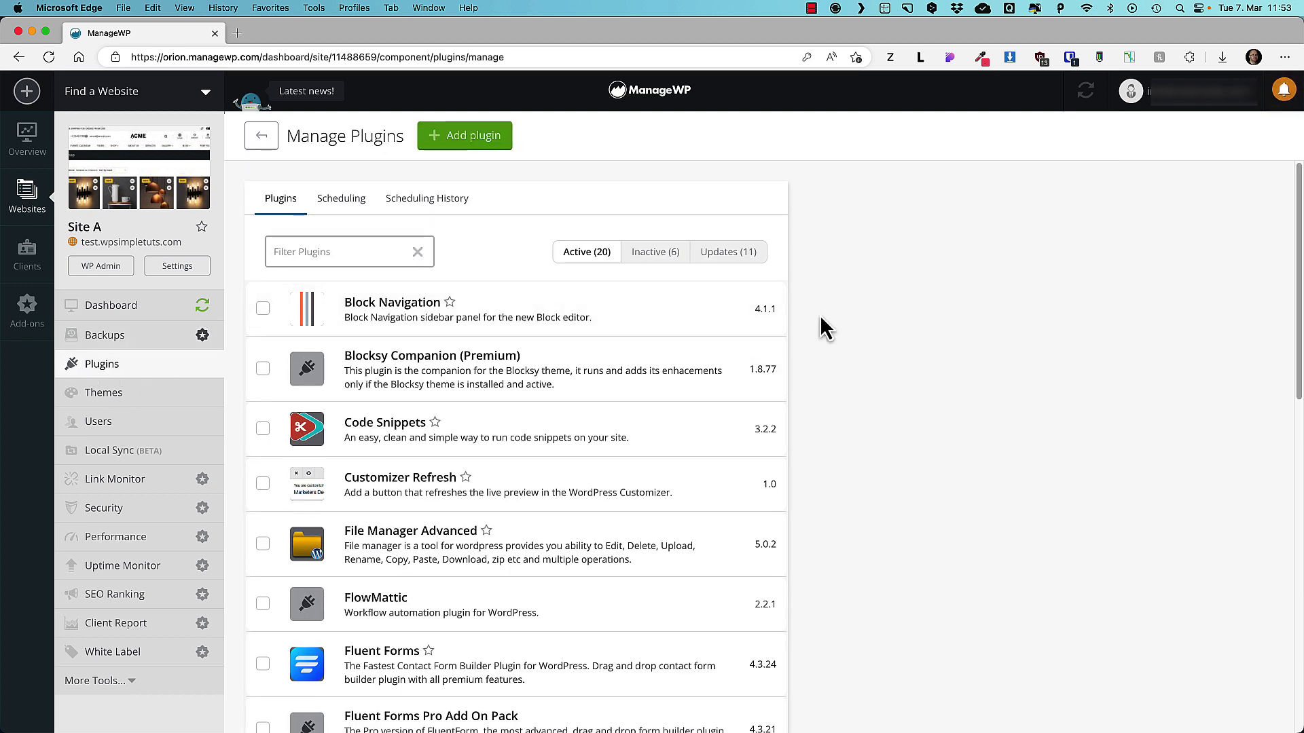
pyautogui.click(355, 203)
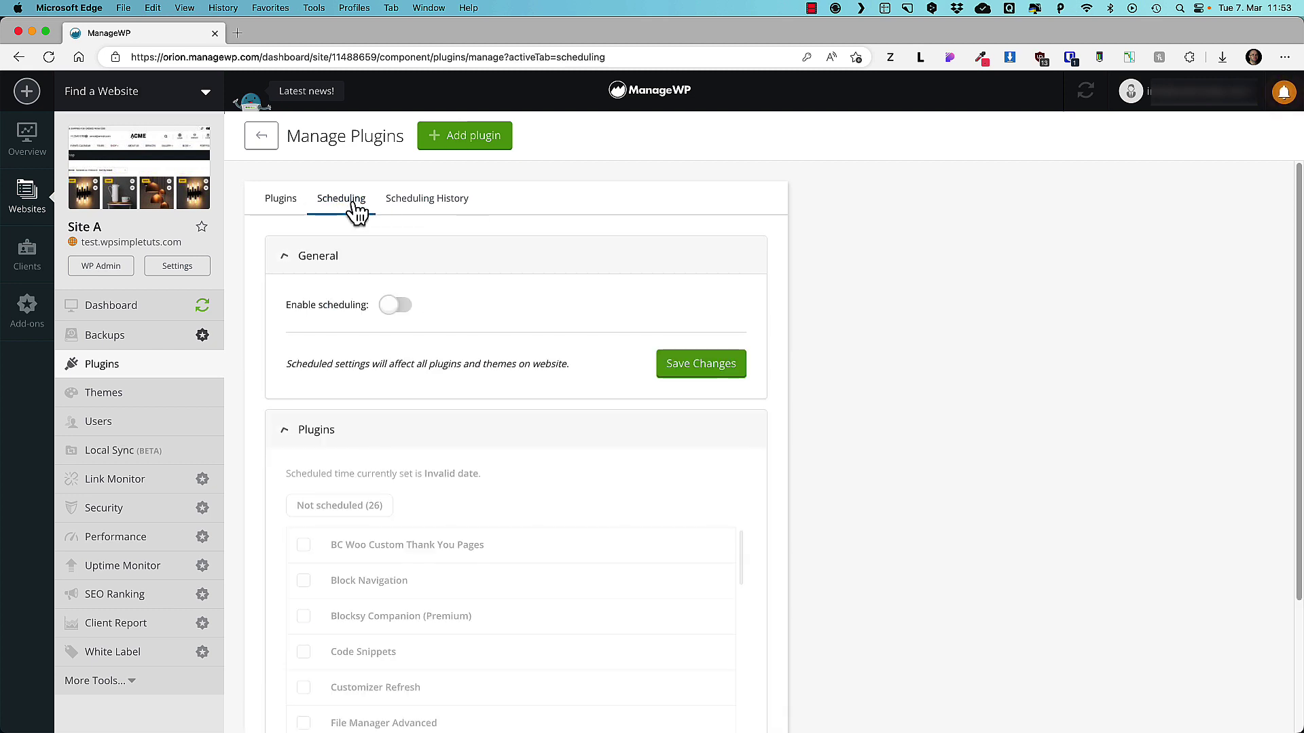
pyautogui.click(396, 304)
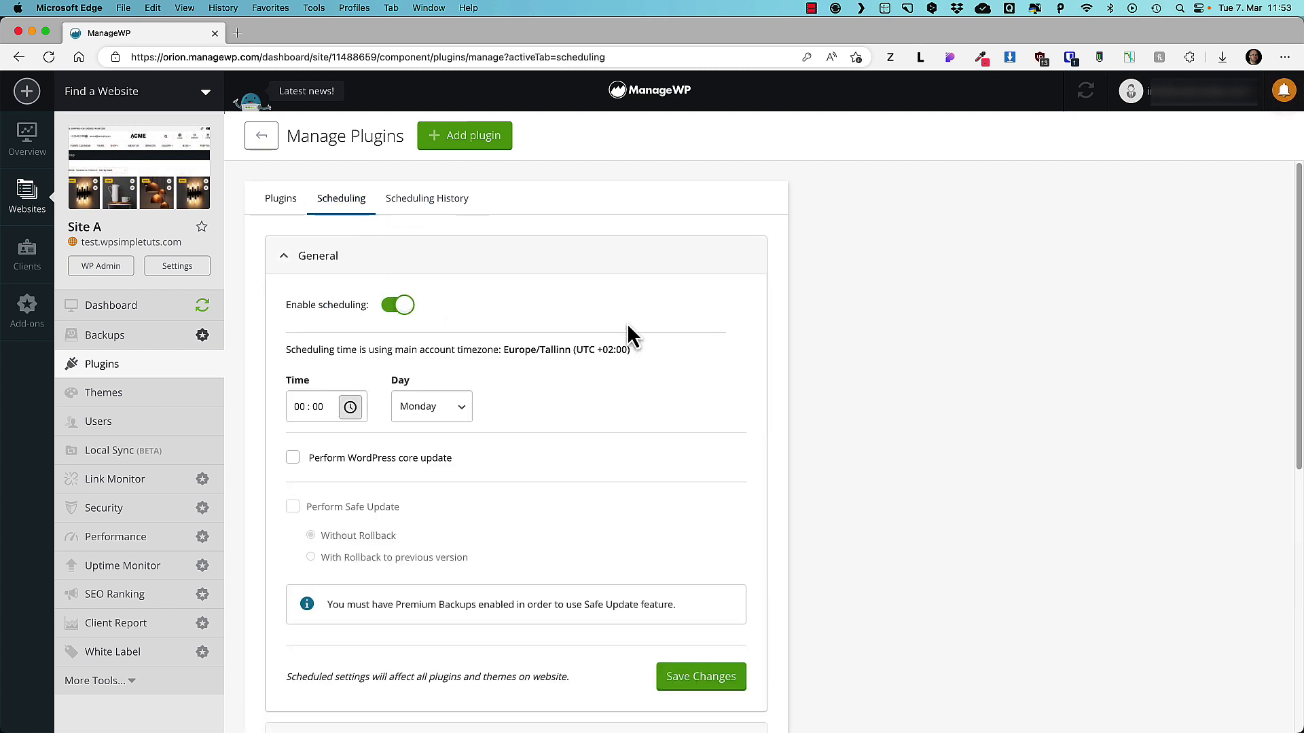
pyautogui.scroll(-2, 315, 367)
pyautogui.click(307, 330)
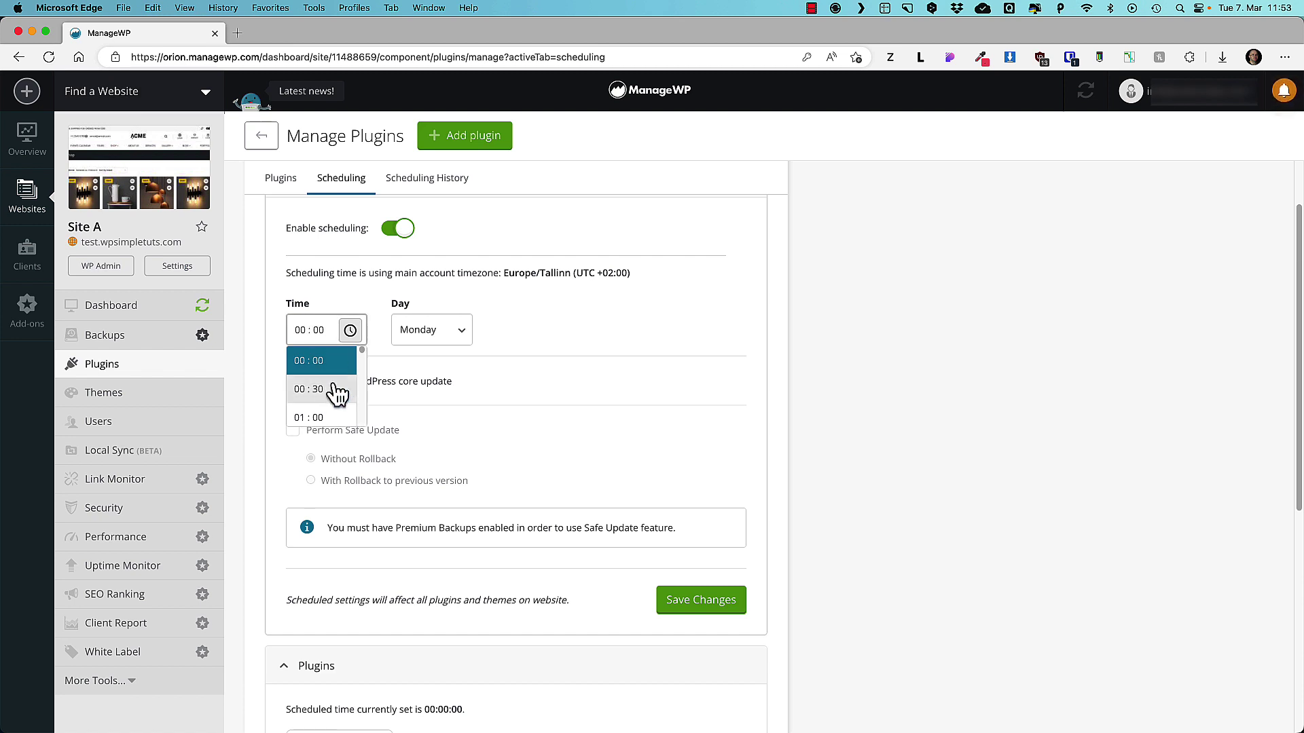
pyautogui.scroll(-4, 336, 387)
pyautogui.scroll(-1, 336, 394)
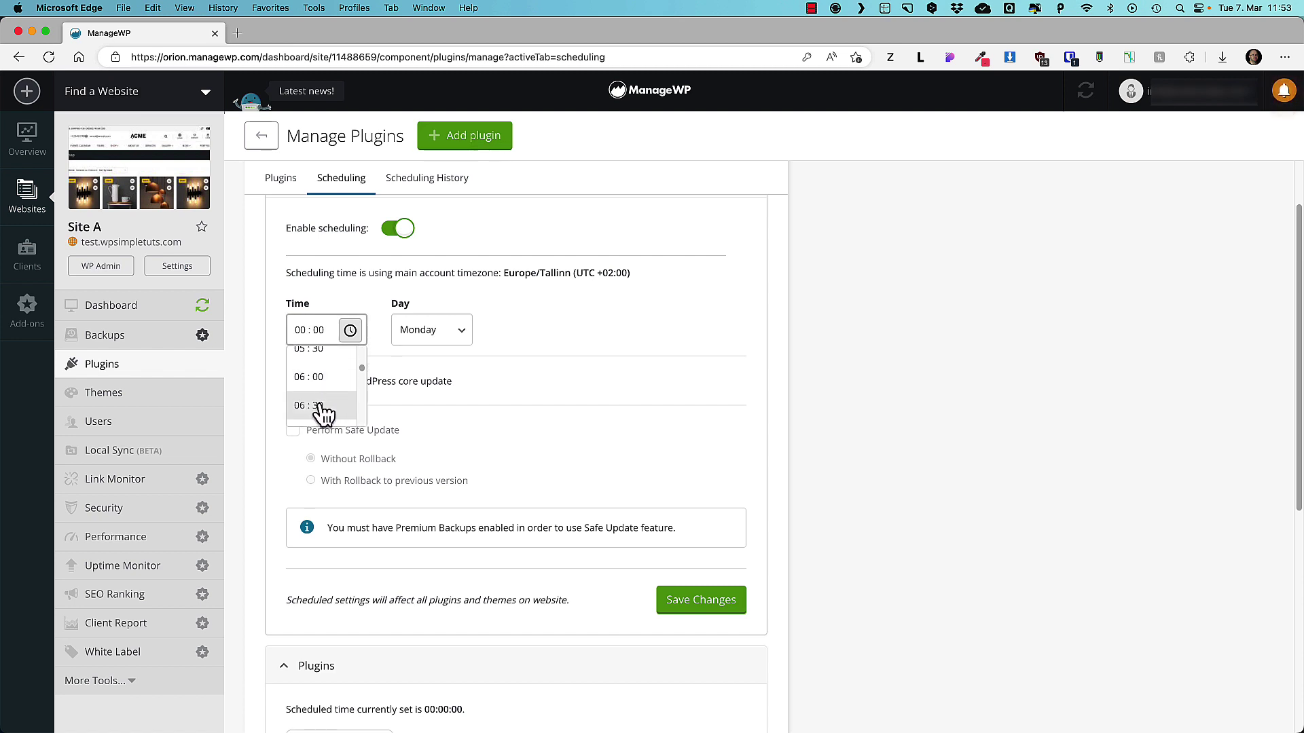
pyautogui.scroll(1, 326, 393)
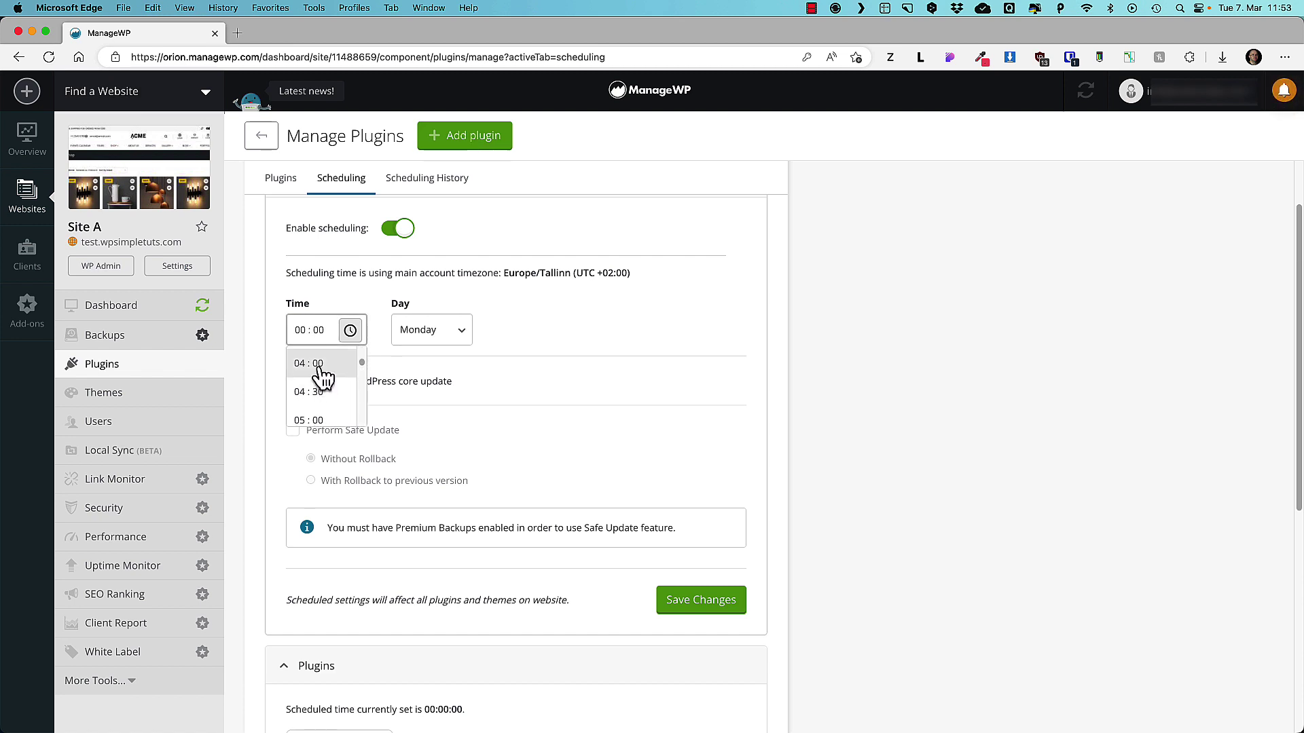
pyautogui.click(323, 375)
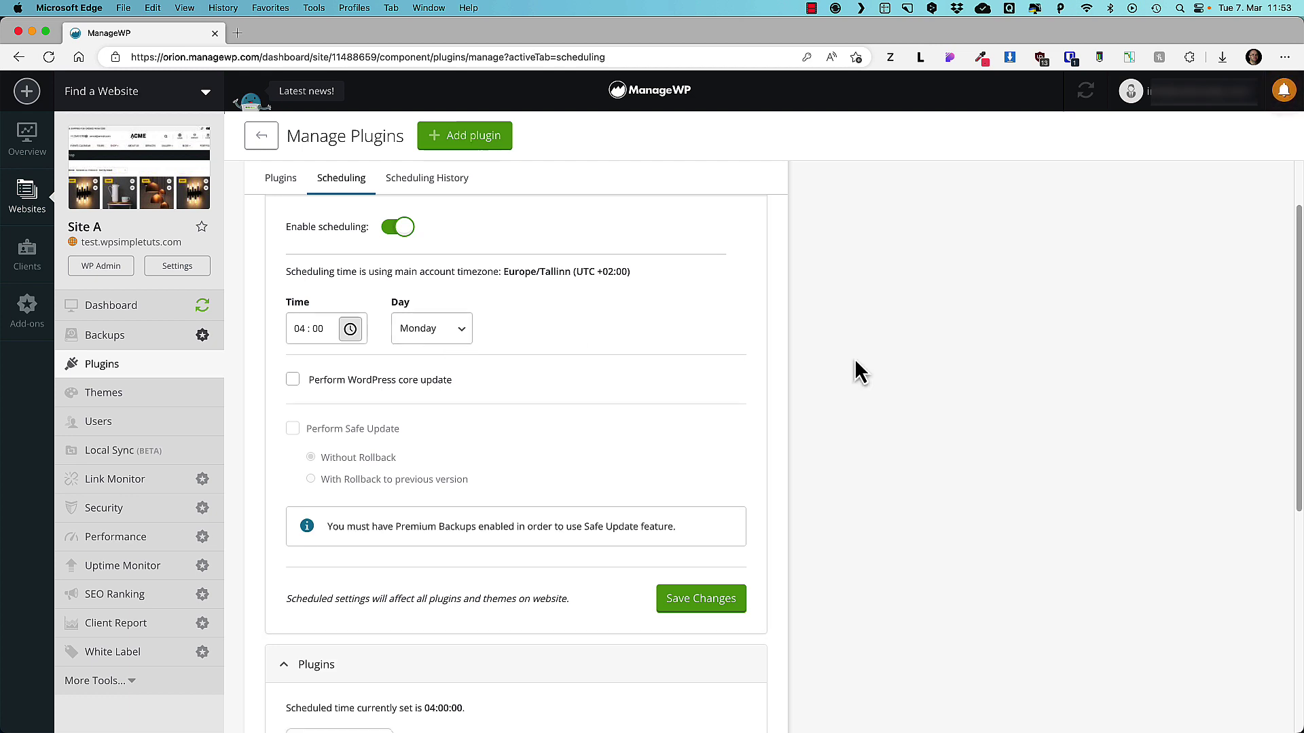
pyautogui.scroll(-2, 835, 360)
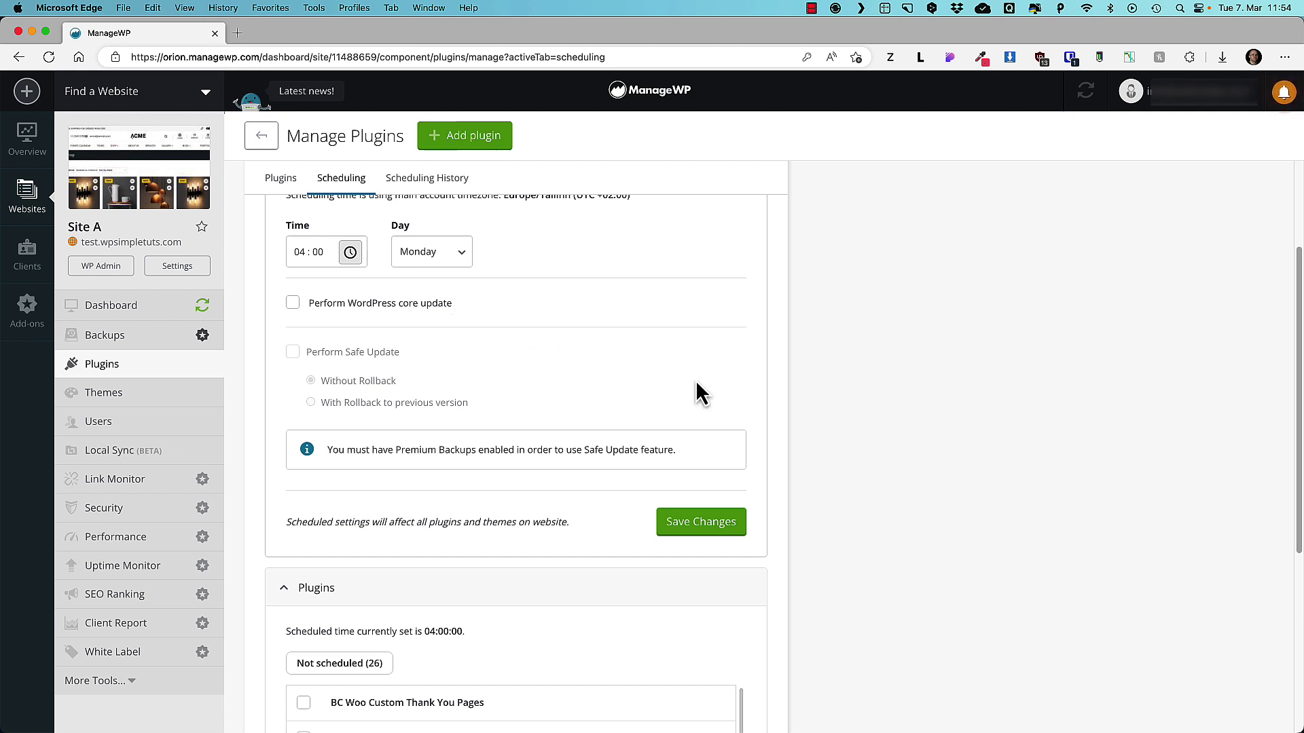
pyautogui.scroll(-5, 695, 380)
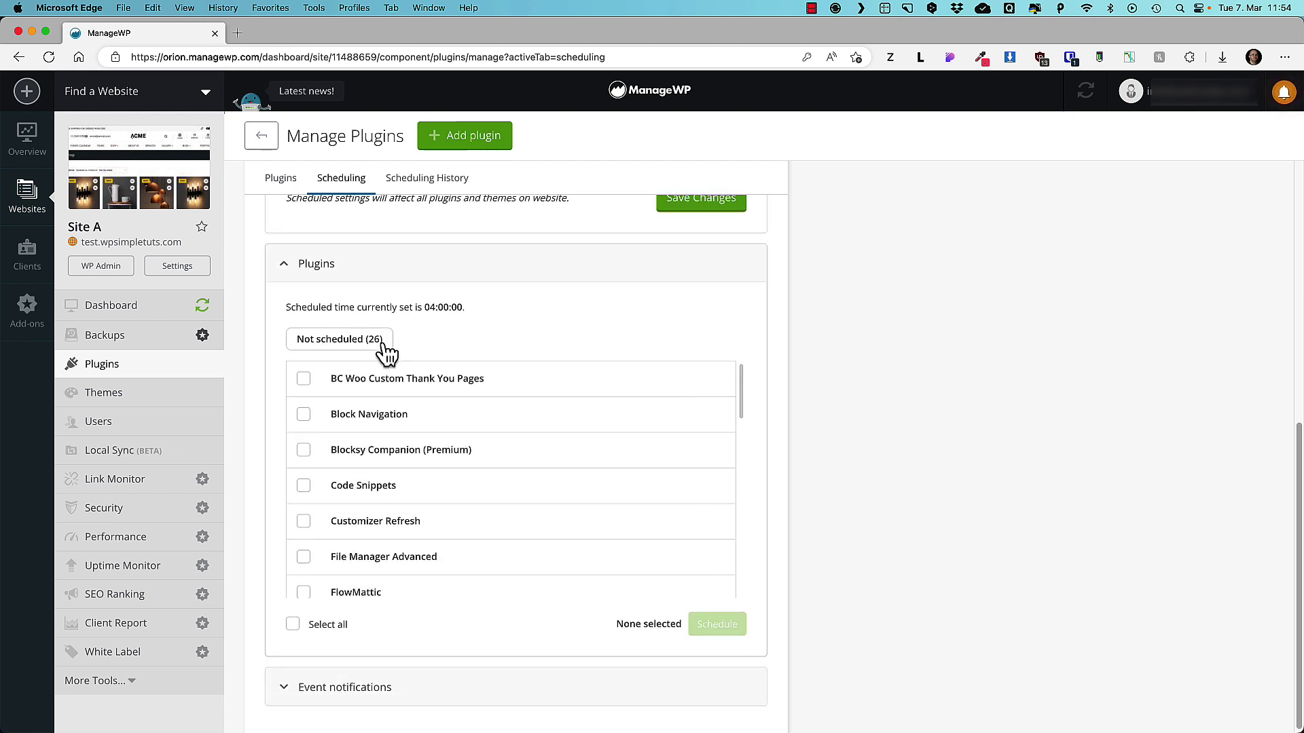
# Select all 26 unscheduled plugins, with Loco Translate kept in, and schedule them for automatic updates.
pyautogui.click(289, 625)
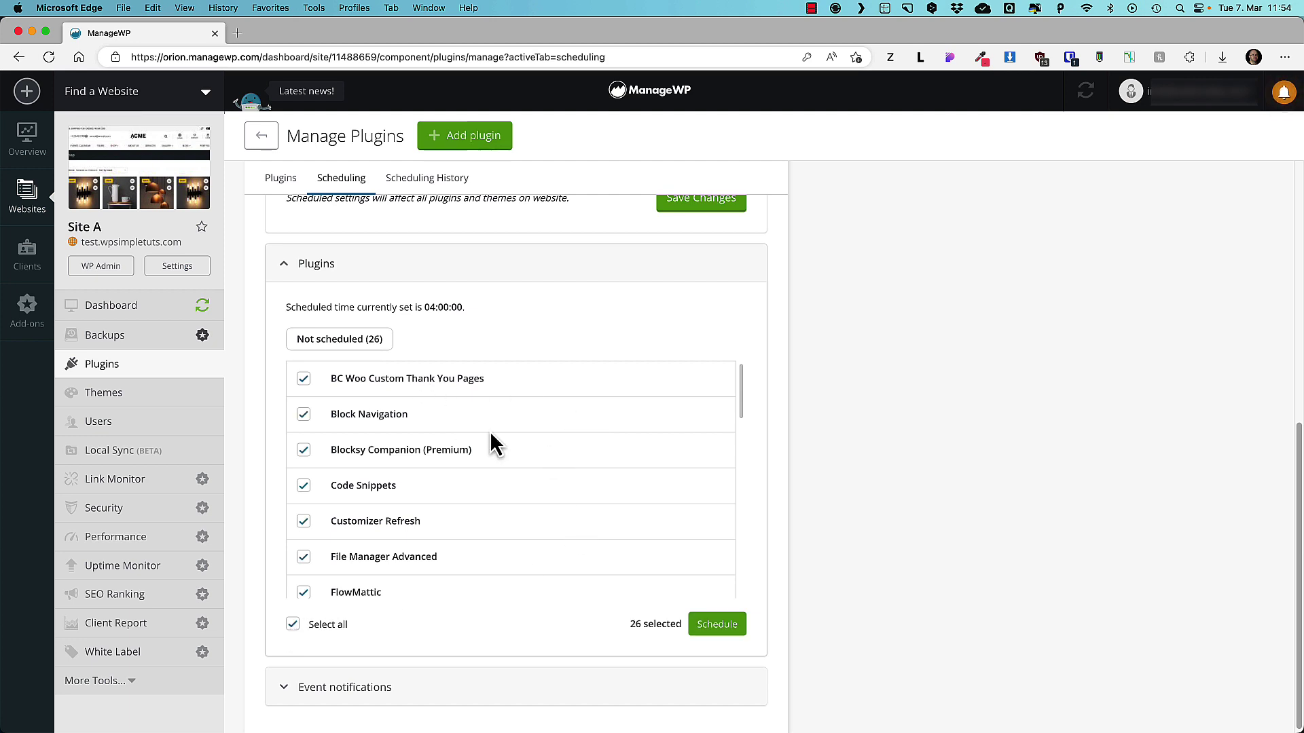
pyautogui.scroll(-5, 491, 435)
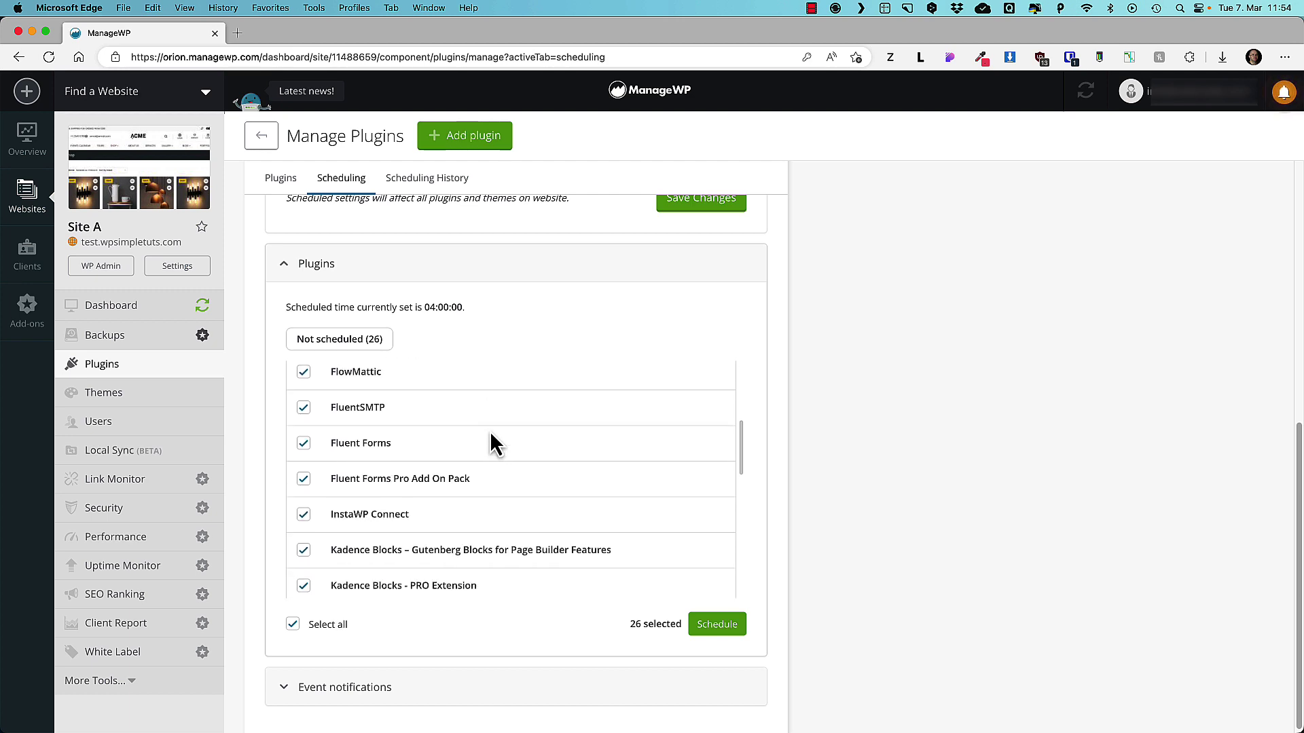
pyautogui.scroll(-3, 490, 442)
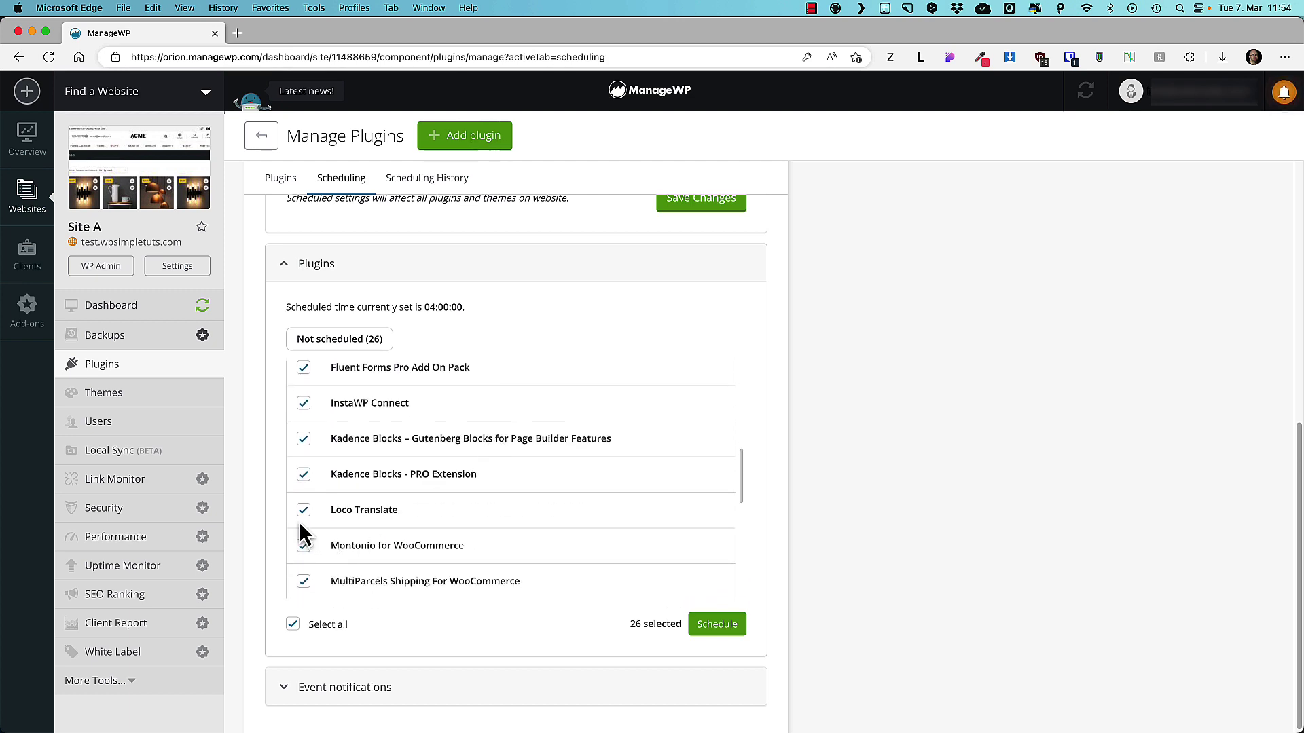
pyautogui.click(303, 511)
pyautogui.click(303, 513)
pyautogui.scroll(-4, 611, 490)
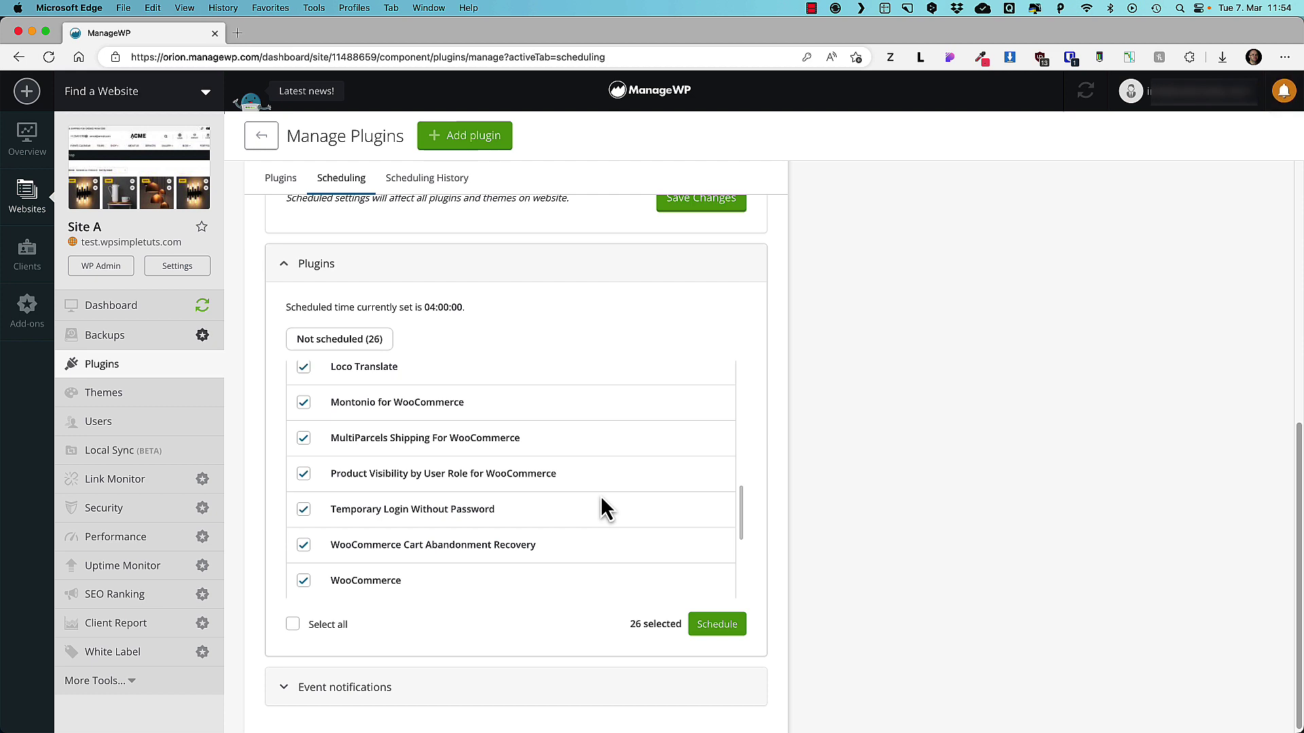
pyautogui.scroll(-3, 611, 518)
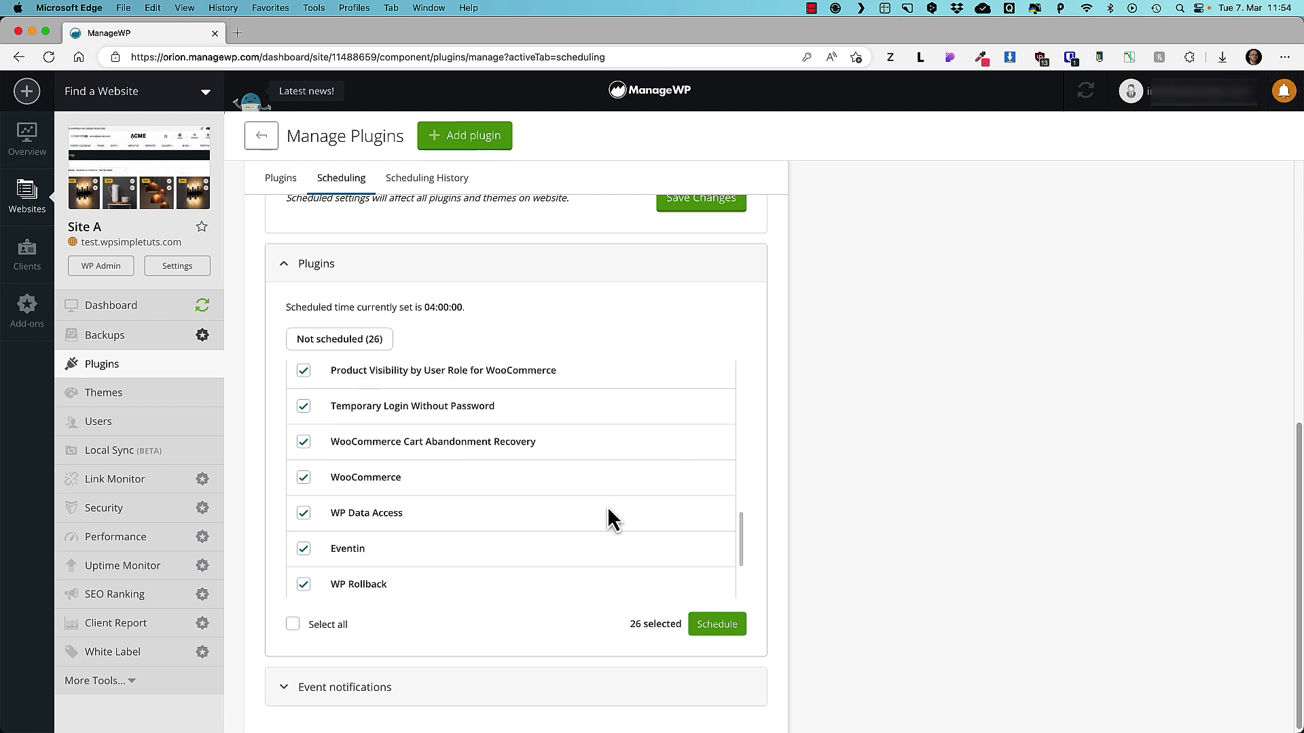
pyautogui.click(715, 629)
# Check the update time, expand Event notifications, and save them with Global settings.
pyautogui.scroll(6, 619, 523)
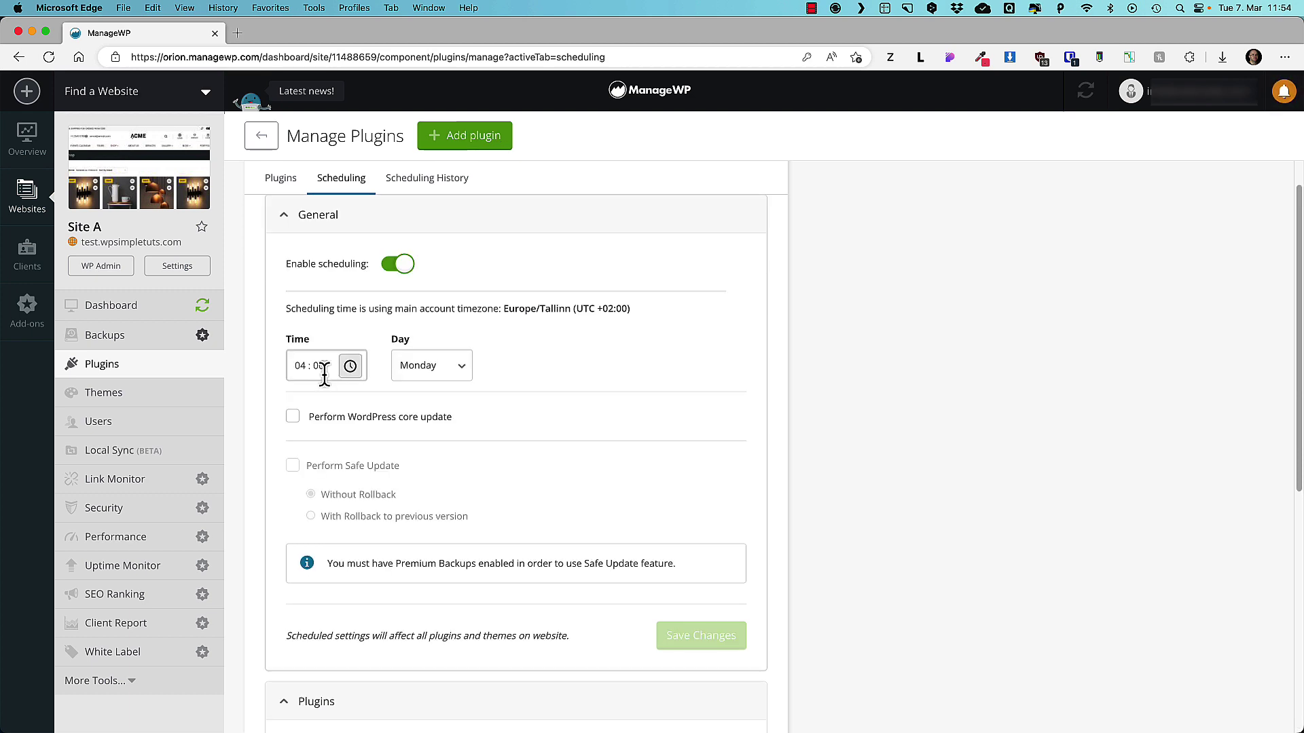
pyautogui.click(323, 366)
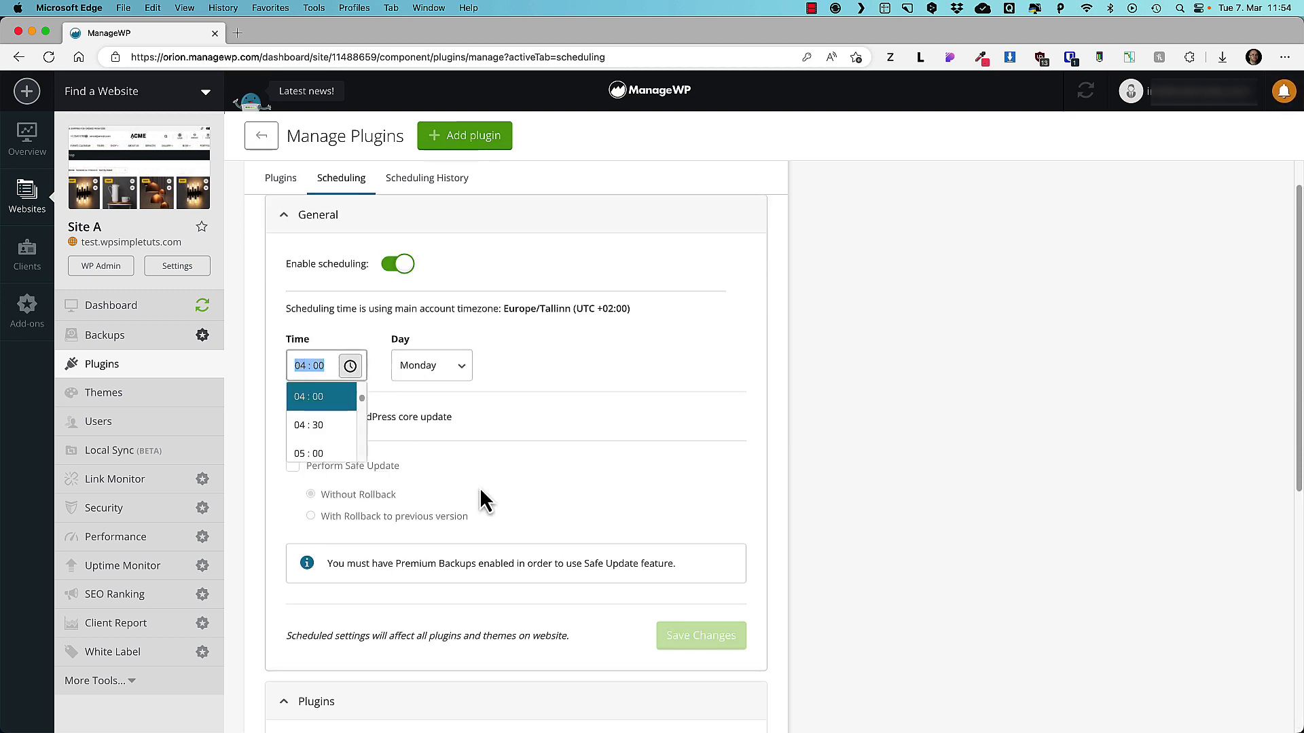
pyautogui.scroll(-3, 441, 475)
pyautogui.scroll(-3, 523, 529)
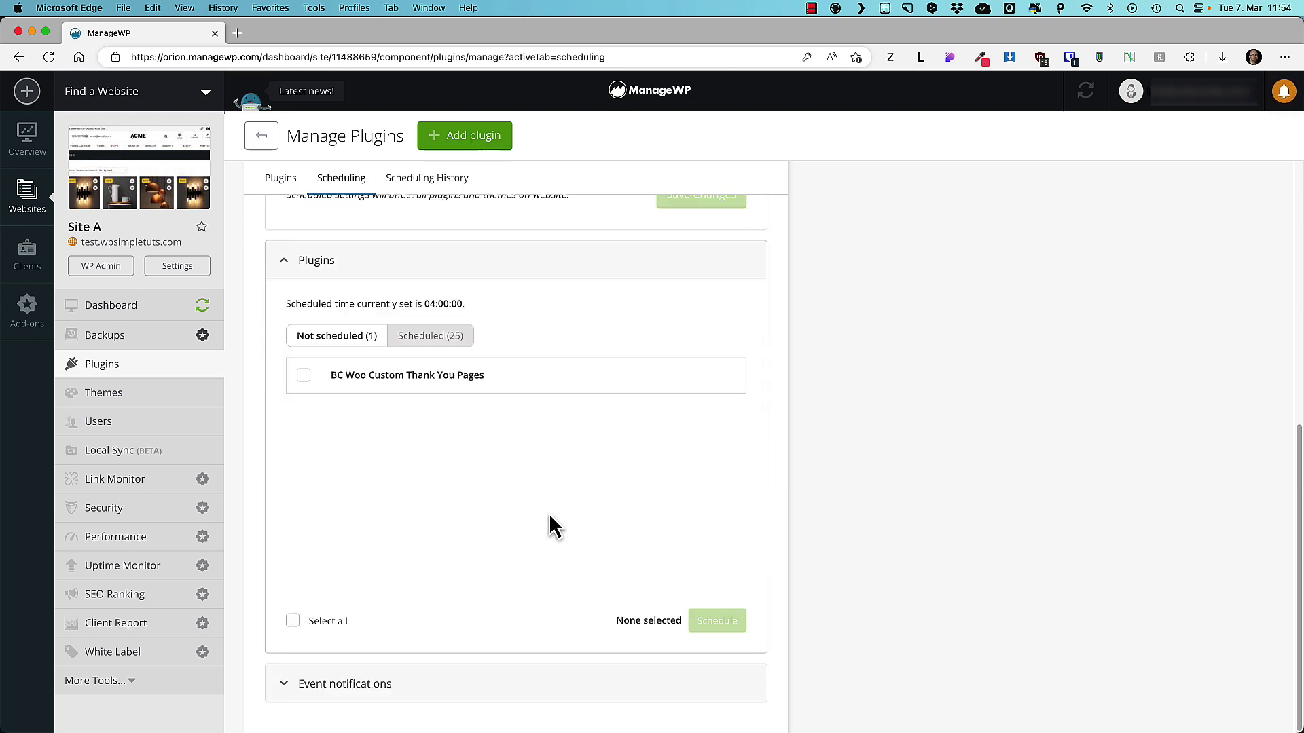
pyautogui.click(373, 690)
pyautogui.scroll(-1, 522, 495)
pyautogui.scroll(-3, 523, 501)
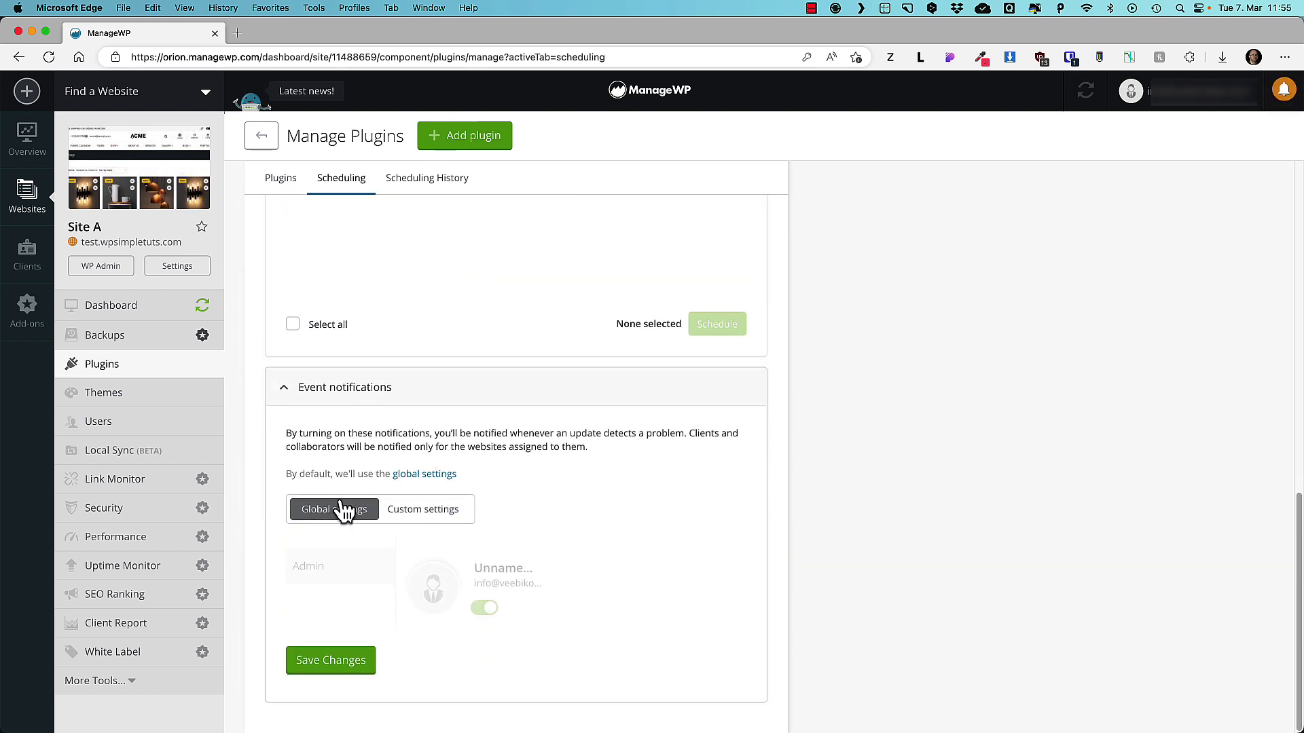
pyautogui.click(340, 668)
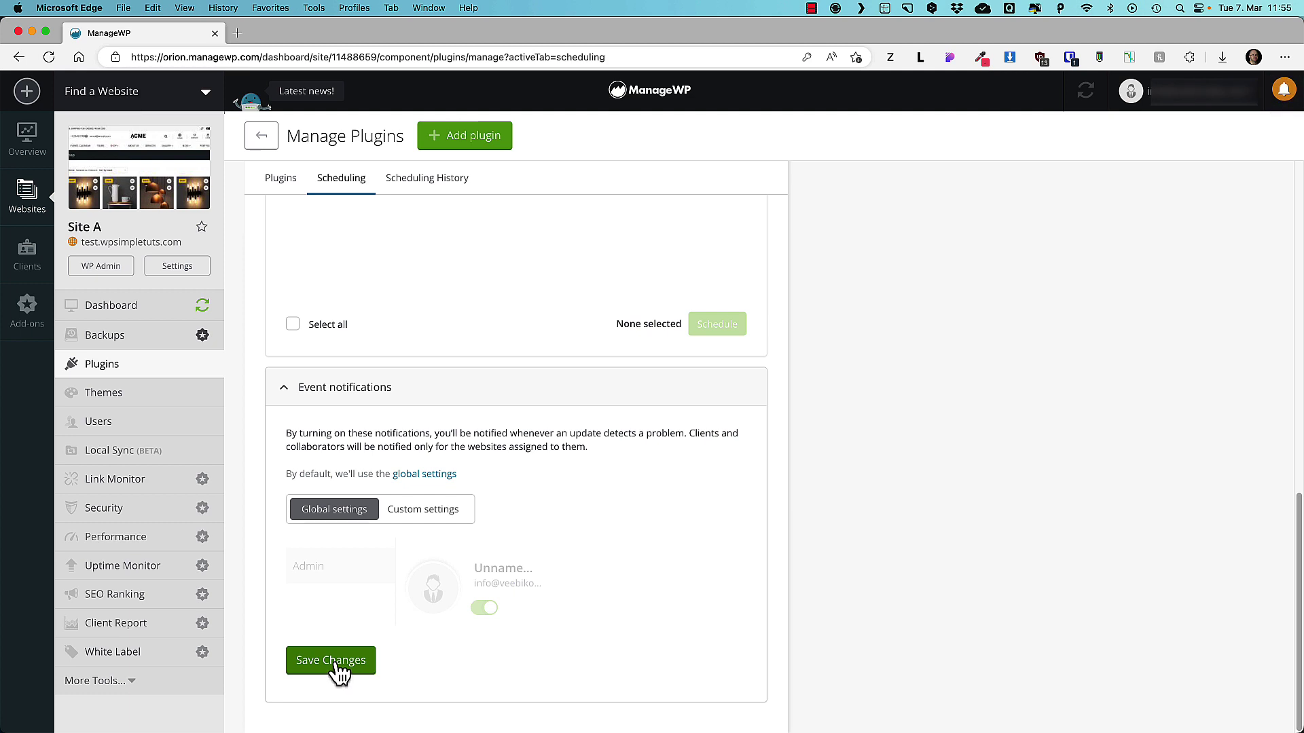
# Select all six themes in Site A's Themes list and schedule them for automatic updates.
pyautogui.click(106, 401)
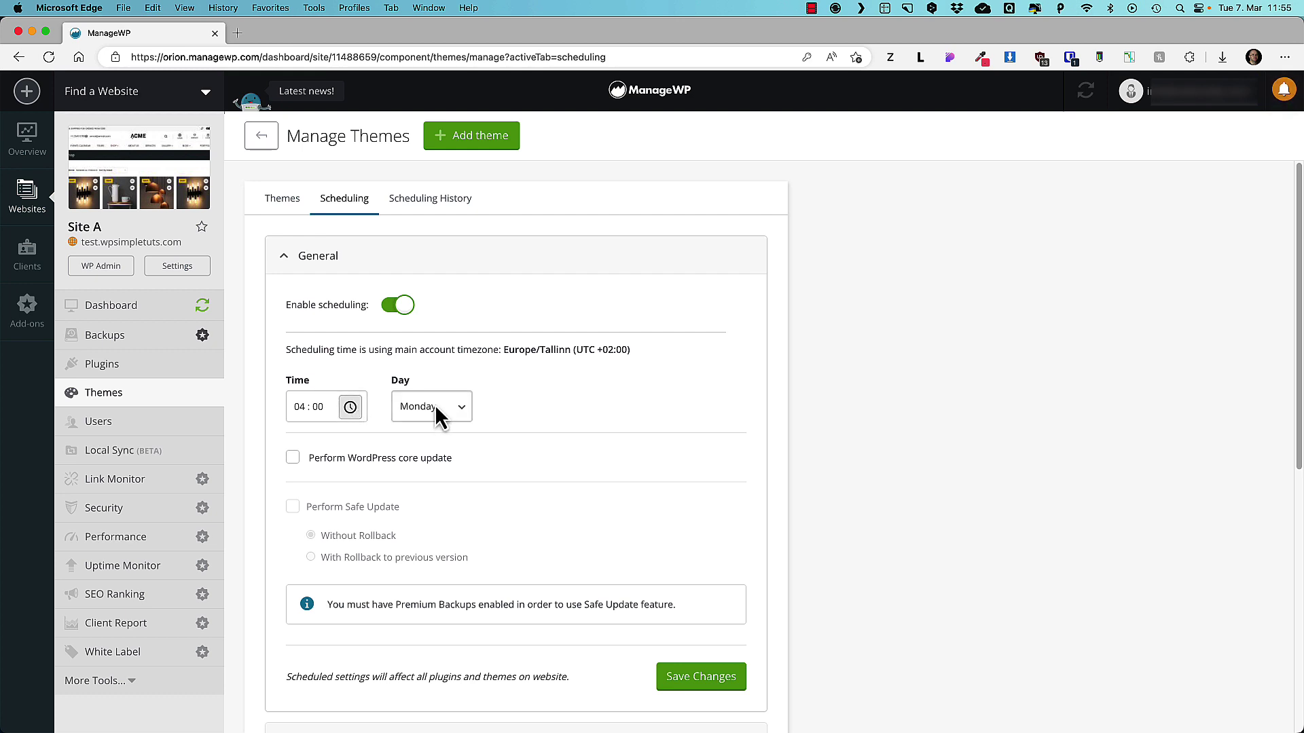
pyautogui.scroll(-7, 393, 518)
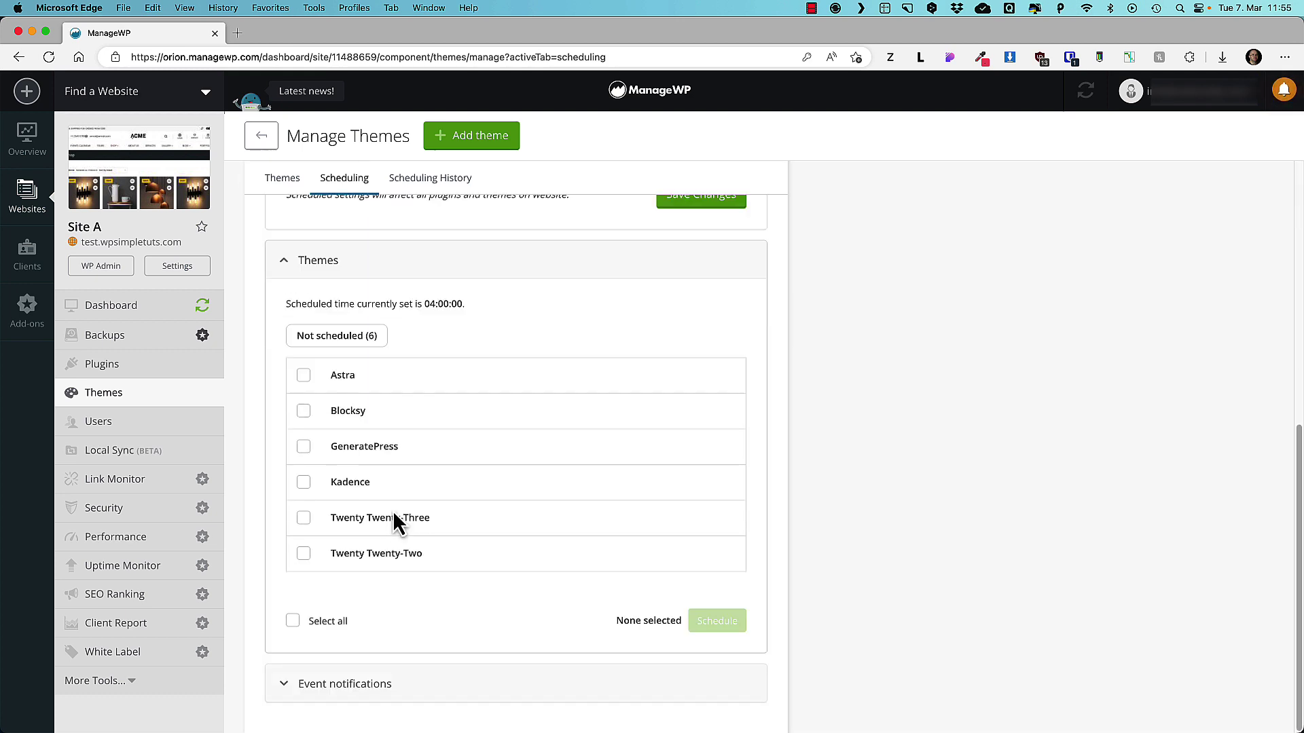
pyautogui.click(293, 620)
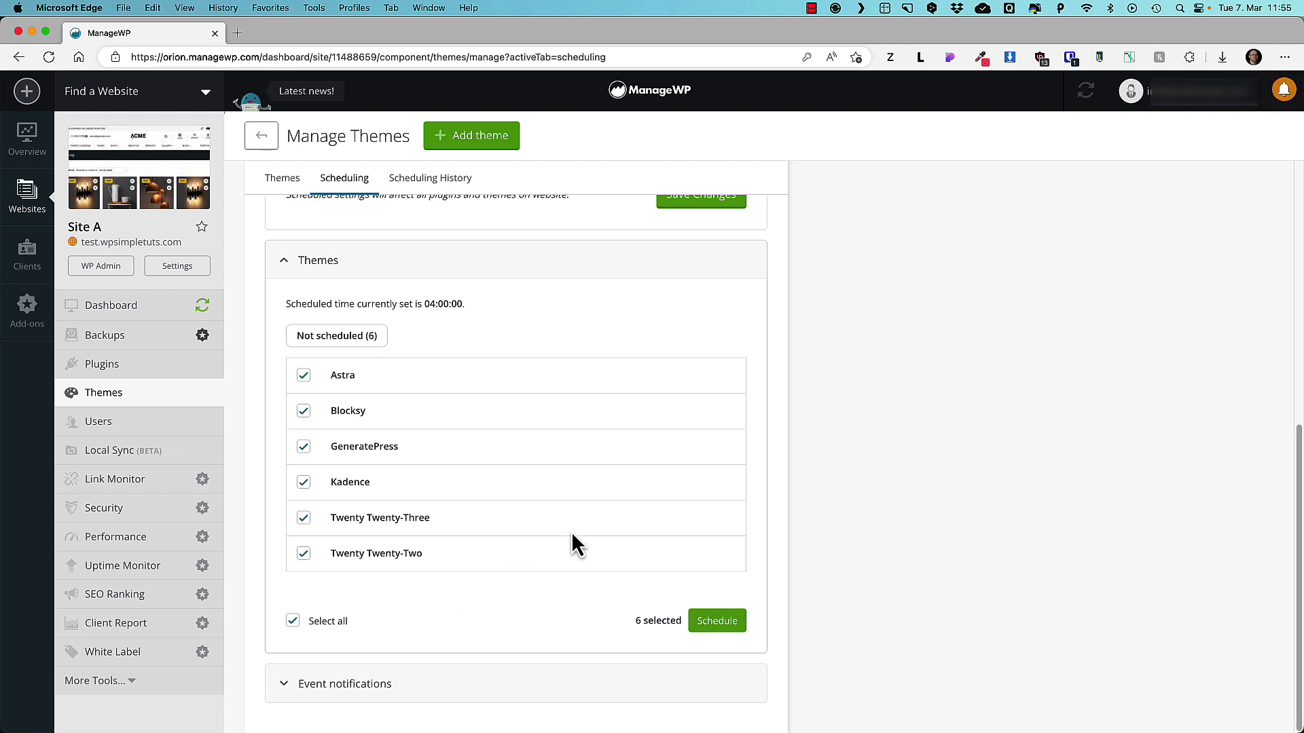
pyautogui.click(719, 622)
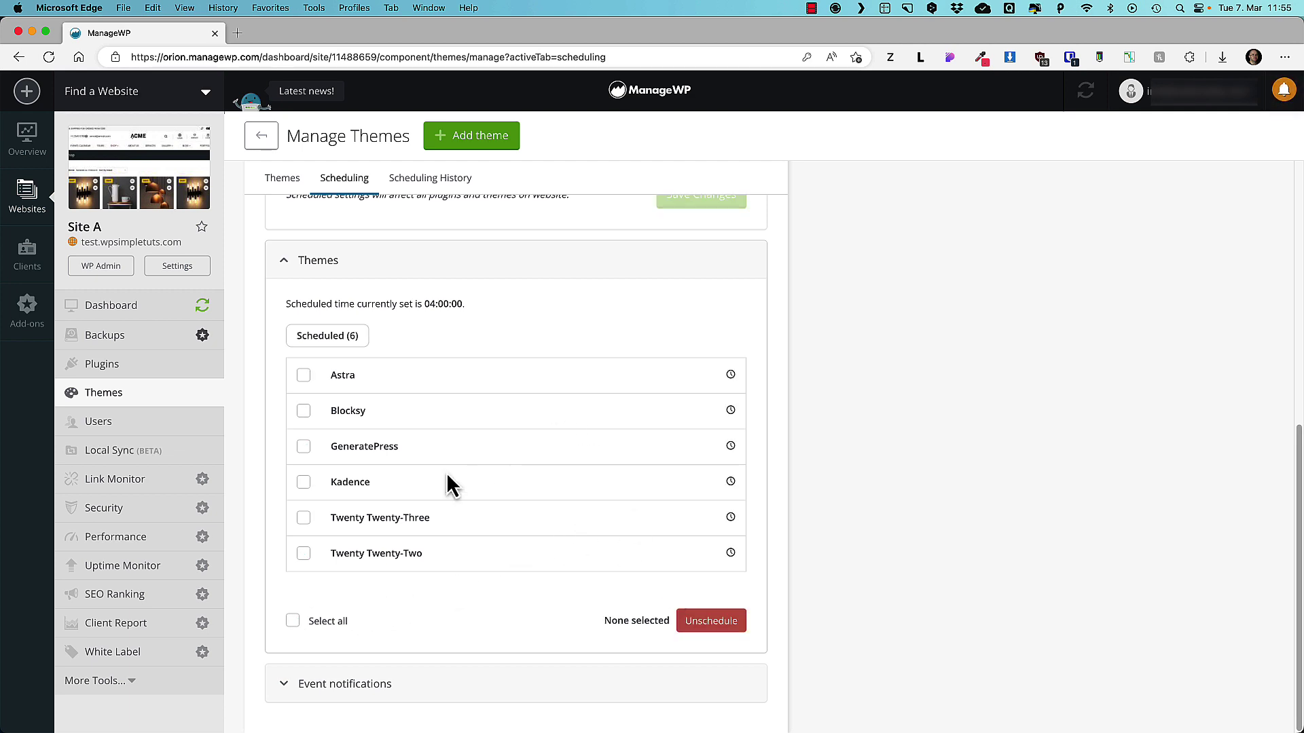
# View the theme Scheduling History, then go to the site's Manage Users page.
pyautogui.scroll(7, 503, 299)
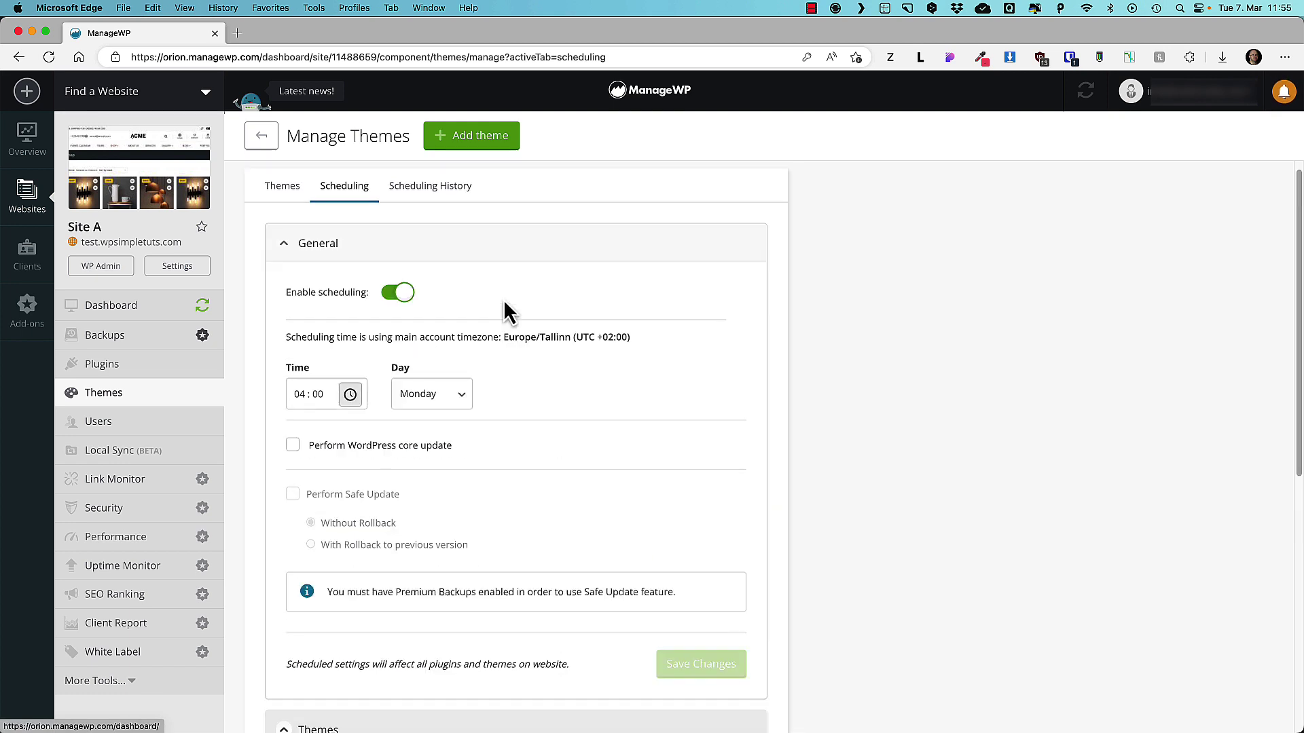
pyautogui.click(438, 193)
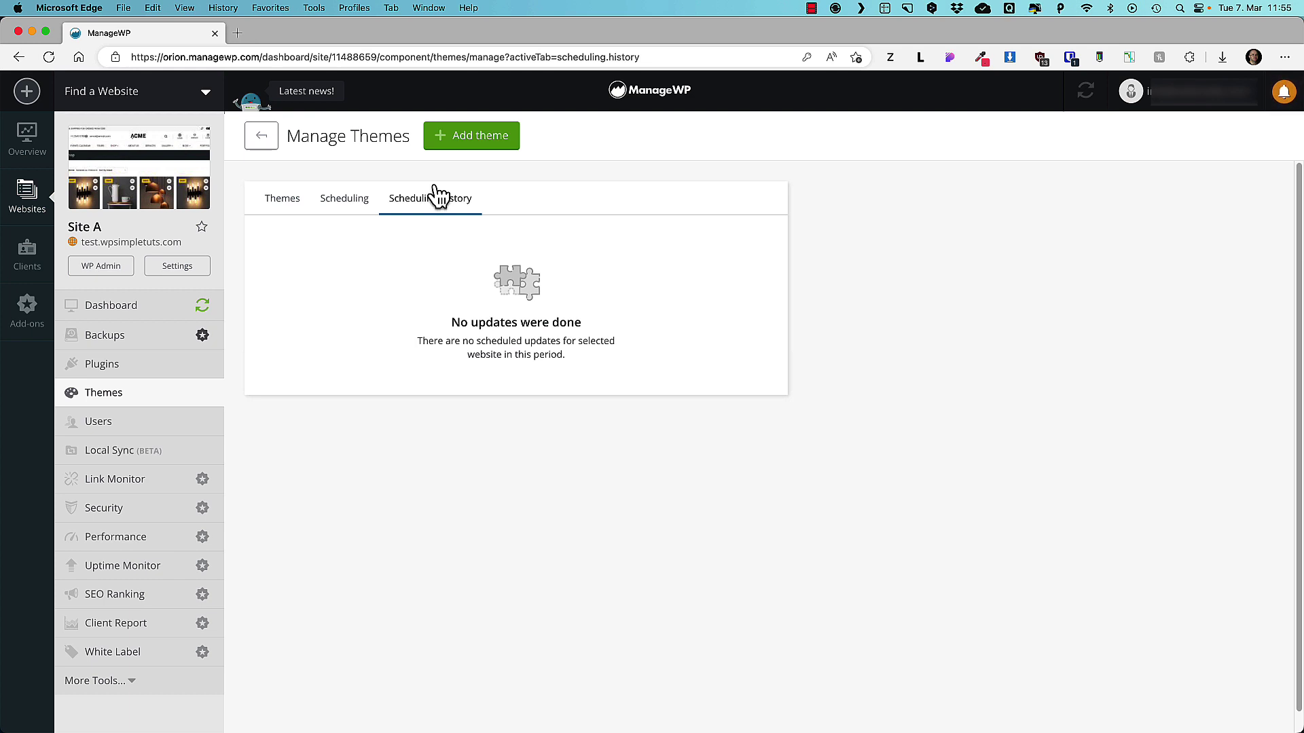
pyautogui.click(102, 425)
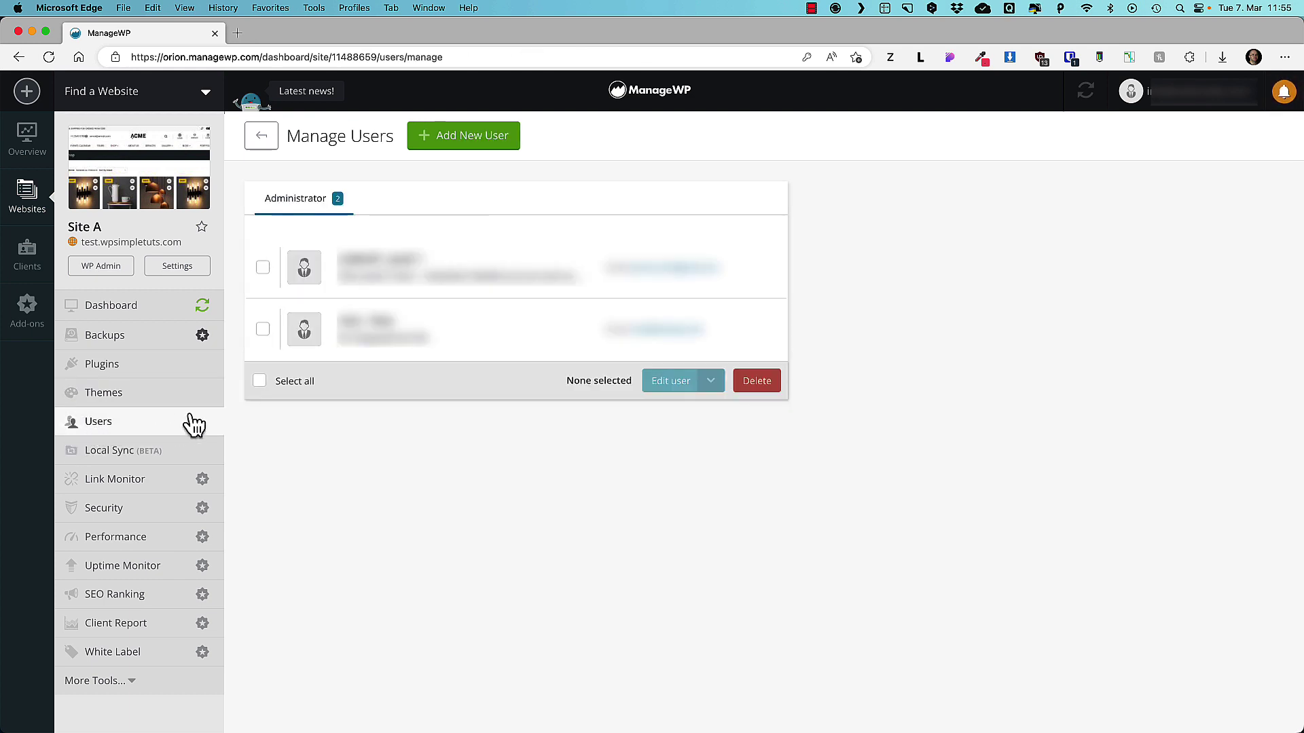
# Delete the second administrator account from Site A's users, then open Local Sync.
pyautogui.click(262, 329)
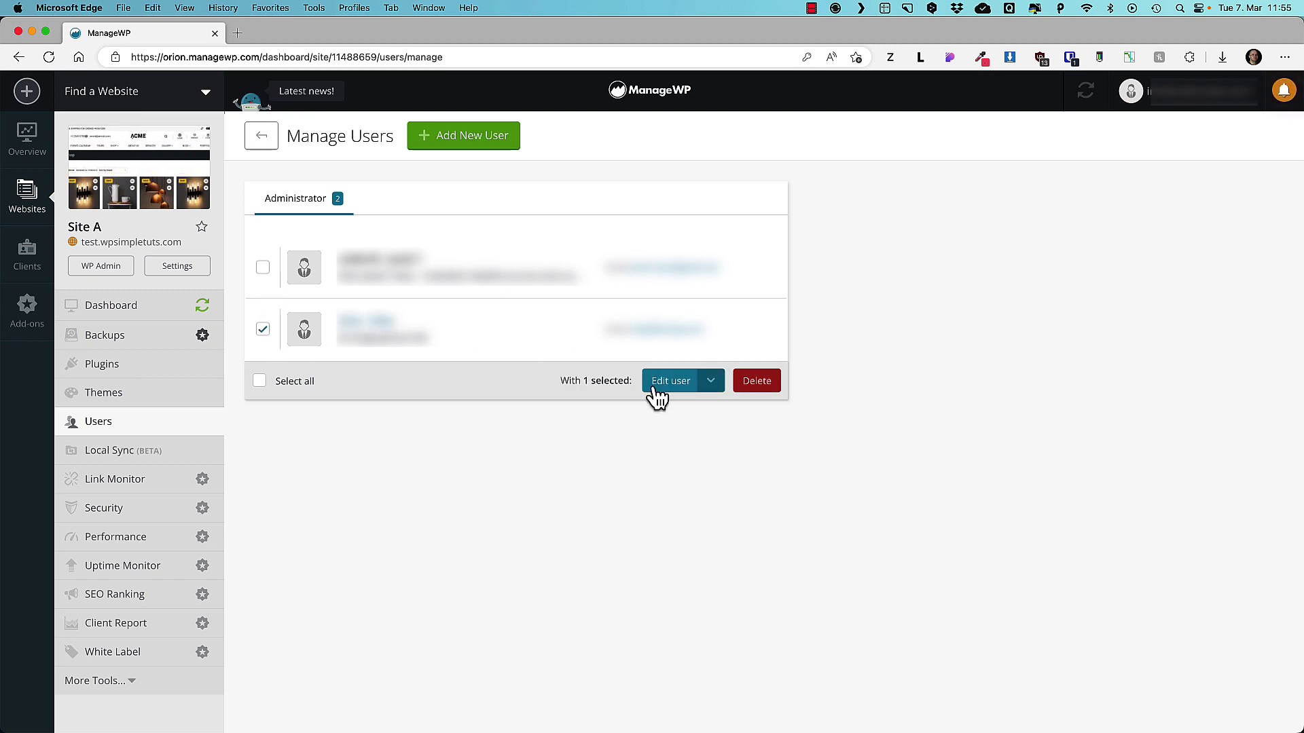
pyautogui.click(711, 381)
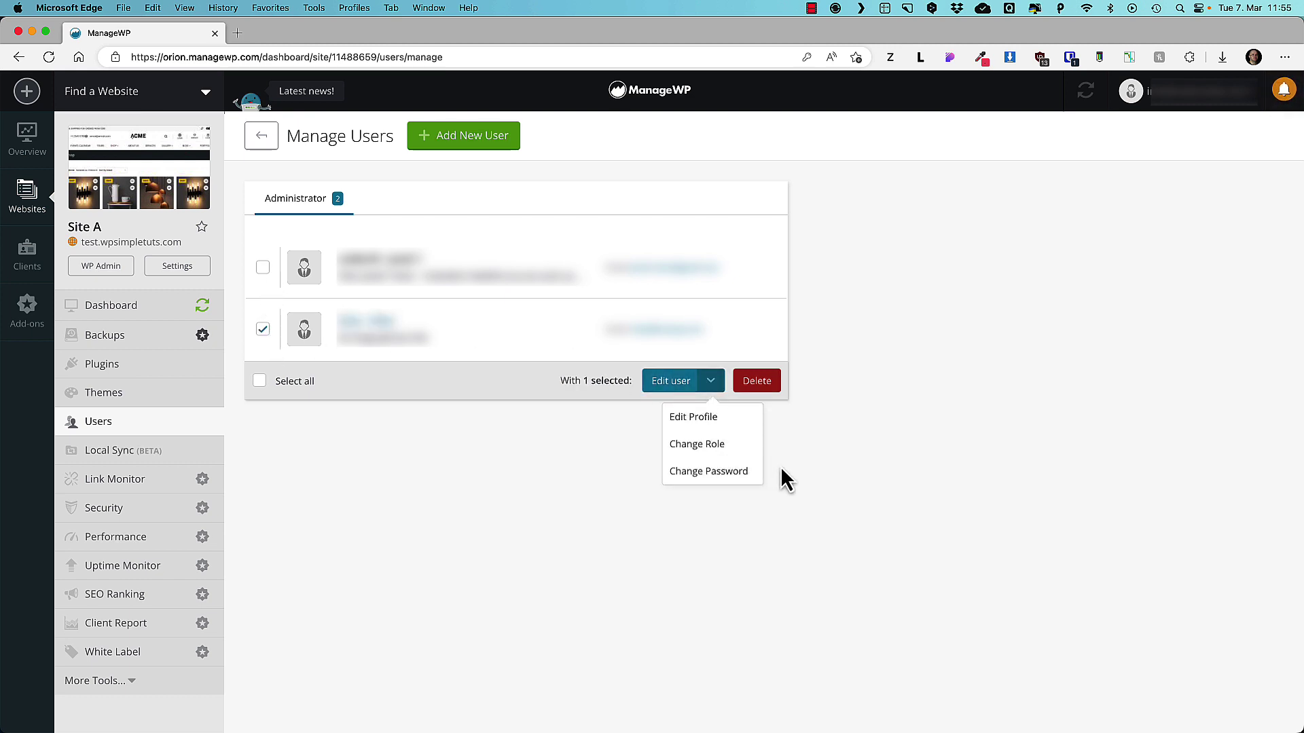
pyautogui.click(761, 383)
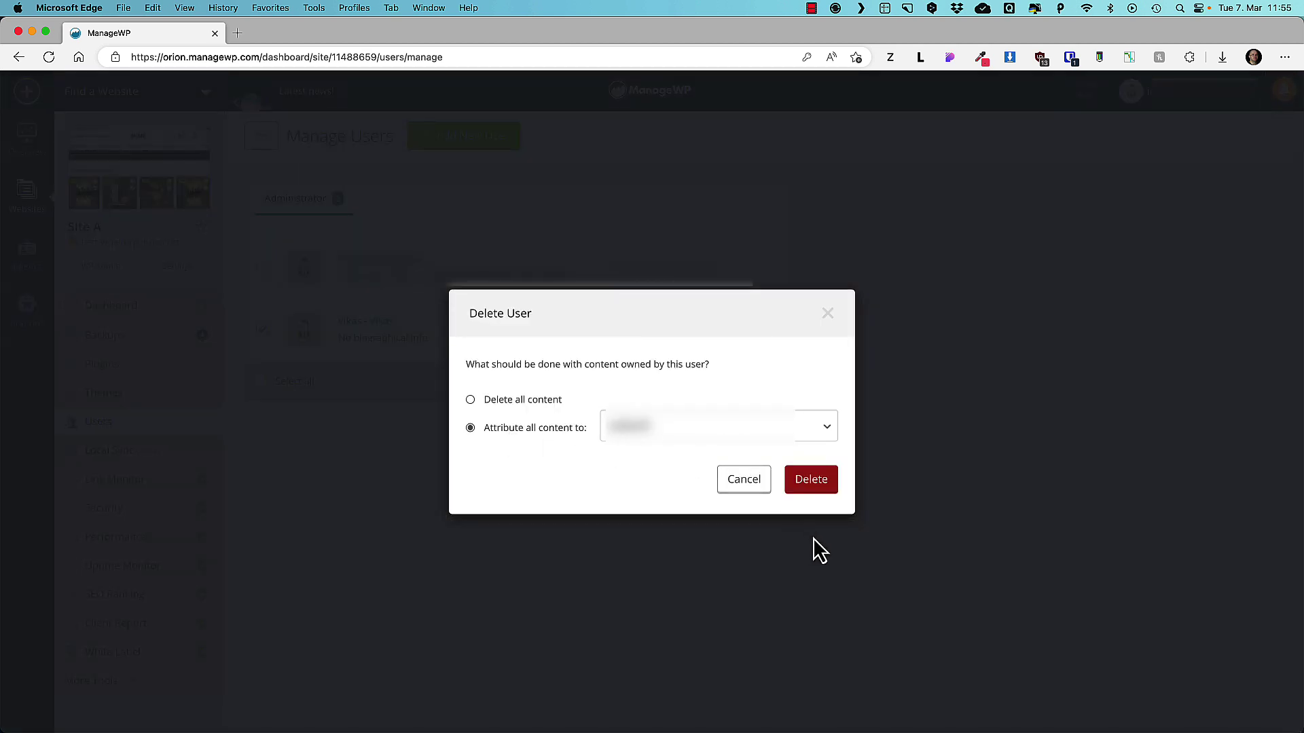
pyautogui.click(809, 482)
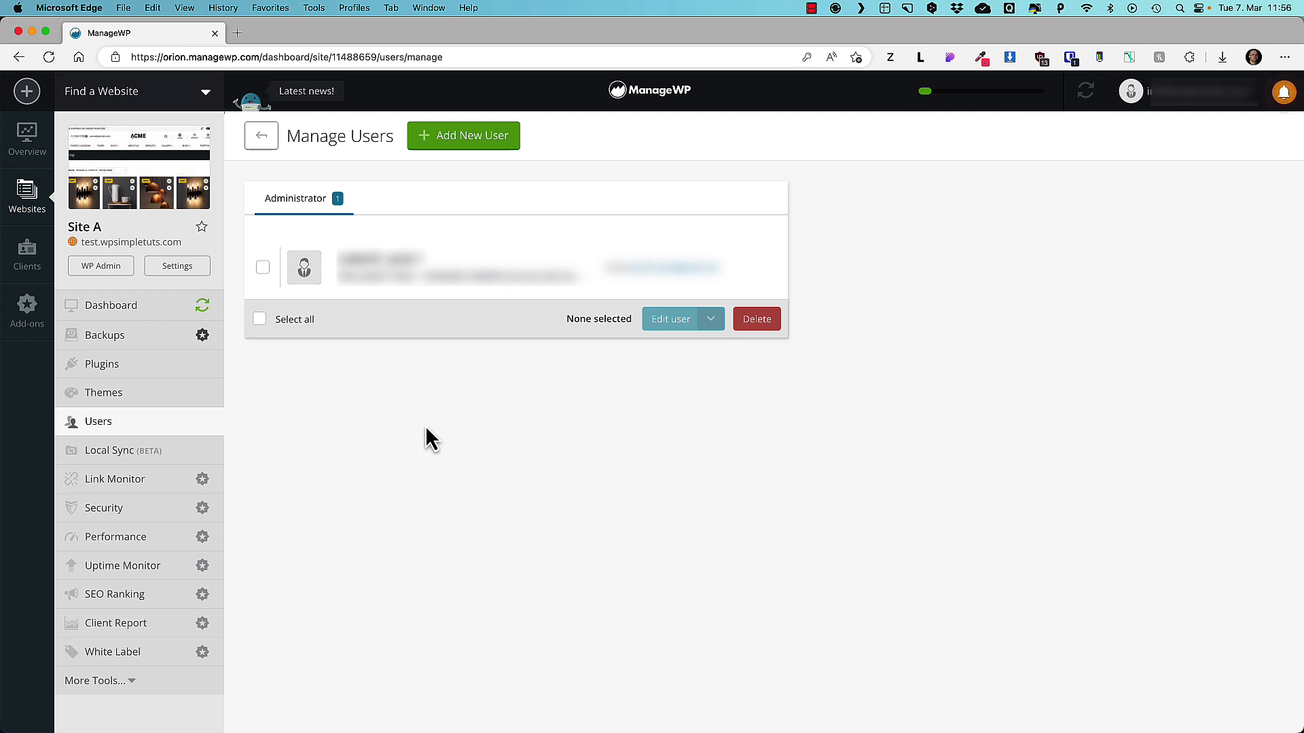
pyautogui.click(117, 457)
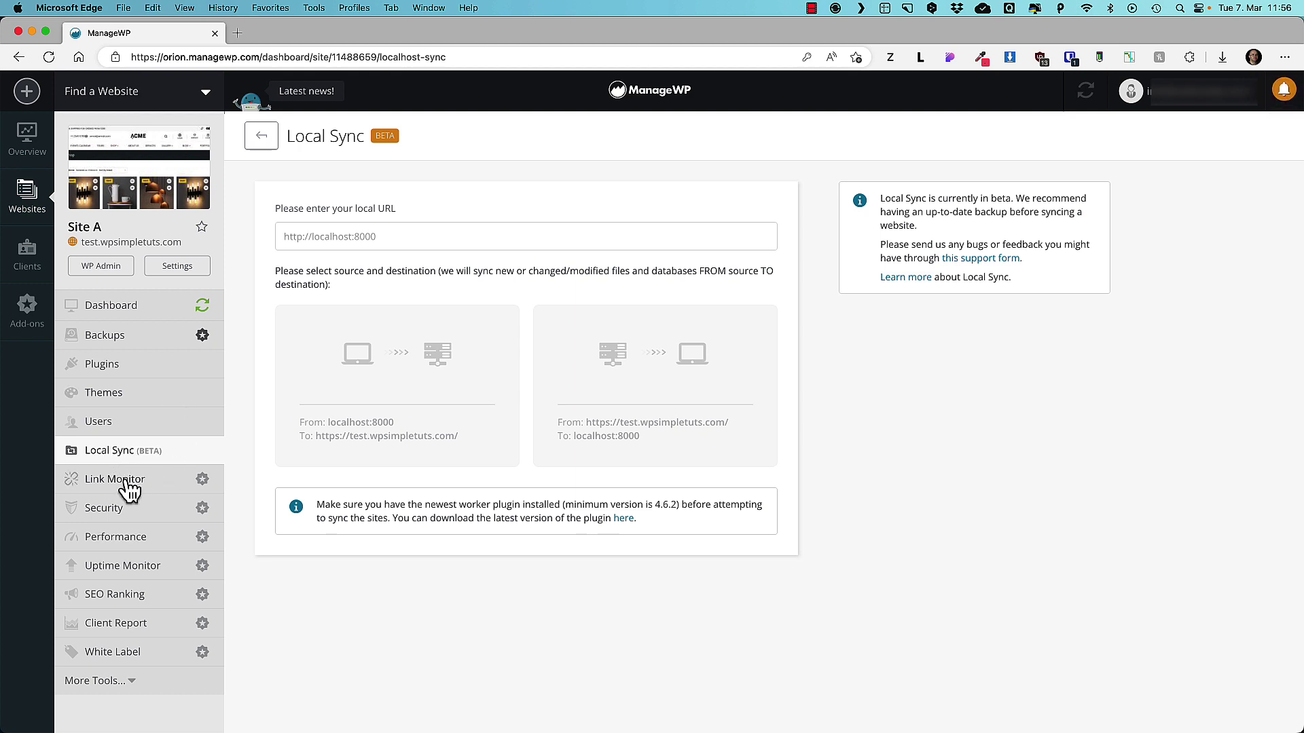
# Review the Link Monitor activation offer and close it without activating the add-on.
pyautogui.click(121, 488)
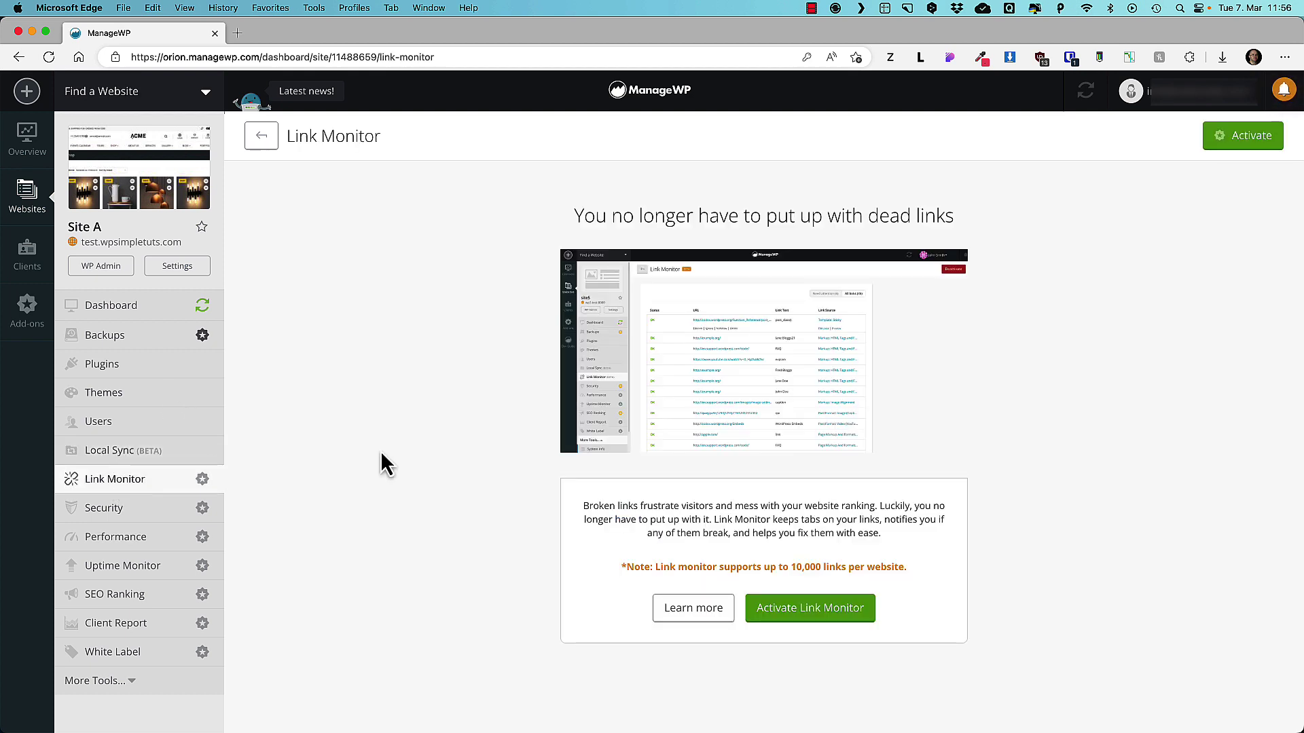
pyautogui.click(803, 612)
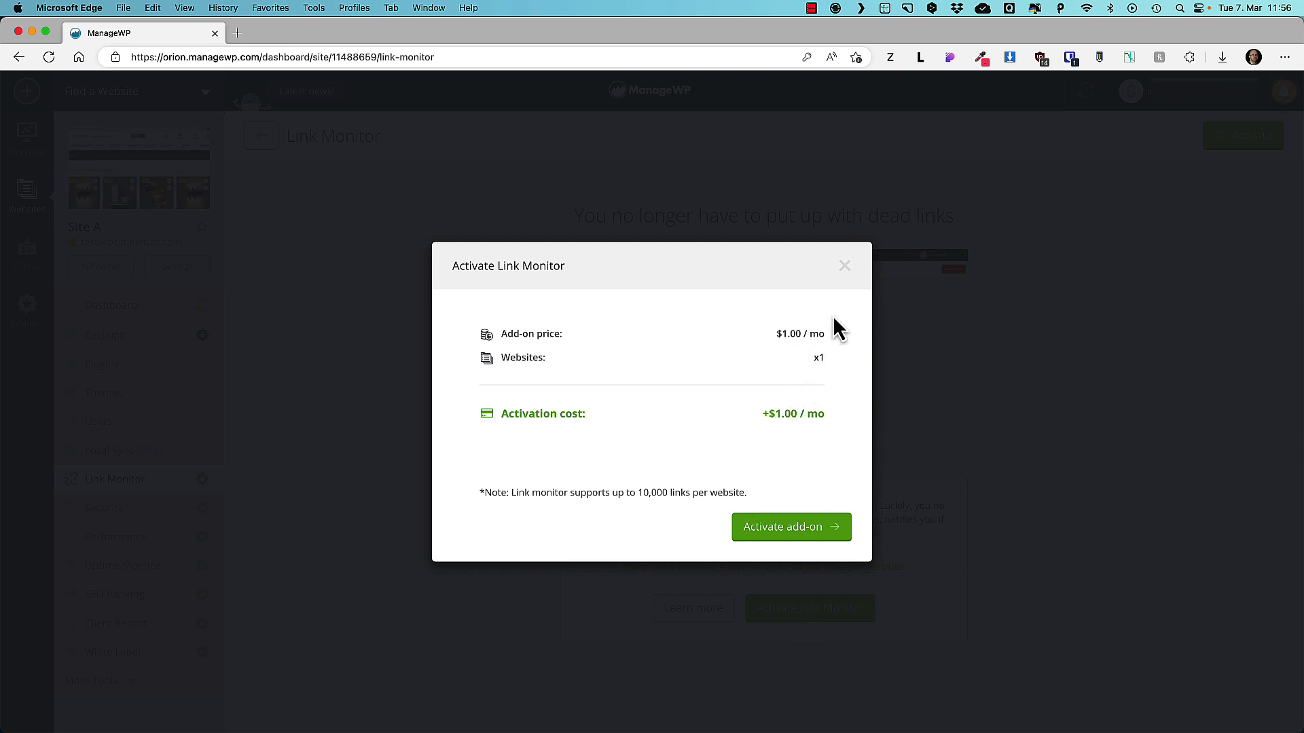
pyautogui.click(844, 266)
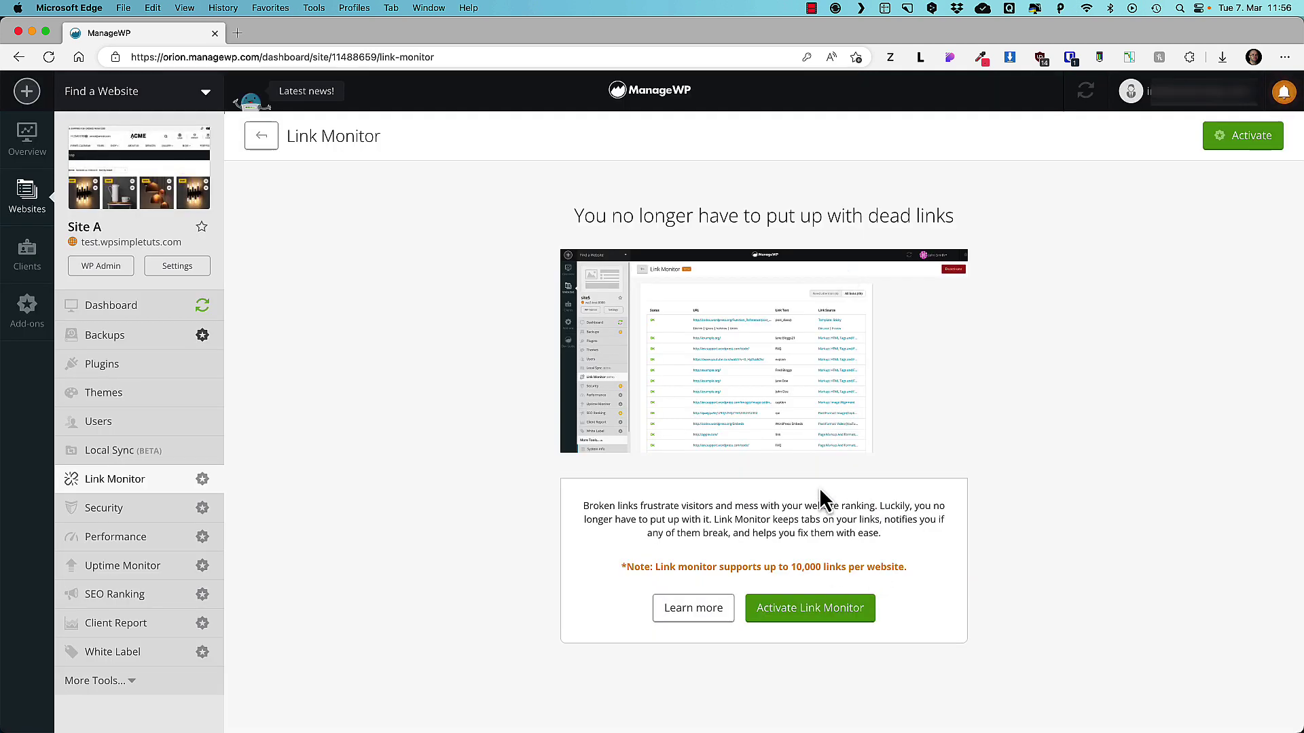
pyautogui.click(139, 518)
# Activate the free tier of Security Check for Site A.
pyautogui.click(809, 602)
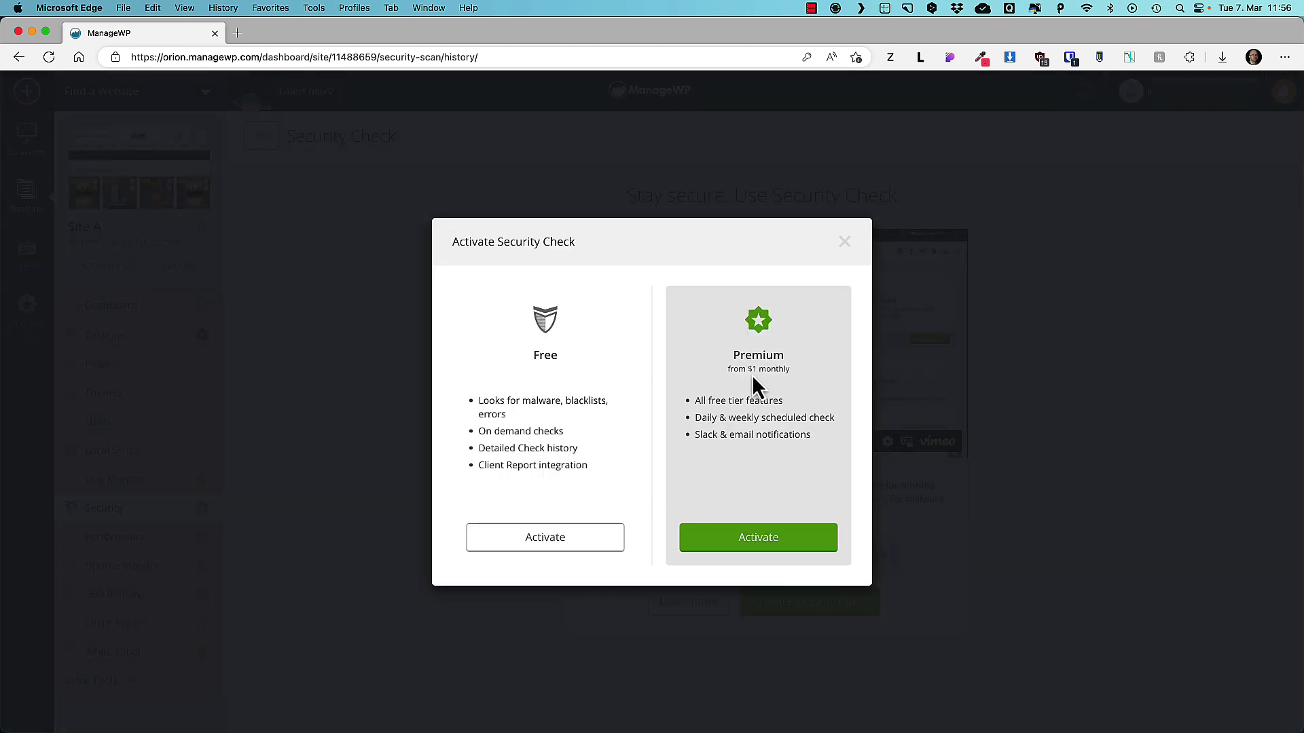
pyautogui.moveTo(791, 372); pyautogui.dragTo(731, 373)
pyautogui.moveTo(510, 414); pyautogui.dragTo(486, 402)
pyautogui.click(540, 539)
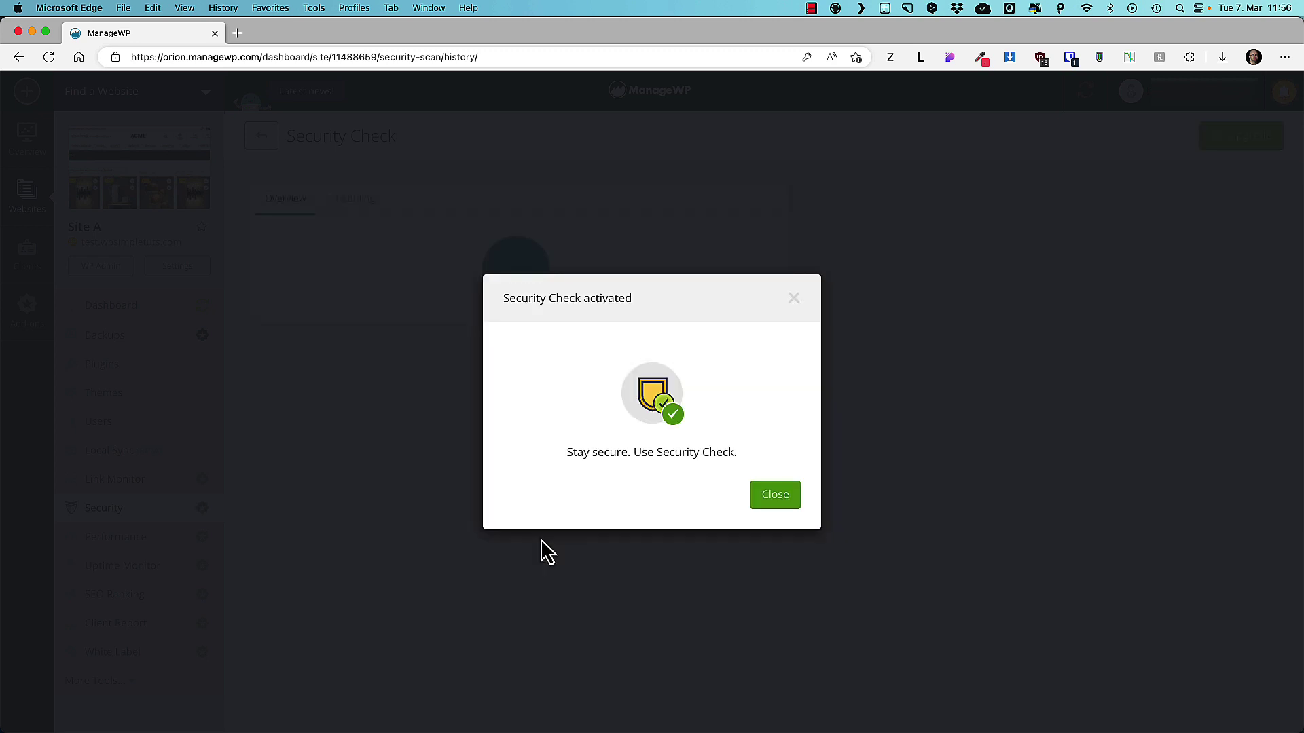
pyautogui.click(788, 501)
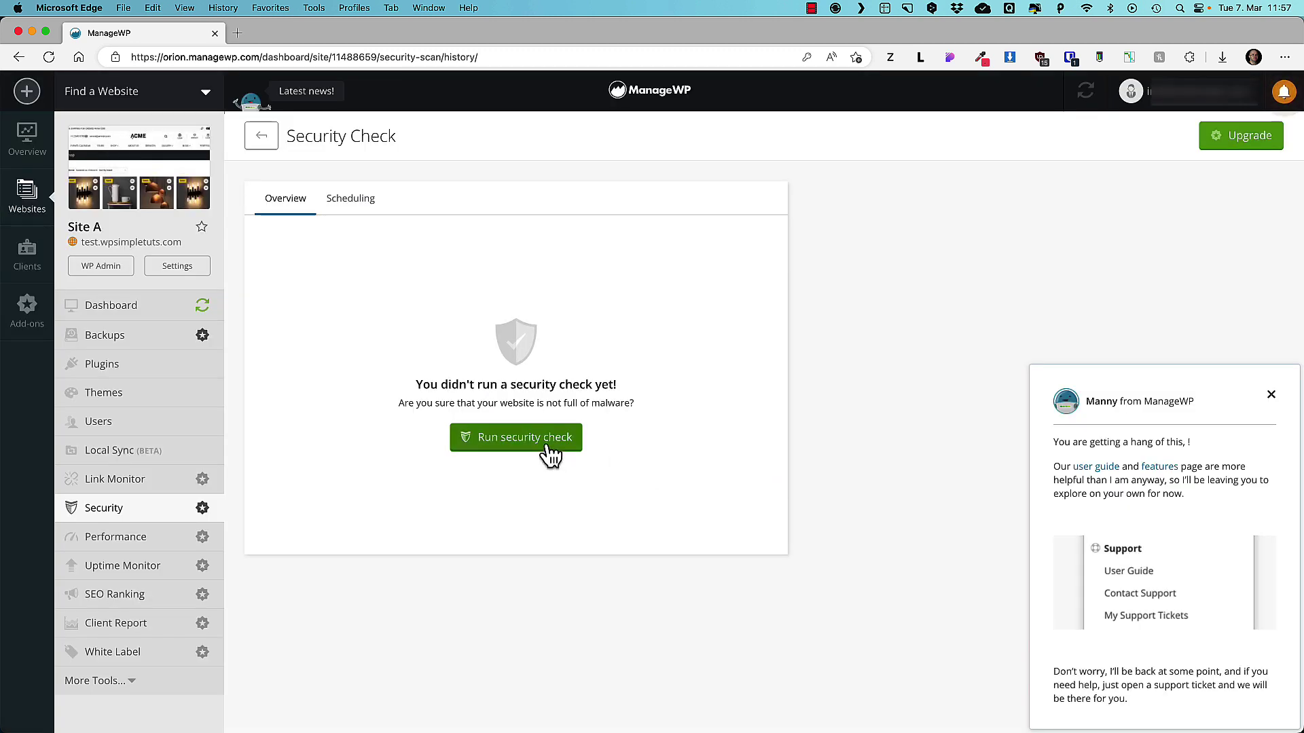
# Decline the paid scheduling add-on and run a security check on Site A.
pyautogui.click(354, 201)
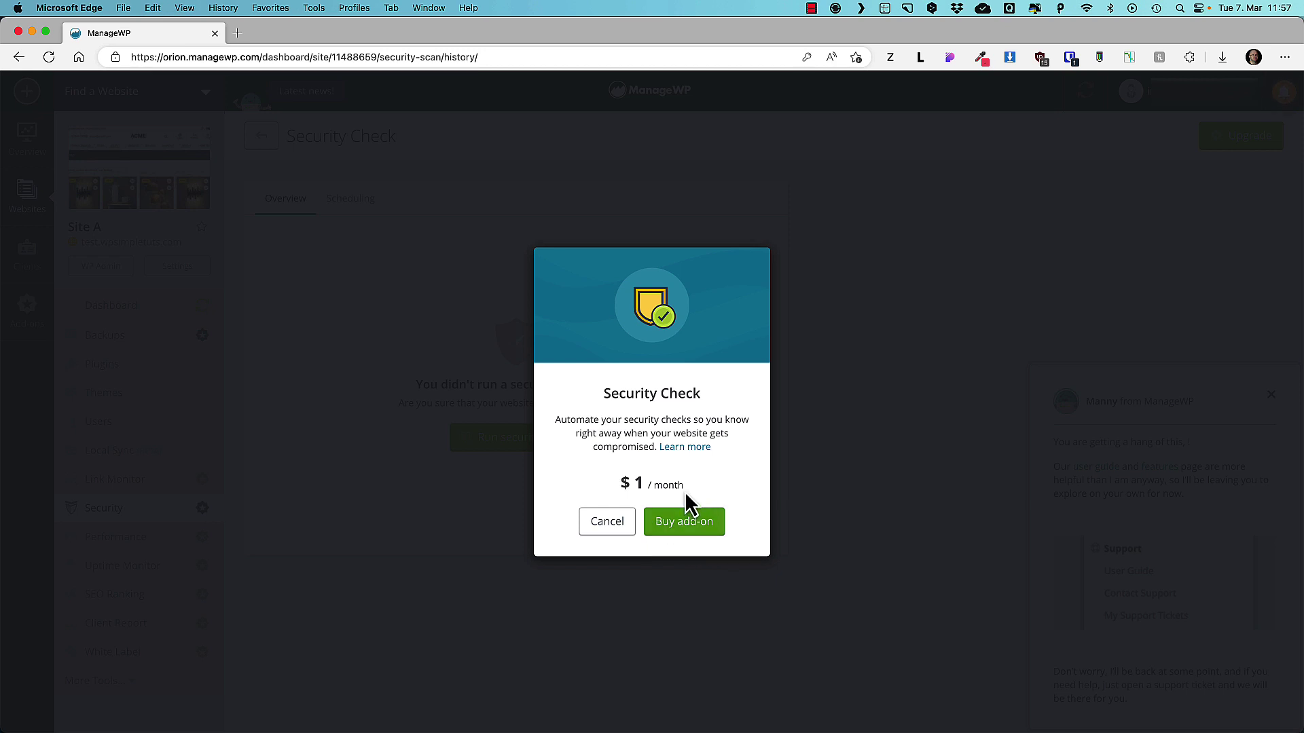
pyautogui.moveTo(684, 486); pyautogui.dragTo(635, 479)
pyautogui.click(660, 455)
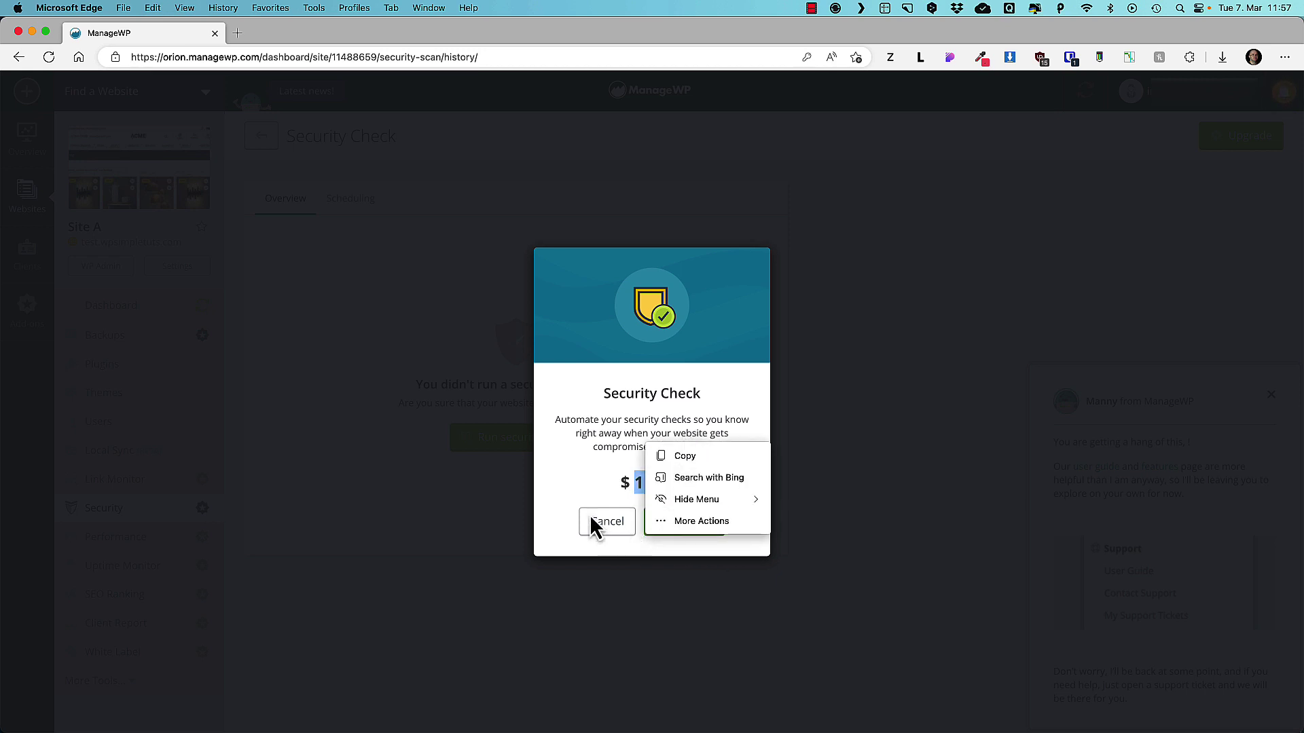
pyautogui.click(605, 523)
pyautogui.click(606, 522)
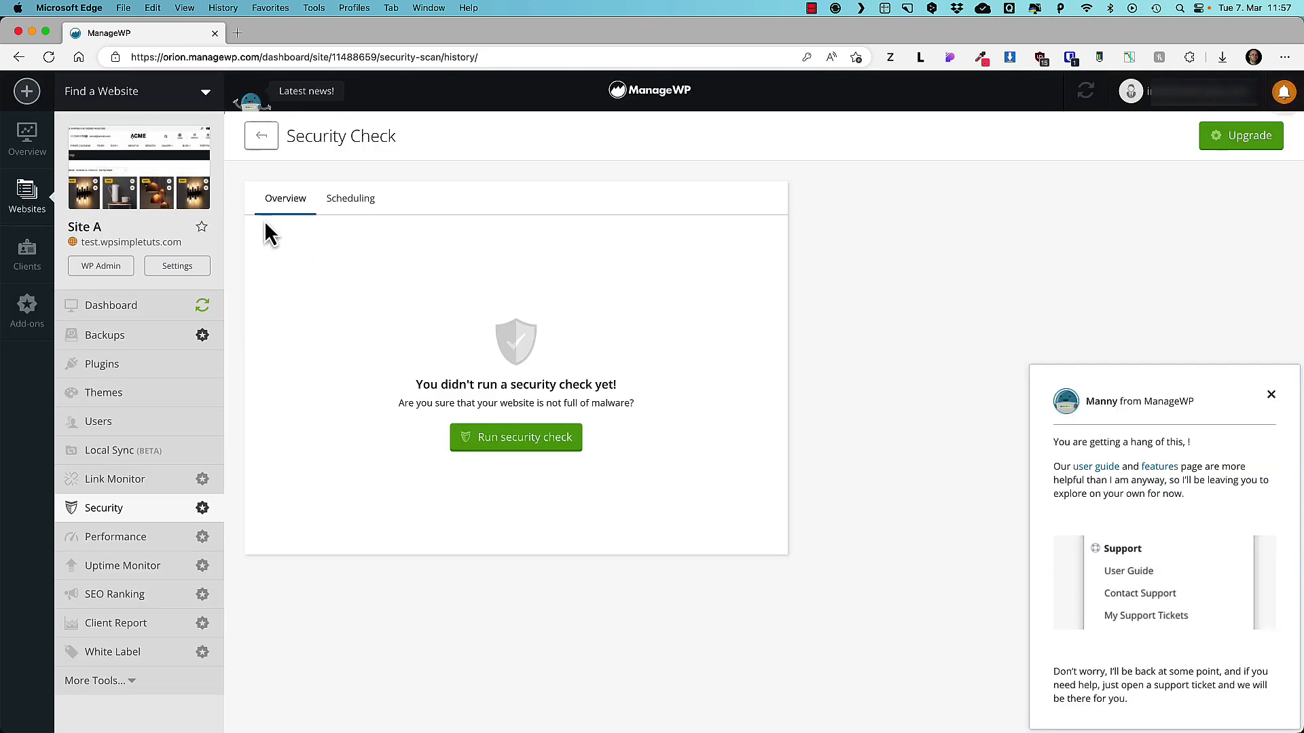
pyautogui.click(513, 445)
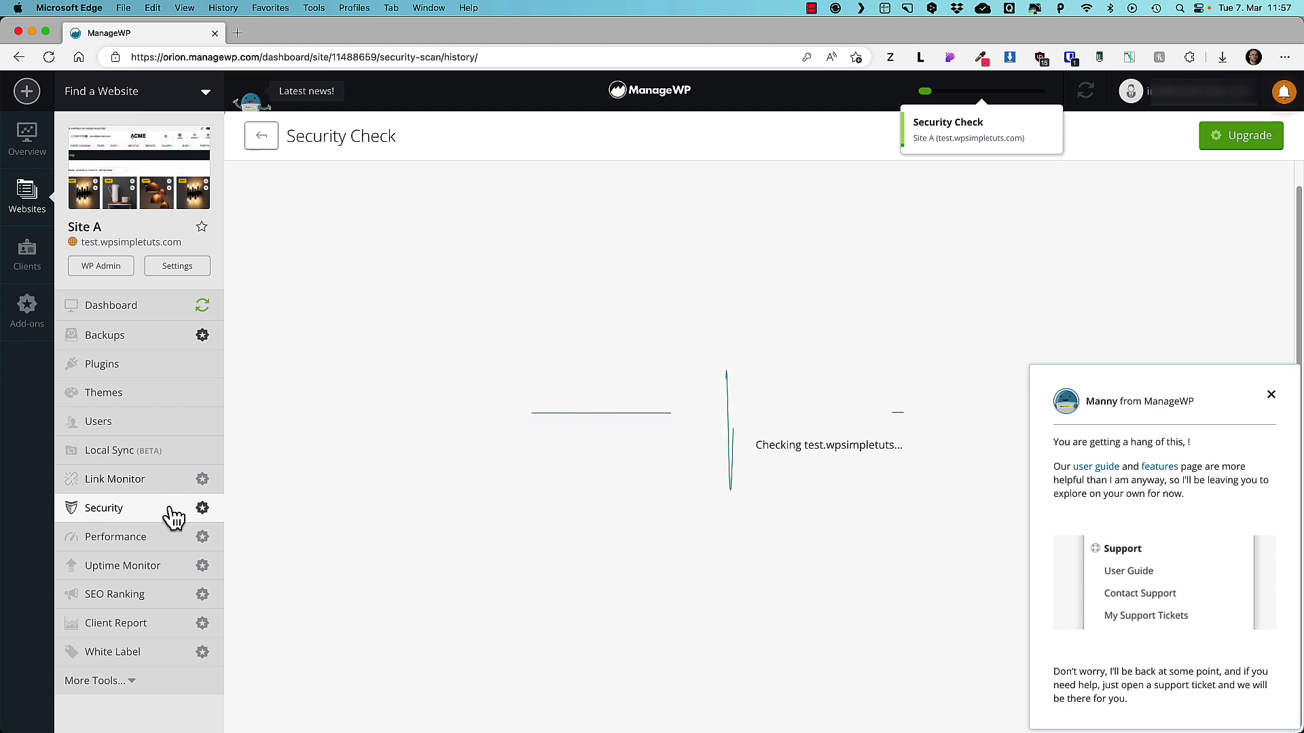
pyautogui.click(114, 545)
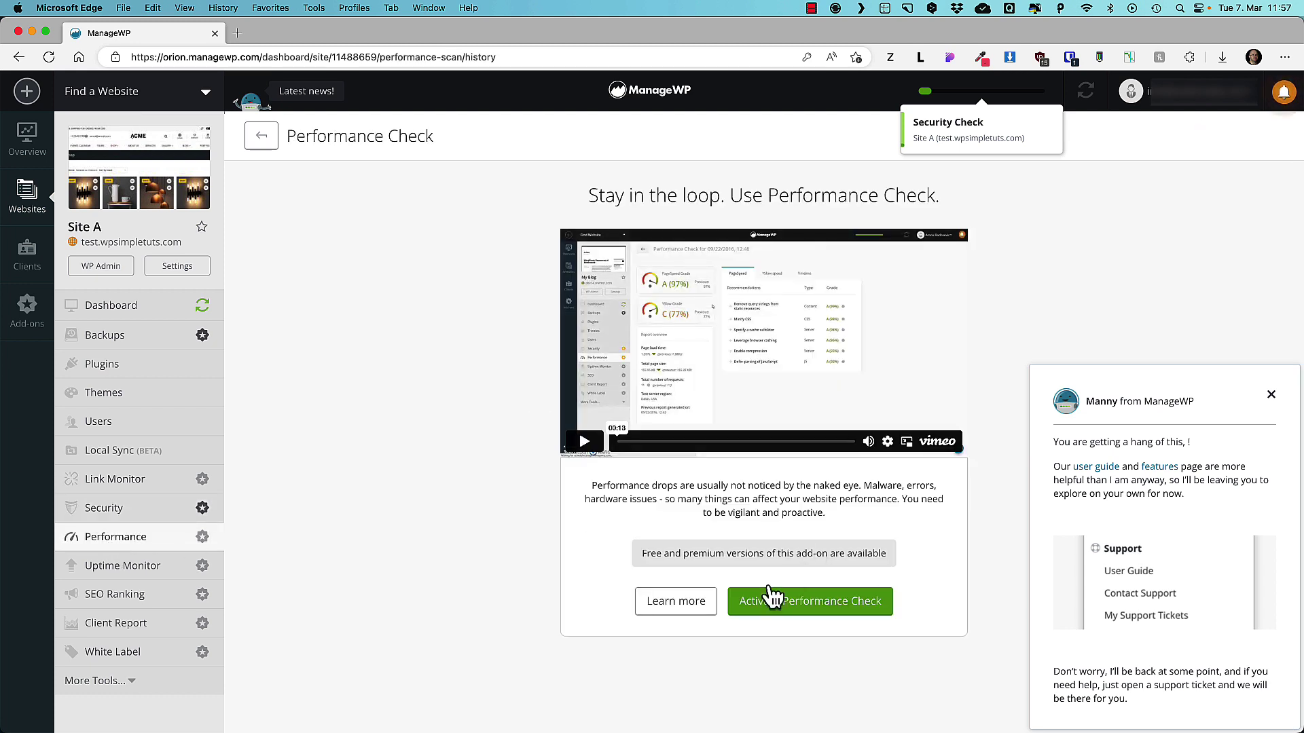
# Activate free Performance Check and run a performance check from London, UK.
pyautogui.click(804, 603)
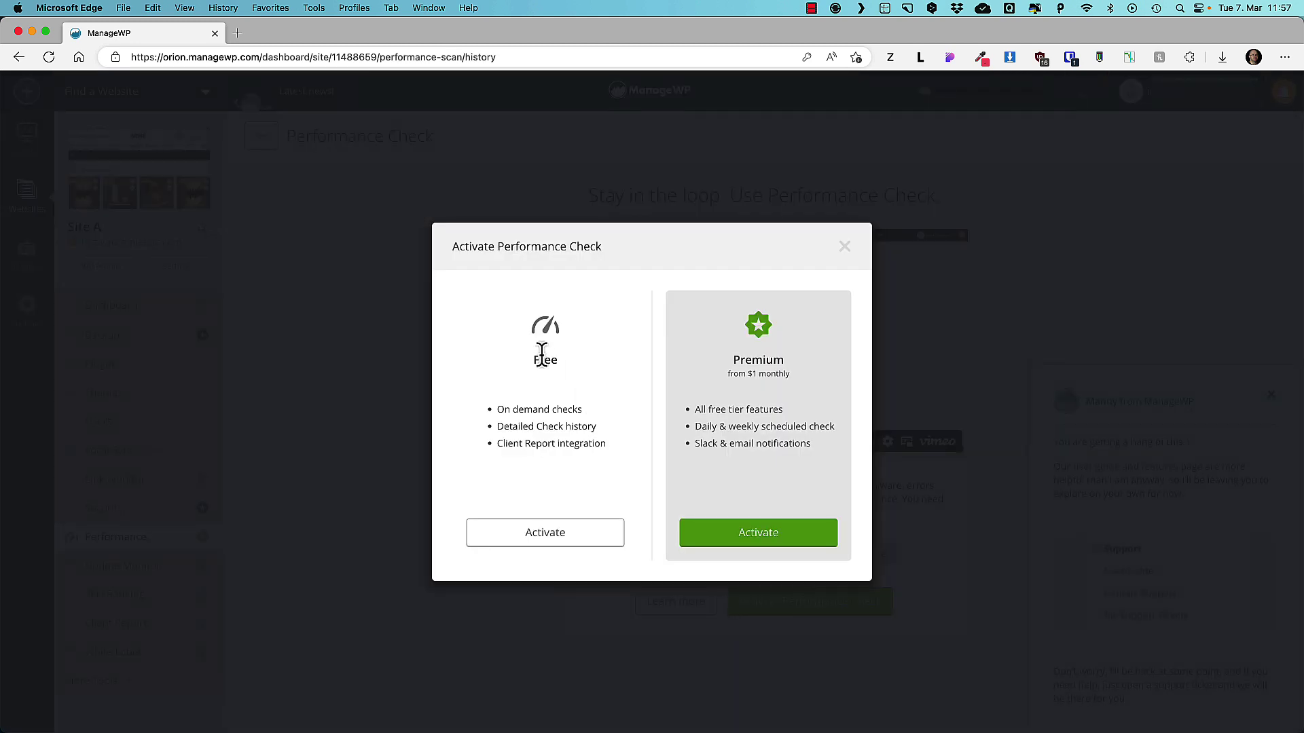
pyautogui.click(544, 536)
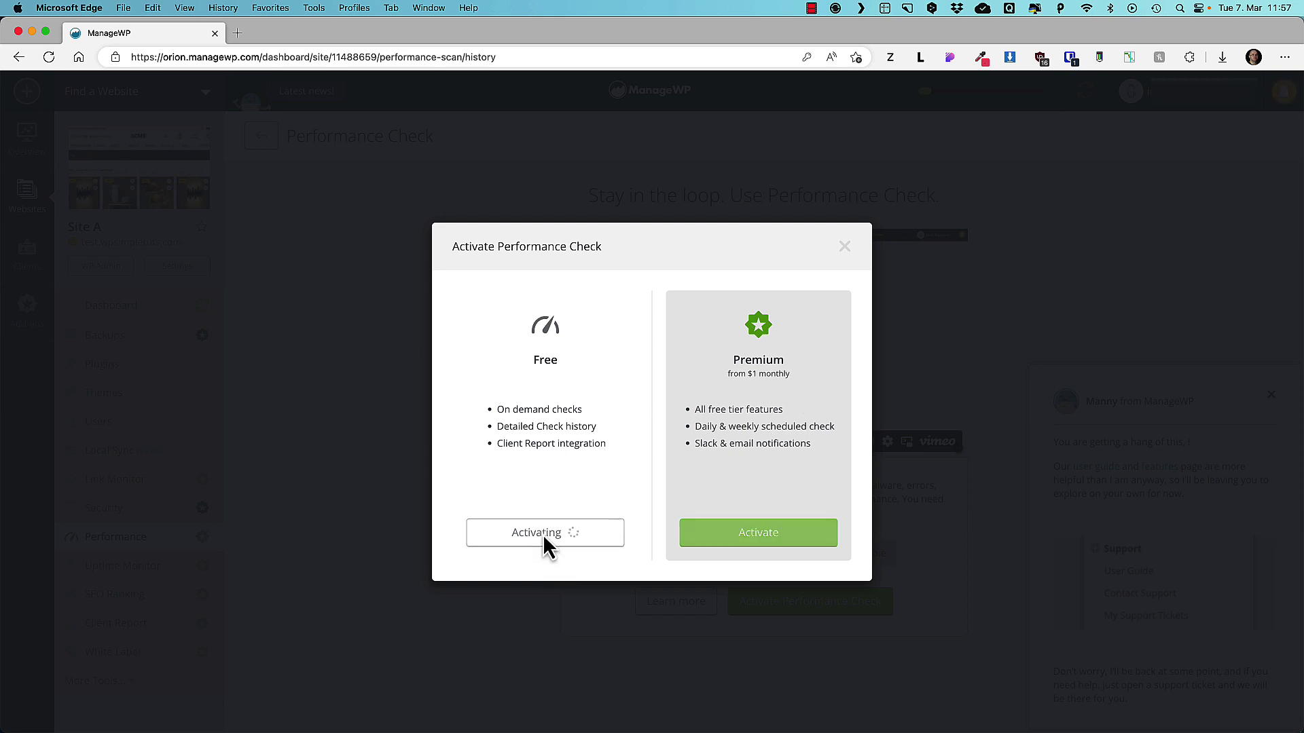
pyautogui.click(781, 501)
pyautogui.click(581, 448)
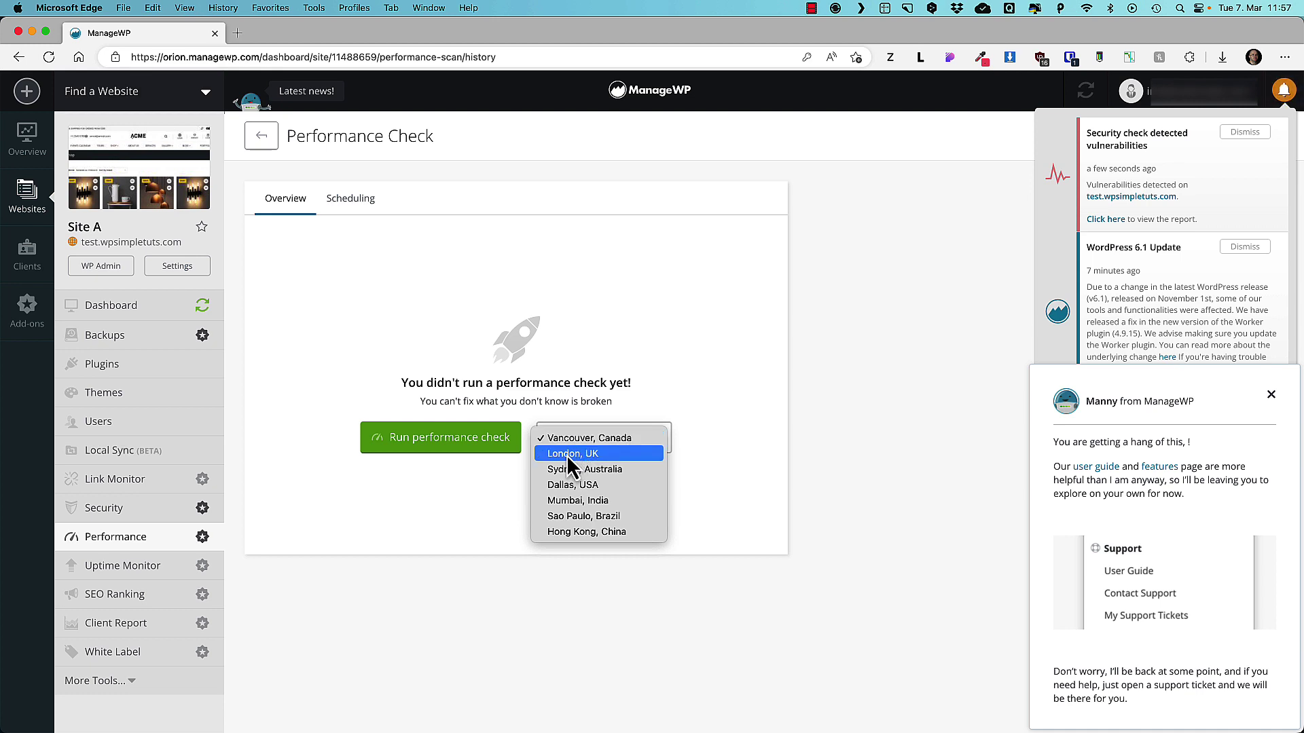
pyautogui.click(566, 454)
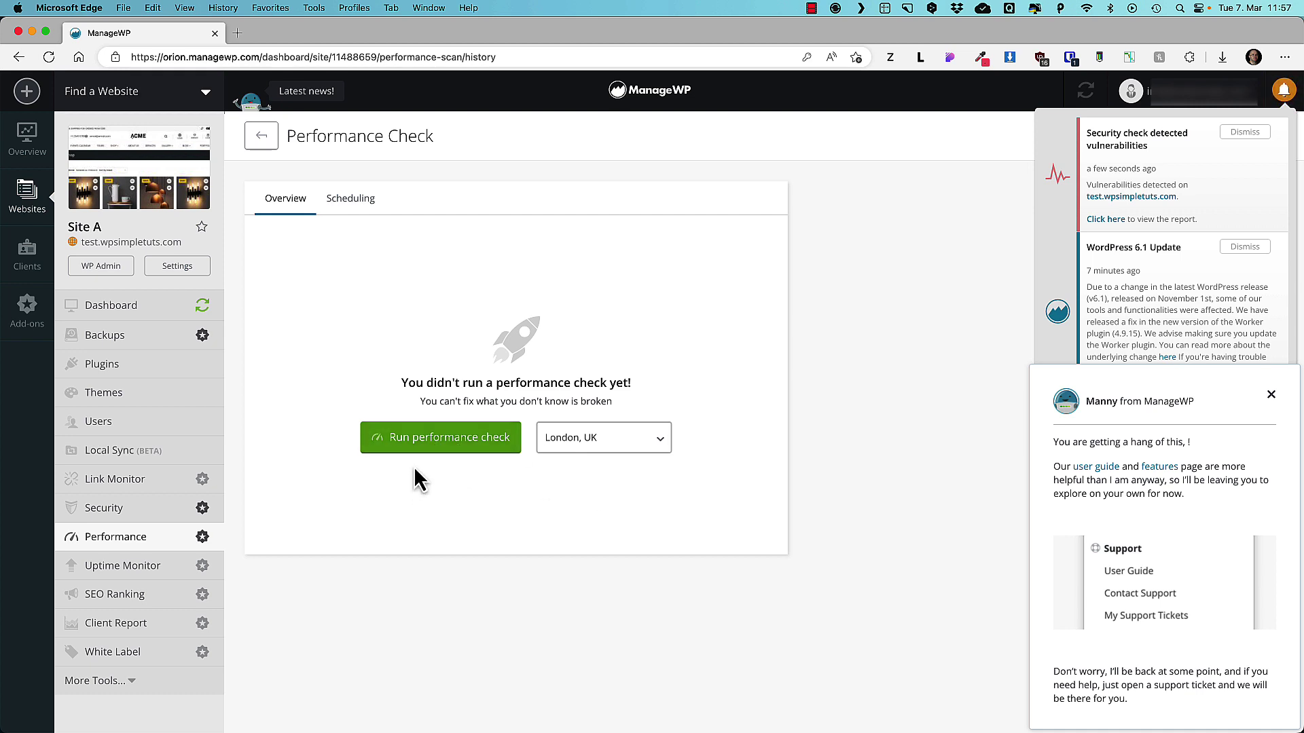
pyautogui.click(420, 440)
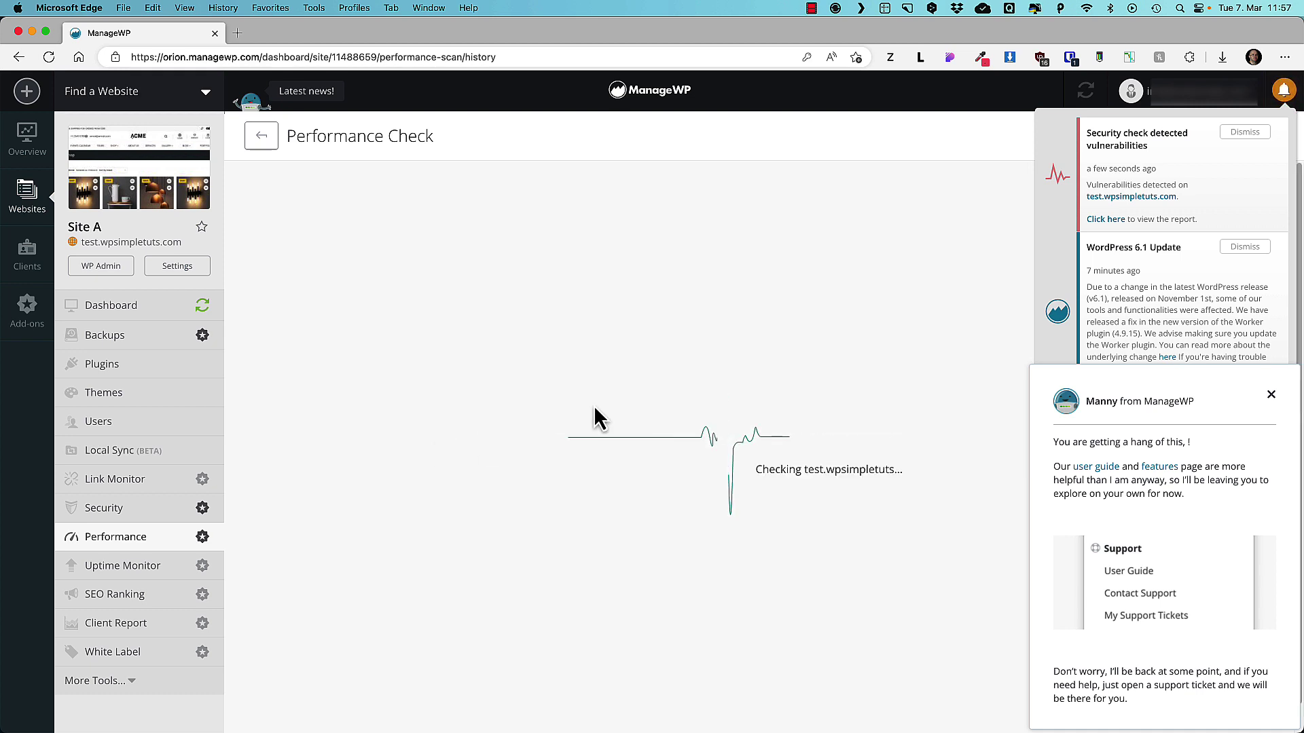
# Check the Uptime Monitor and SEO Ranking activation prices, closing each dialog.
pyautogui.click(125, 570)
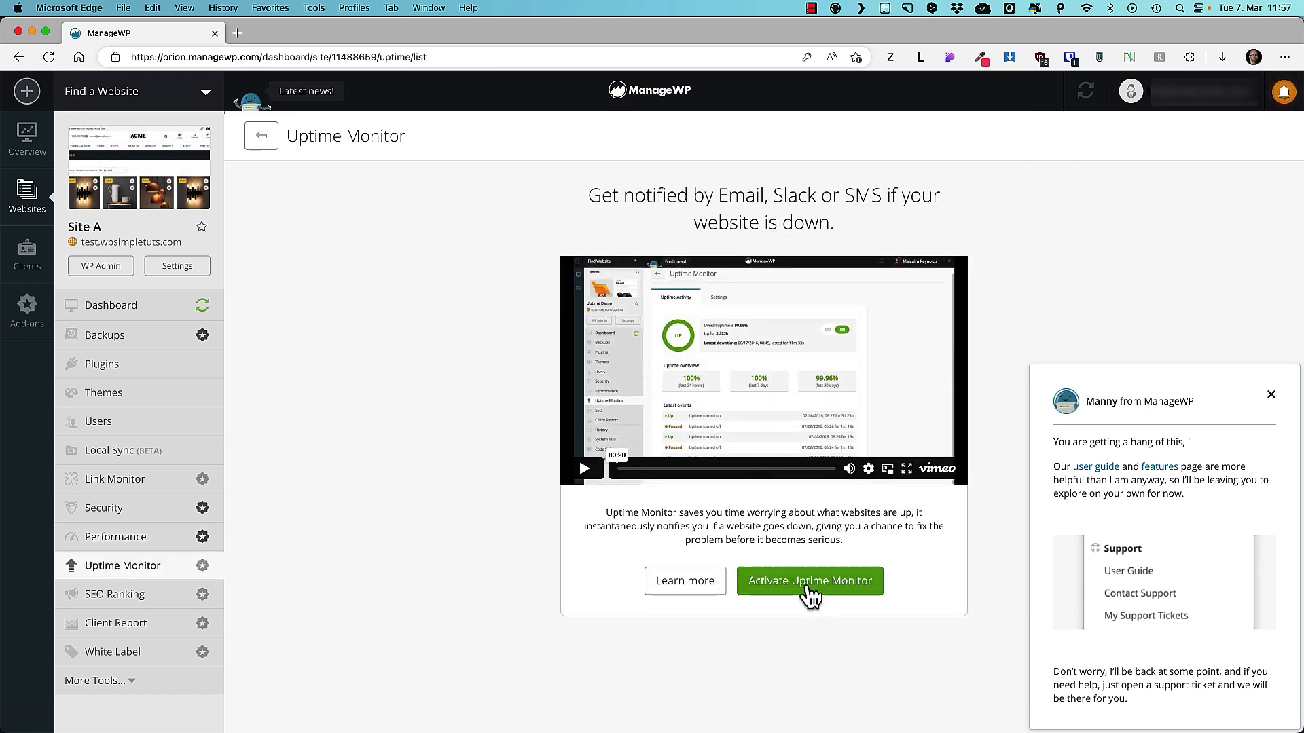
pyautogui.click(810, 582)
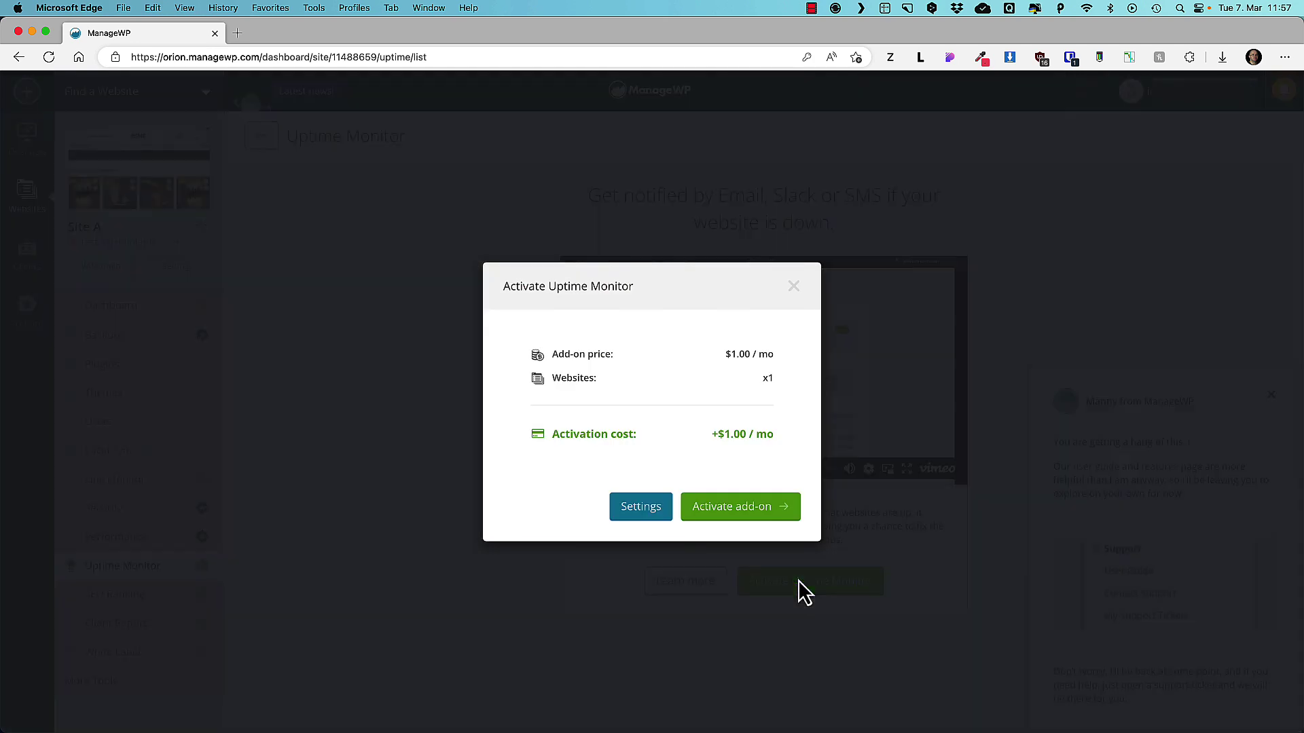
pyautogui.click(793, 286)
pyautogui.click(101, 597)
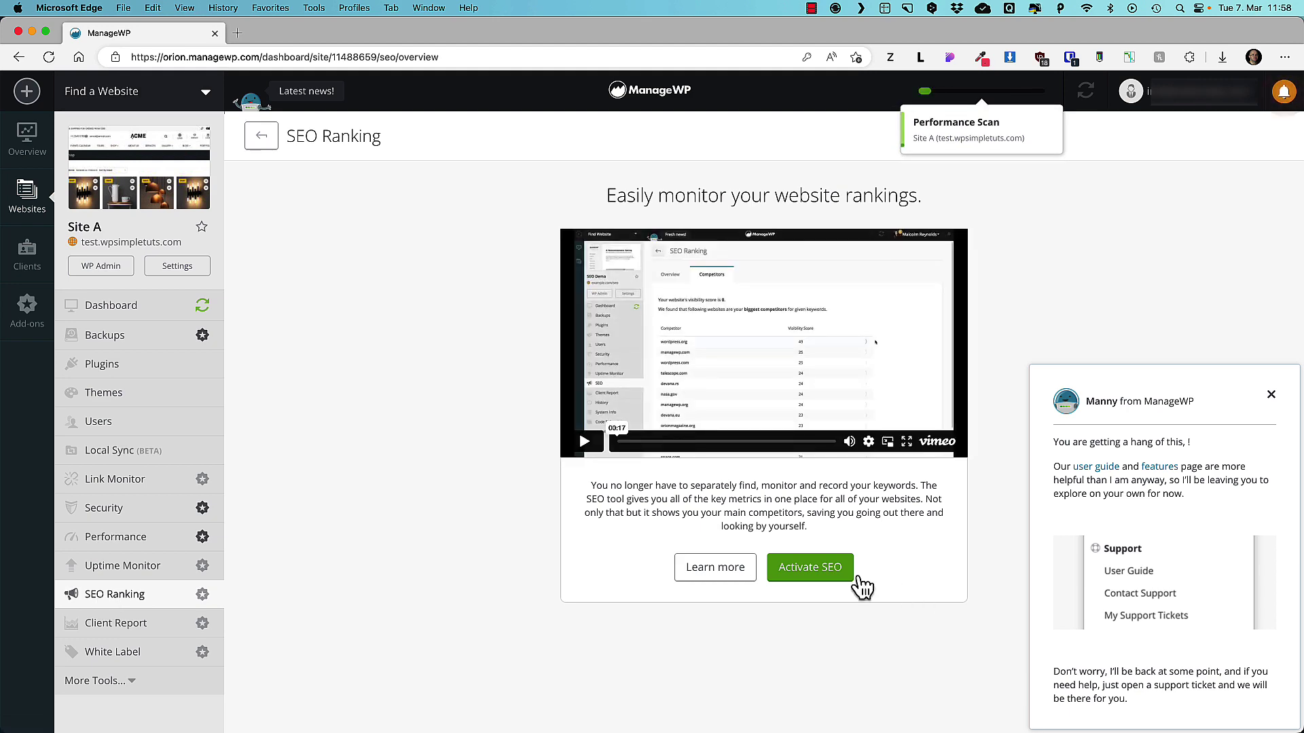
pyautogui.click(814, 571)
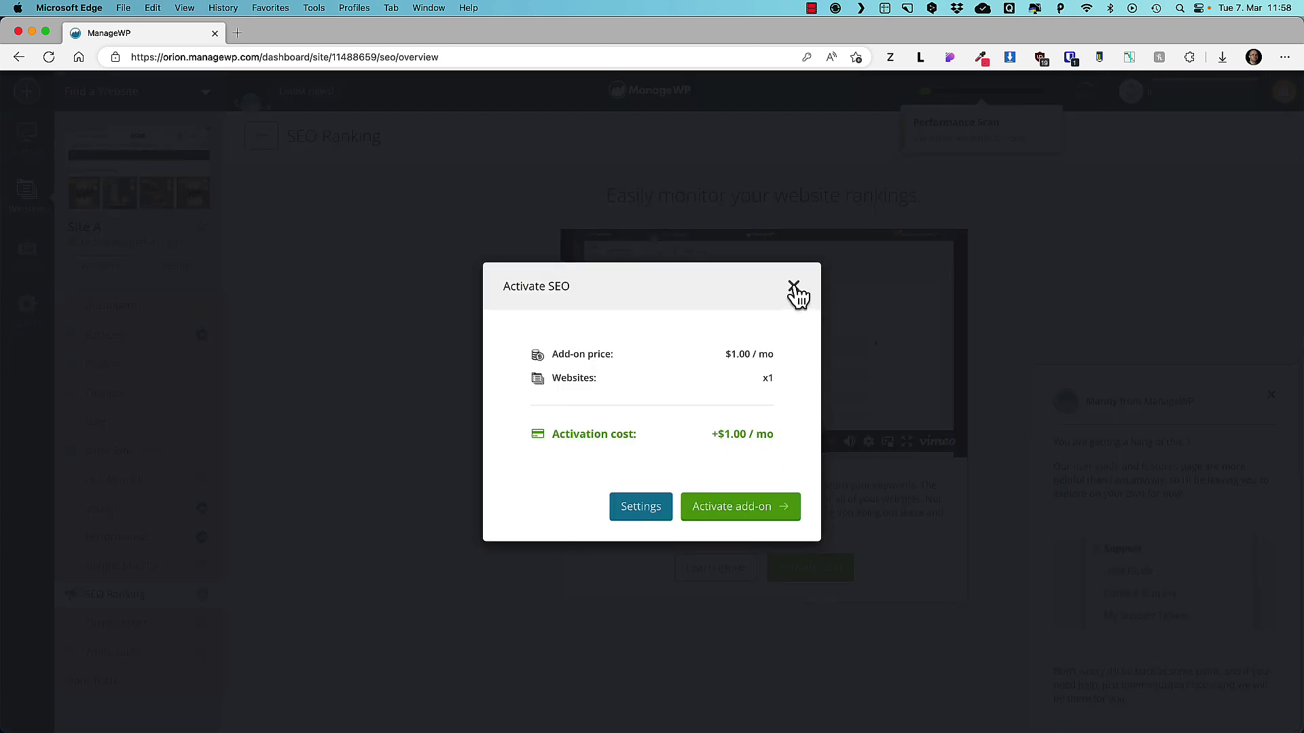
pyautogui.click(793, 285)
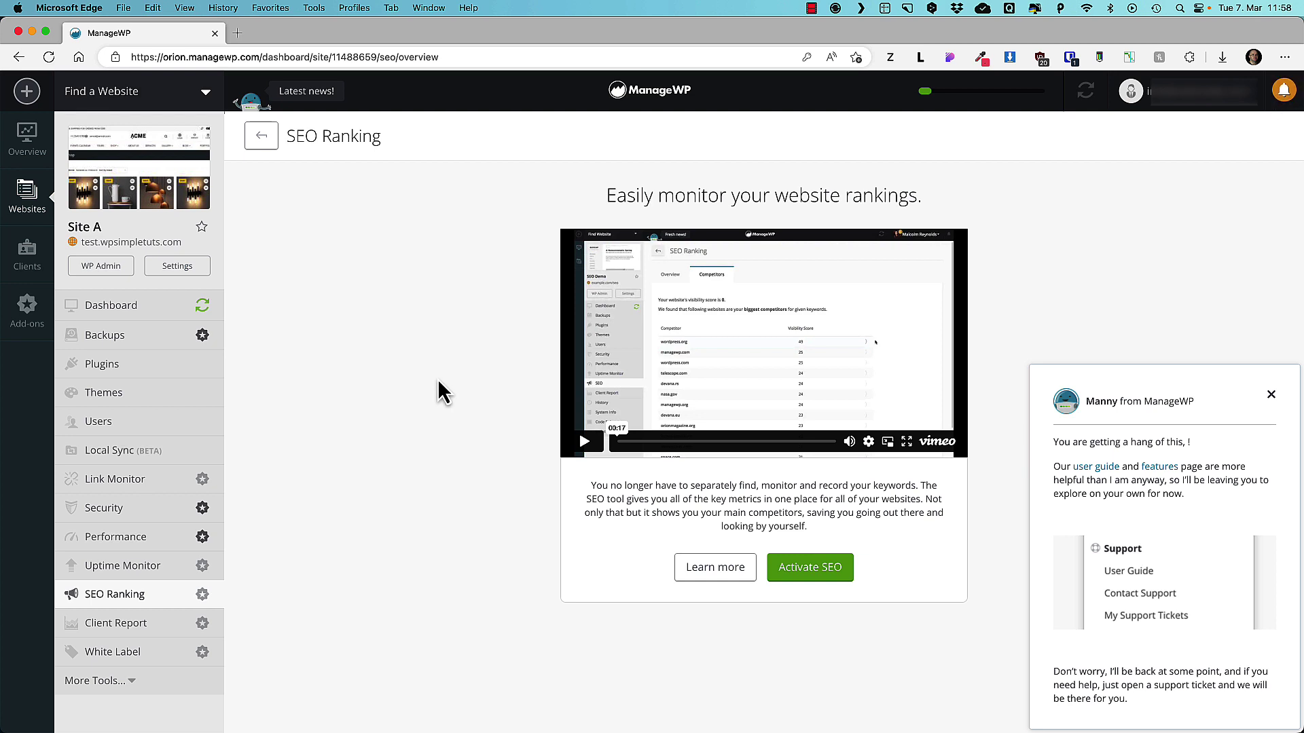
# Check the Client Report plans and the $1.00 / mo White Label price, closing each dialog.
pyautogui.click(141, 625)
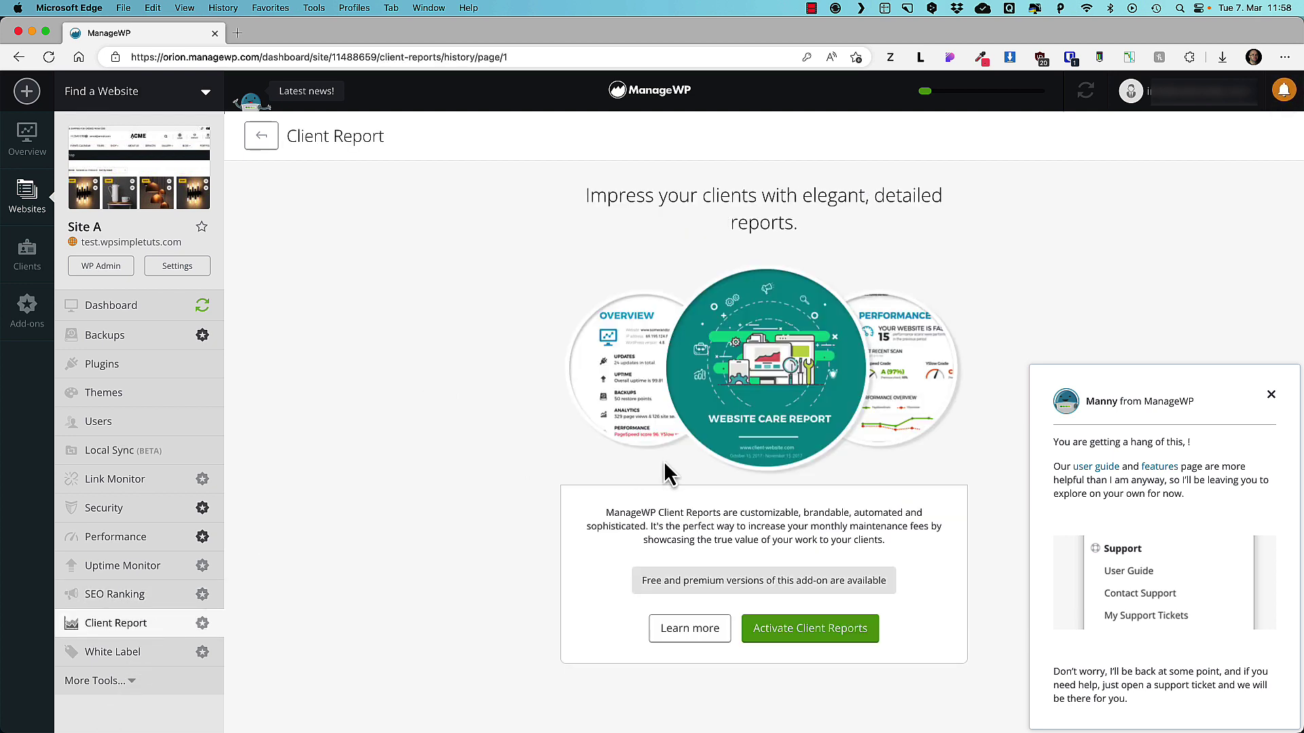
pyautogui.click(806, 628)
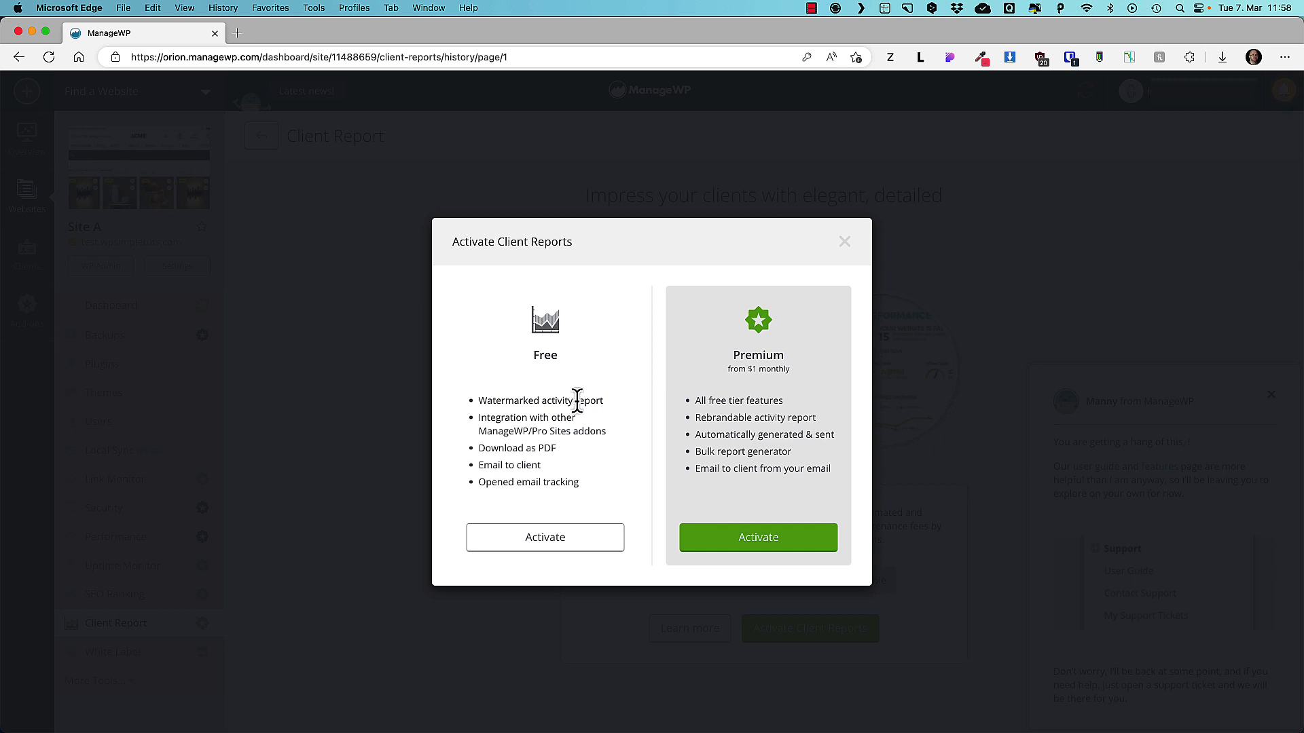
pyautogui.click(846, 246)
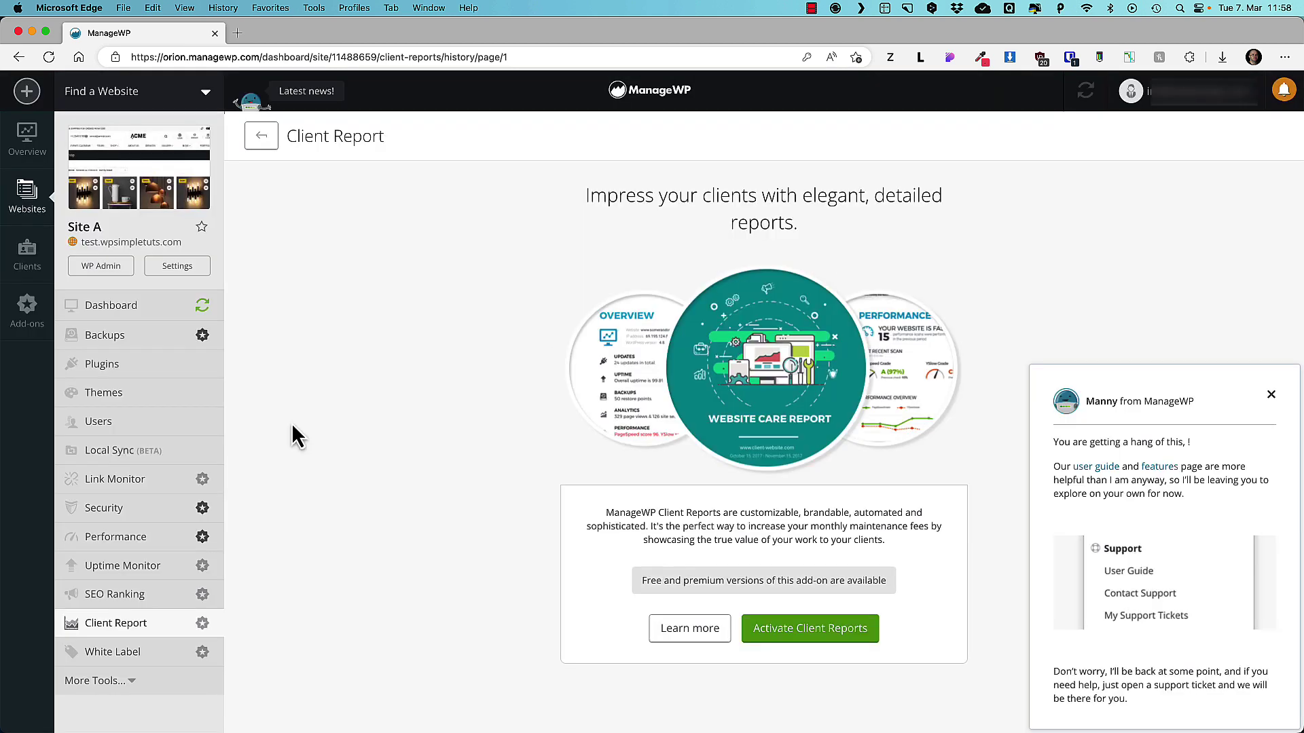
pyautogui.click(155, 656)
pyautogui.click(786, 560)
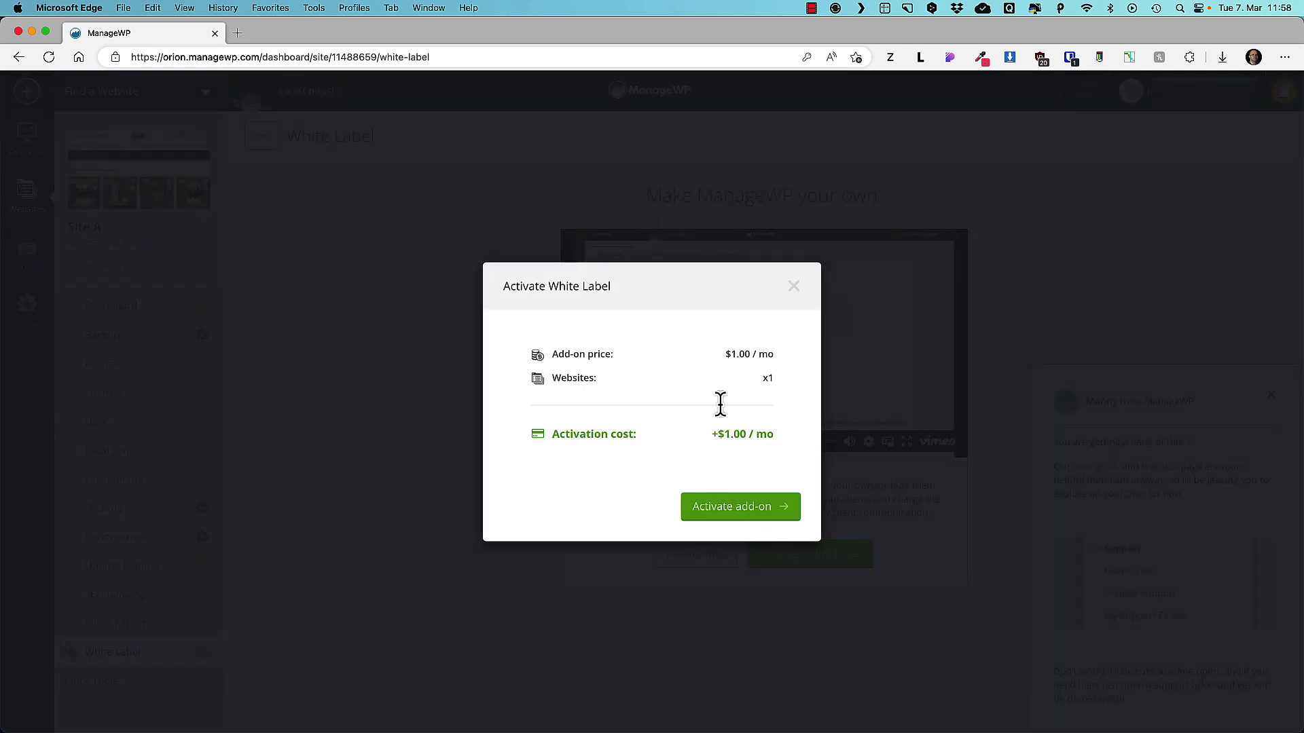
pyautogui.moveTo(767, 435); pyautogui.dragTo(718, 424)
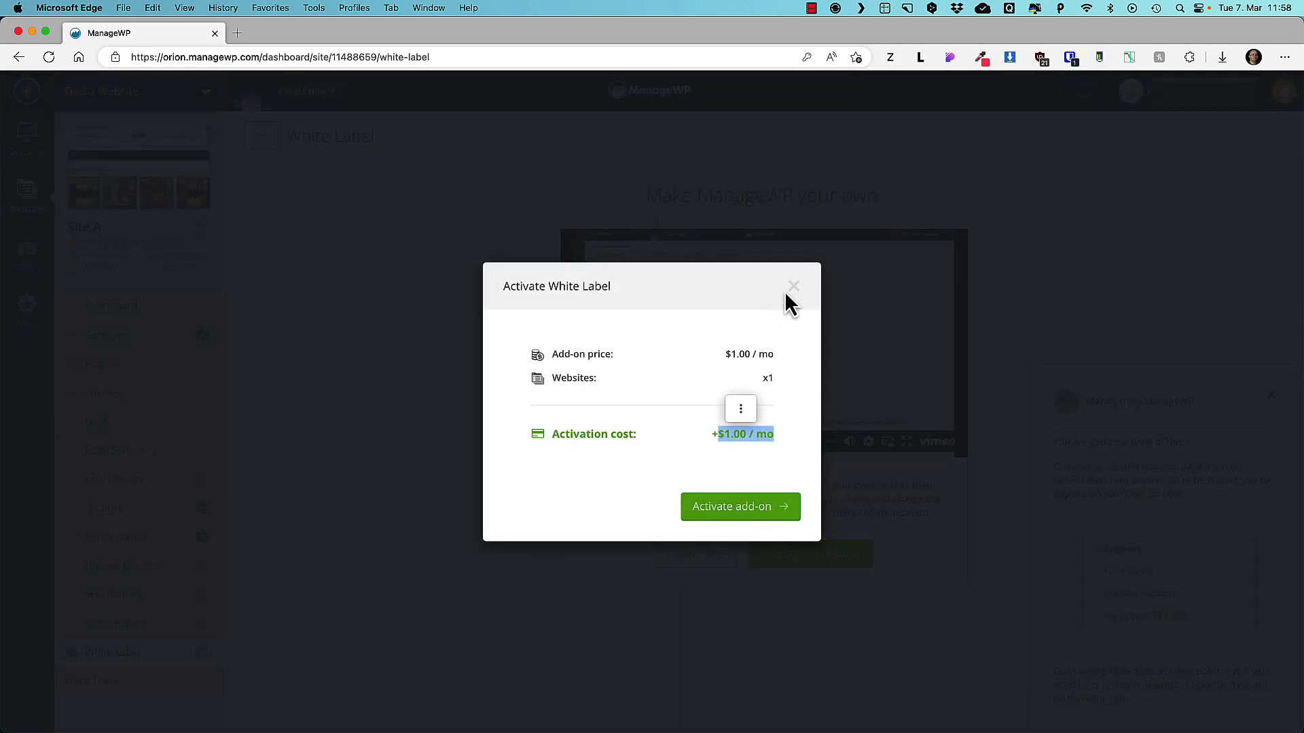
pyautogui.click(262, 515)
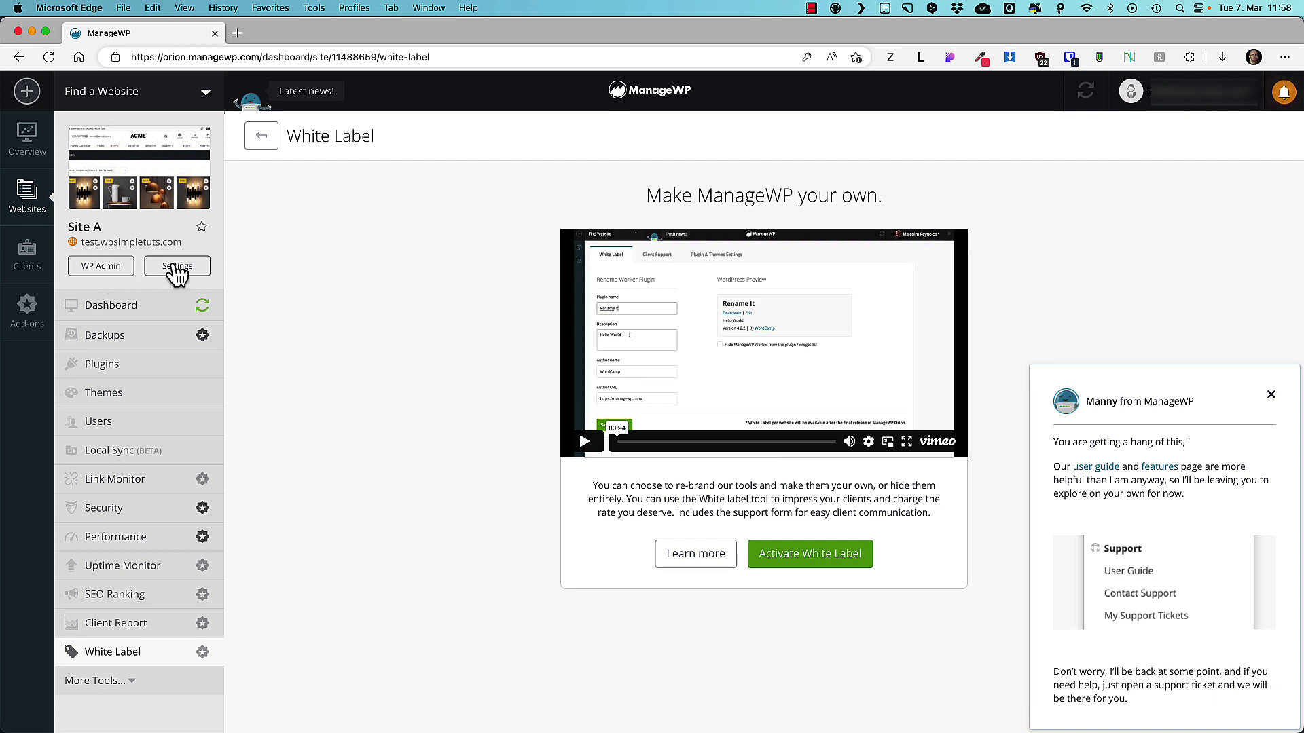
# Refresh Site A's thumbnail from its website settings.
pyautogui.click(177, 268)
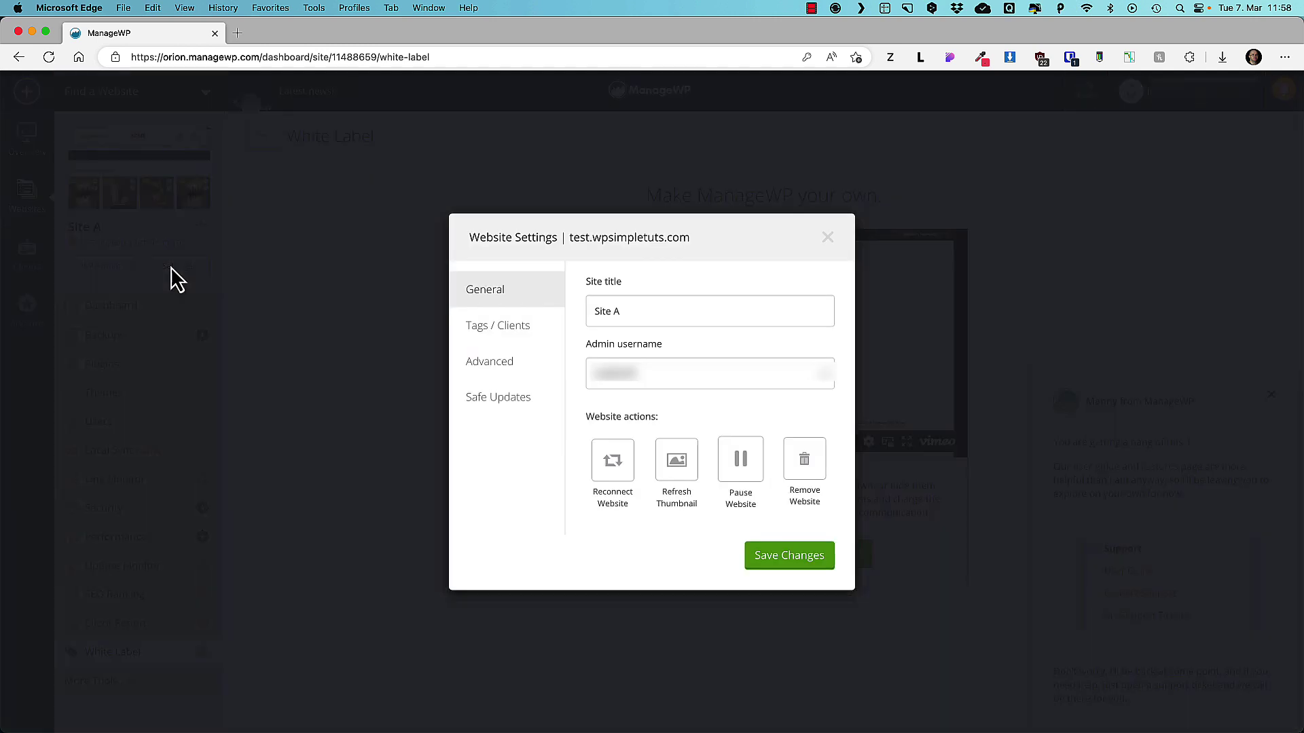
pyautogui.tripleClick(631, 311)
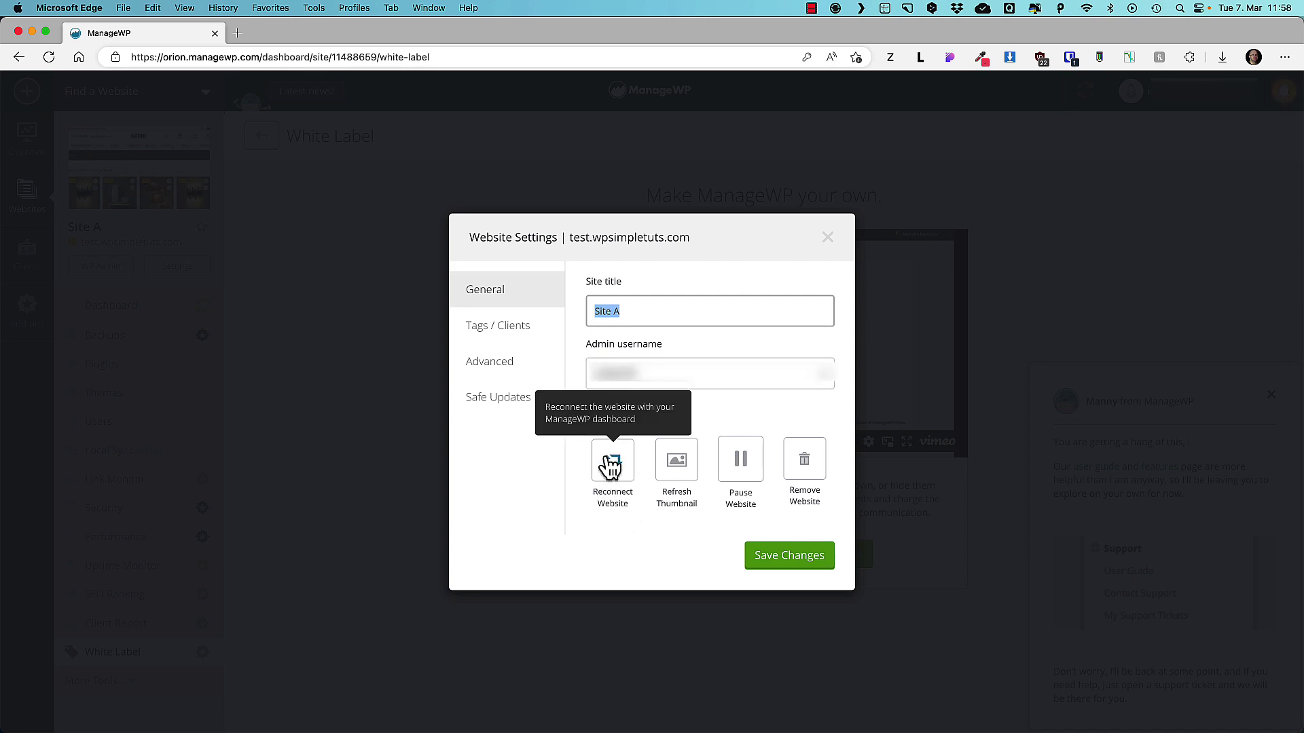
pyautogui.click(679, 462)
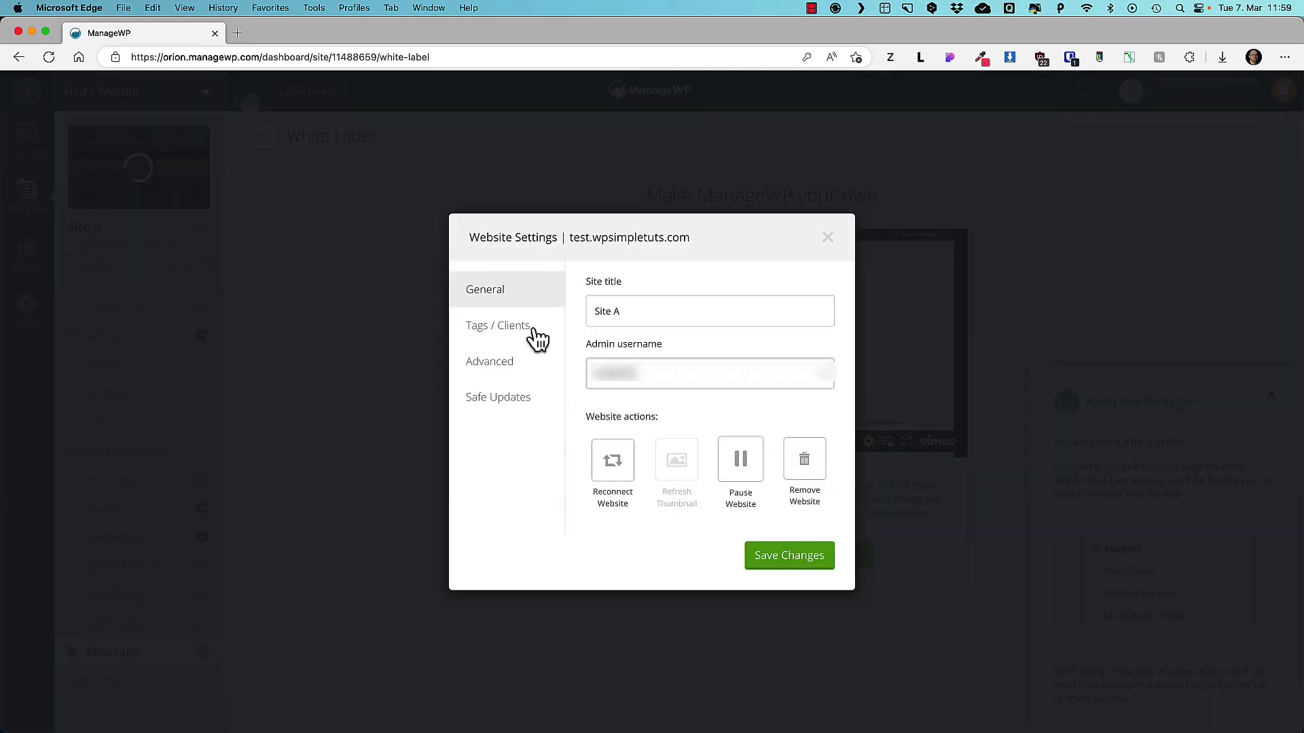
# Review the Tags / Clients, Advanced and Safe Updates settings, then return to Overview.
pyautogui.click(495, 330)
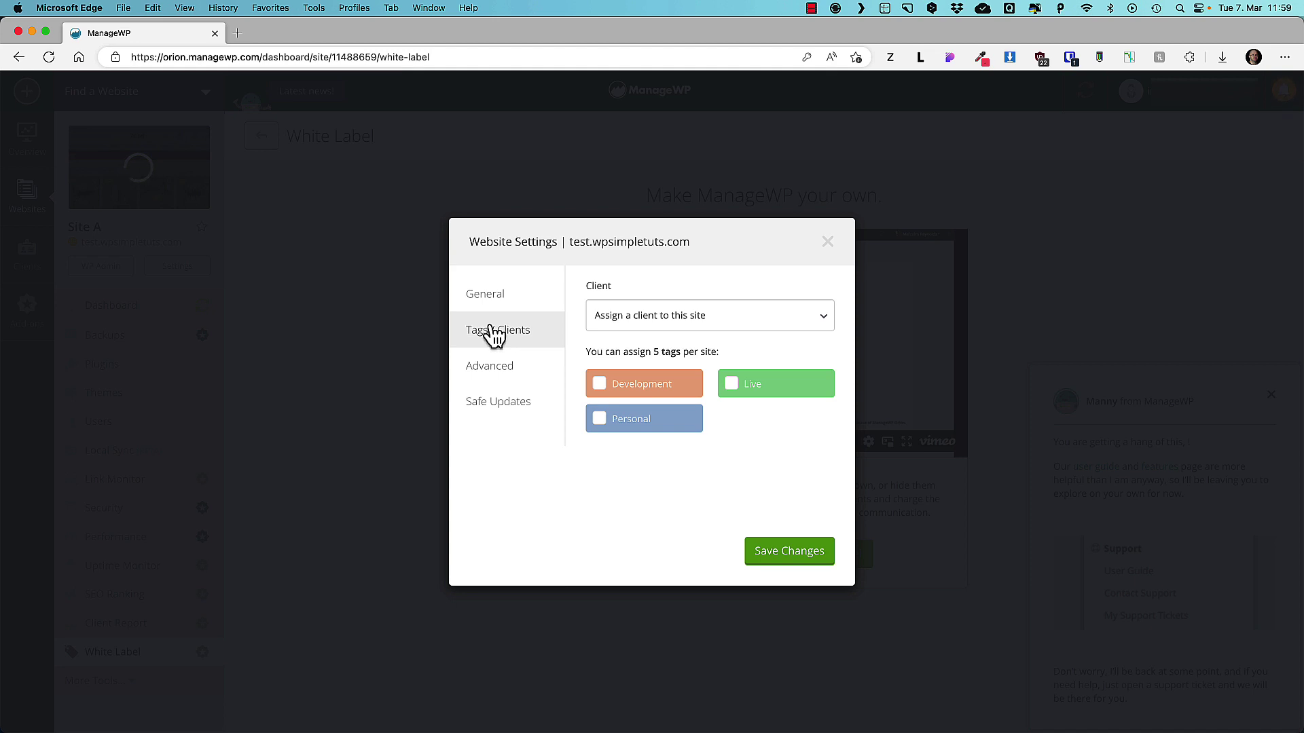
pyautogui.click(503, 373)
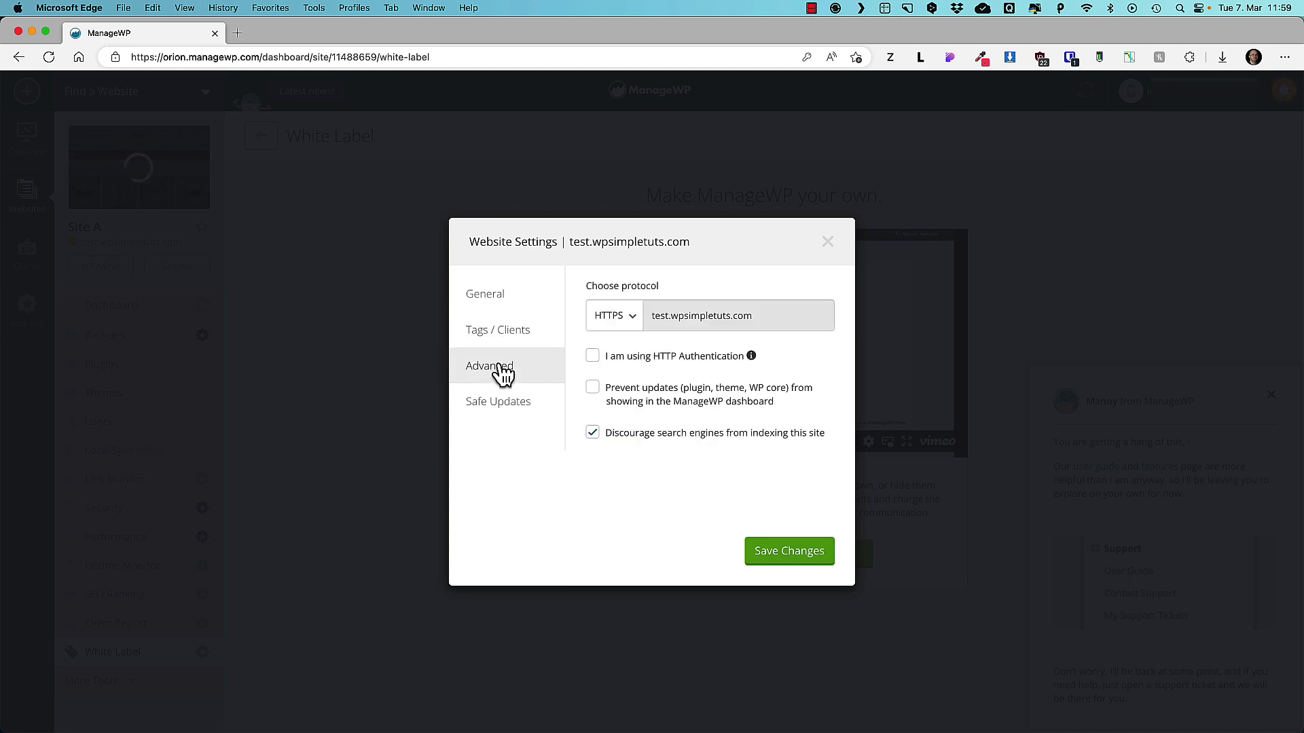
pyautogui.click(516, 411)
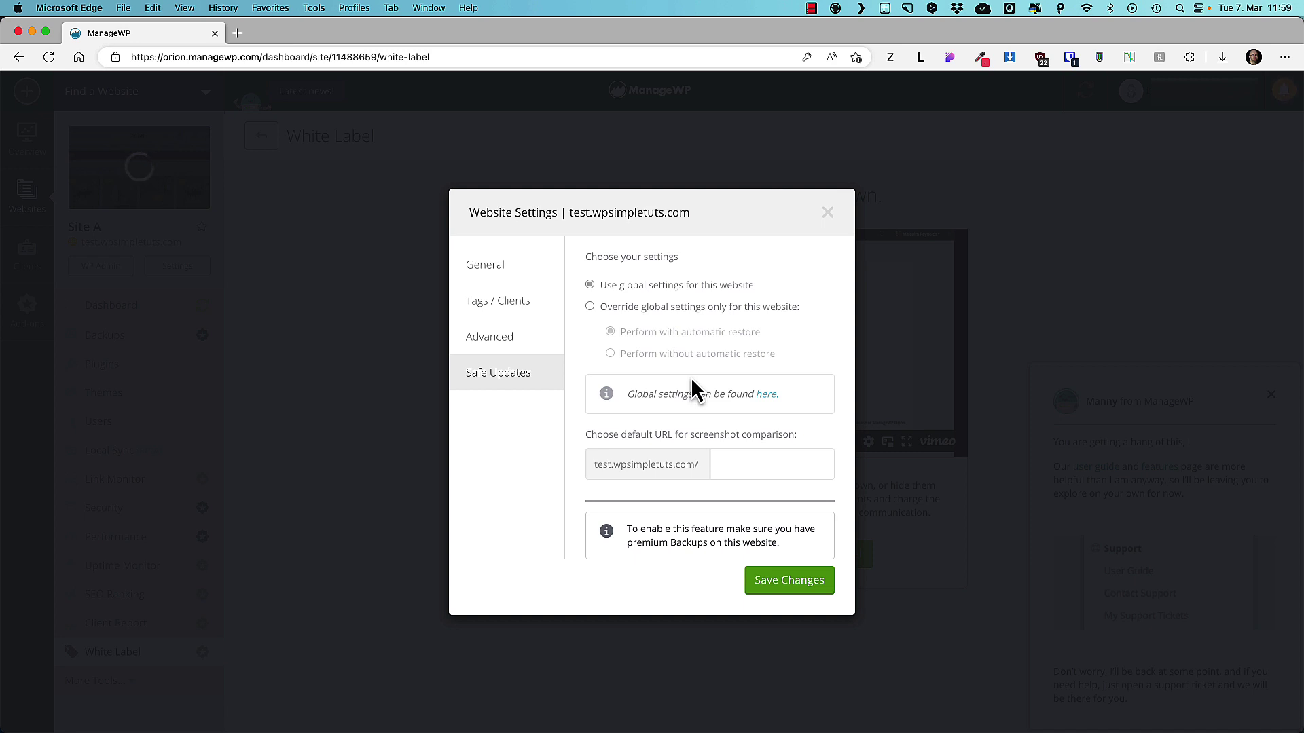
pyautogui.click(827, 214)
pyautogui.click(28, 135)
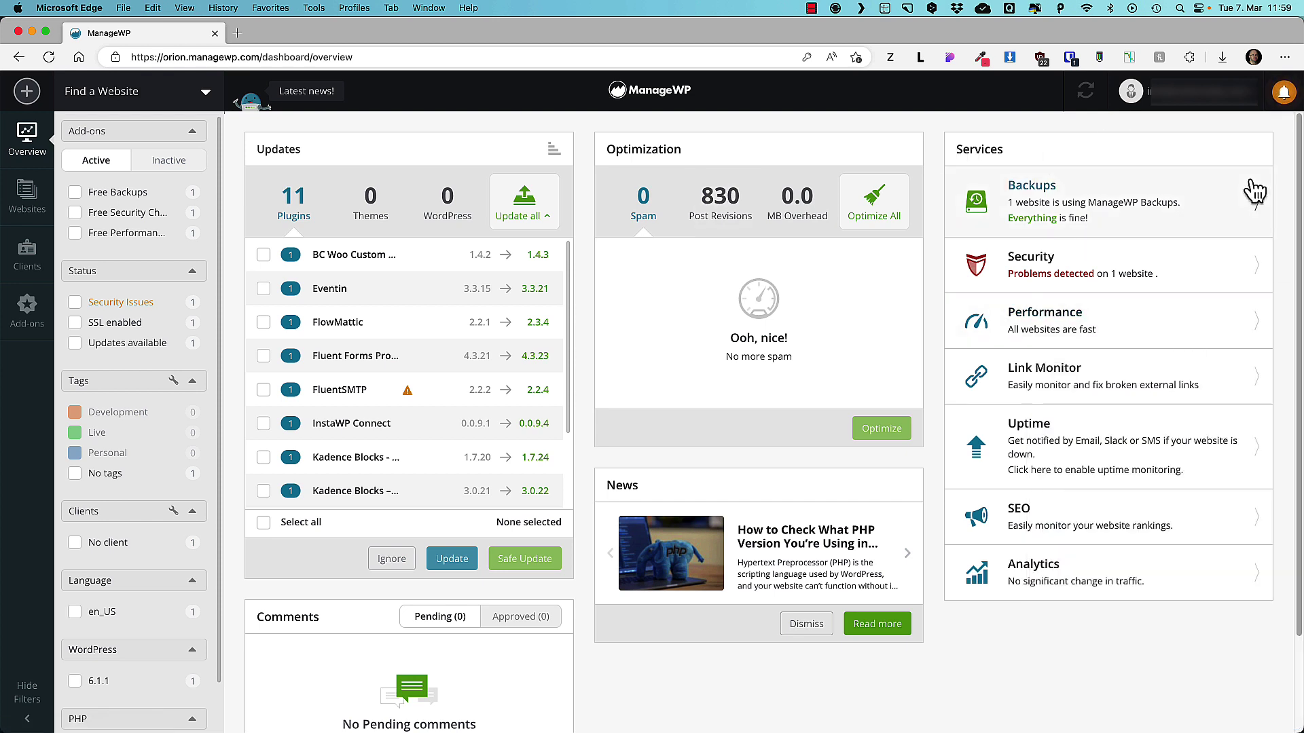
# Open Site A's security results: Vulnerable, Malware Clean and Web Trust Clean.
pyautogui.click(1049, 270)
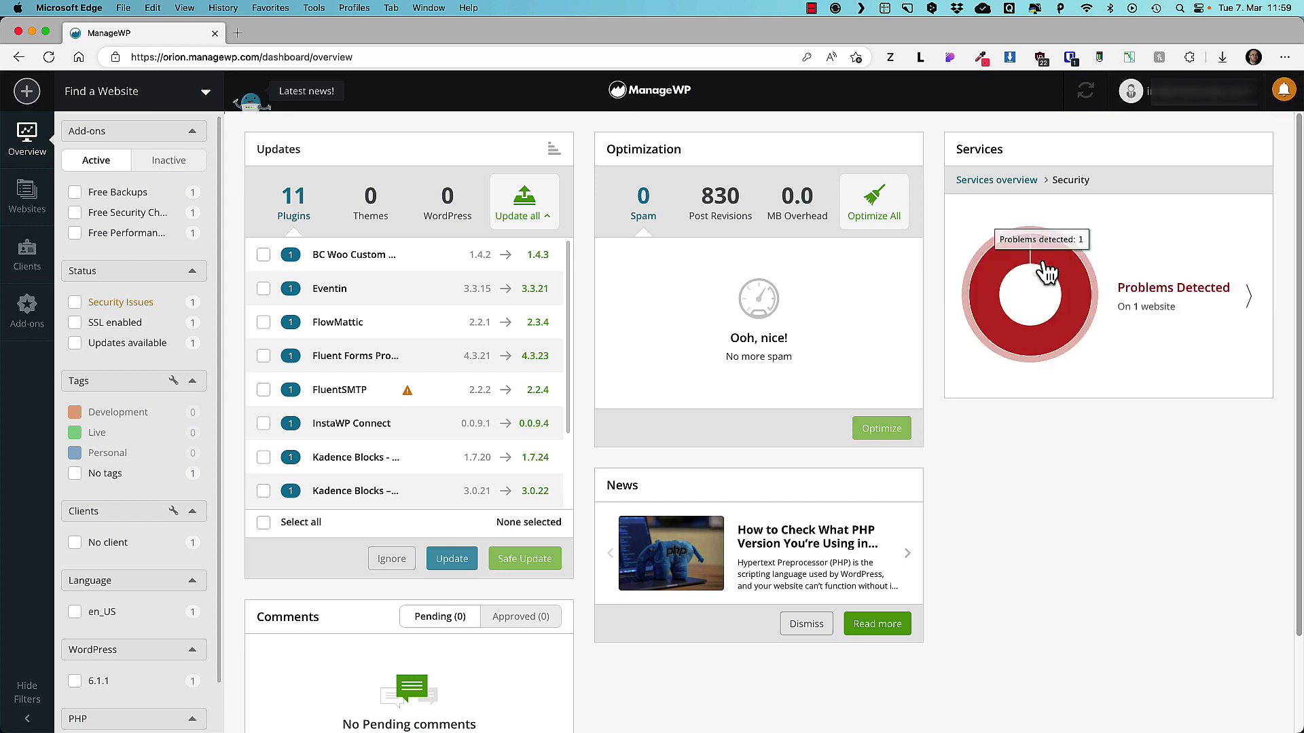
pyautogui.click(1165, 285)
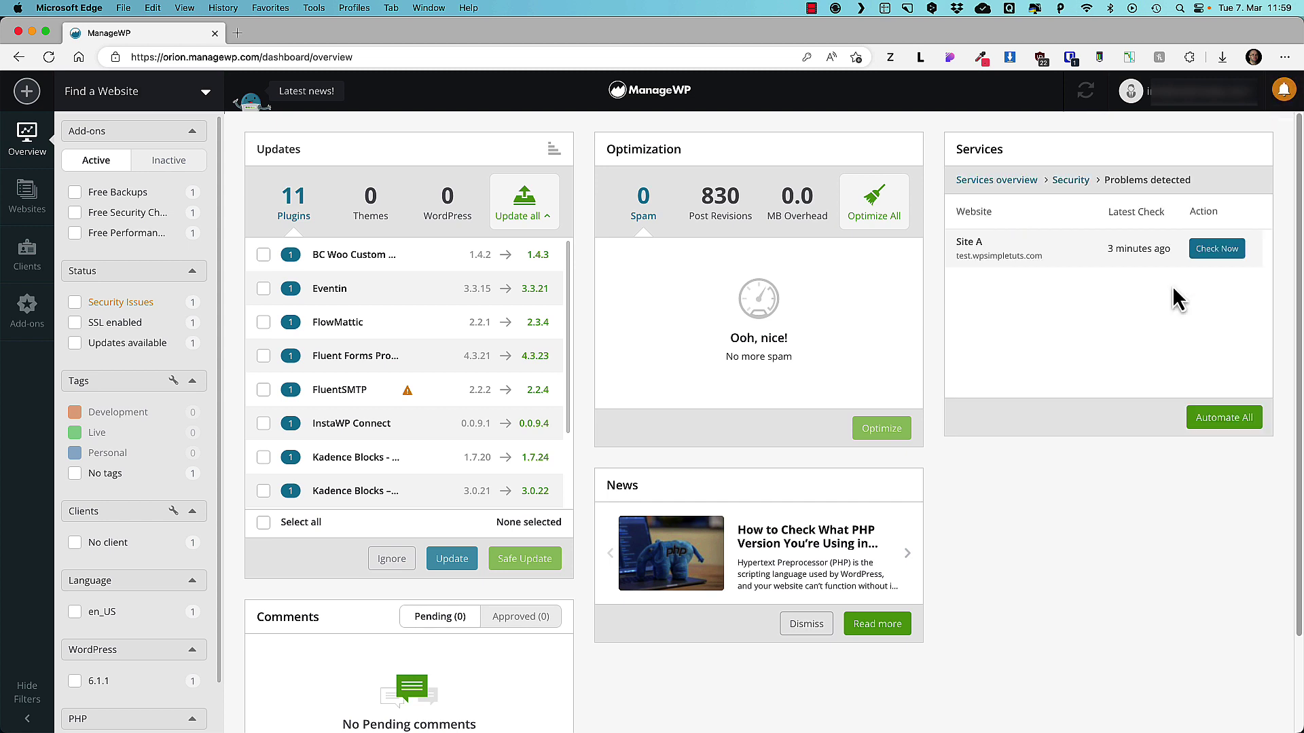
pyautogui.click(1010, 258)
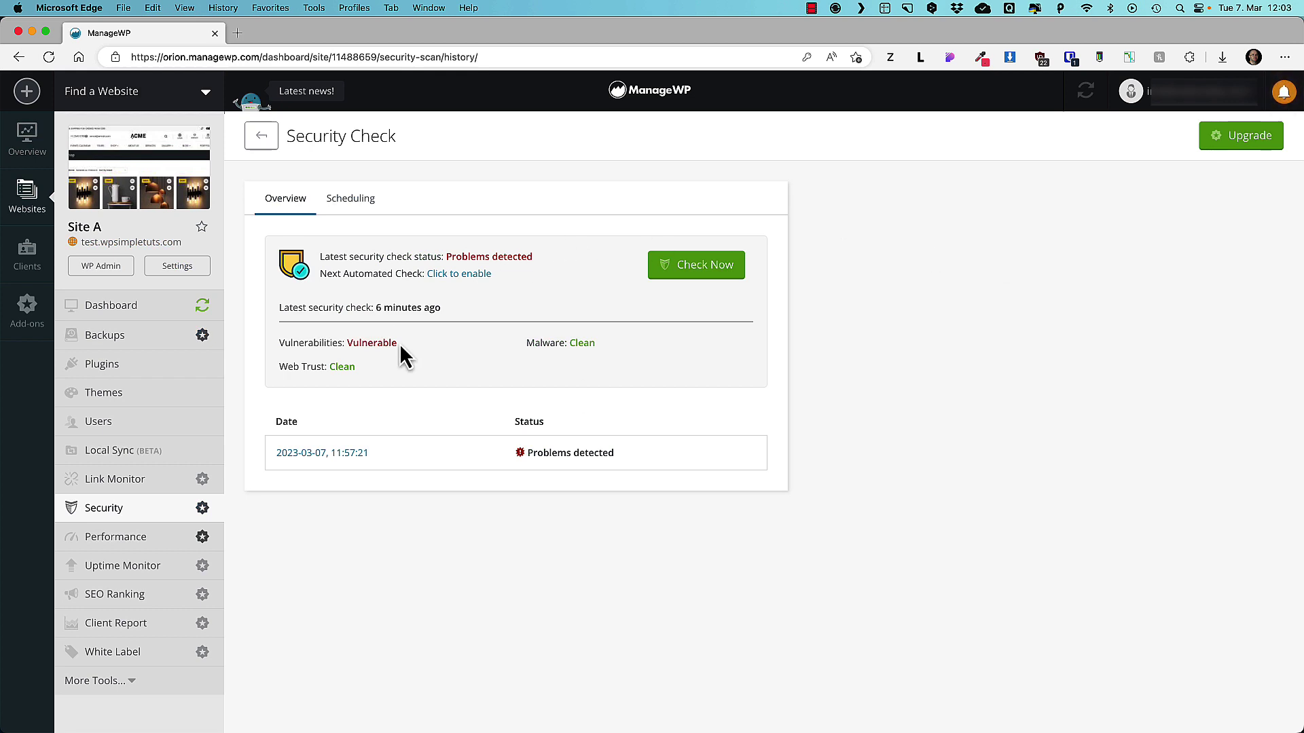
pyautogui.moveTo(400, 344); pyautogui.dragTo(347, 344)
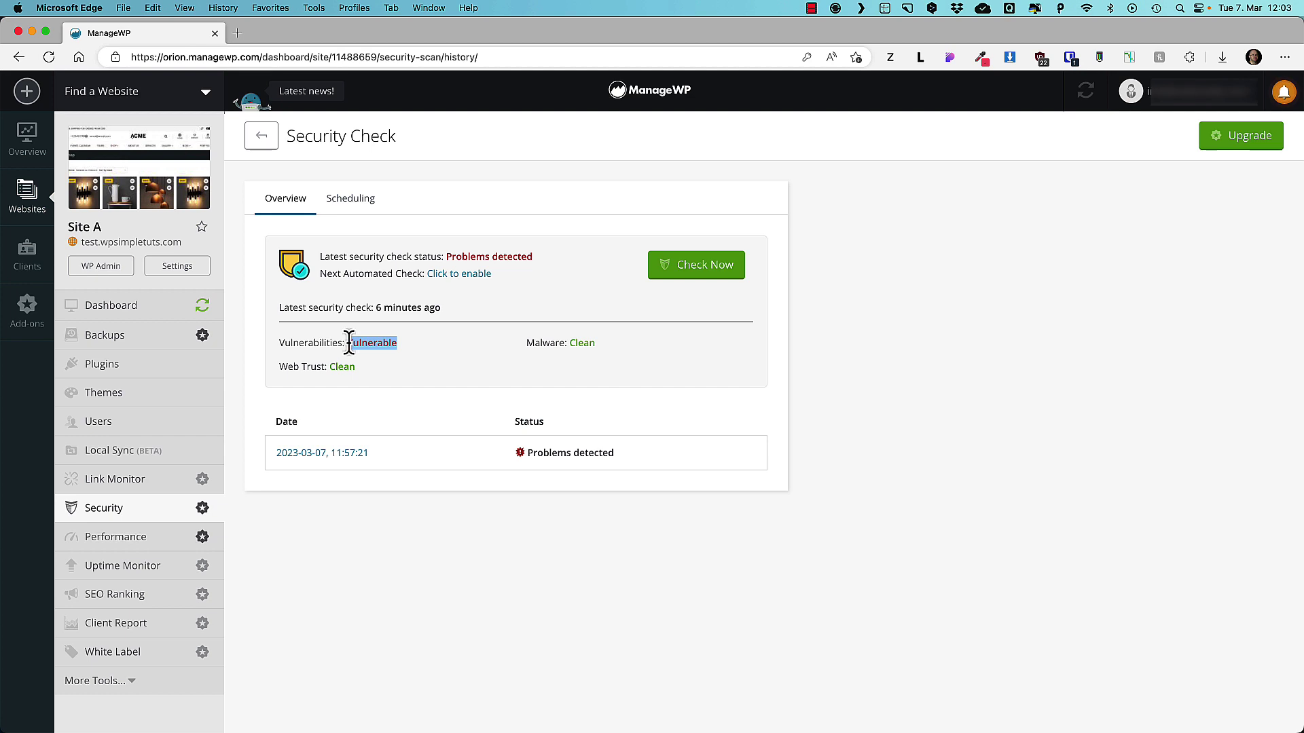
pyautogui.click(582, 343)
pyautogui.doubleClick(582, 343)
pyautogui.moveTo(359, 368); pyautogui.dragTo(332, 366)
pyautogui.doubleClick(392, 344)
pyautogui.click(401, 345)
pyautogui.moveTo(400, 345); pyautogui.dragTo(346, 343)
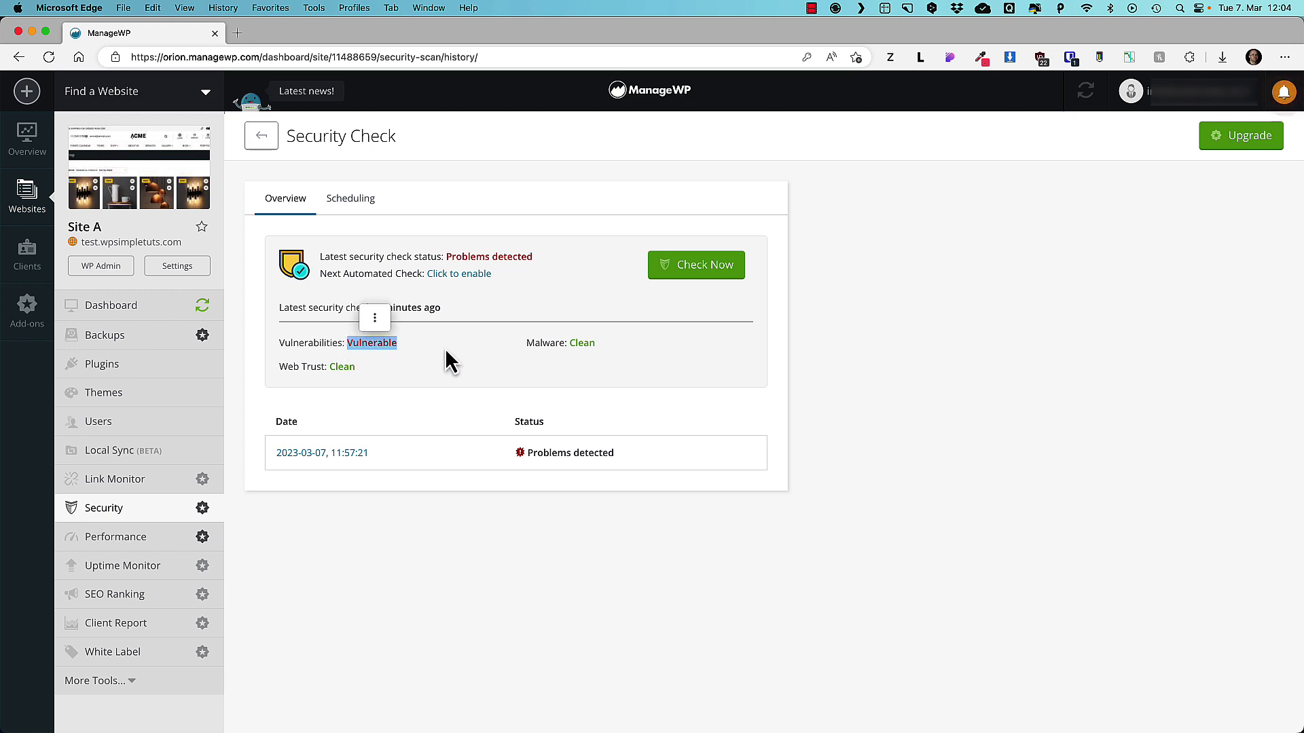
# Dismiss the vulnerabilities and WordPress 6.1 Update notifications, then return to Overview.
pyautogui.click(1283, 91)
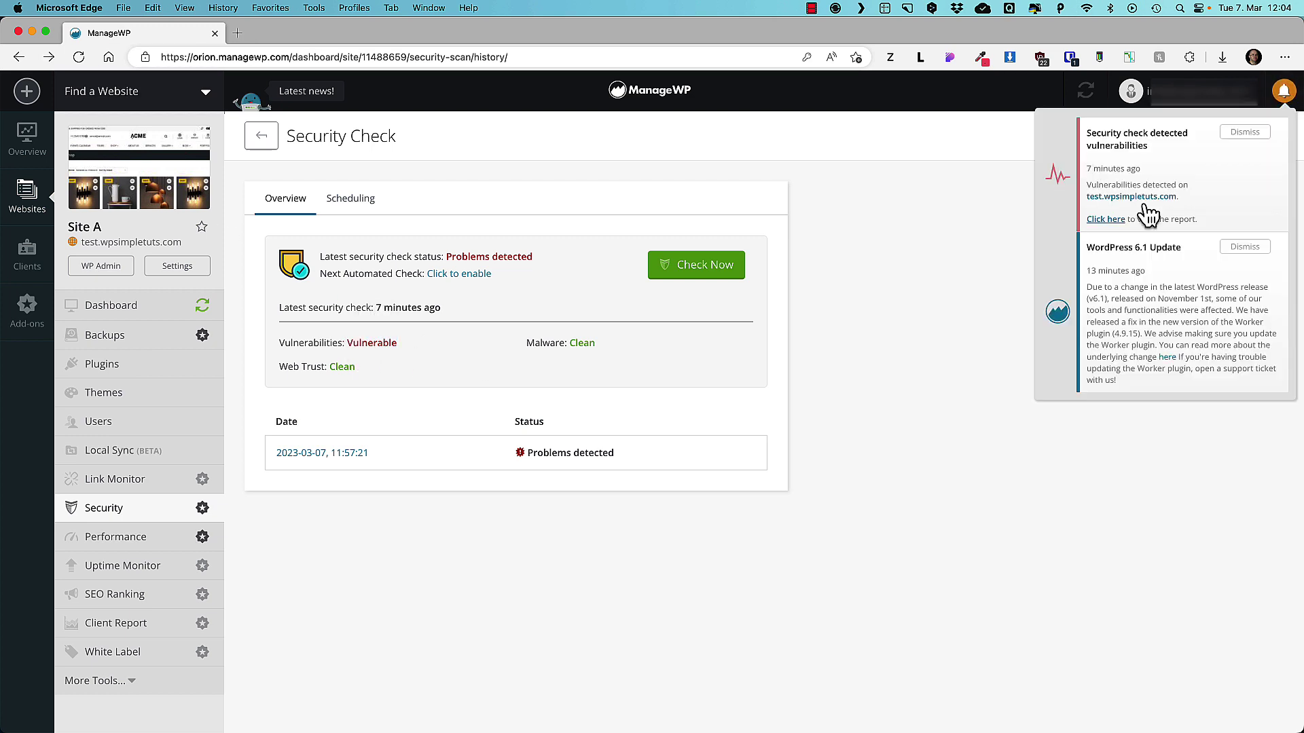
pyautogui.click(1246, 132)
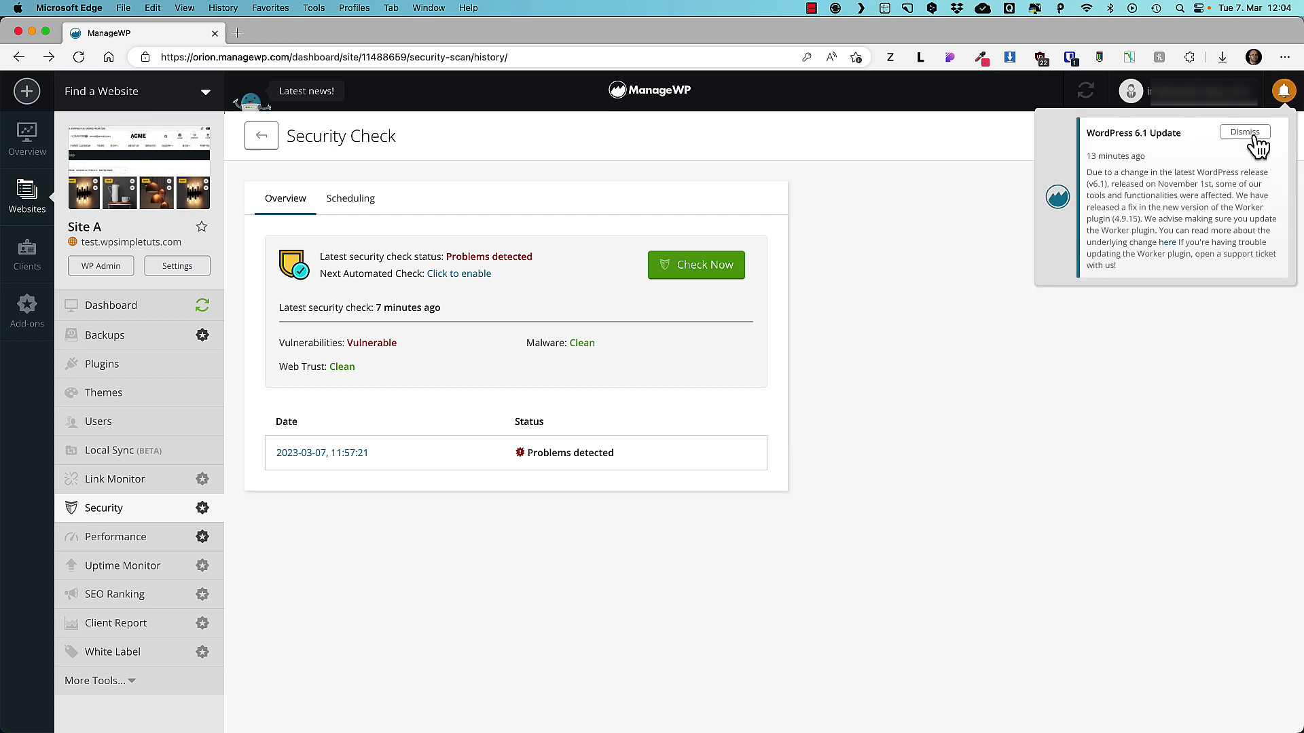
pyautogui.click(1246, 132)
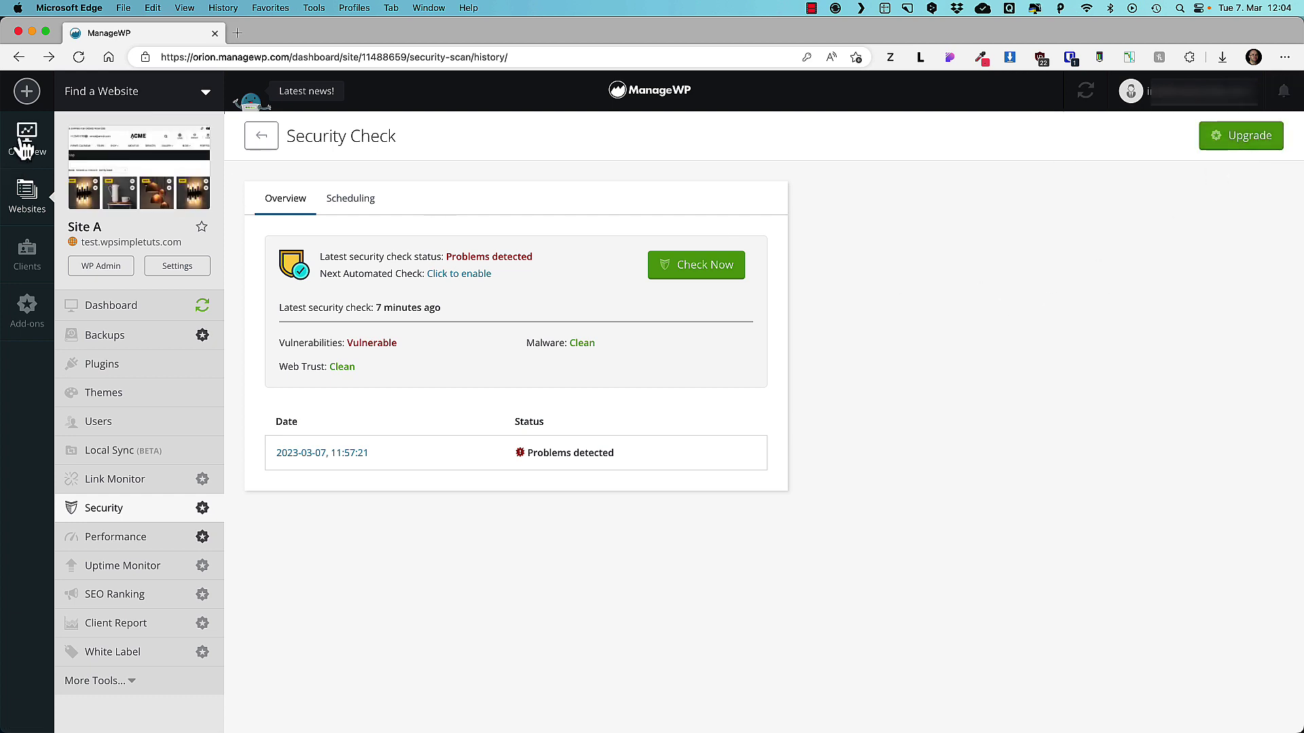
pyautogui.click(27, 139)
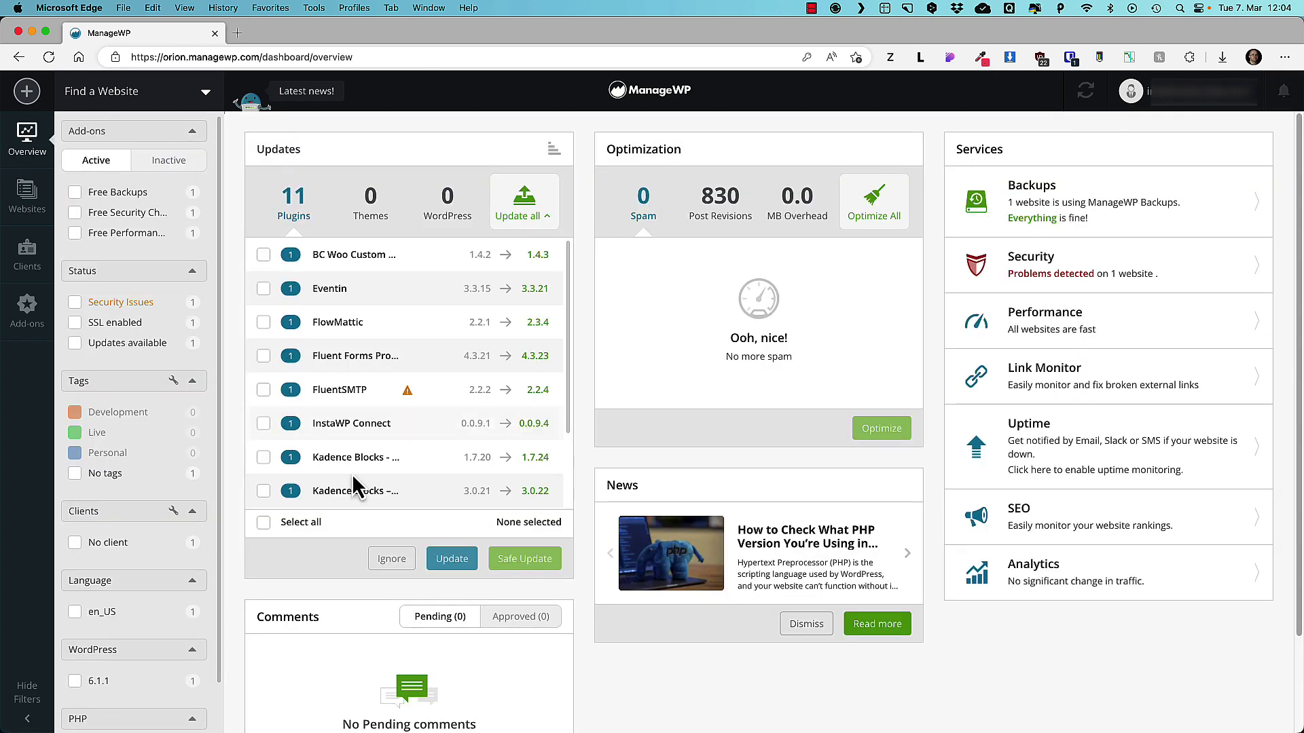
# Update all 11 pending plugins and read Fluent Forms Pro Add On Pack's 'Download failed: Unauthorized' notice.
pyautogui.click(263, 523)
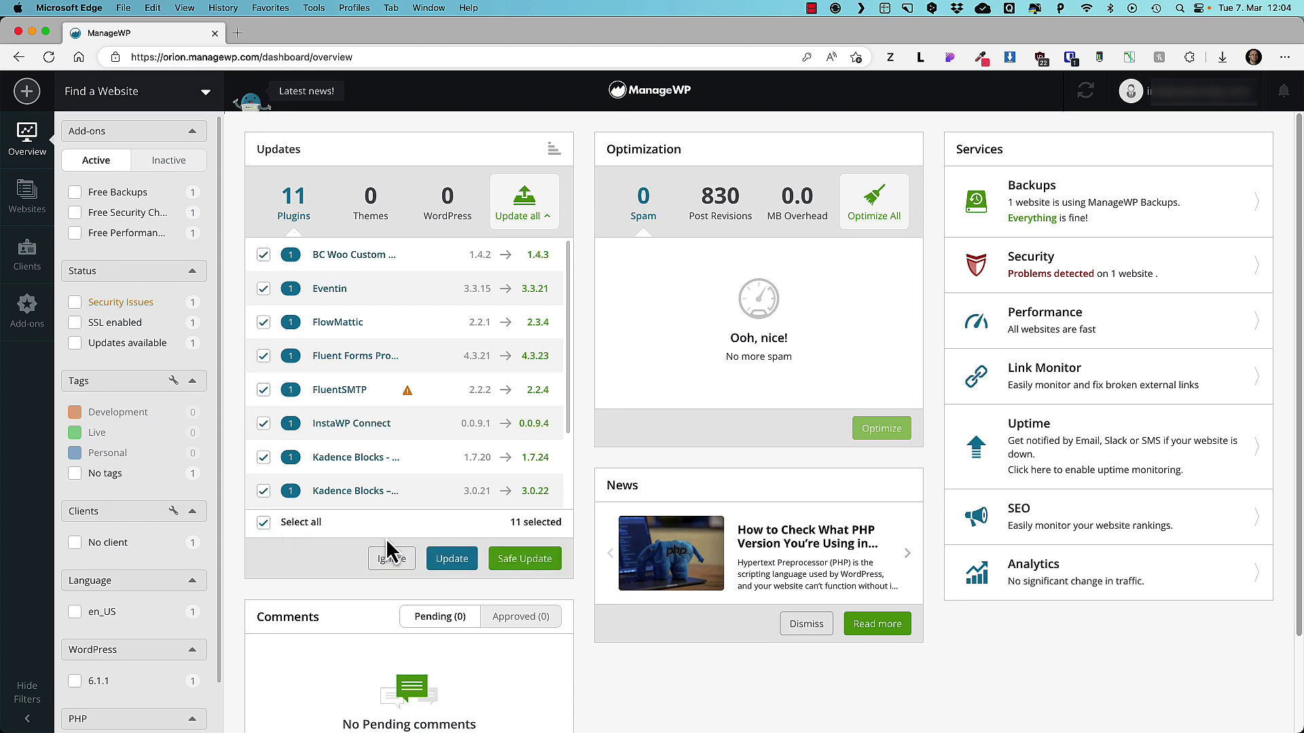
pyautogui.click(452, 564)
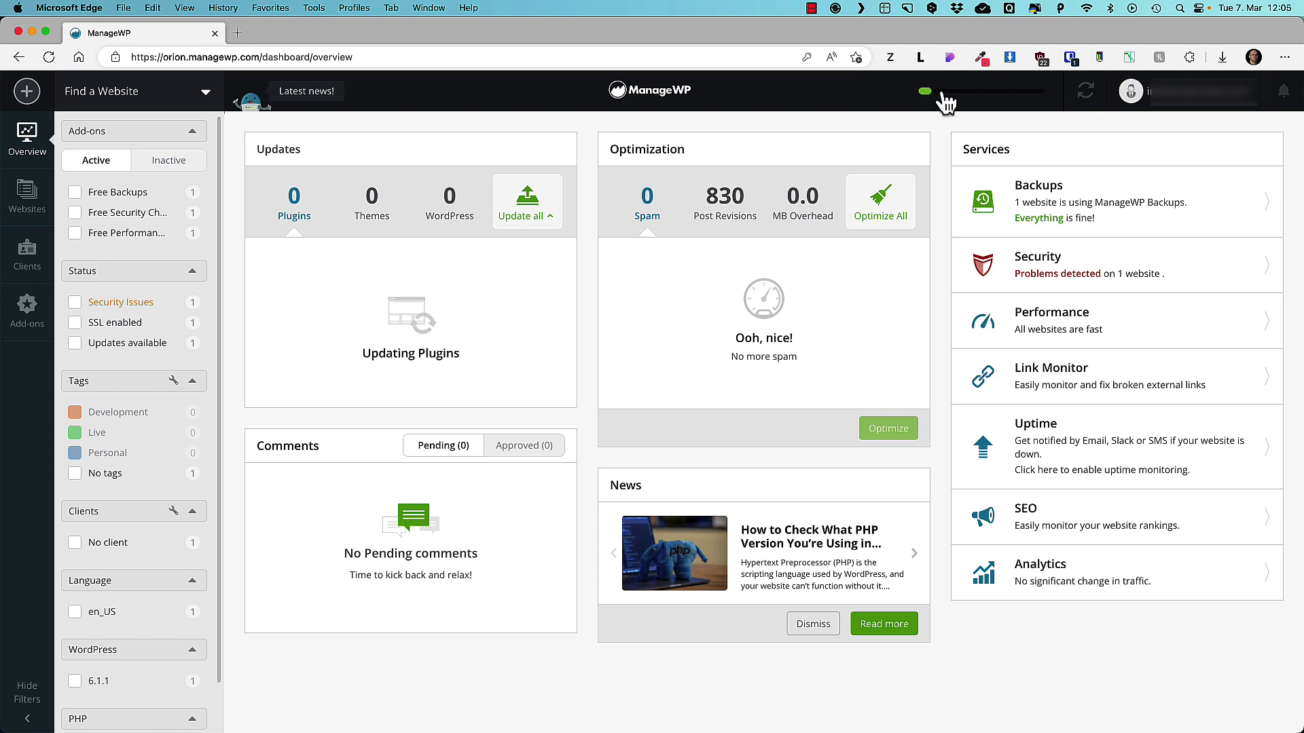
pyautogui.moveTo(948, 98)
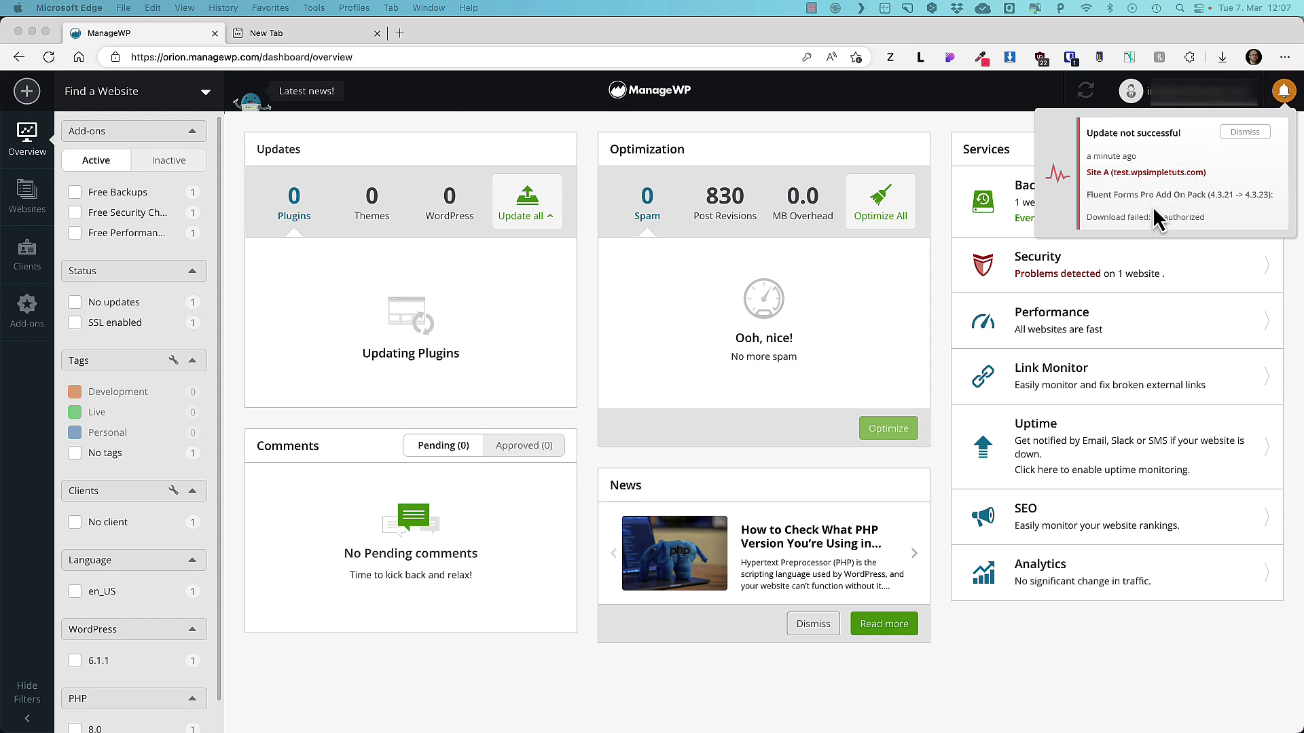
pyautogui.click(1131, 202)
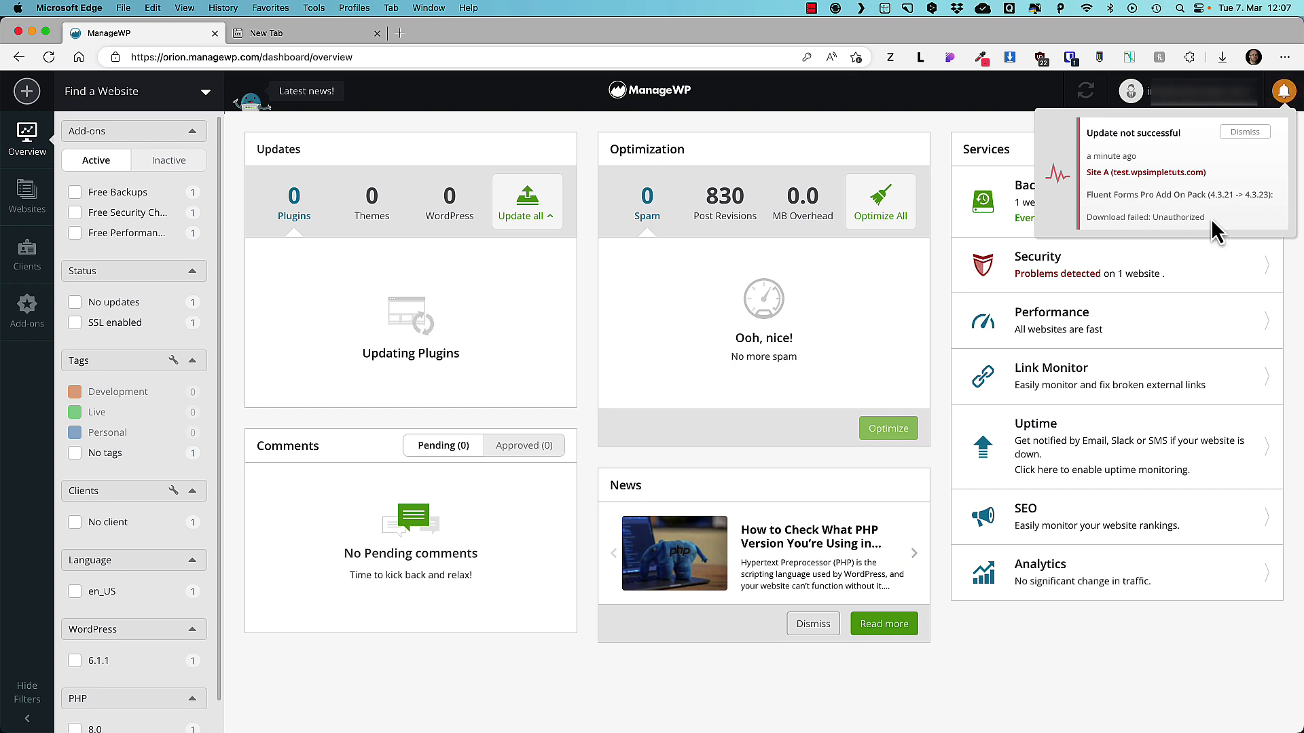
pyautogui.moveTo(1211, 219); pyautogui.dragTo(1139, 217)
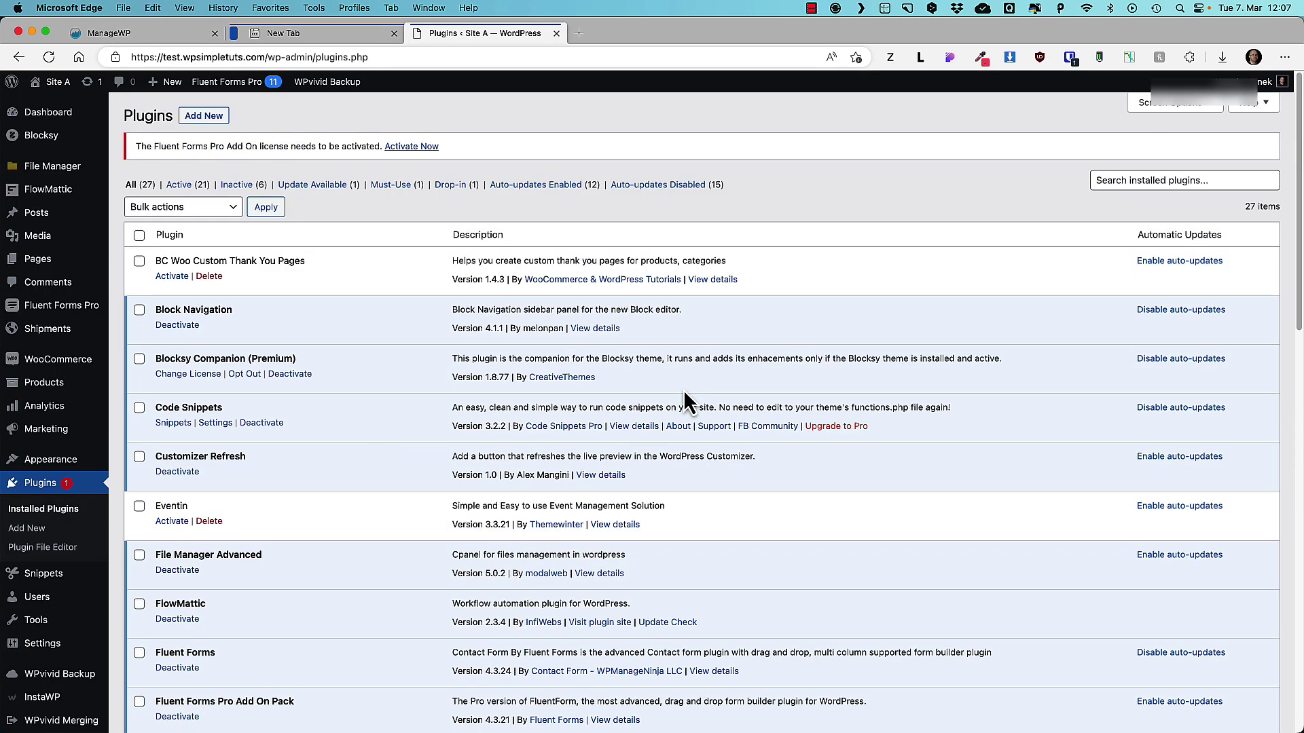
# Find Fluent Forms Pro Add On Pack in Installed Plugins, then close the tab.
pyautogui.scroll(-7, 619, 372)
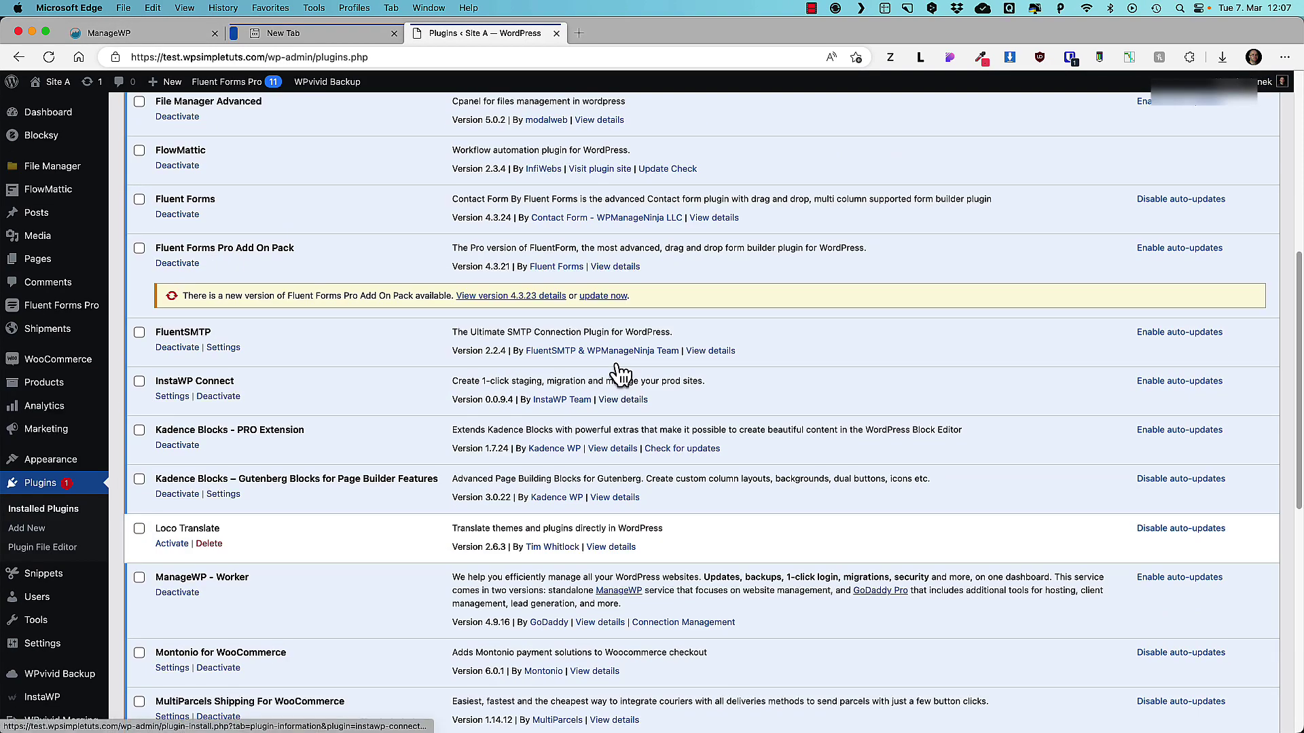
pyautogui.scroll(2, 618, 370)
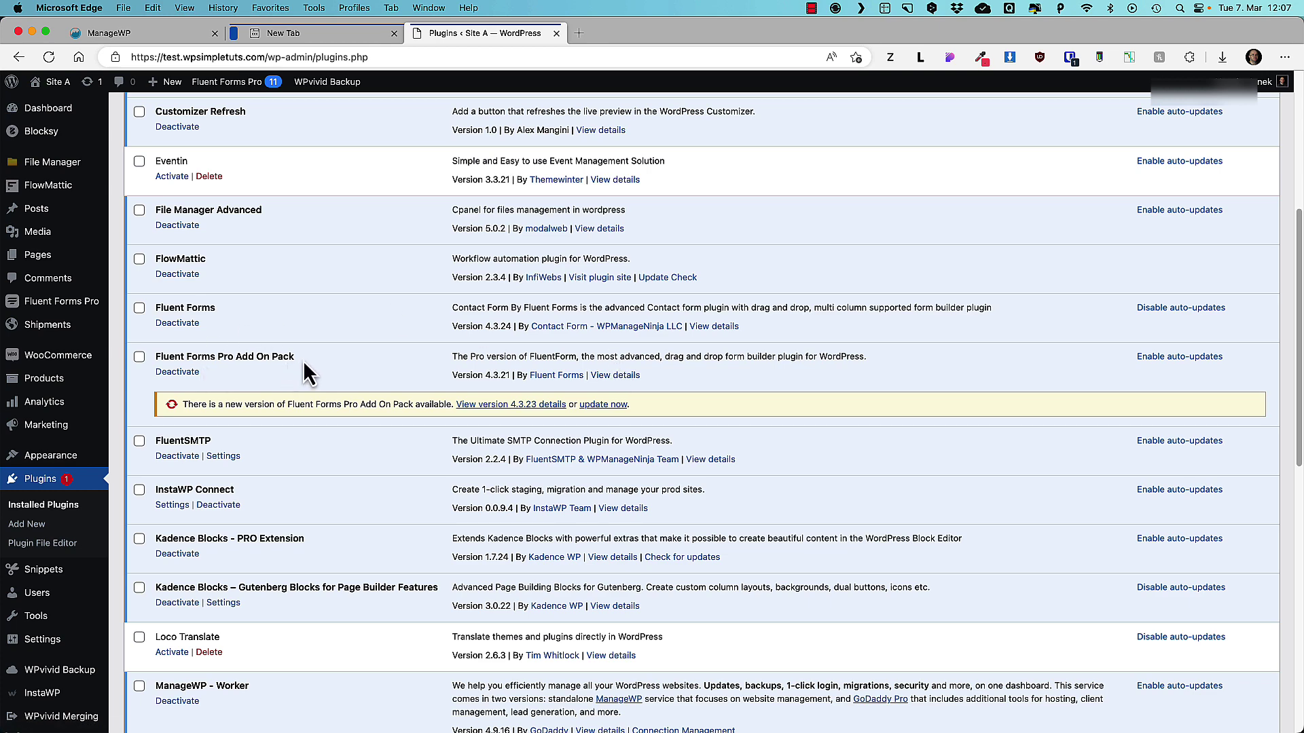
pyautogui.moveTo(303, 363); pyautogui.dragTo(158, 358)
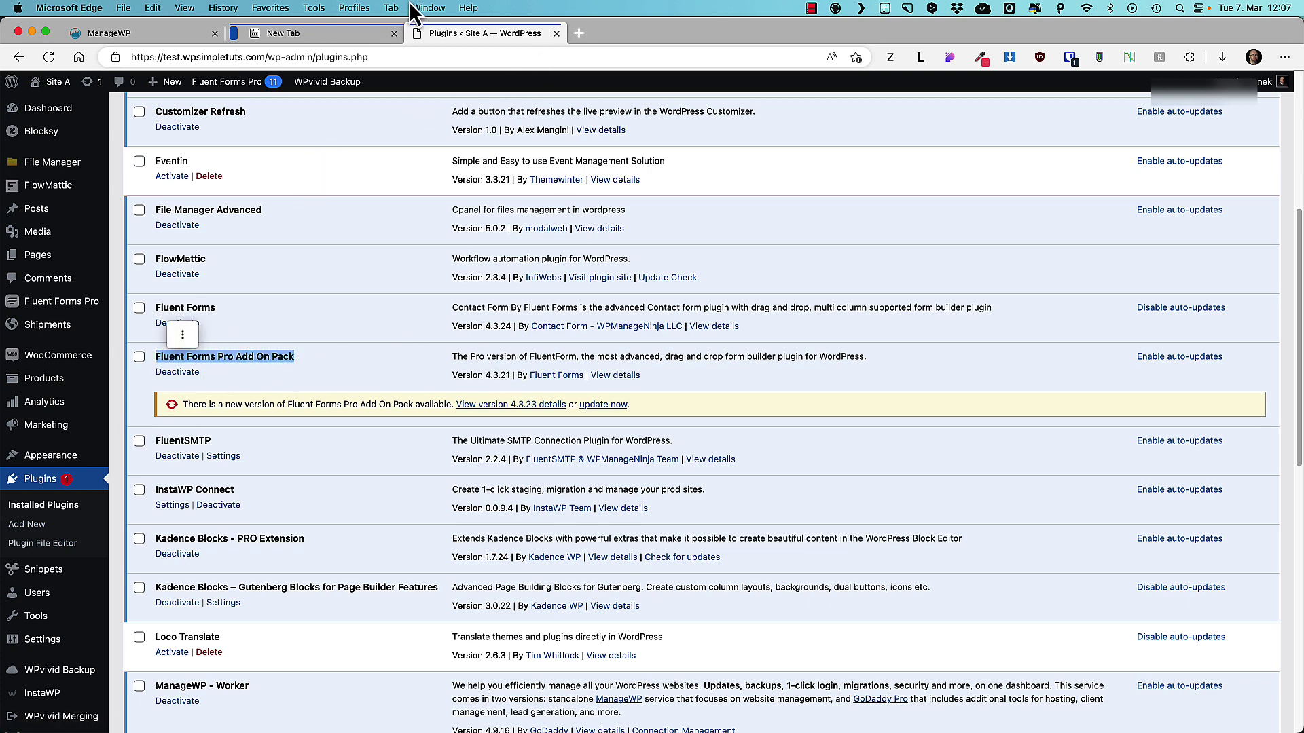
pyautogui.press('super+w')
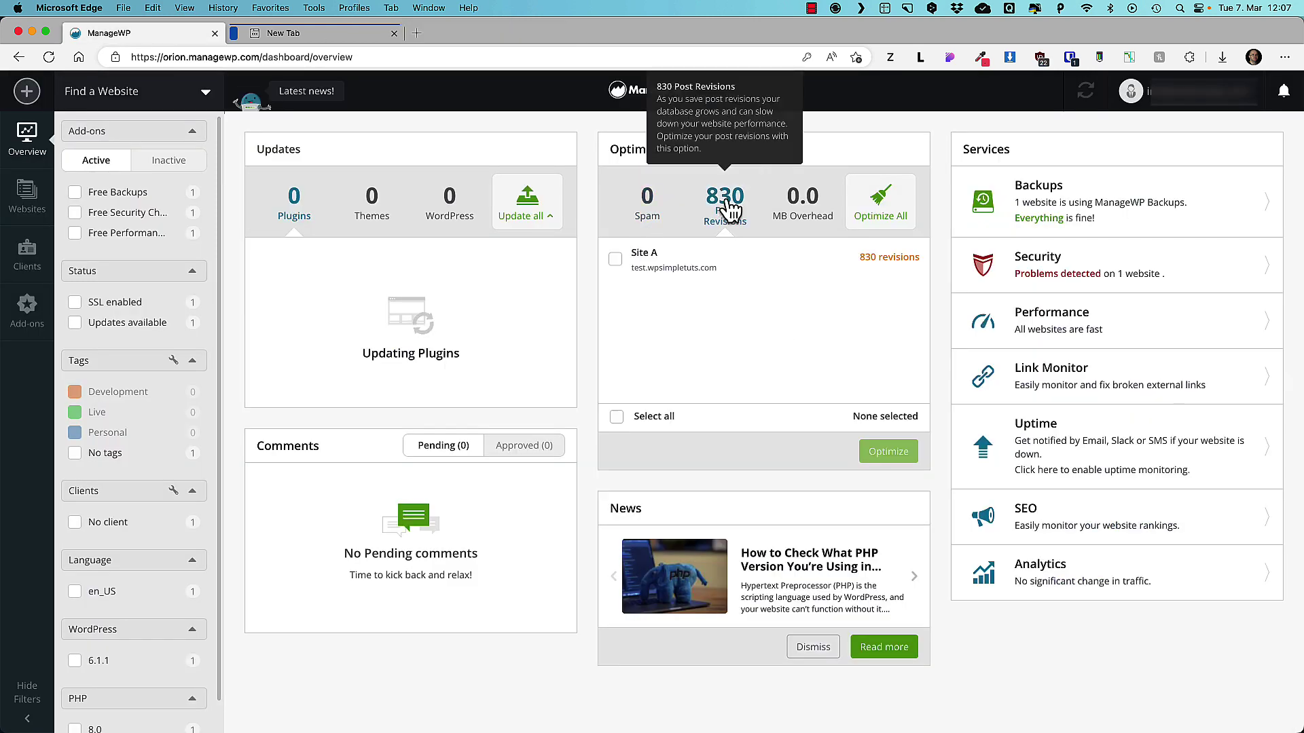
# Optimize Site A's 830 post revisions, then go to the Clients page.
pyautogui.click(616, 259)
pyautogui.click(889, 453)
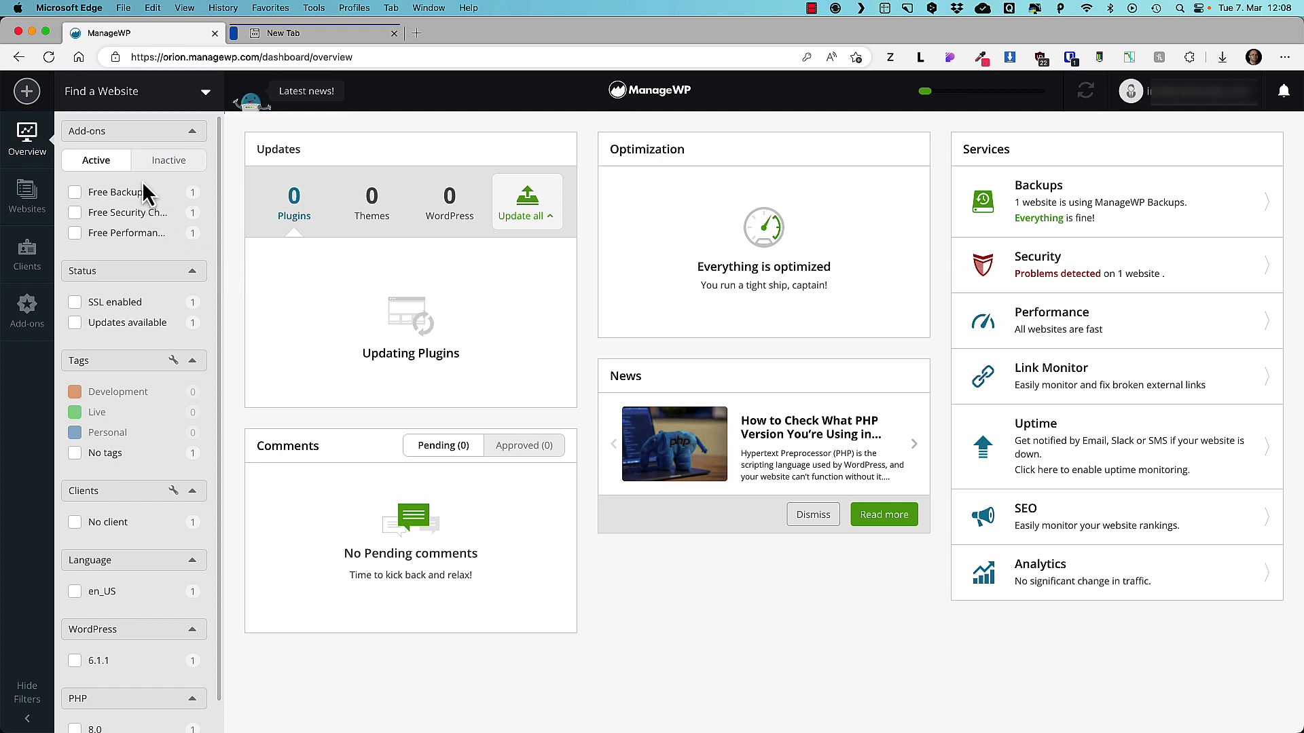
pyautogui.click(27, 257)
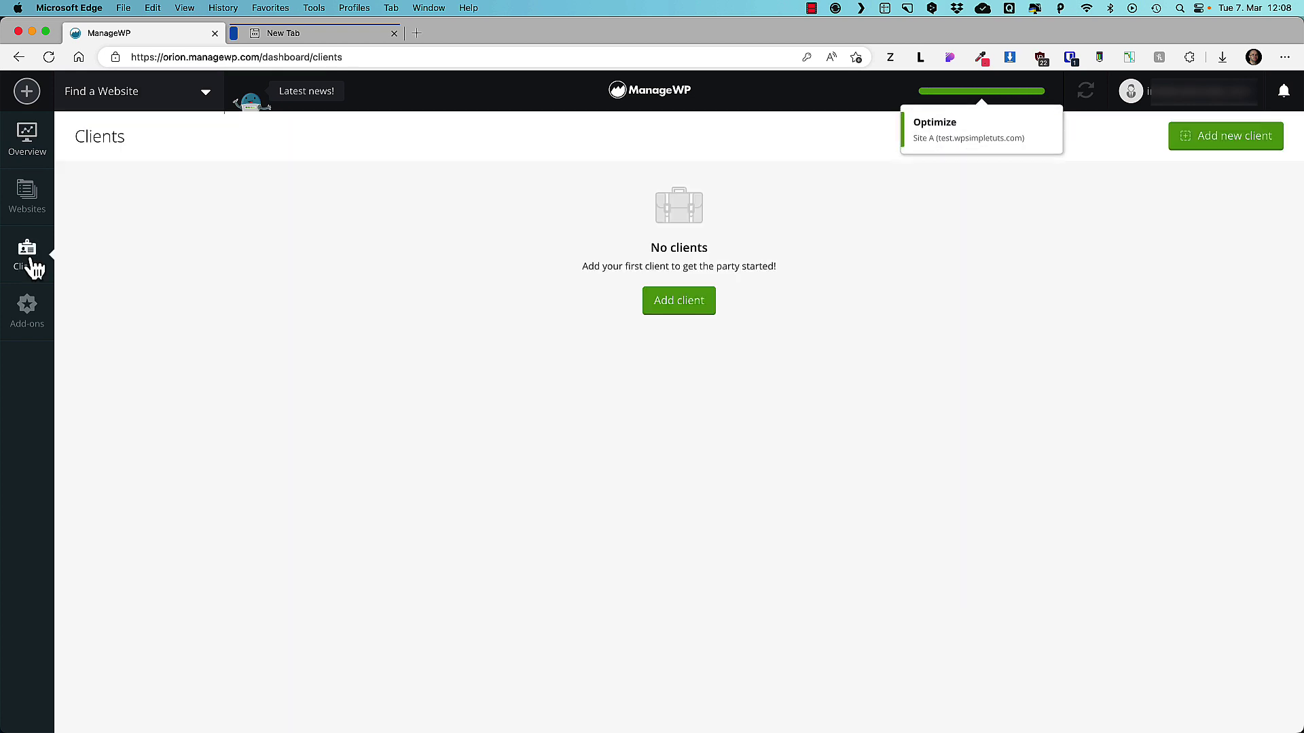
# Add a new client with the client's first and last name and e-mail, assigned to Site A.
pyautogui.click(674, 303)
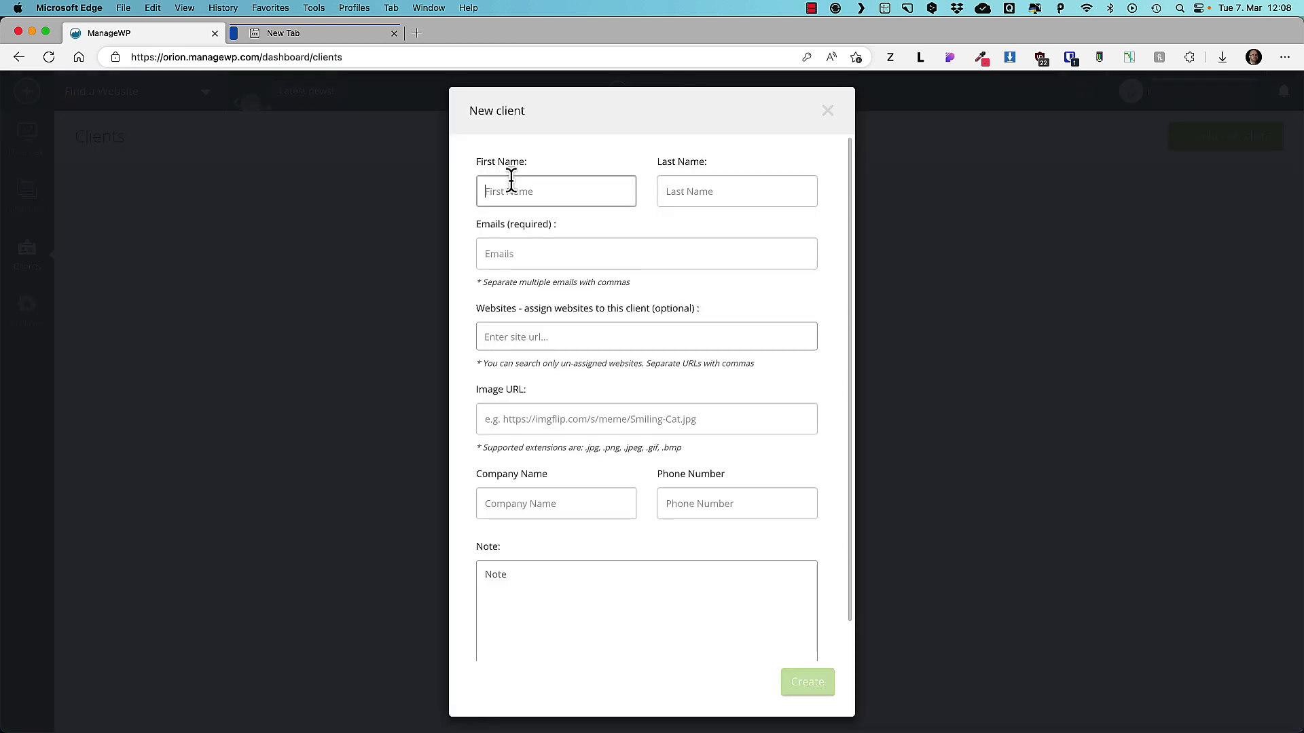
pyautogui.write('Jon')
pyautogui.press('Tab')
pyautogui.write('Snow')
pyautogui.click(542, 256)
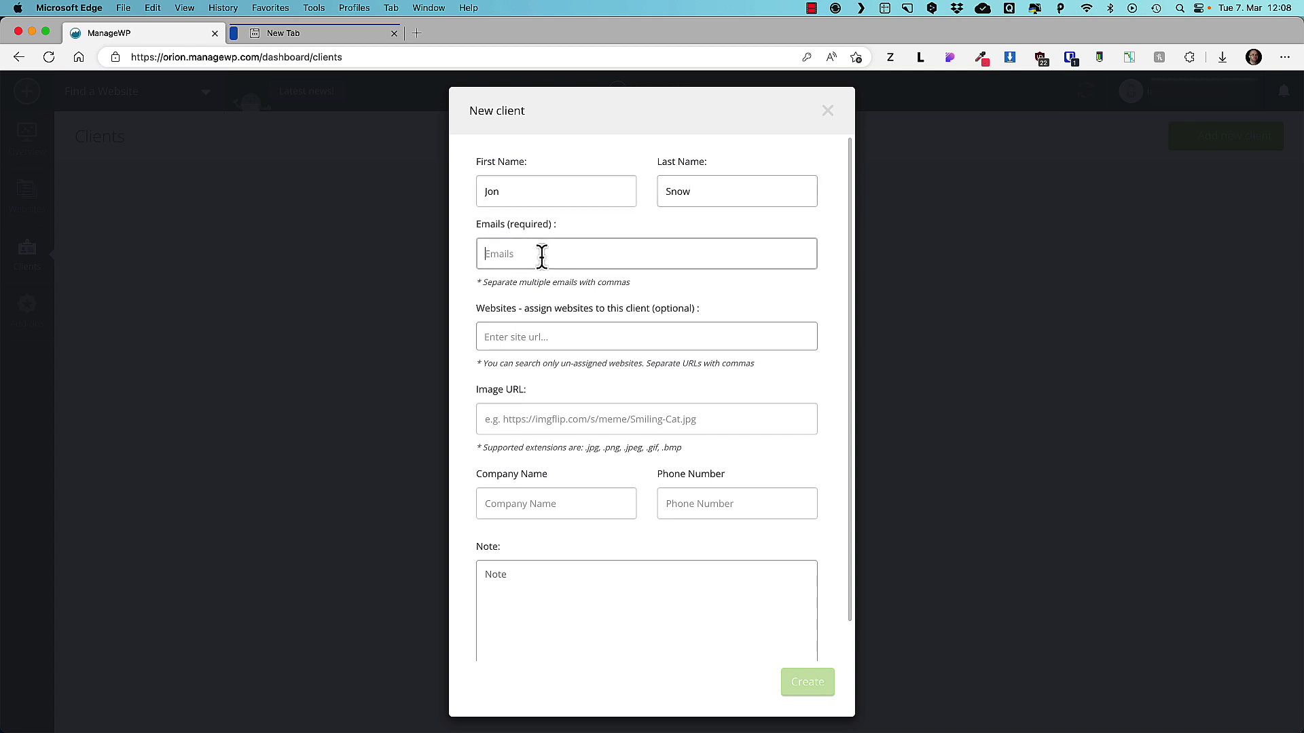
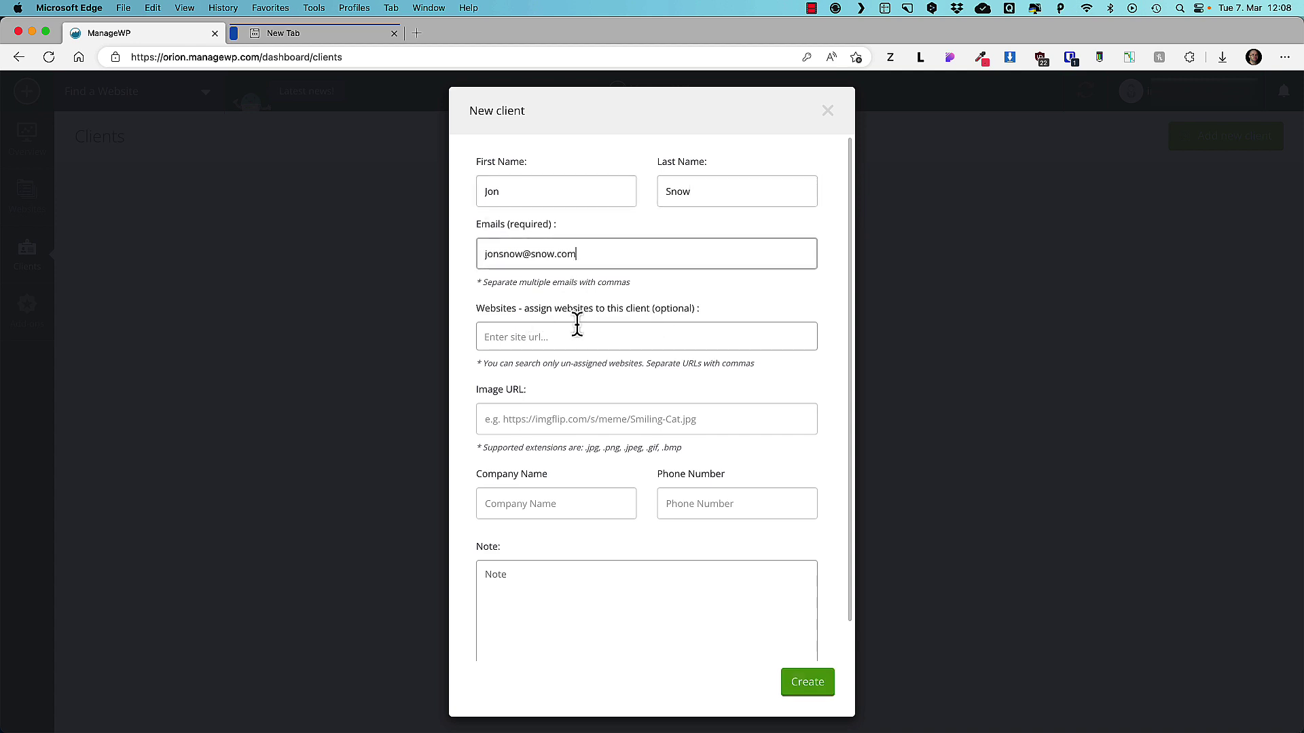
pyautogui.click(518, 335)
pyautogui.click(538, 372)
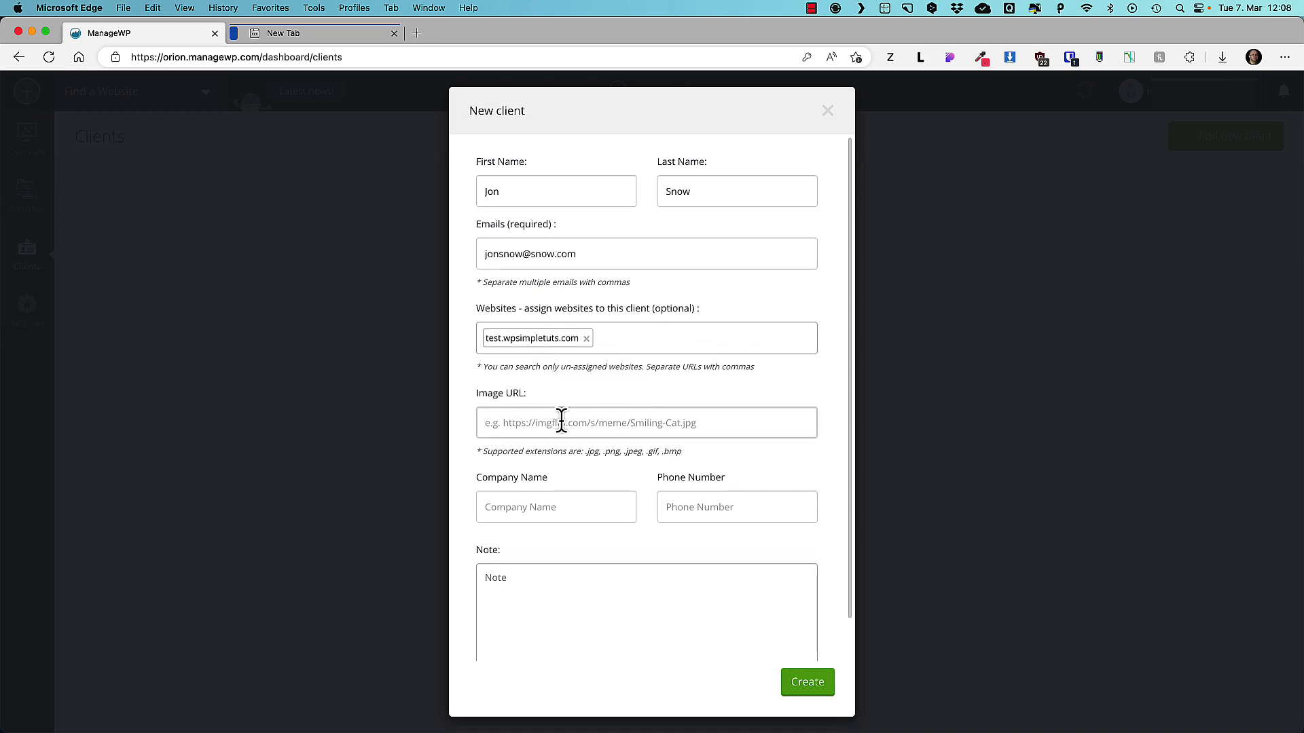
# Add company Demo LTD, the client's phone number and note 'Some addinioal notes', create the client, and open its details.
pyautogui.click(530, 510)
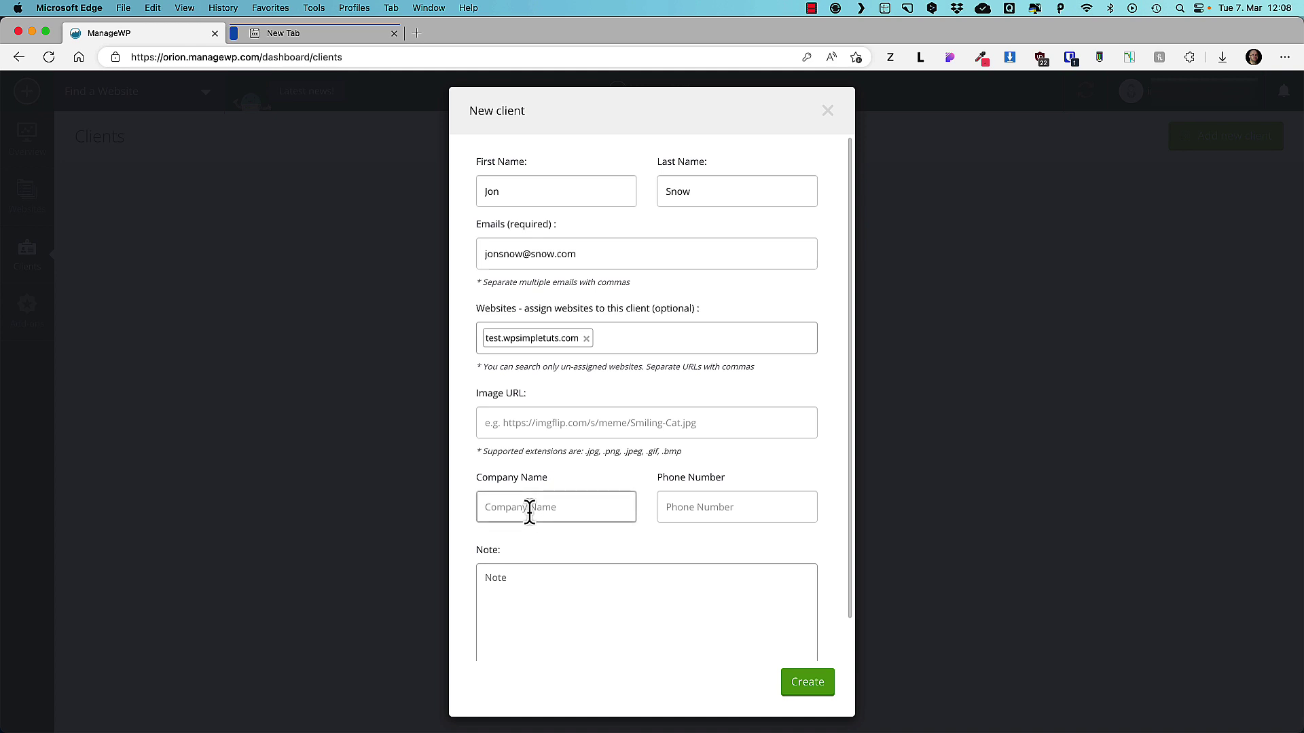
pyautogui.write('Demo LTD')
pyautogui.click(744, 507)
pyautogui.write('556565656')
pyautogui.click(524, 583)
pyautogui.write('S')
pyautogui.press('capslock')
pyautogui.write('ome')
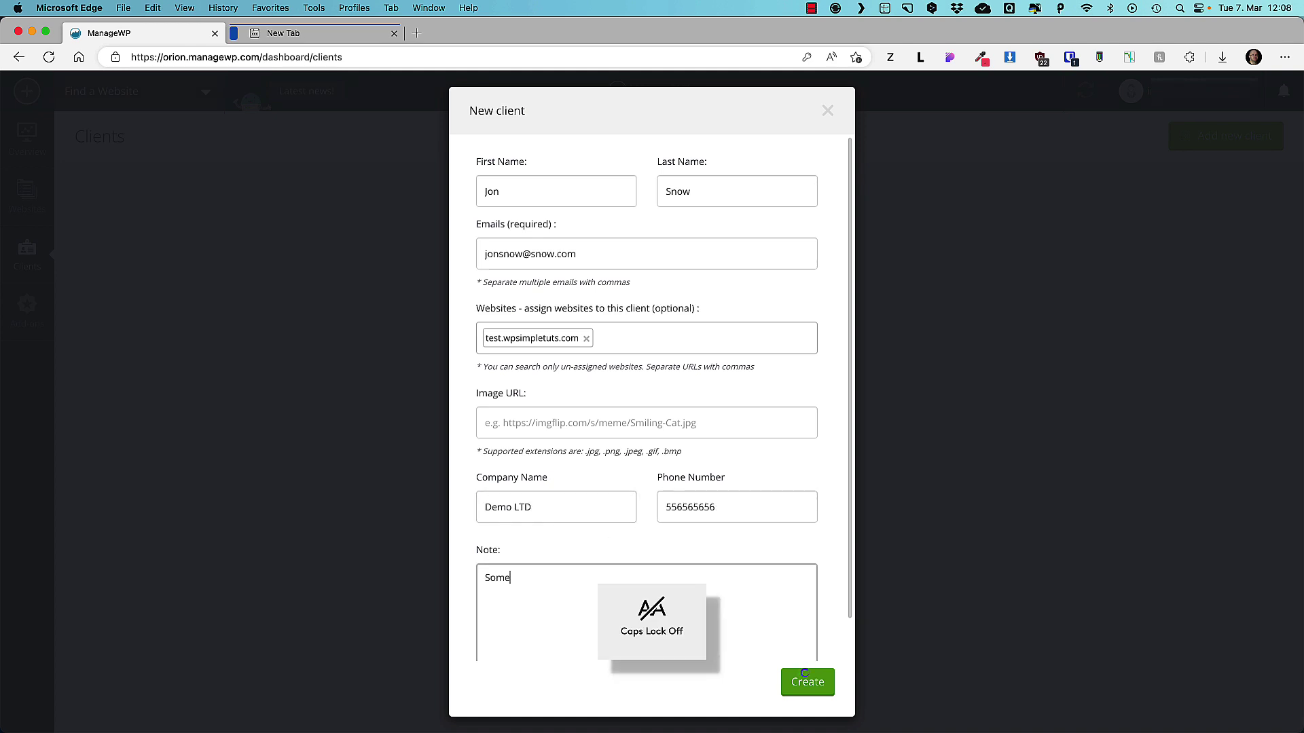
pyautogui.write(' addinioal notes')
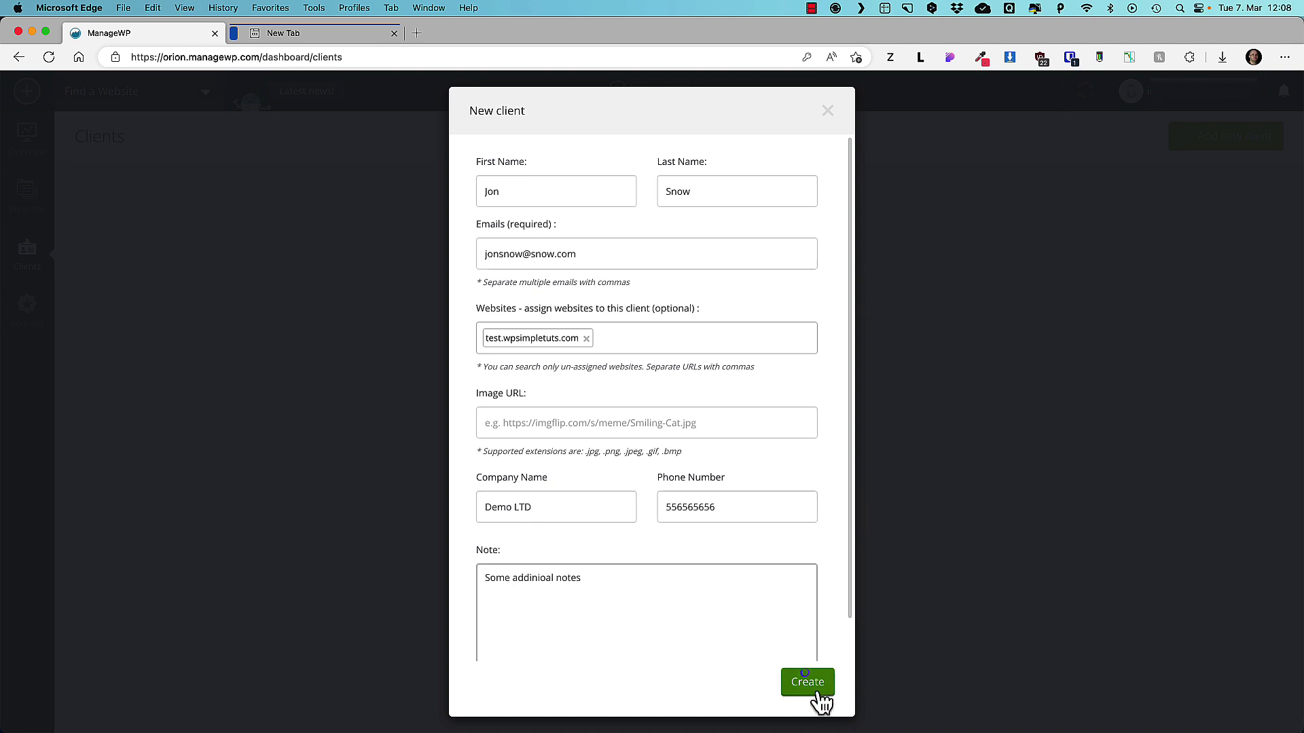
pyautogui.click(811, 682)
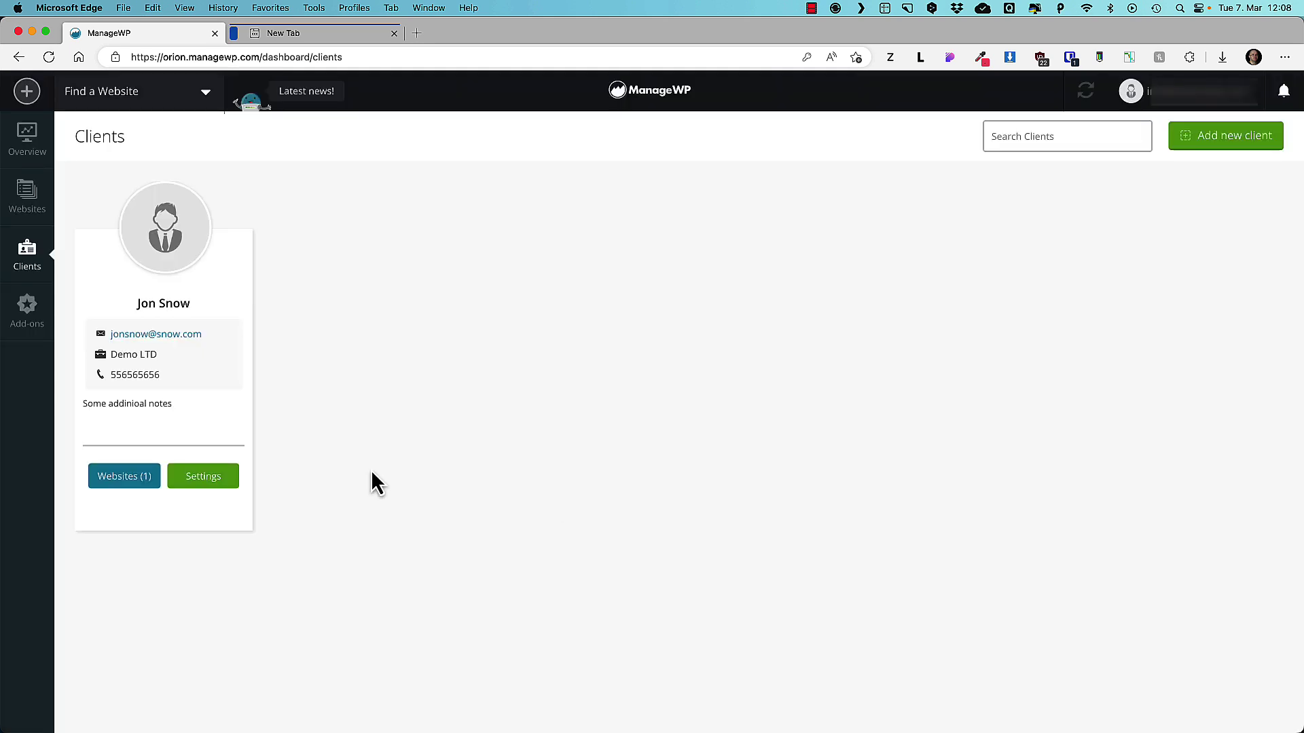
pyautogui.click(212, 479)
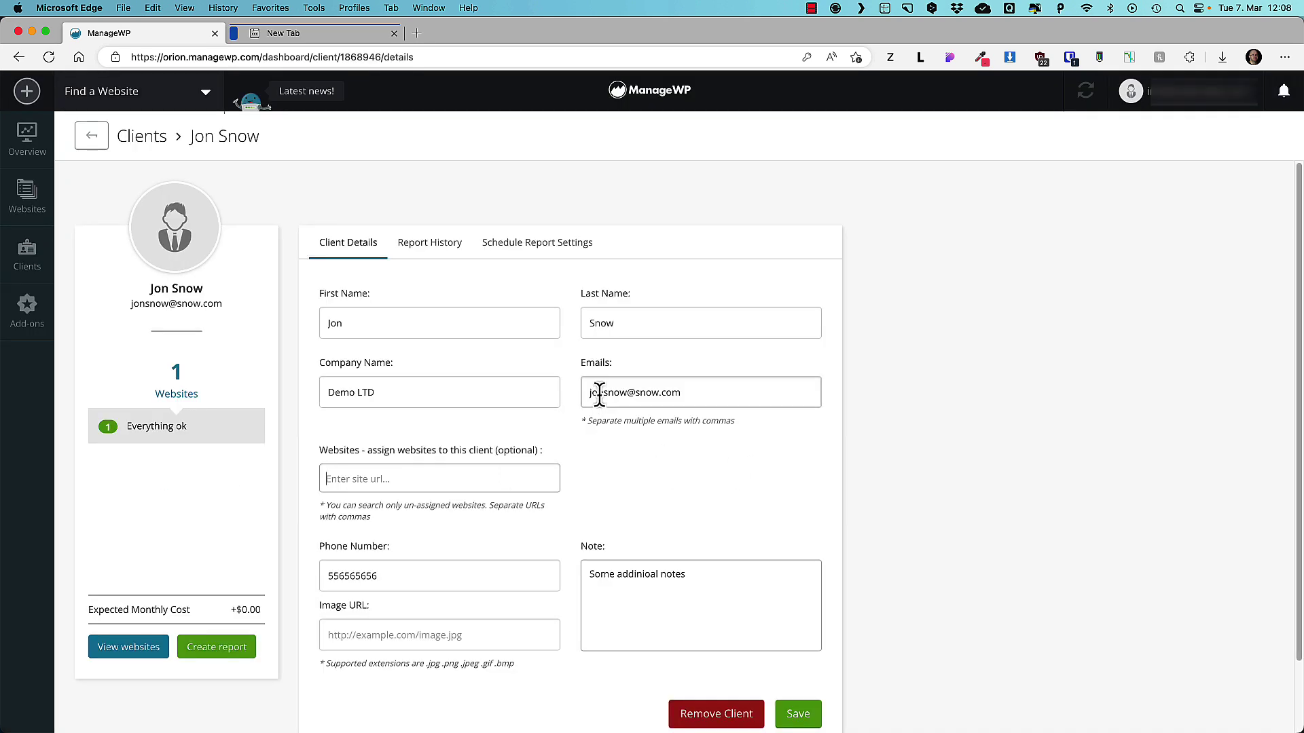
# Review the client's Report History, Schedule Report Settings and available report templates.
pyautogui.click(429, 245)
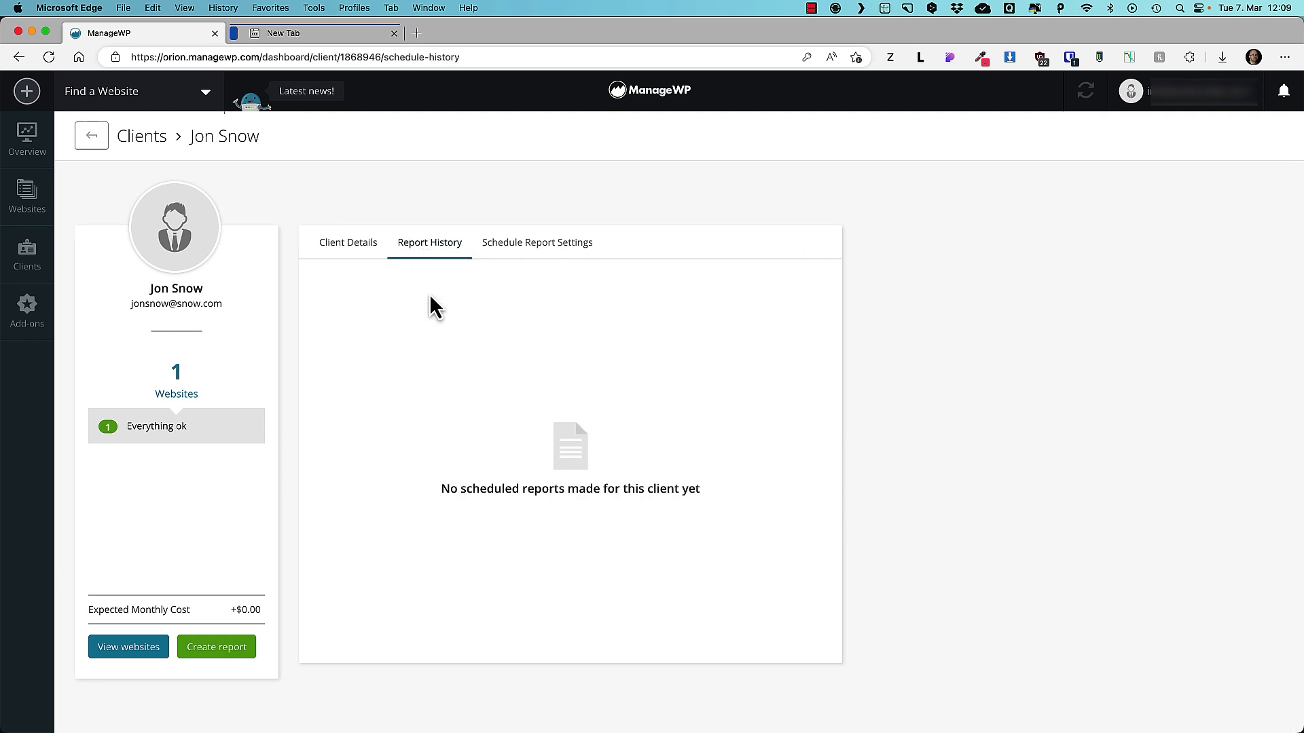
pyautogui.click(551, 250)
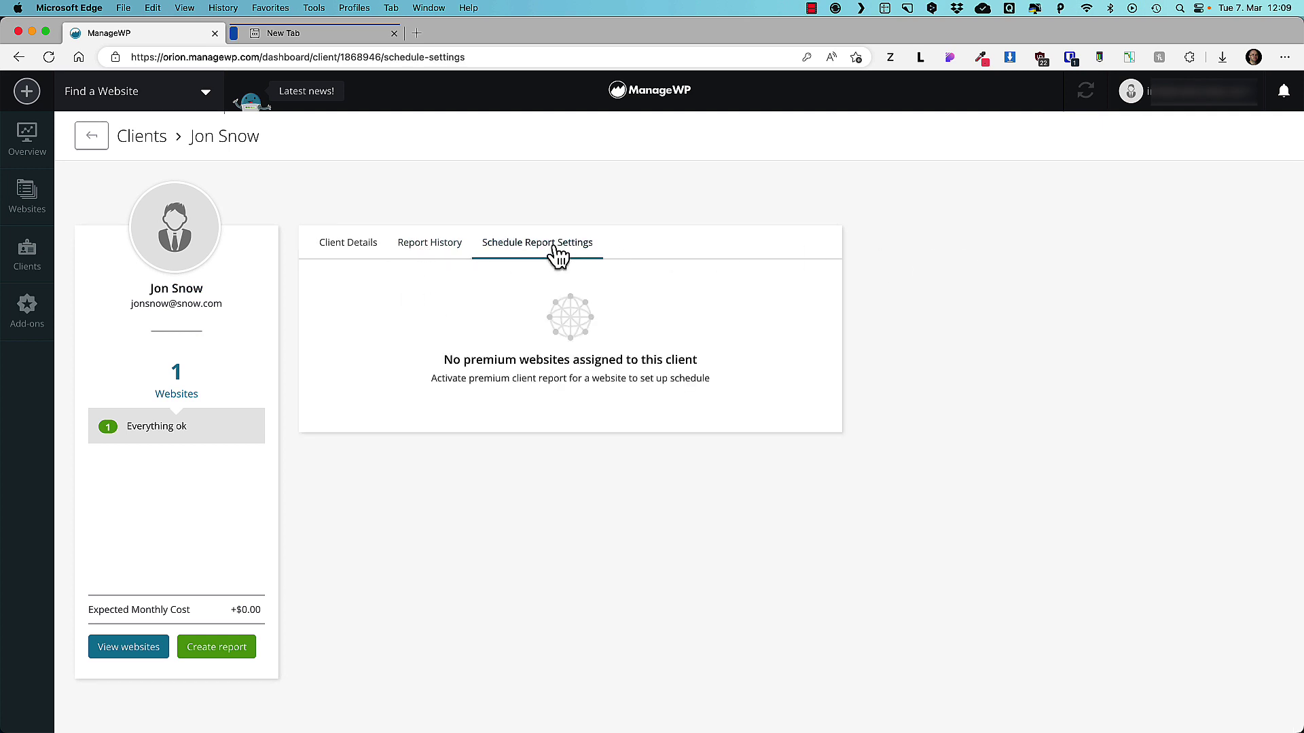
pyautogui.click(216, 650)
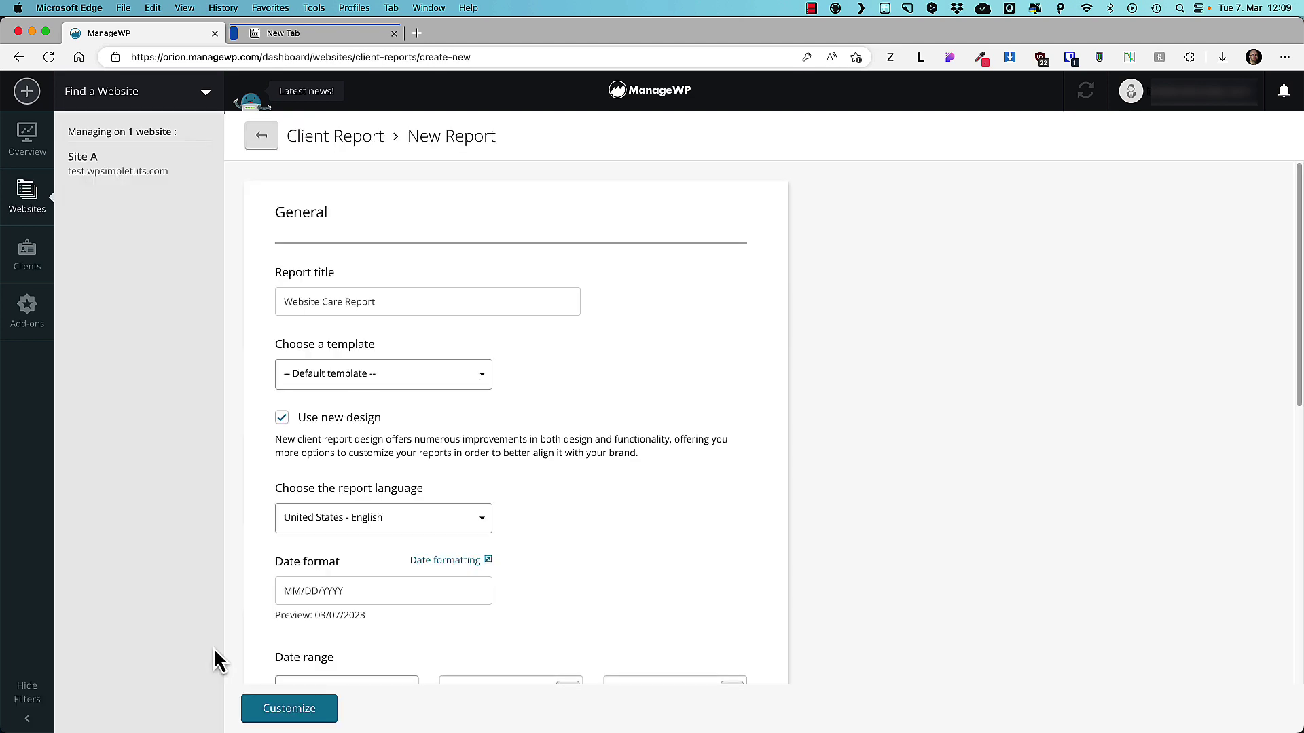
pyautogui.click(391, 380)
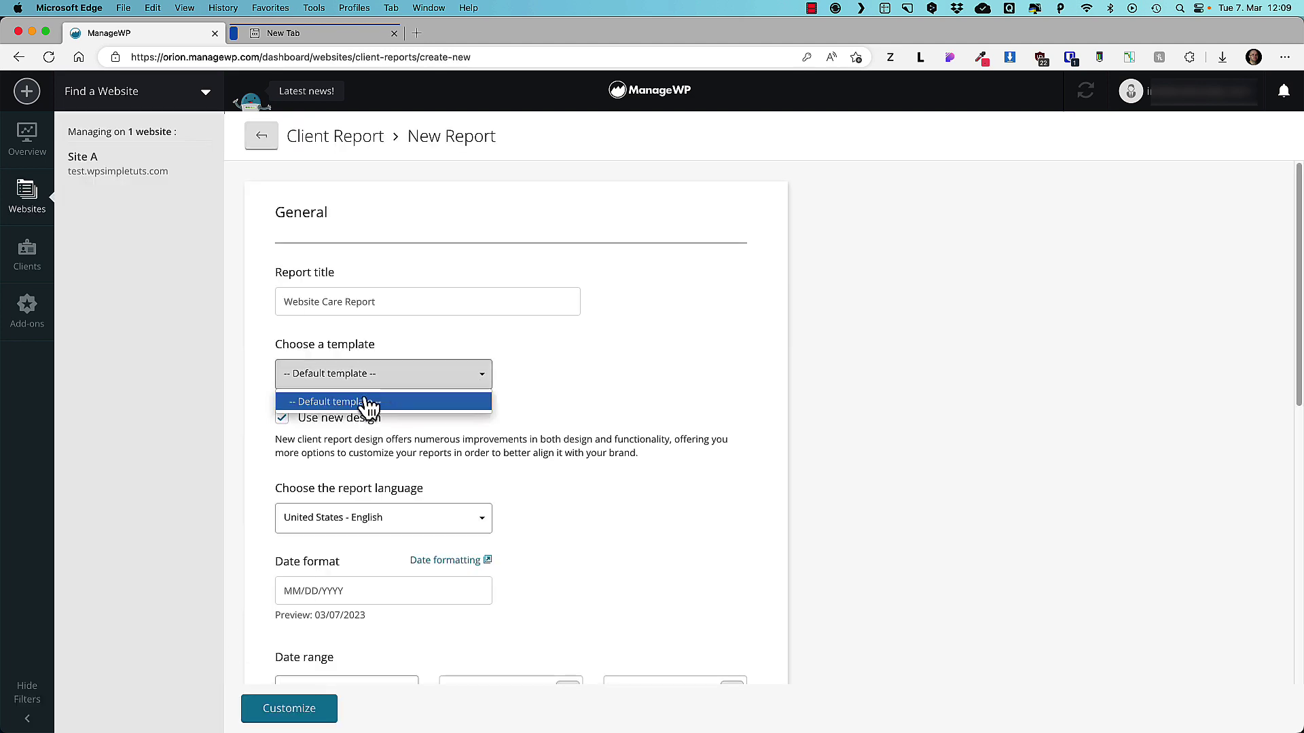
pyautogui.click(737, 413)
# Activate the free Client Reports plan on Site A's Client Report page.
pyautogui.click(82, 159)
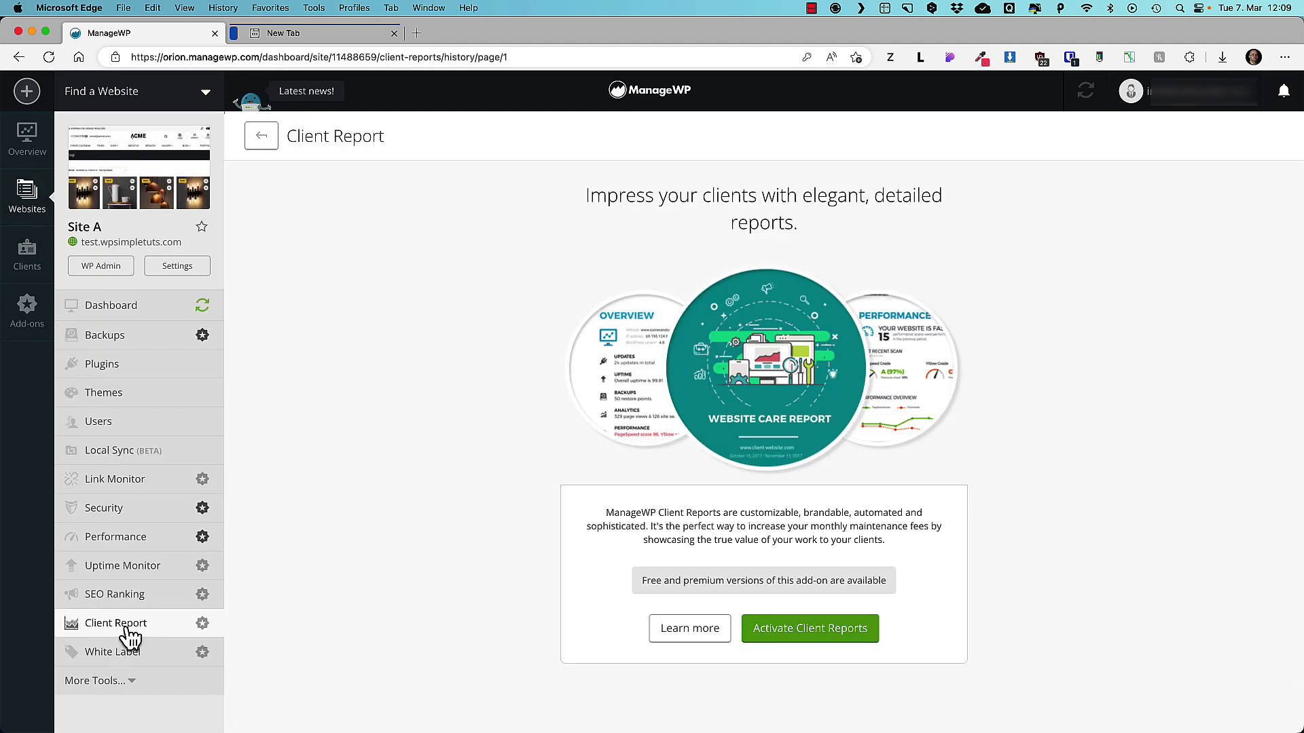
pyautogui.click(848, 634)
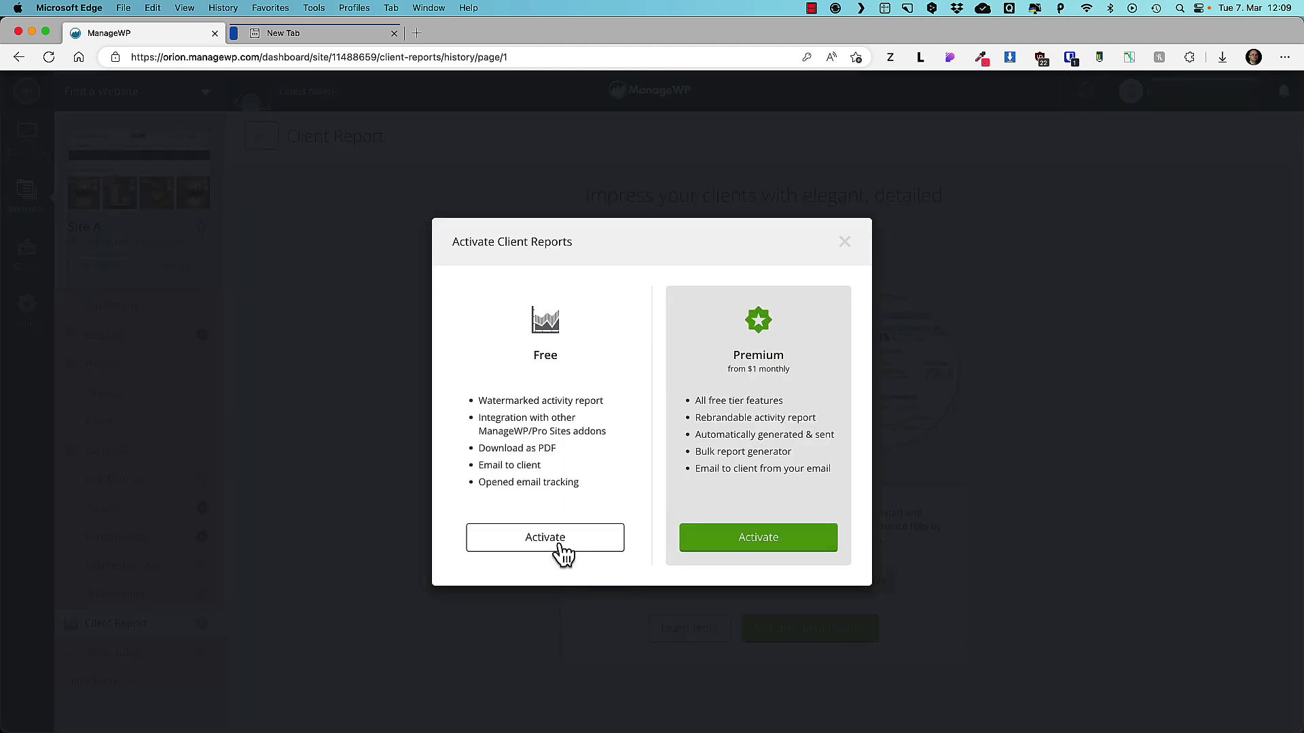
pyautogui.click(536, 538)
pyautogui.click(762, 510)
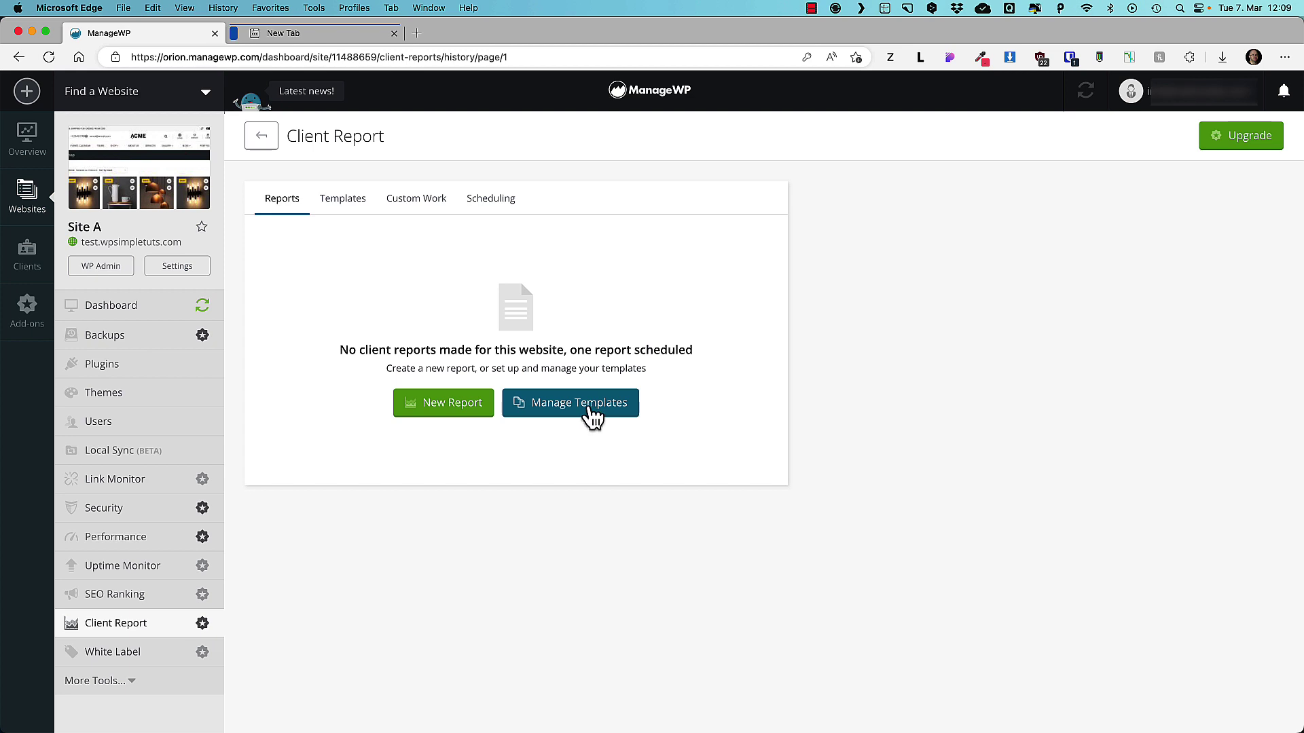
# Start a new client report titled 'Demo titla', checking the language and Updates section options.
pyautogui.click(449, 411)
pyautogui.click(367, 302)
pyautogui.write('Demo titla')
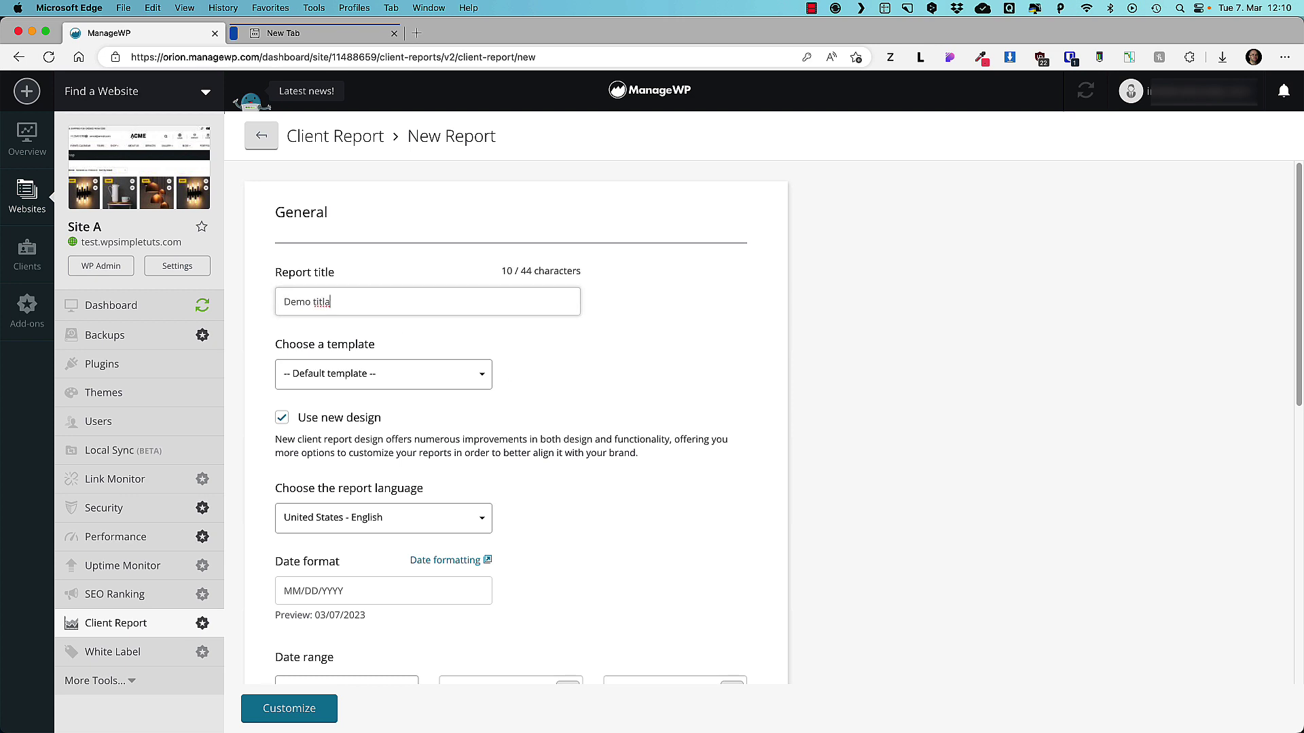
pyautogui.scroll(-5, 442, 350)
pyautogui.scroll(1, 455, 319)
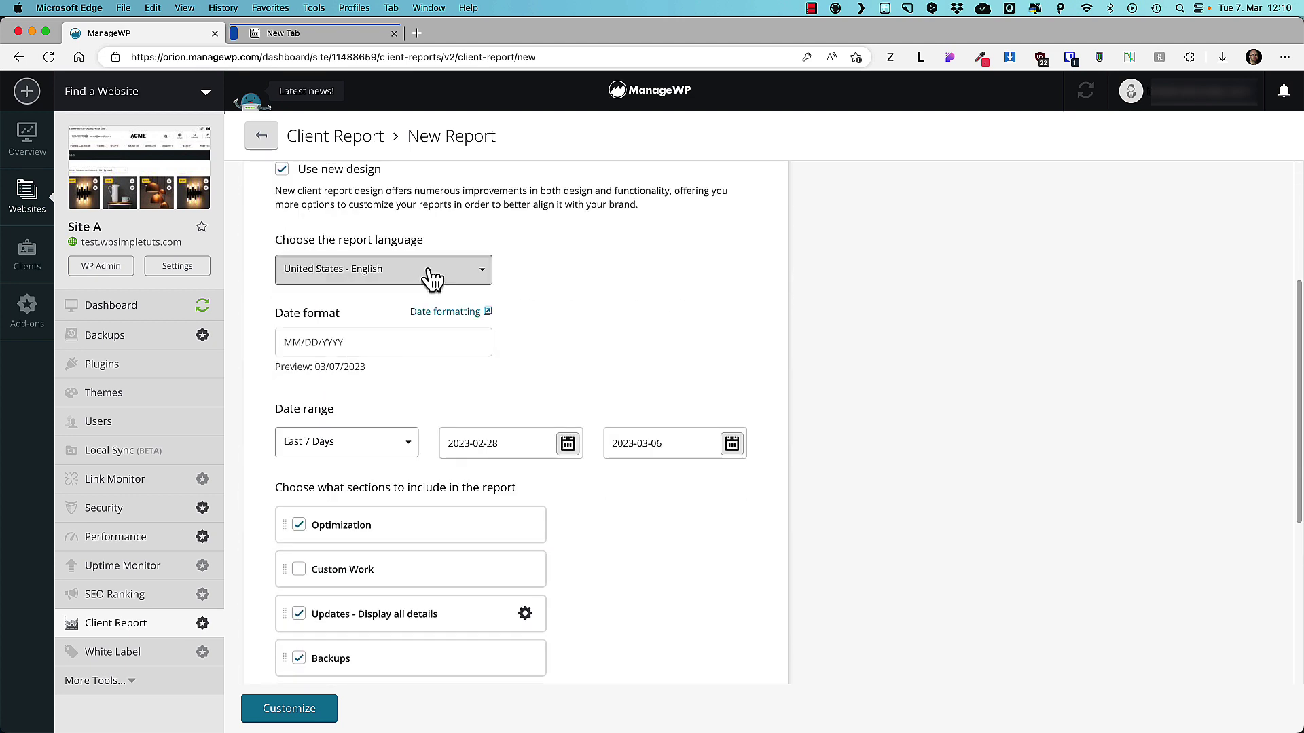
pyautogui.click(473, 272)
pyautogui.click(835, 304)
pyautogui.scroll(-3, 950, 366)
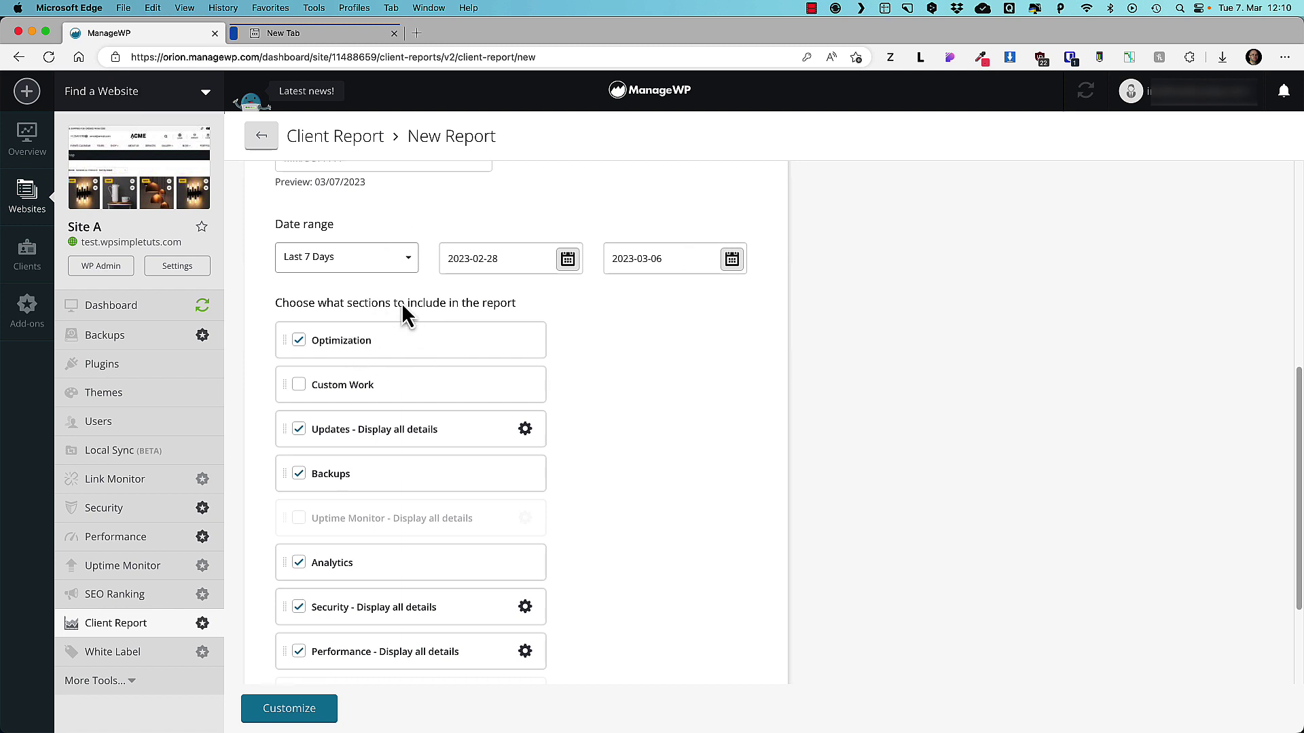
pyautogui.scroll(-2, 367, 375)
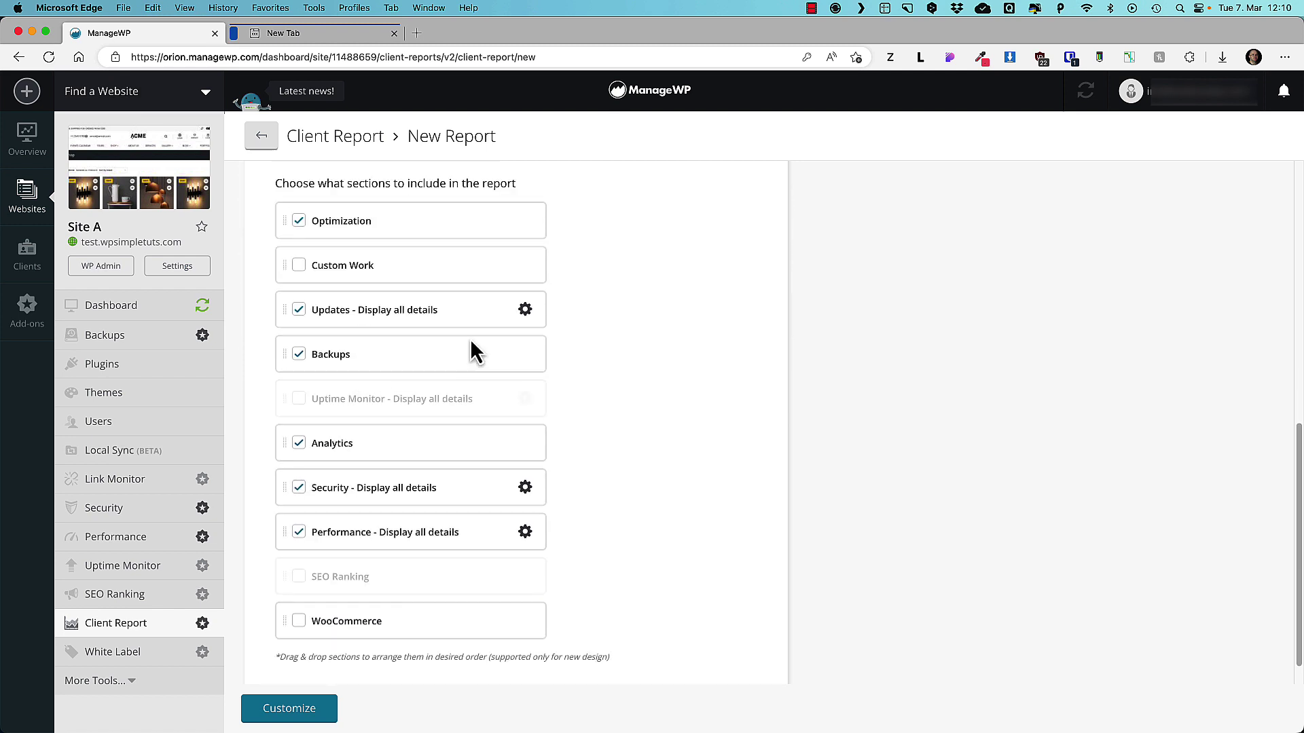
pyautogui.click(525, 311)
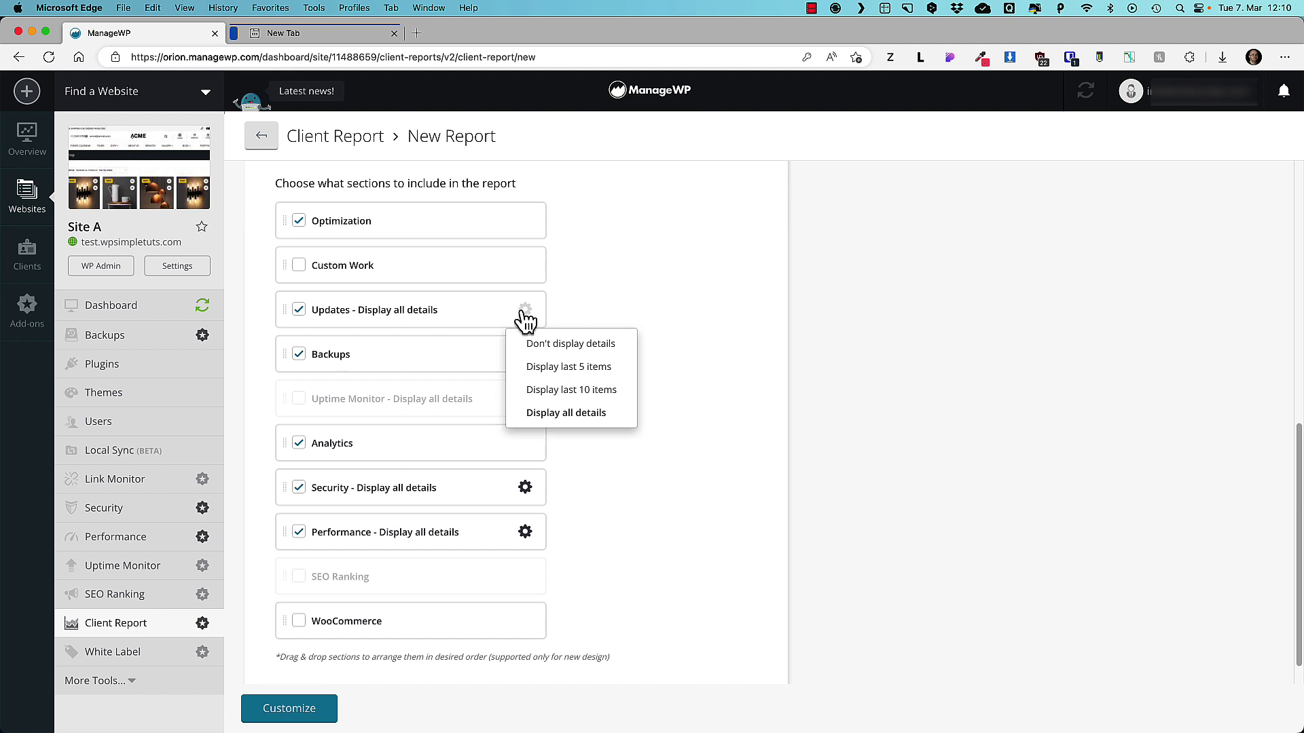
pyautogui.scroll(-1, 753, 383)
# Continue through Customize Report, adding an introduction message, to the Preview & Download step.
pyautogui.click(289, 709)
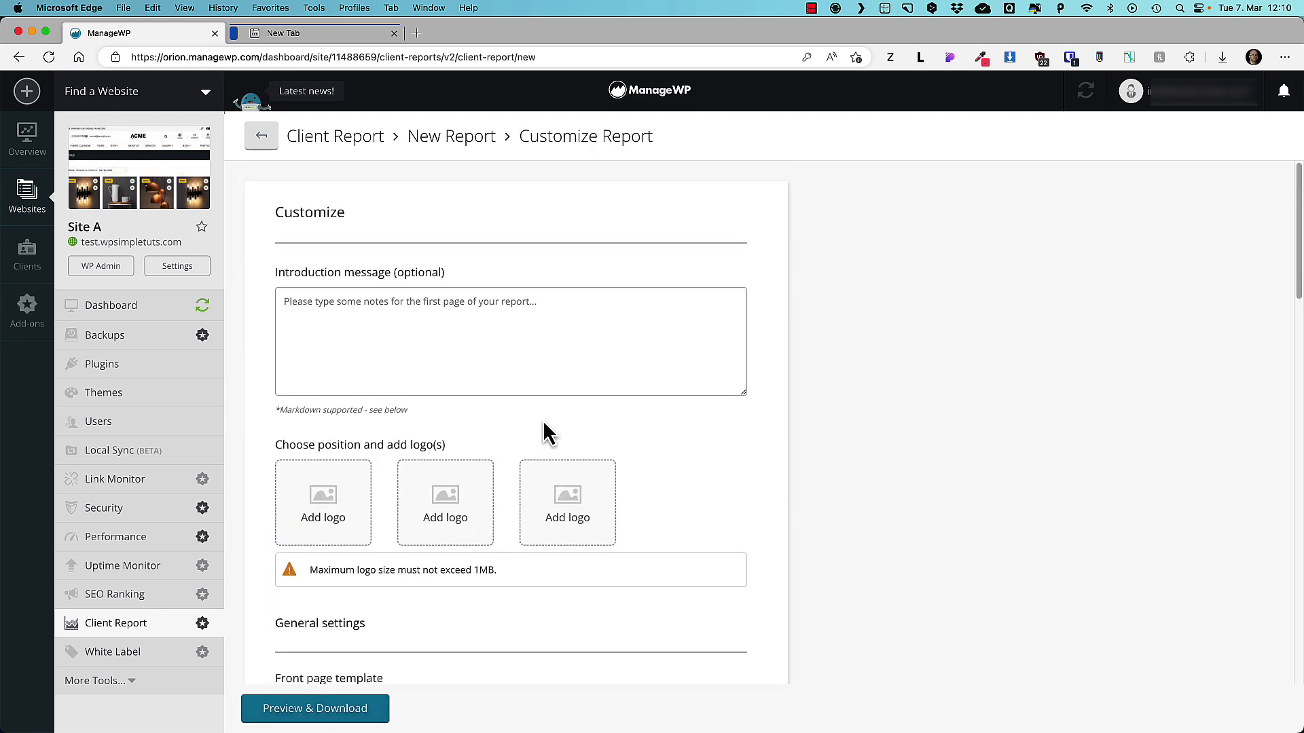
pyautogui.click(396, 307)
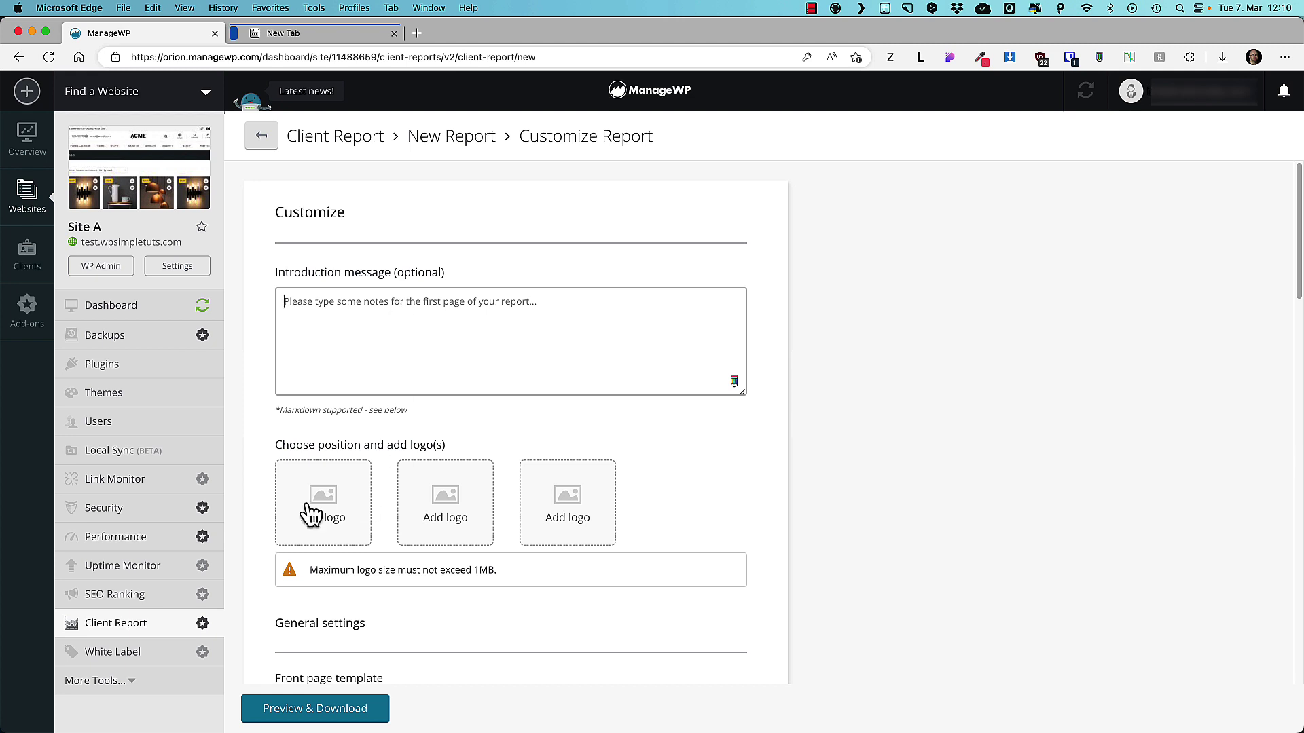
pyautogui.scroll(-5, 489, 536)
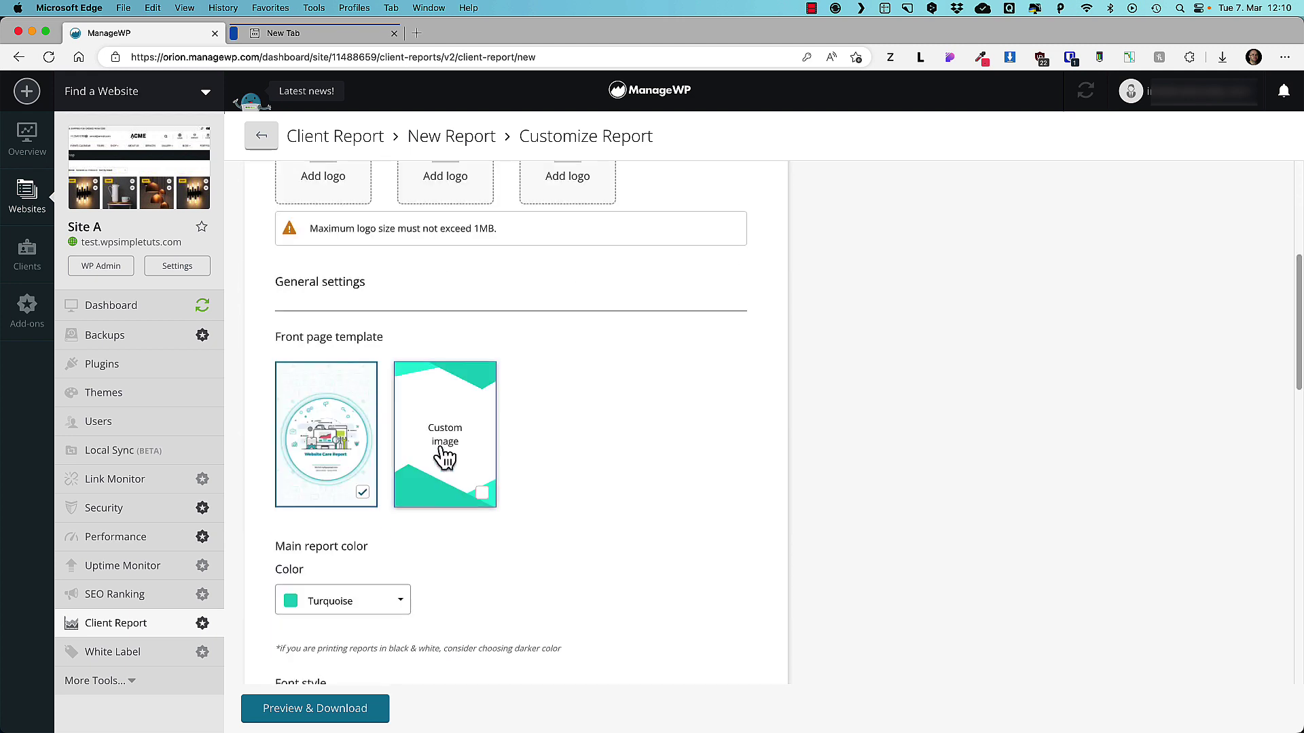
pyautogui.scroll(-1, 445, 452)
pyautogui.scroll(-4, 446, 460)
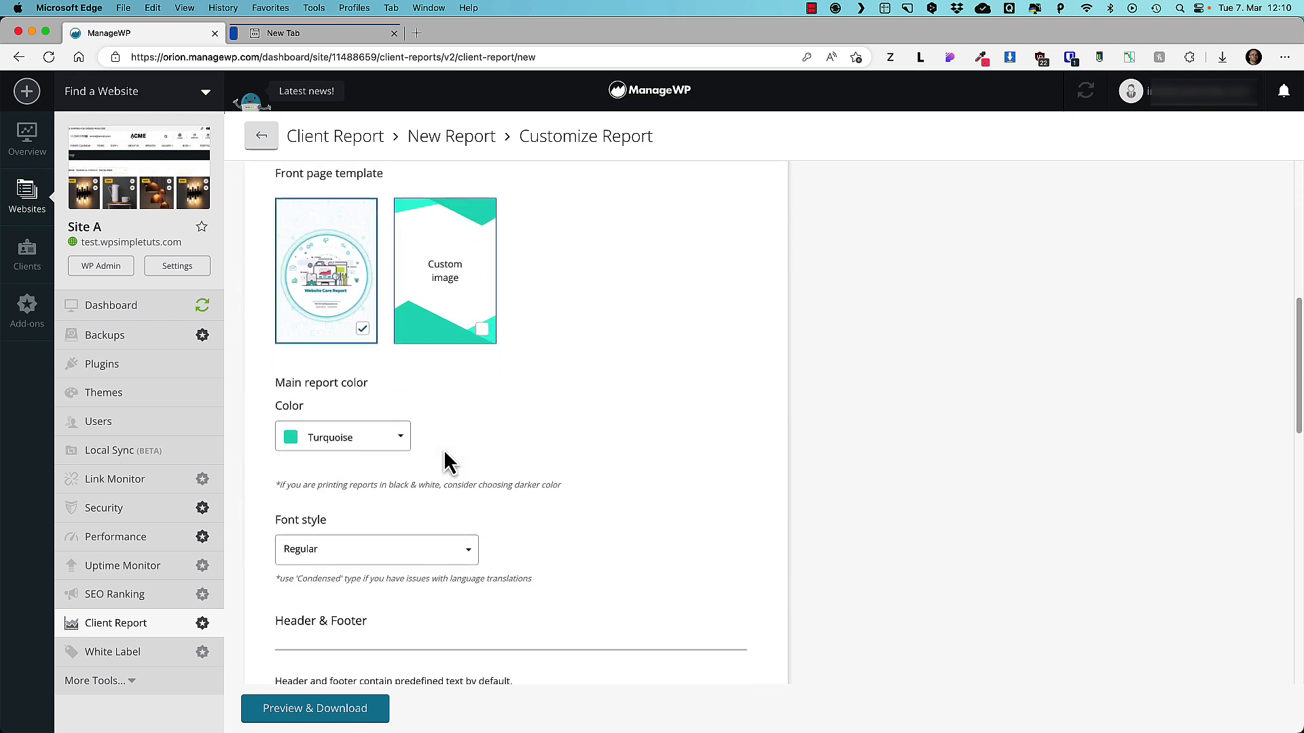
pyautogui.click(316, 715)
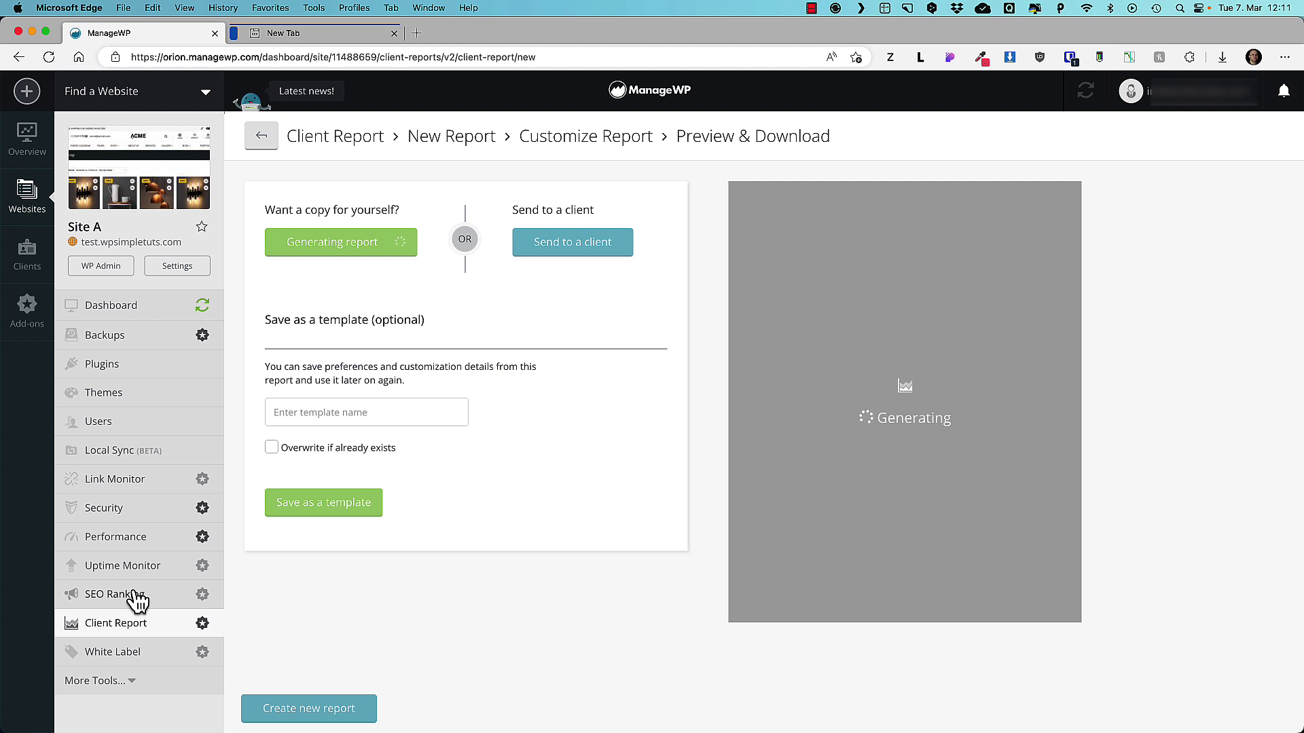
# Visit Overview and Websites, open Site A's WordPress admin in a new tab, then Site A's Backups.
pyautogui.click(27, 138)
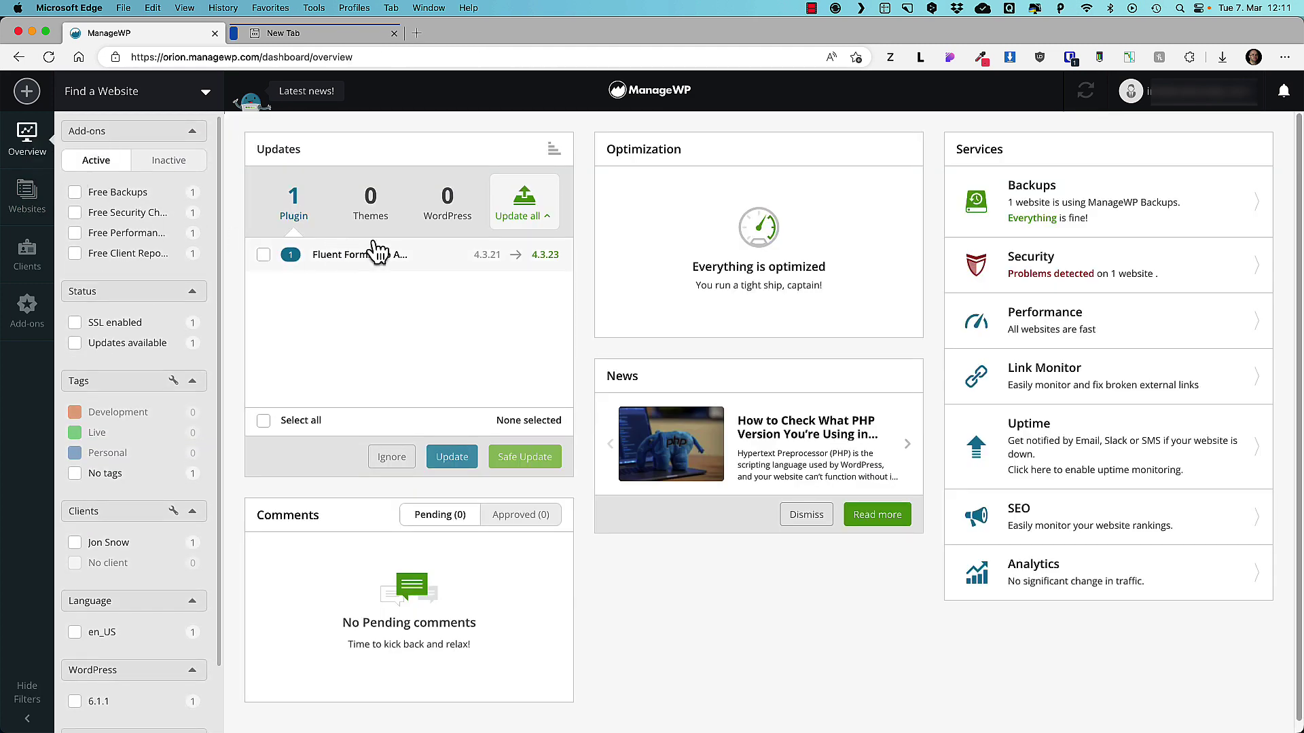
pyautogui.click(30, 209)
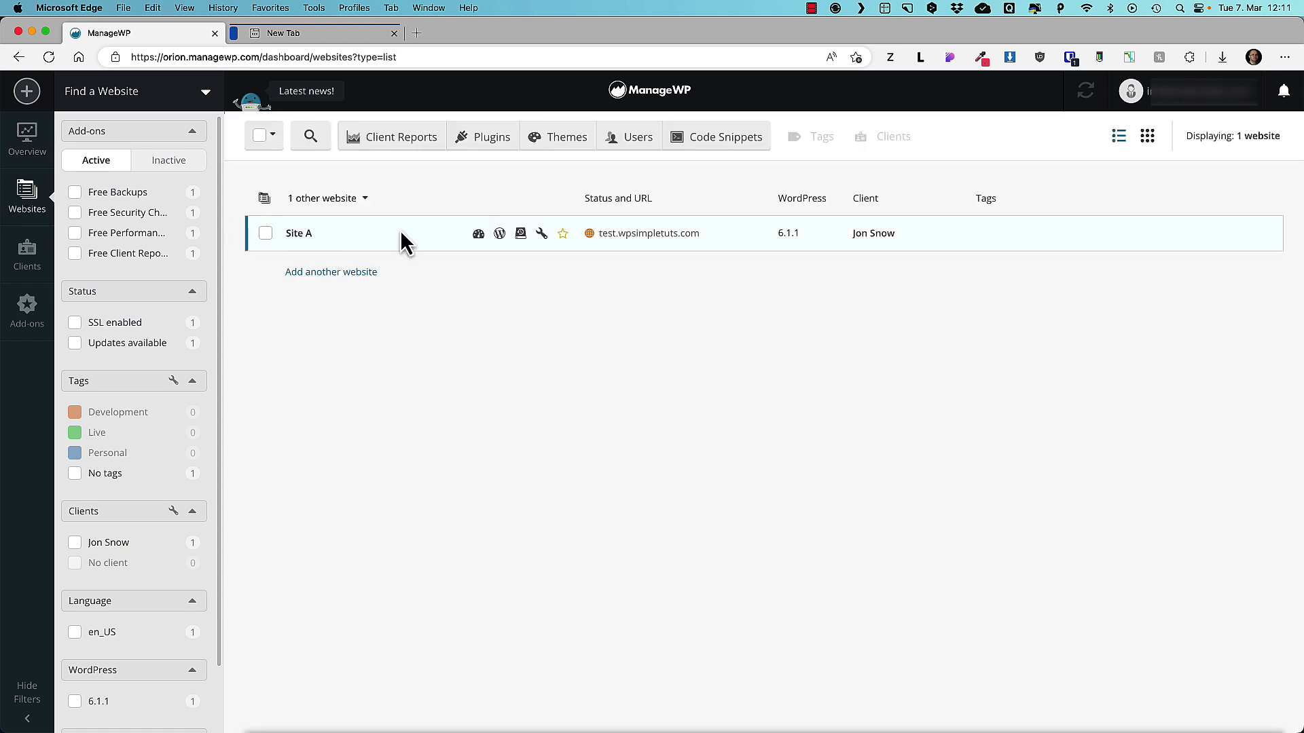
pyautogui.click(478, 235)
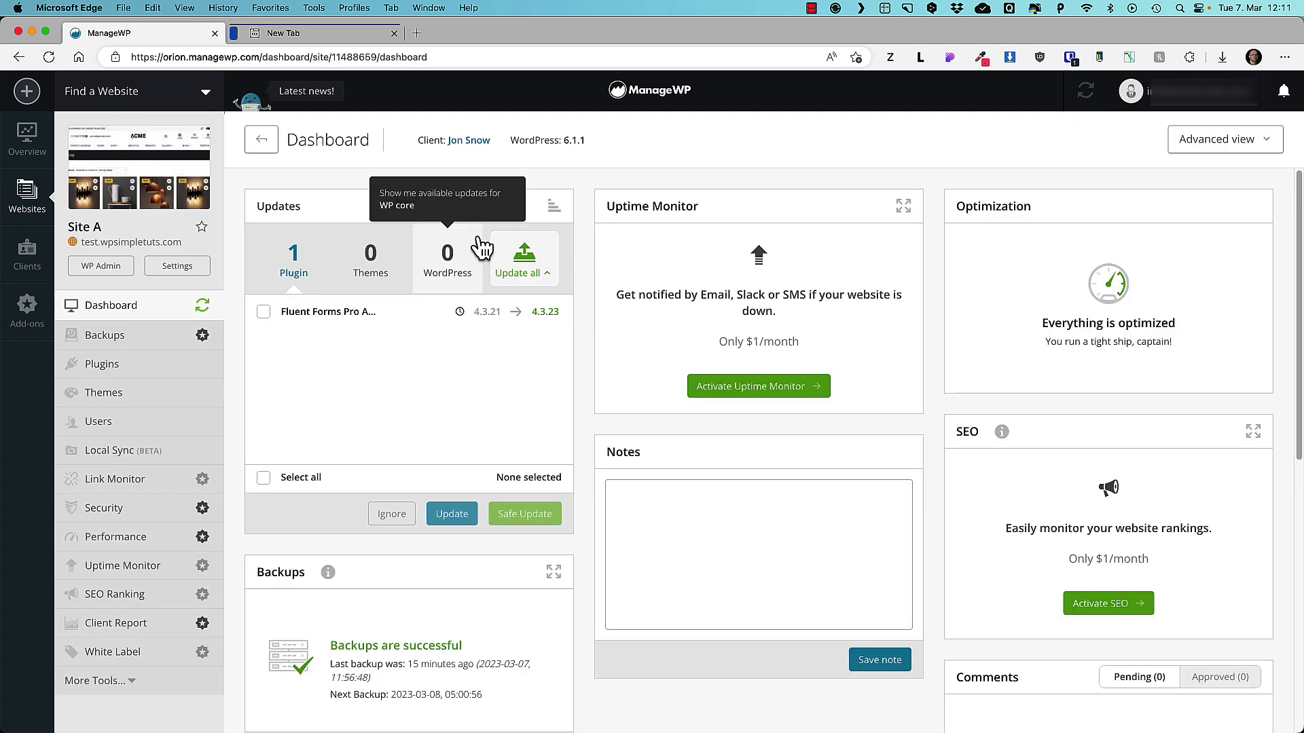
pyautogui.press('super+bracketleft')
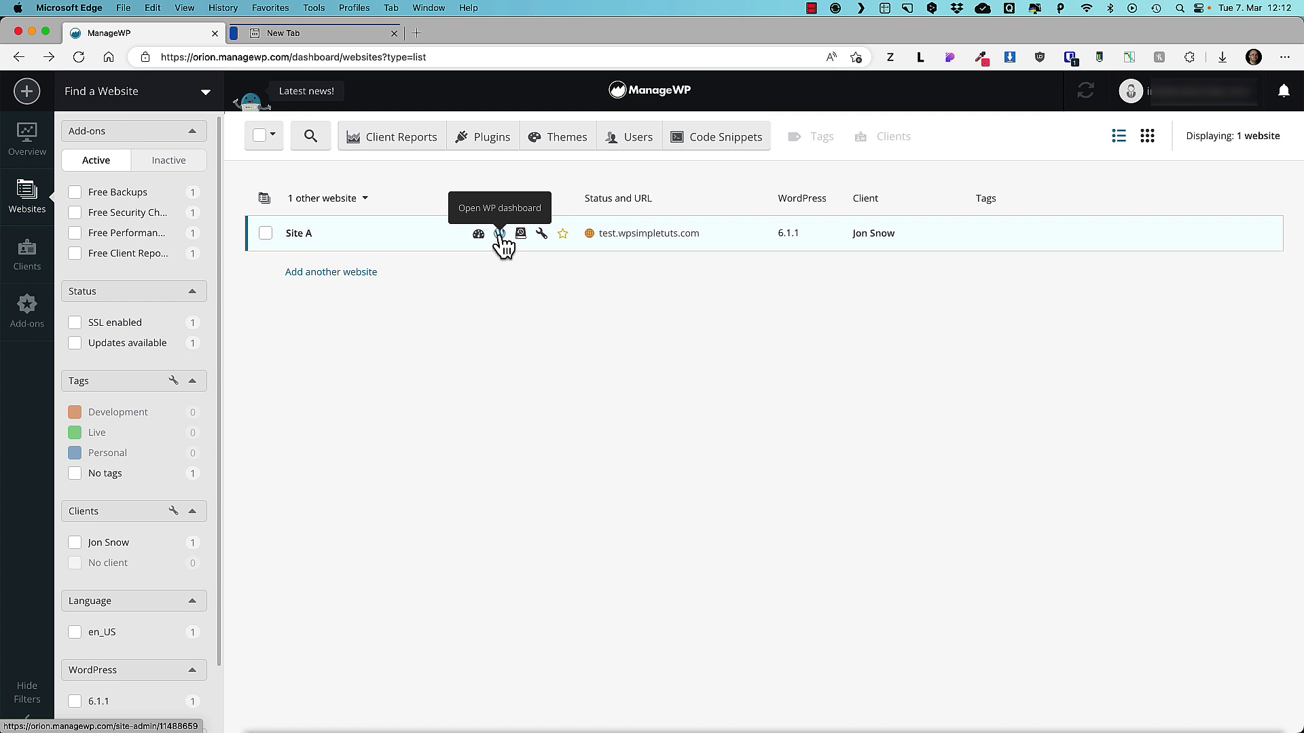
pyautogui.click(500, 234)
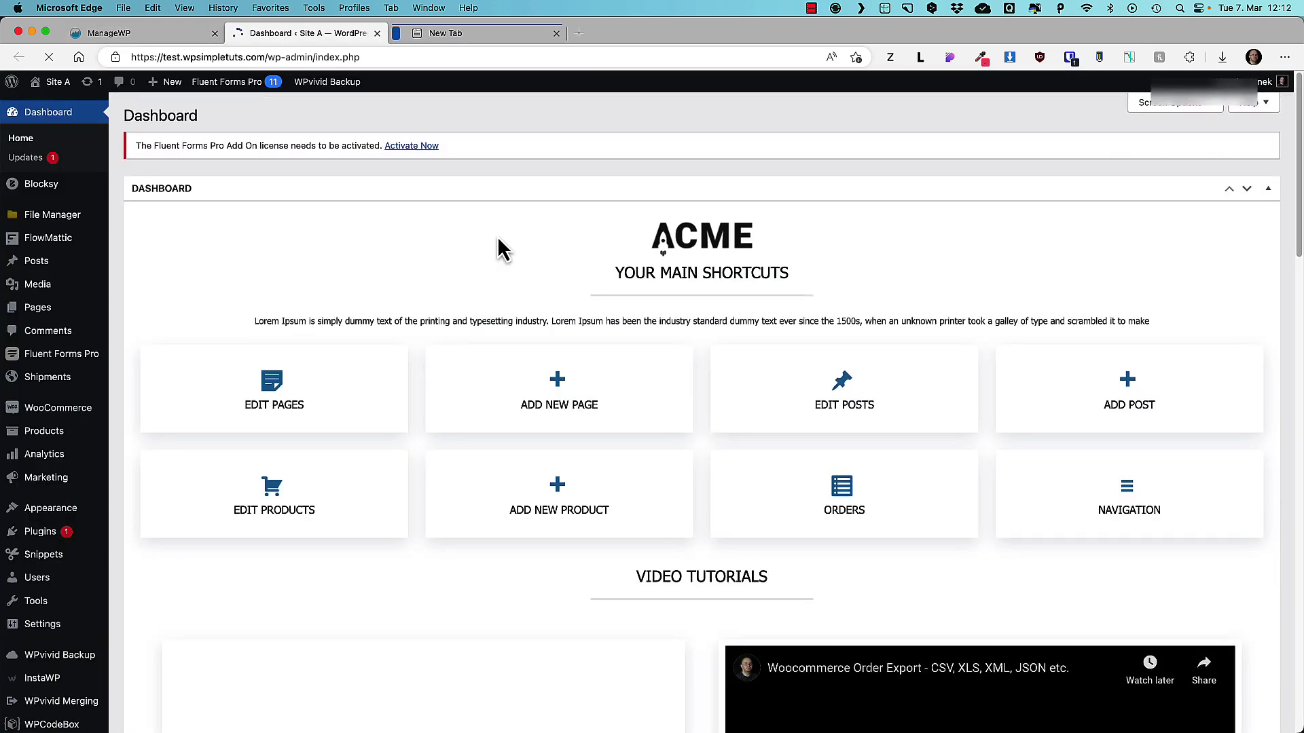
pyautogui.click(131, 36)
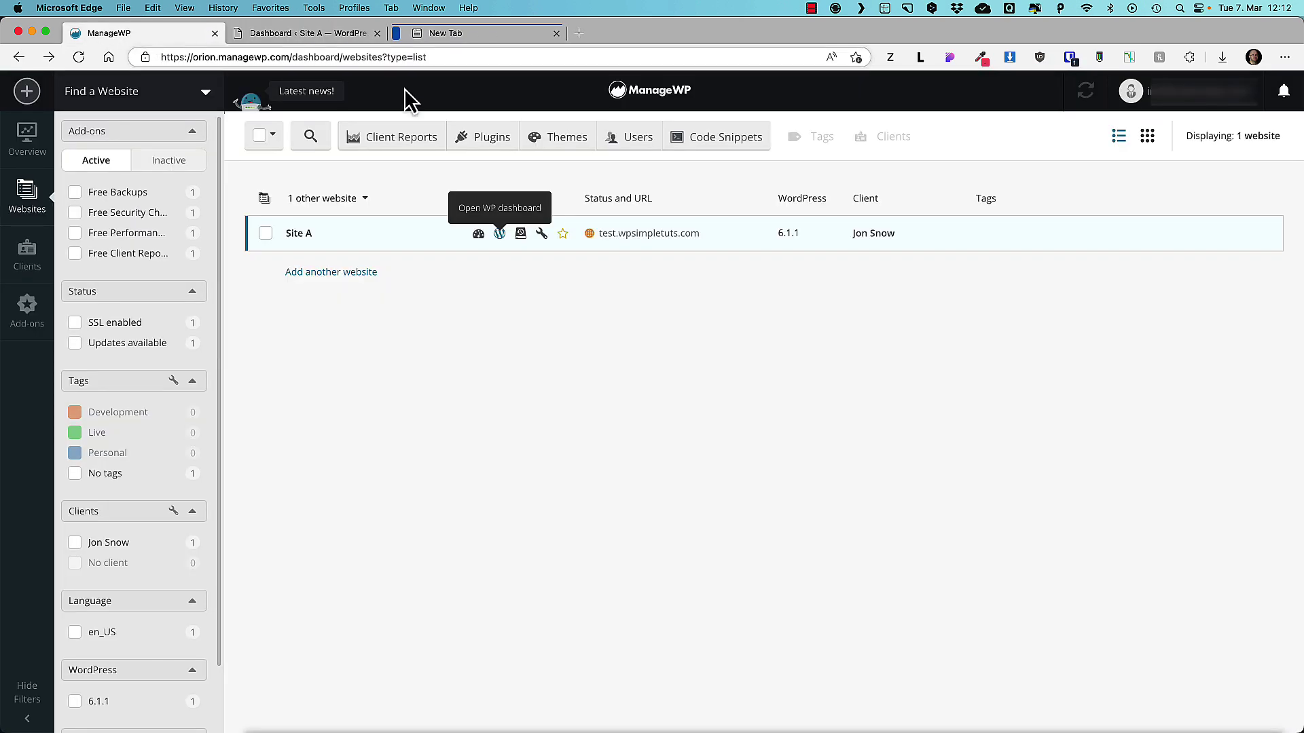
pyautogui.click(521, 233)
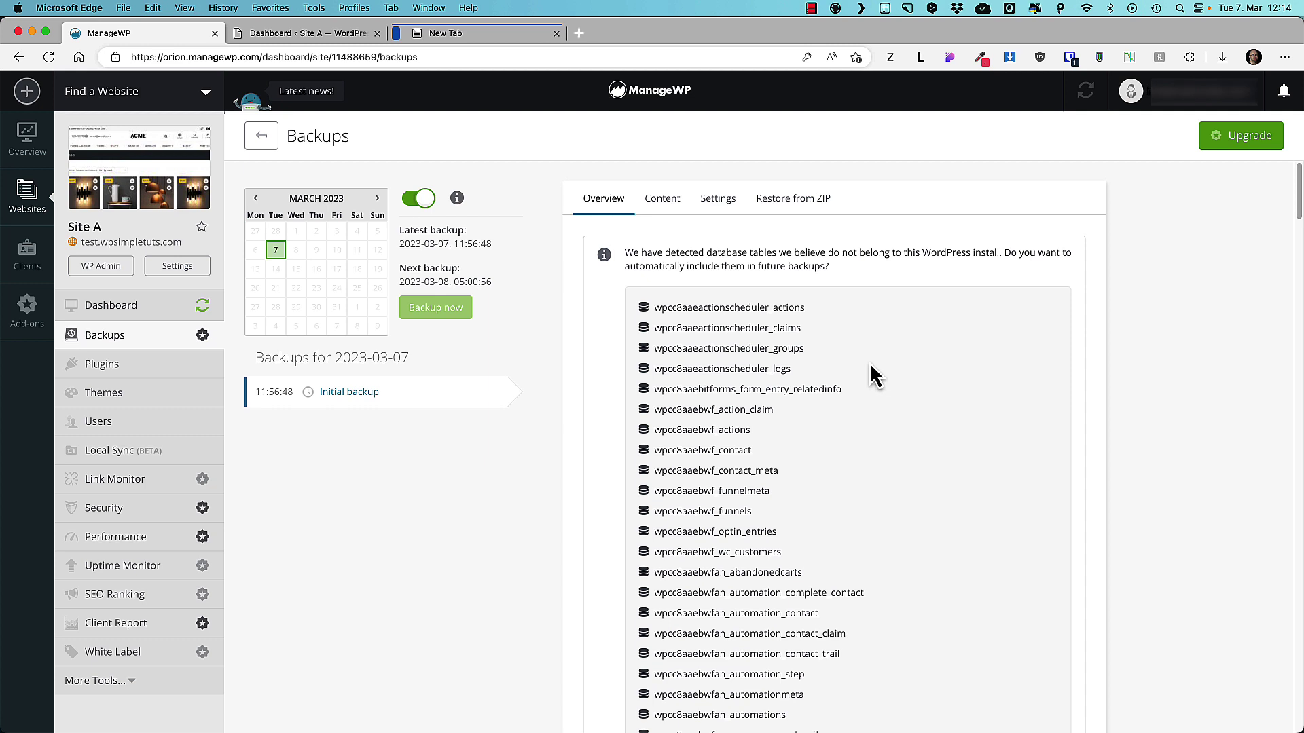
# Show the initial backup's contents (Files 630.43 MB, Database 33.33 MB) and cancel the $2/month cloning offer.
pyautogui.click(663, 198)
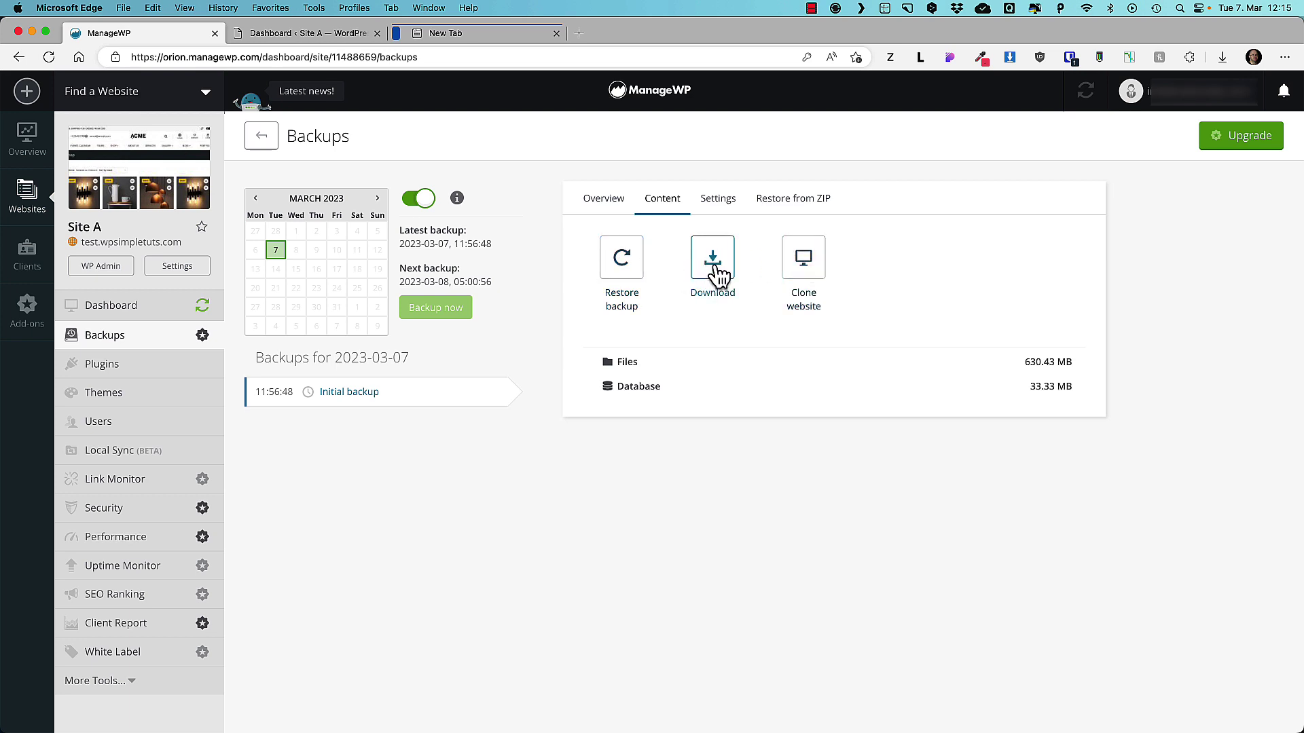
pyautogui.click(807, 269)
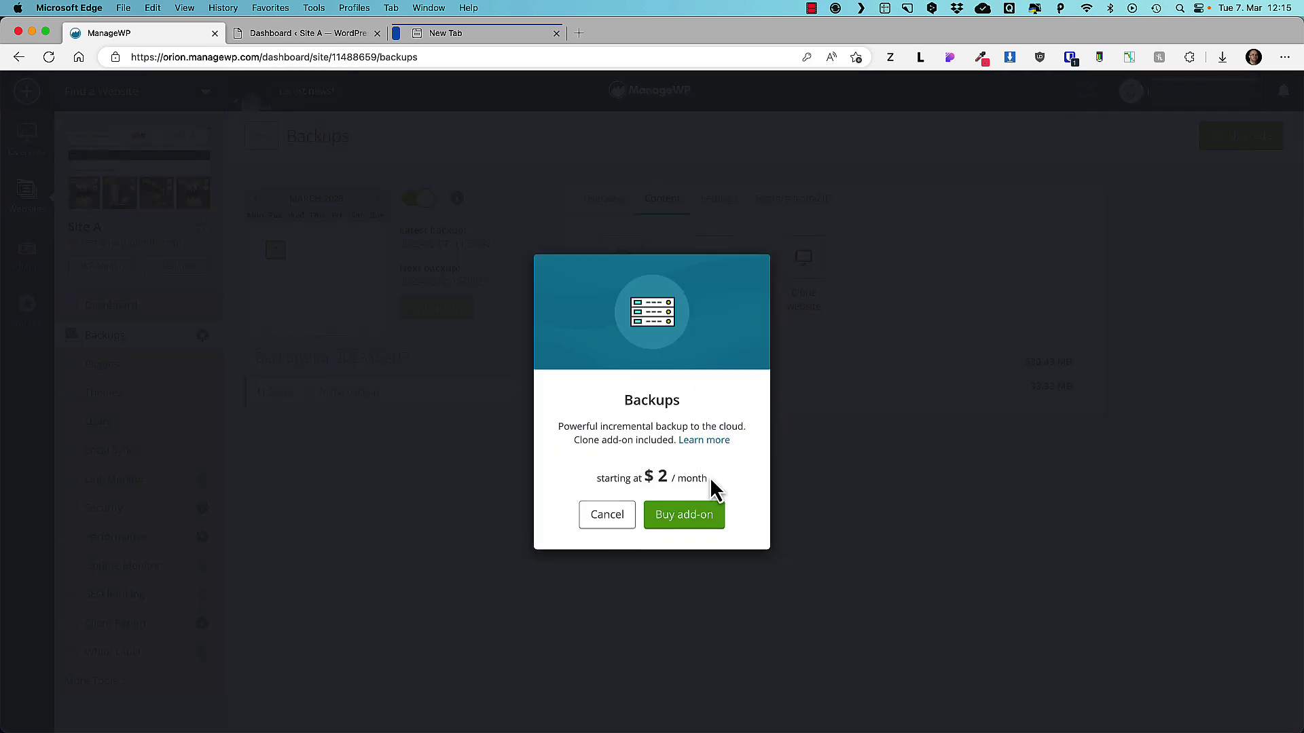
pyautogui.moveTo(711, 482); pyautogui.dragTo(593, 489)
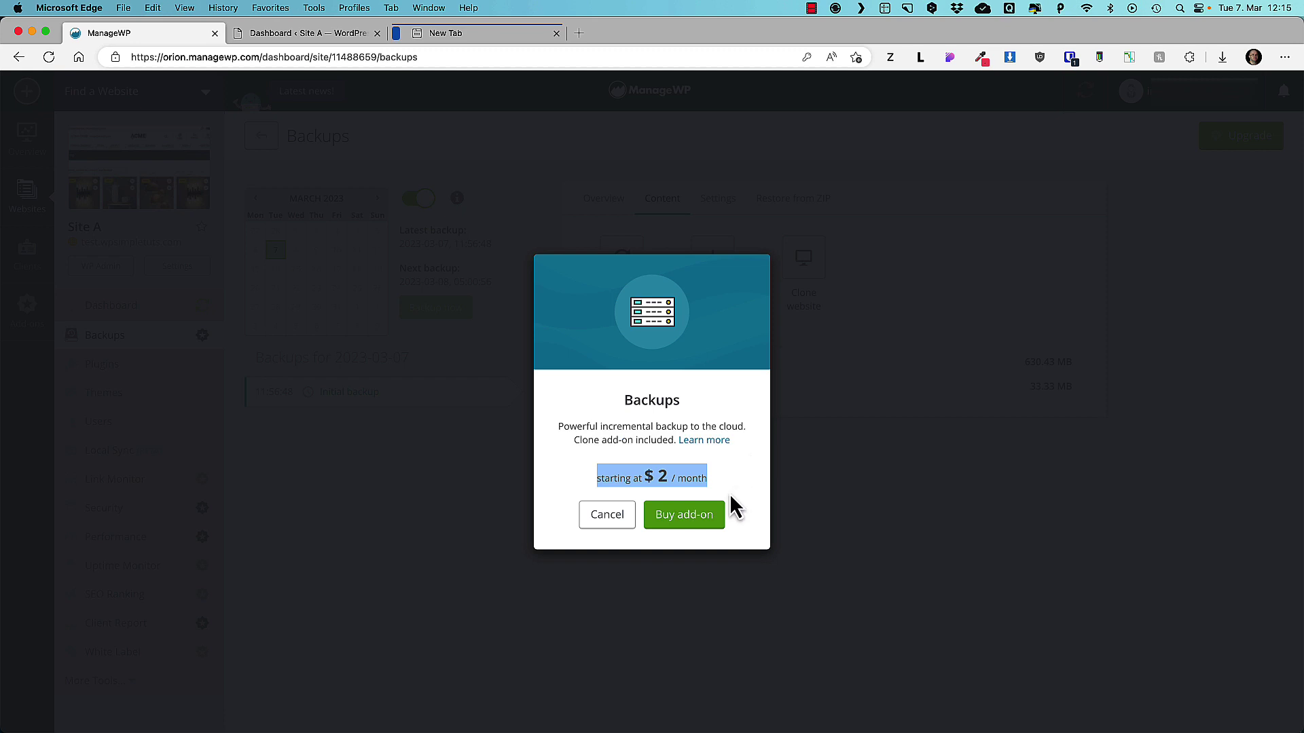
pyautogui.click(604, 516)
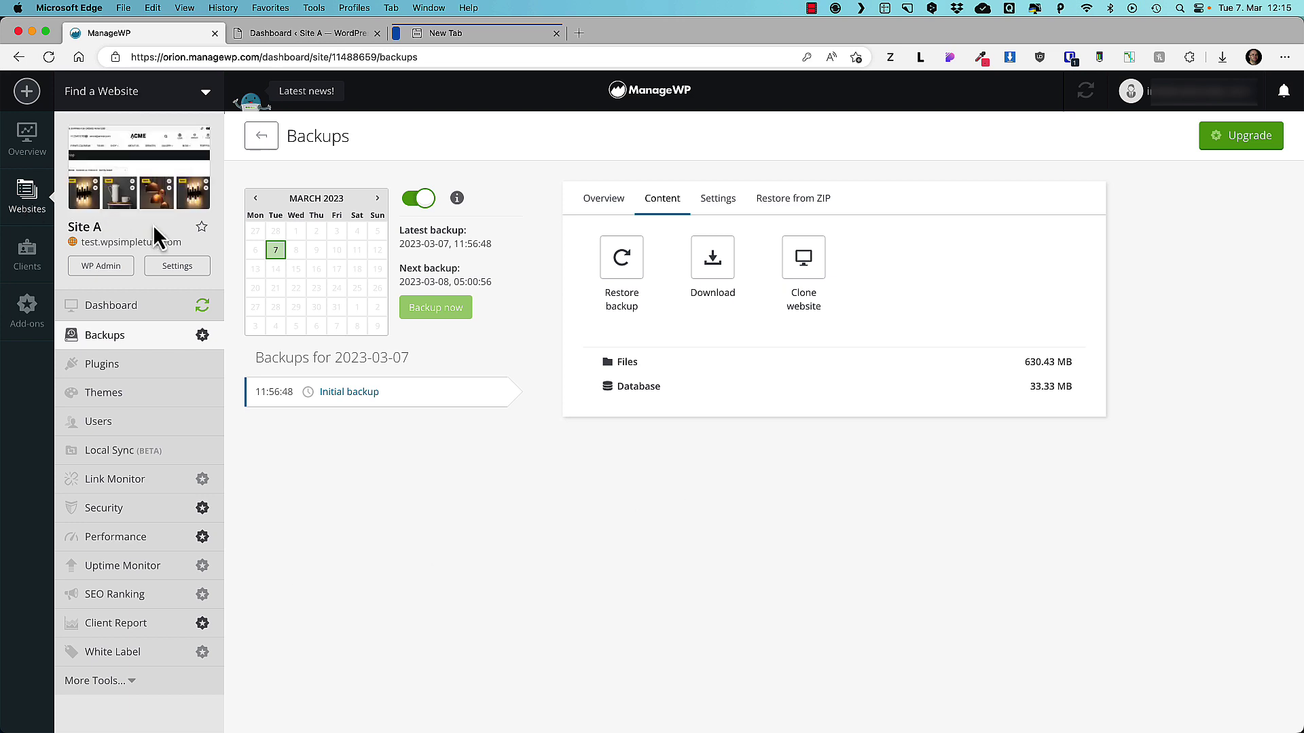
pyautogui.click(135, 681)
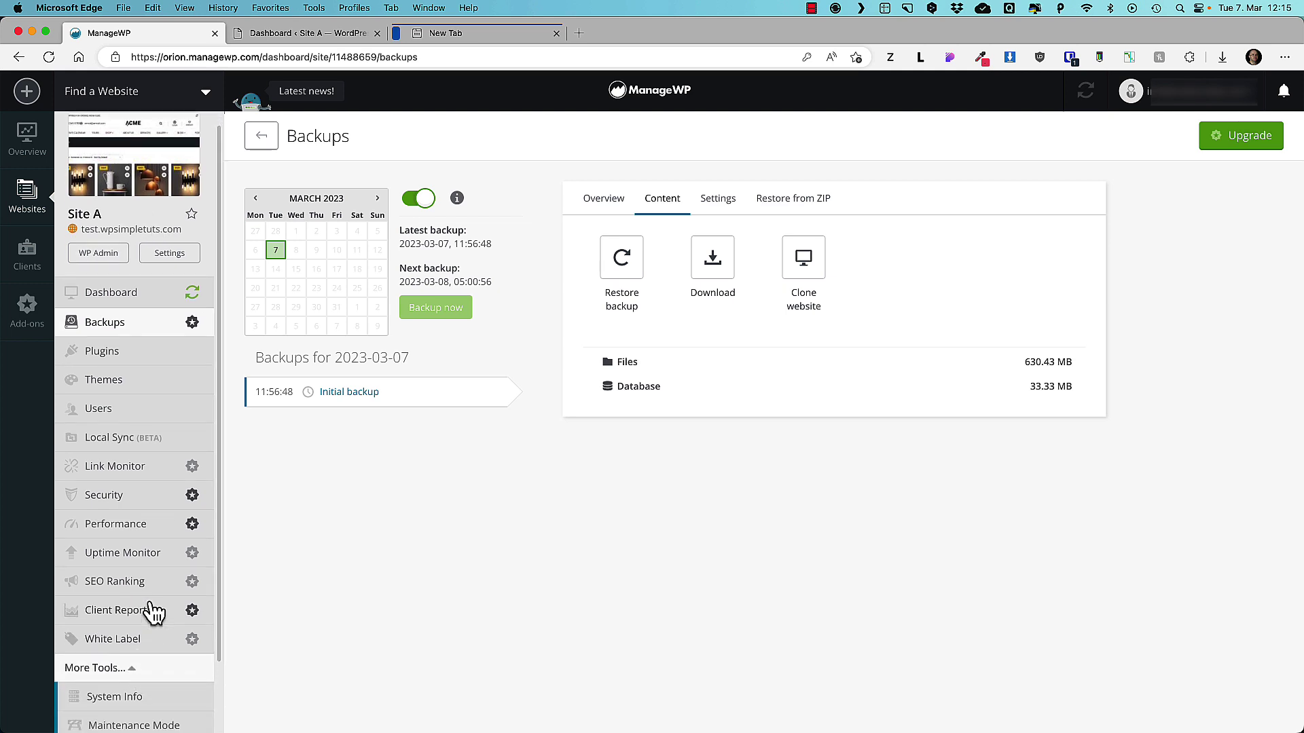
# Check Site A's System Info, then activate Maintenance Mode.
pyautogui.click(133, 620)
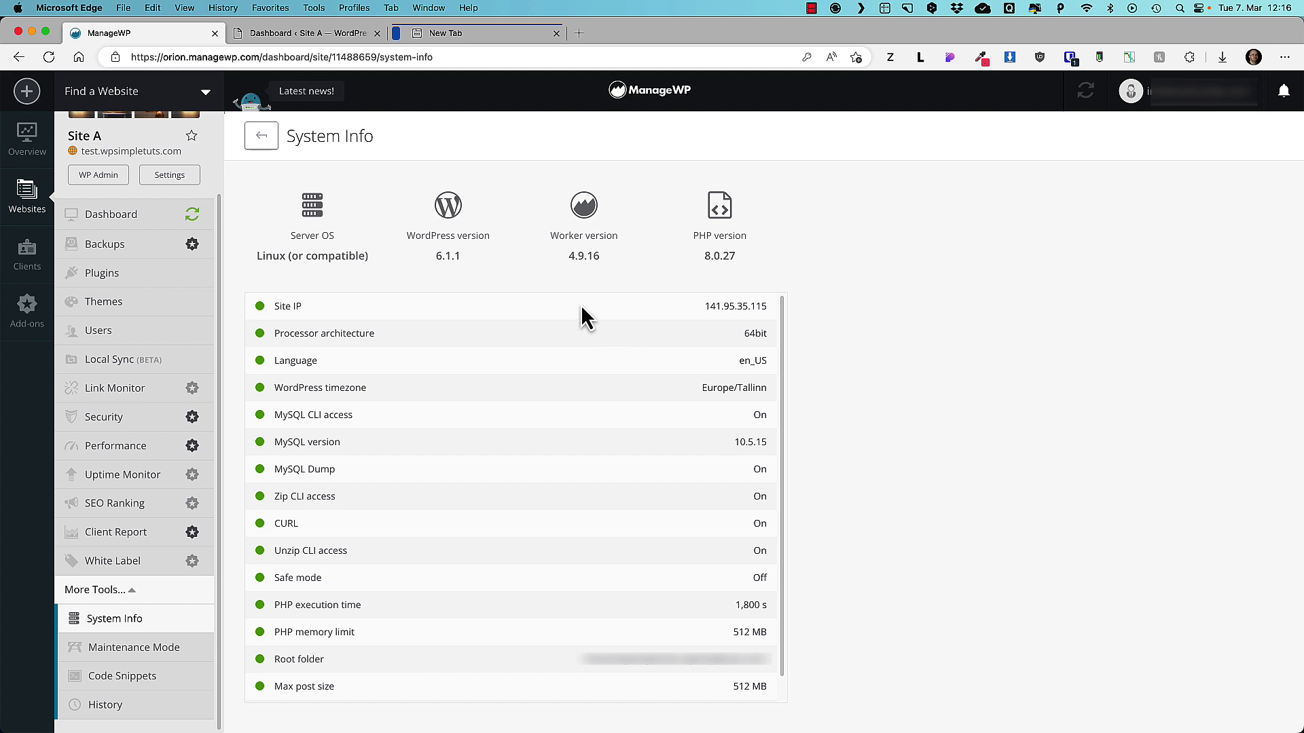
pyautogui.click(148, 648)
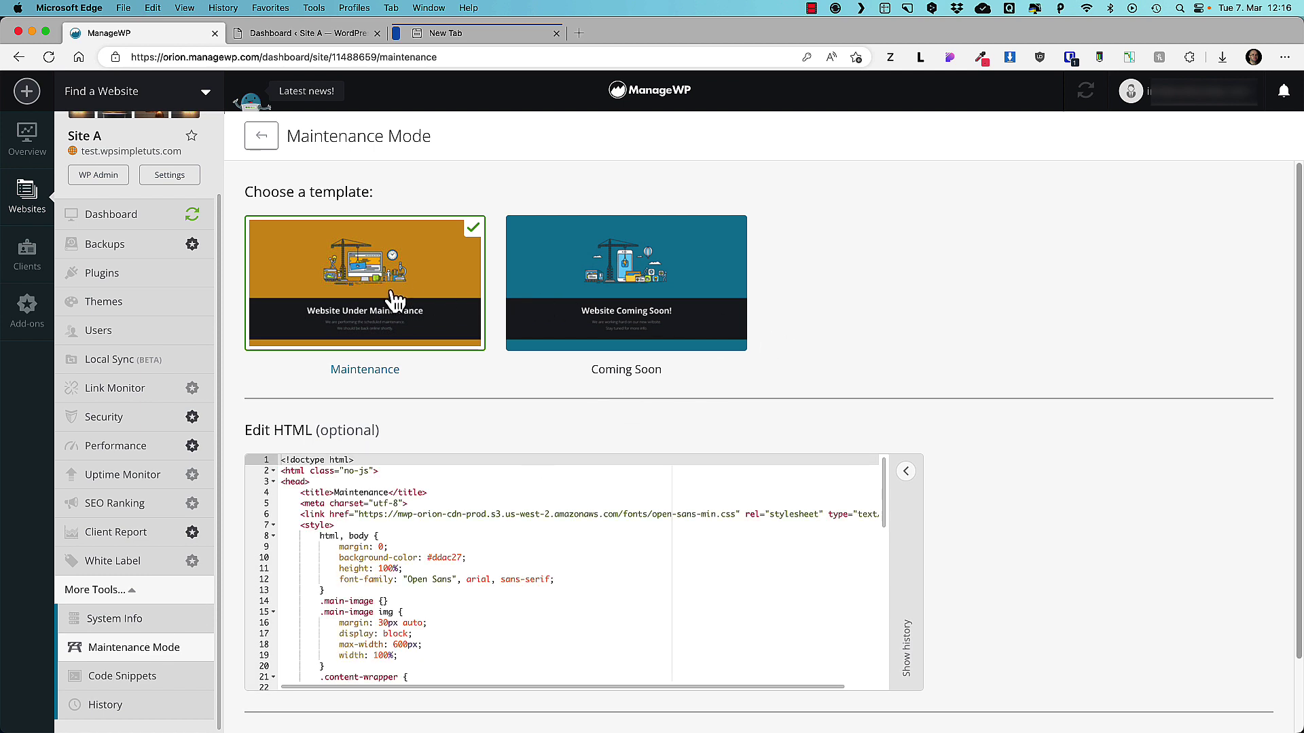
pyautogui.scroll(-3, 1110, 543)
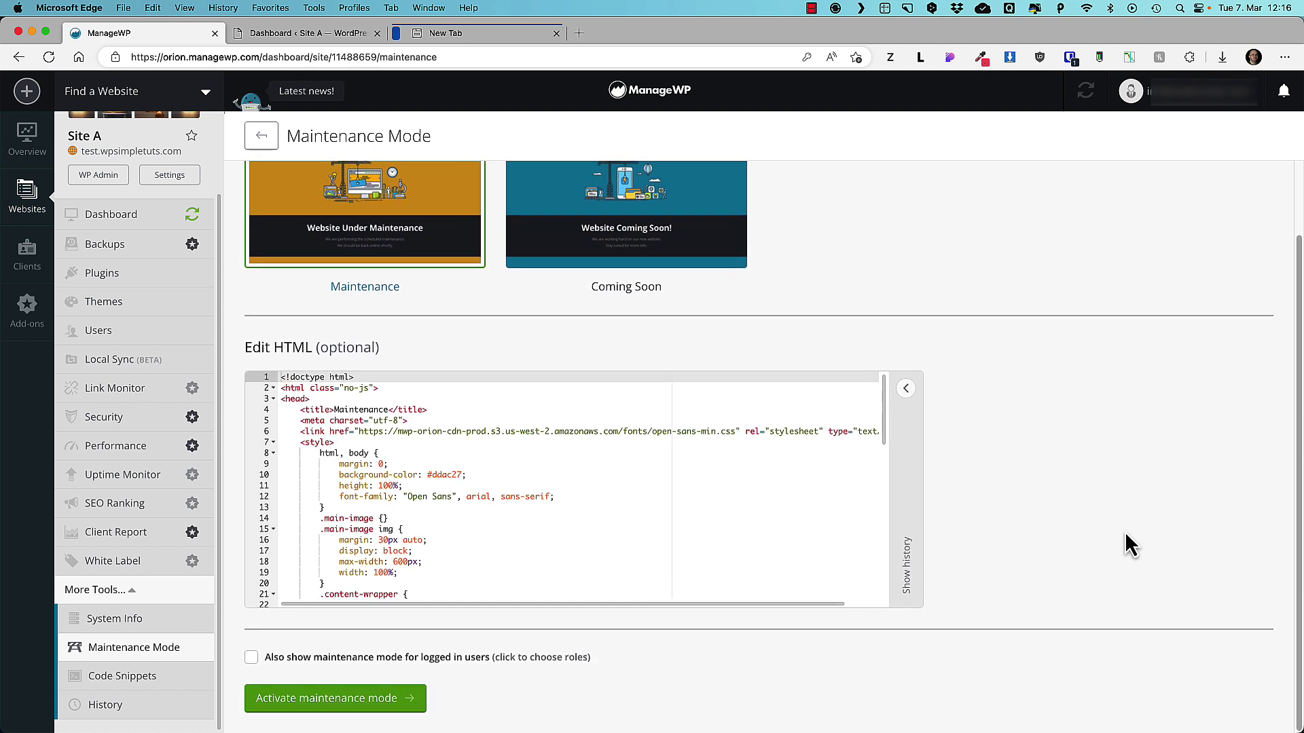
pyautogui.click(352, 706)
# Load Site A's address in a private window to see the maintenance page as a visitor.
pyautogui.click(306, 33)
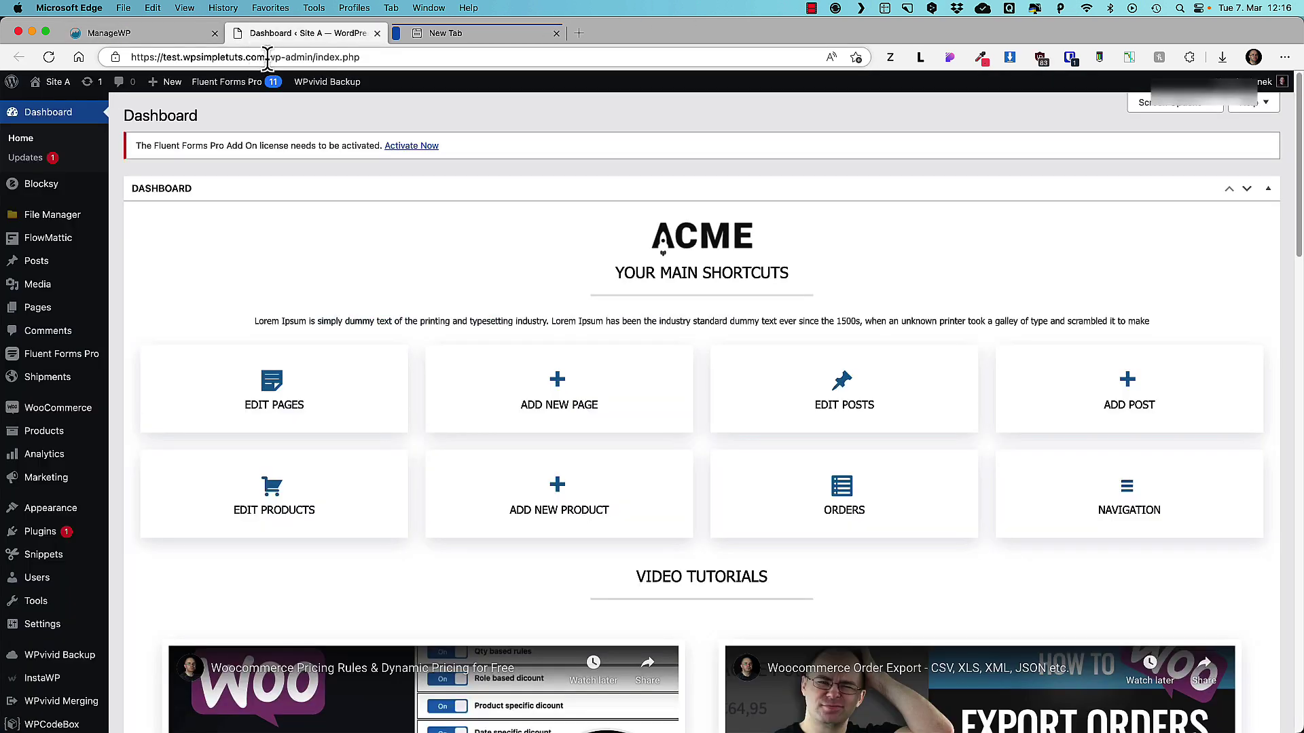
pyautogui.moveTo(265, 57); pyautogui.dragTo(124, 61)
pyautogui.press('super+c')
pyautogui.press('super+shift+n')
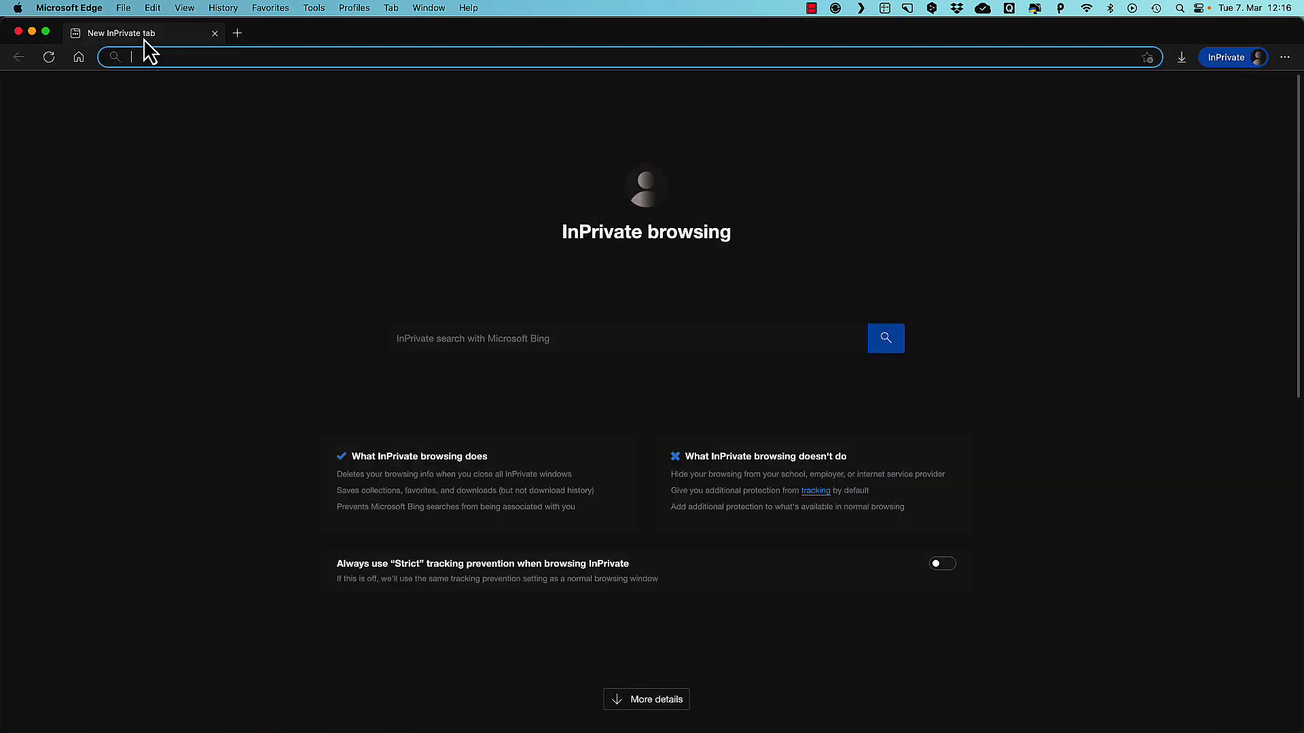
pyautogui.press('super+v')
pyautogui.press('Return')
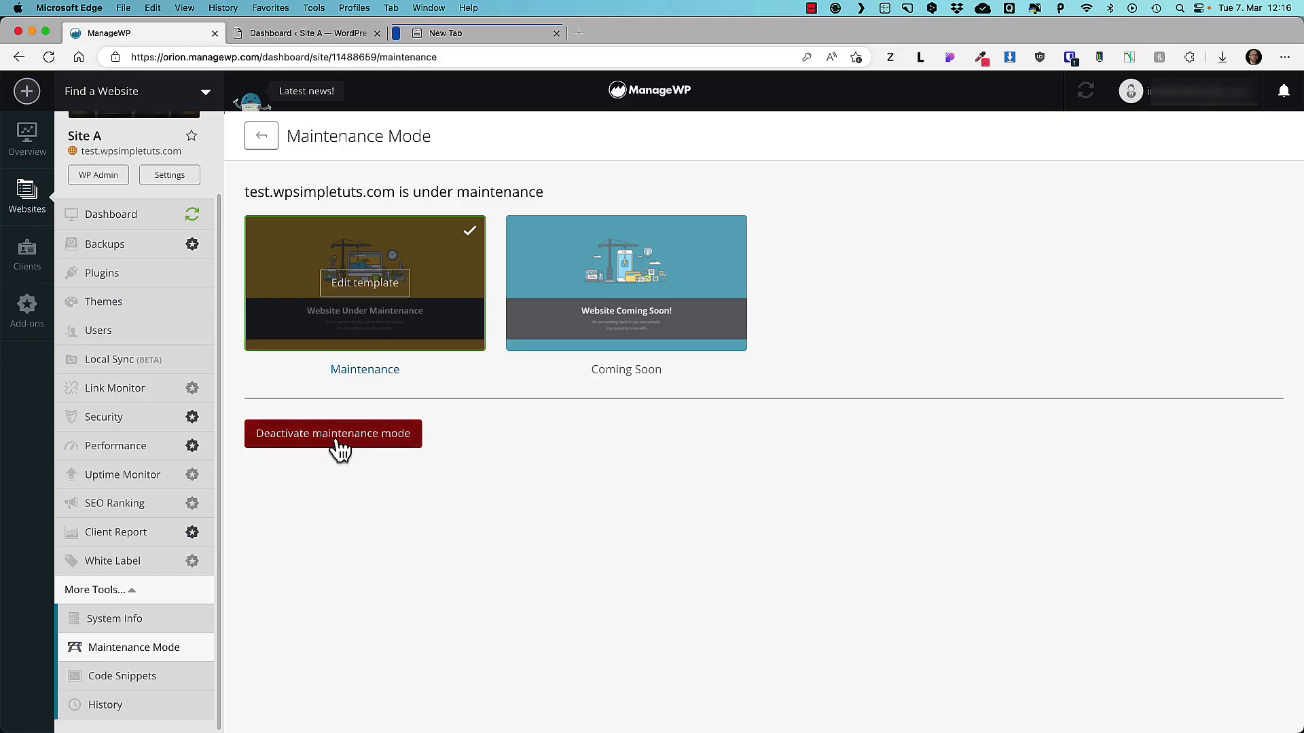
# Deactivate maintenance mode, confirm the site is live again, and go to Code Snippets.
pyautogui.click(335, 438)
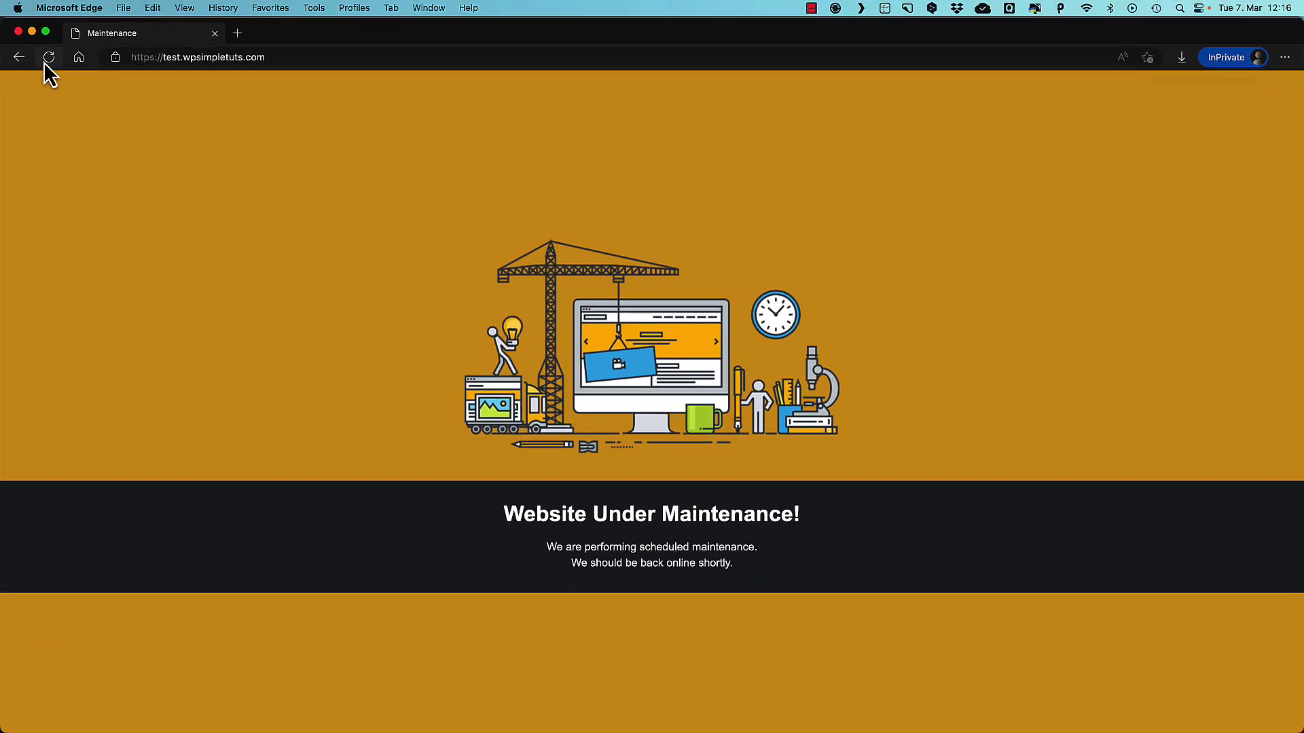
pyautogui.click(45, 60)
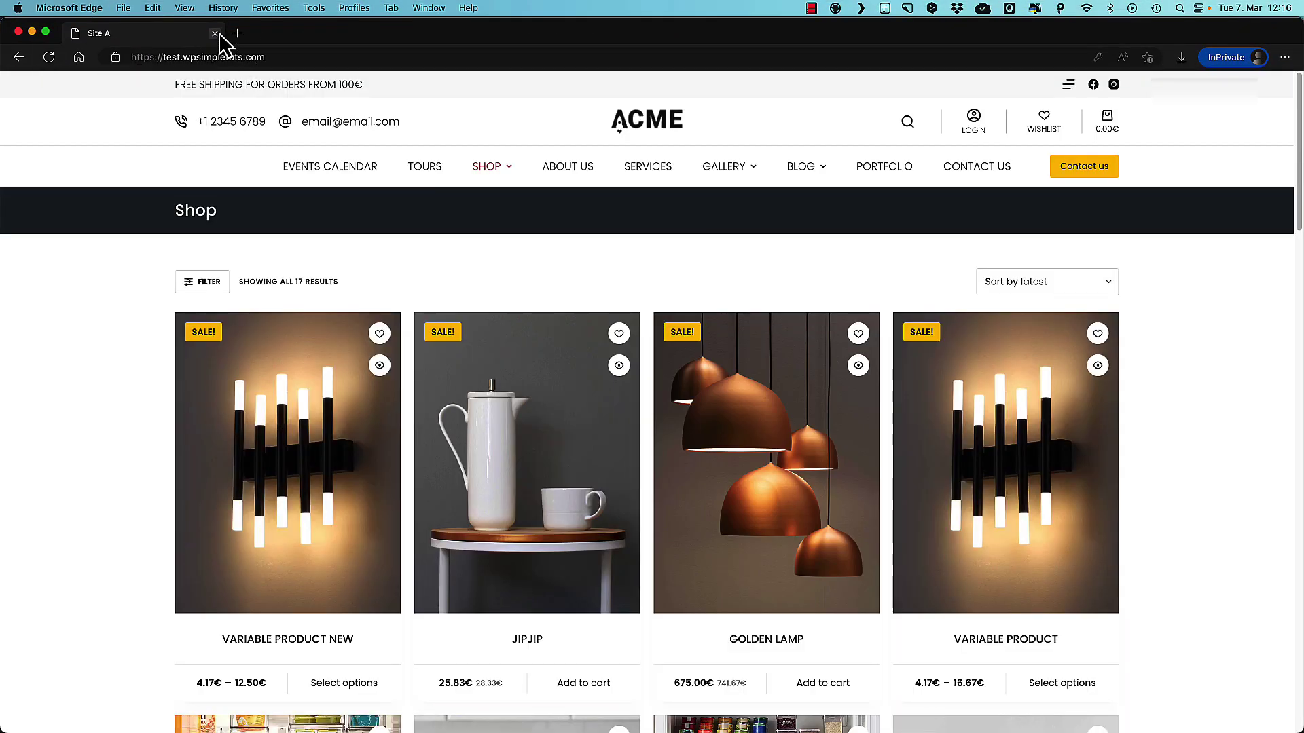
pyautogui.click(214, 33)
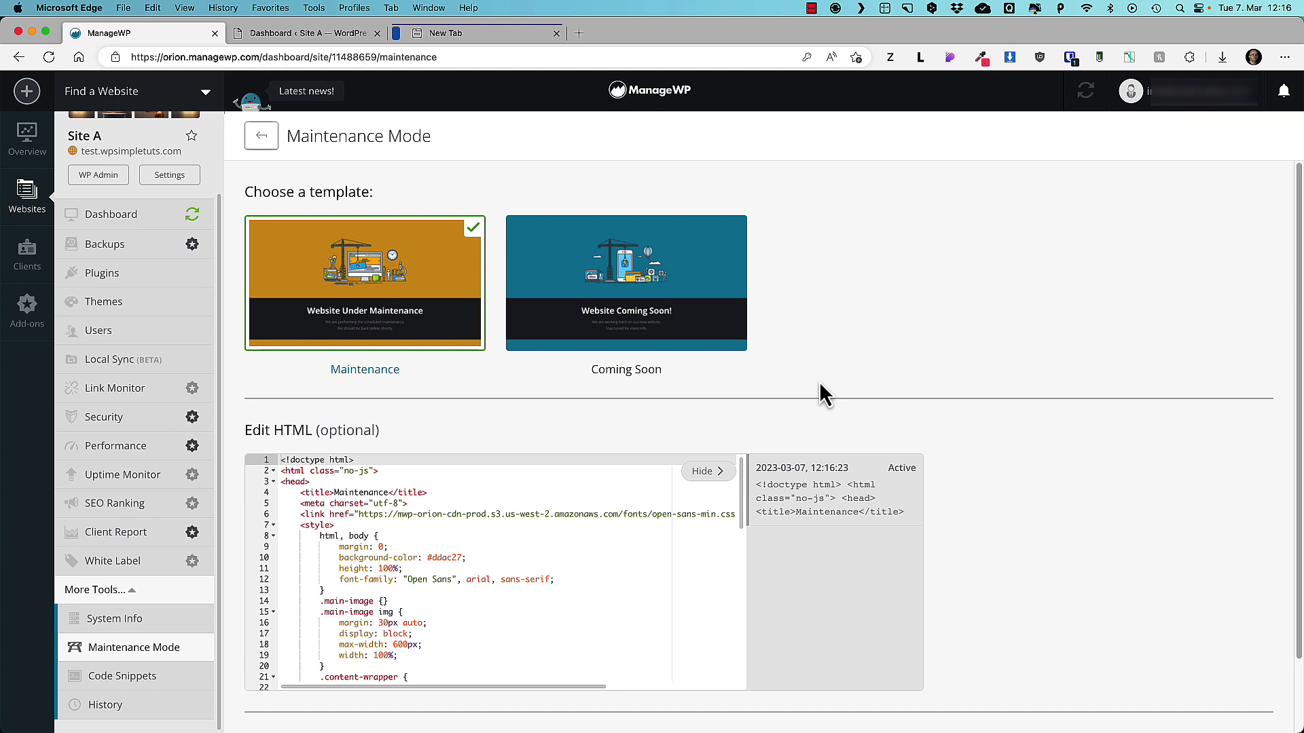
pyautogui.click(133, 677)
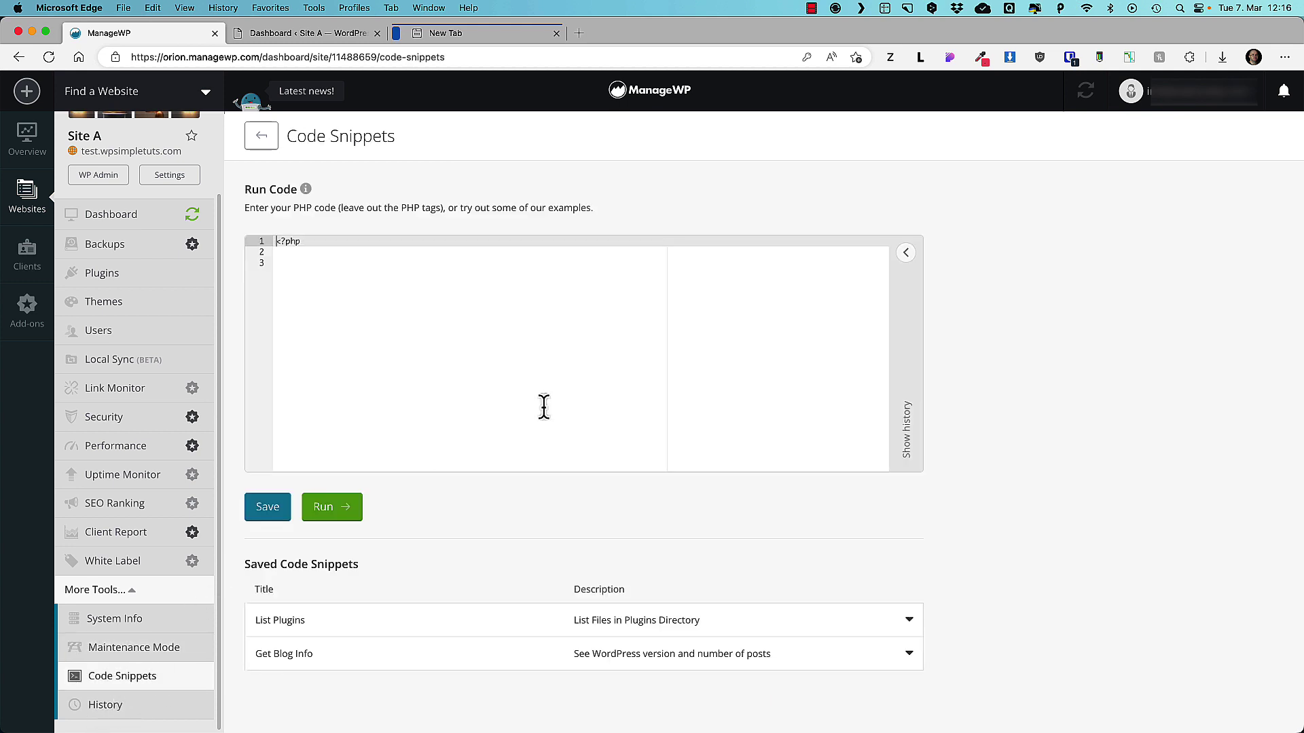
# Open Site A's History page showing the last 7 days, including maintenance mode disabled.
pyautogui.click(288, 254)
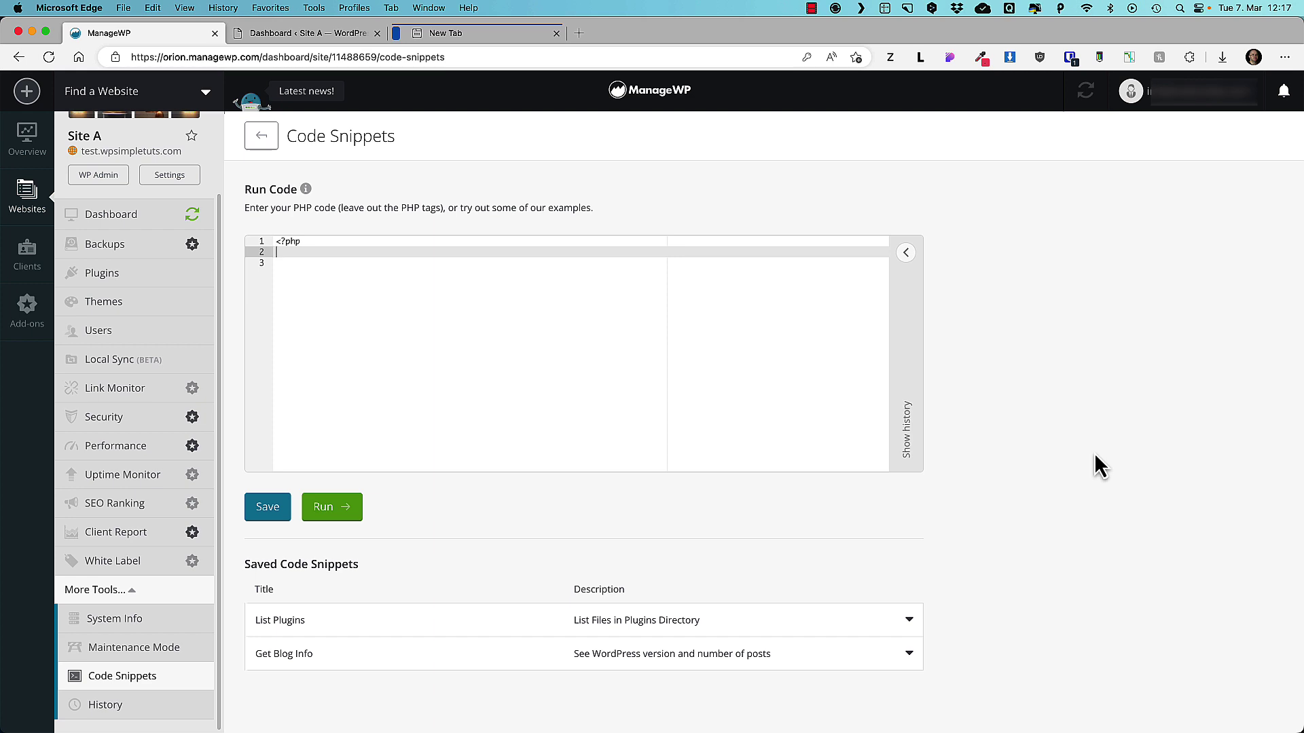
pyautogui.click(106, 706)
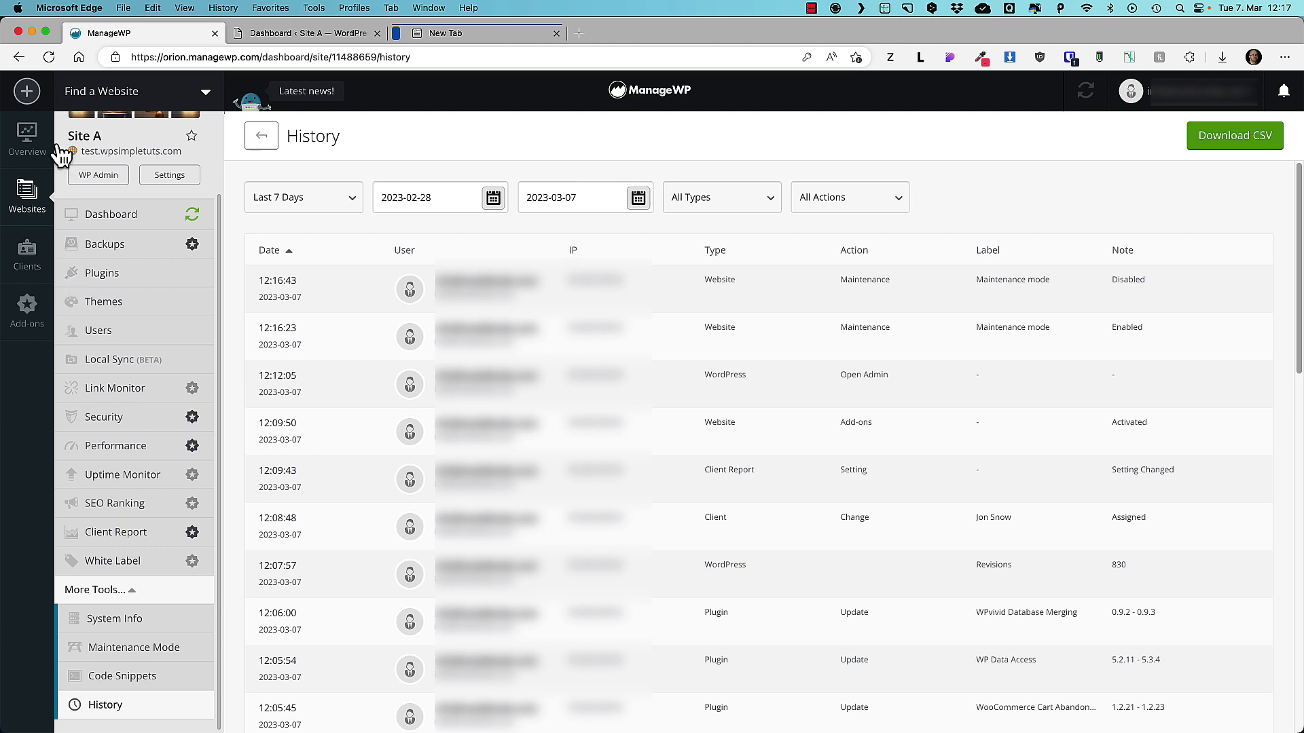
# Add my.wpsimpletuts.com with its WordPress login, then return to the two-site Overview.
pyautogui.click(26, 91)
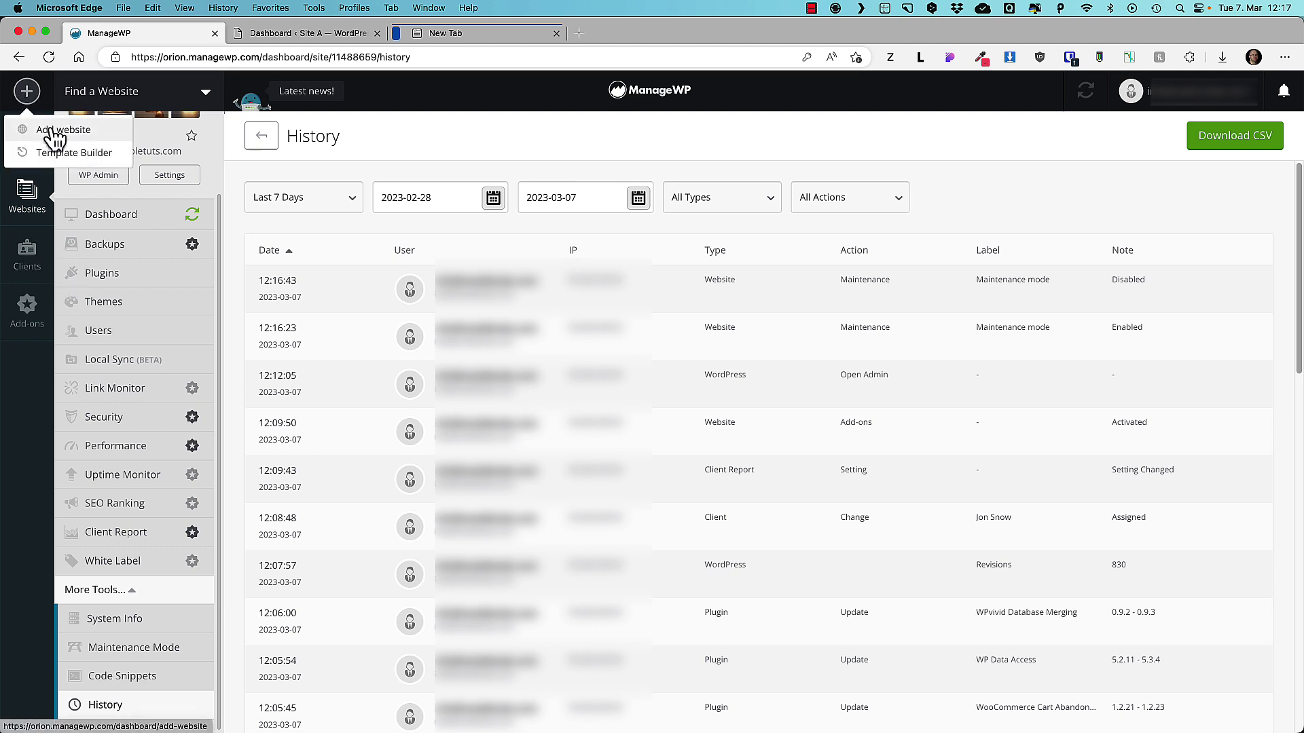
pyautogui.click(54, 130)
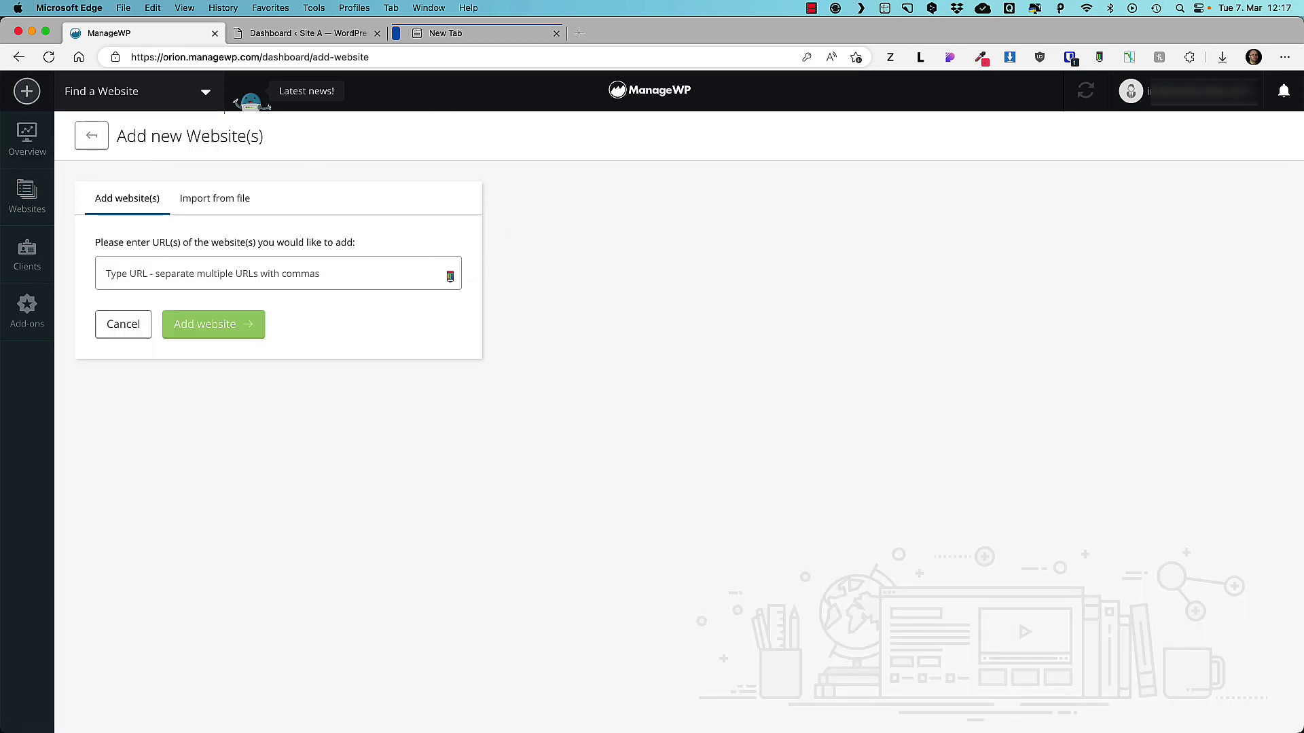
pyautogui.click(157, 270)
pyautogui.press('super+v')
pyautogui.click(192, 324)
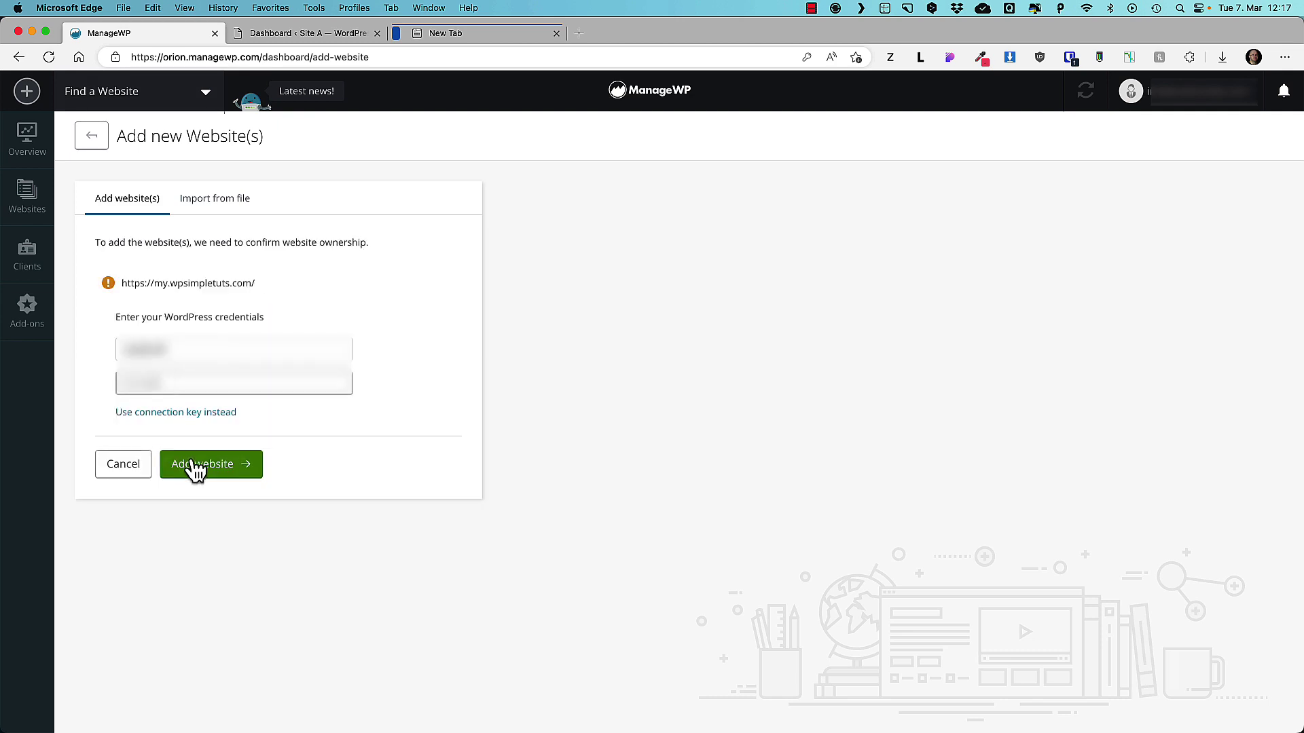
pyautogui.click(216, 467)
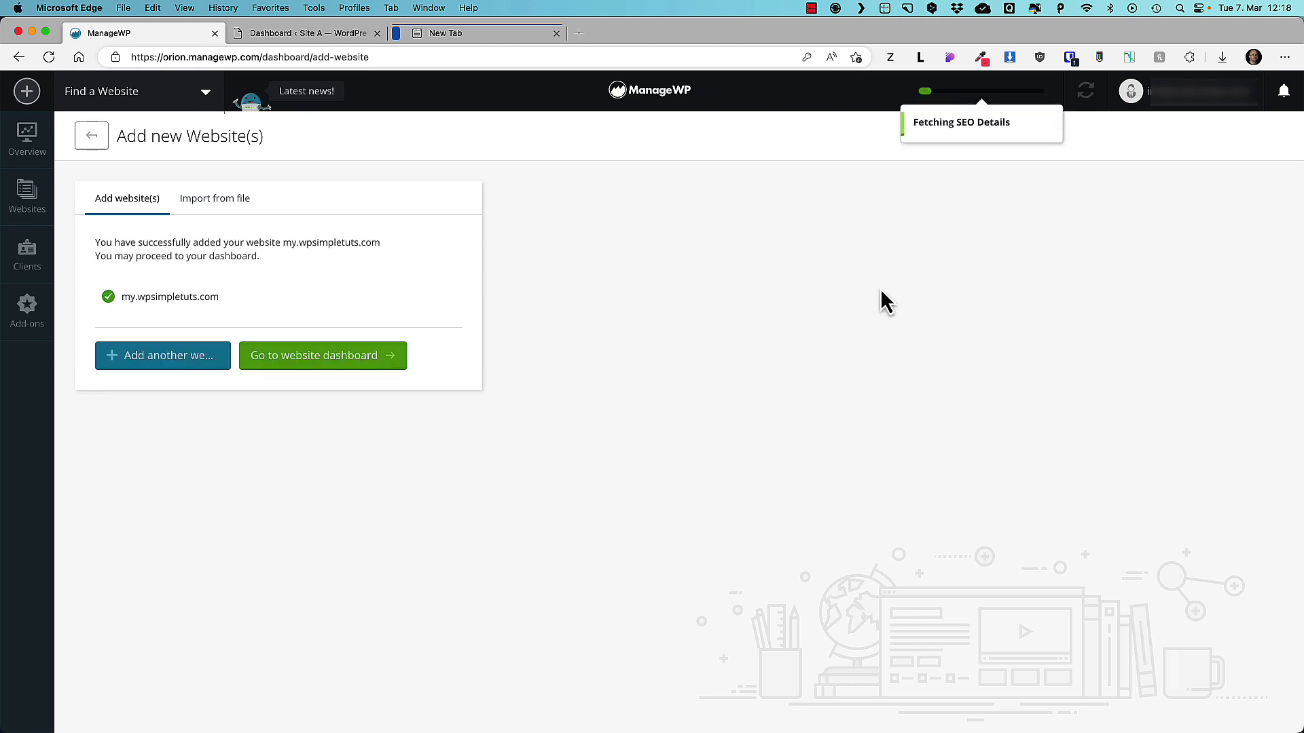
pyautogui.click(967, 103)
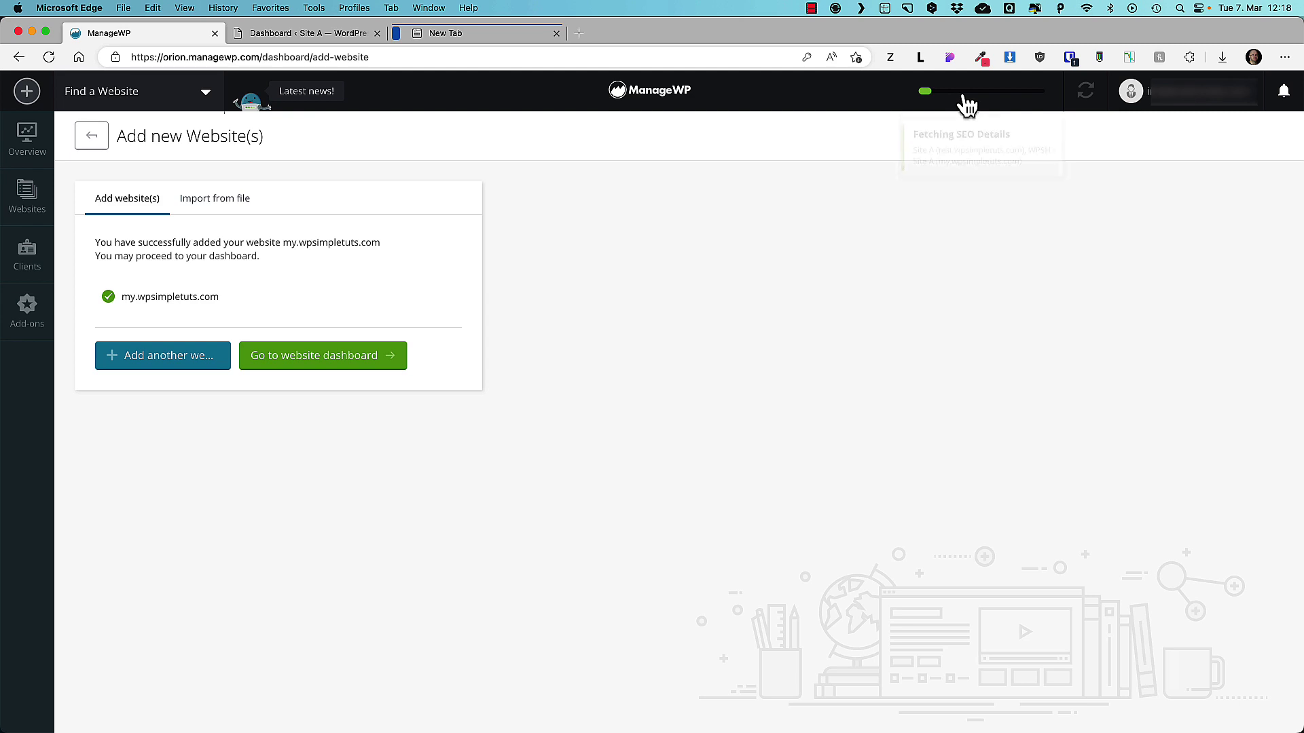
pyautogui.click(27, 143)
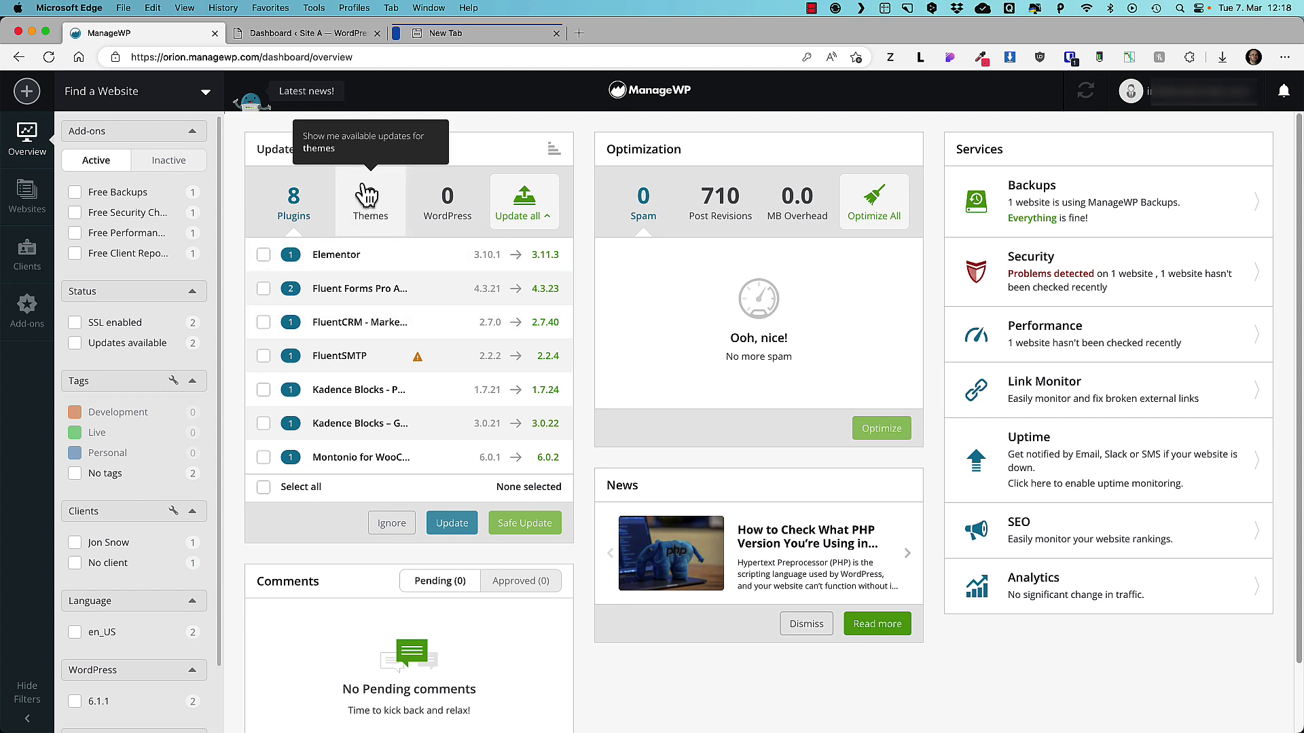
pyautogui.click(27, 197)
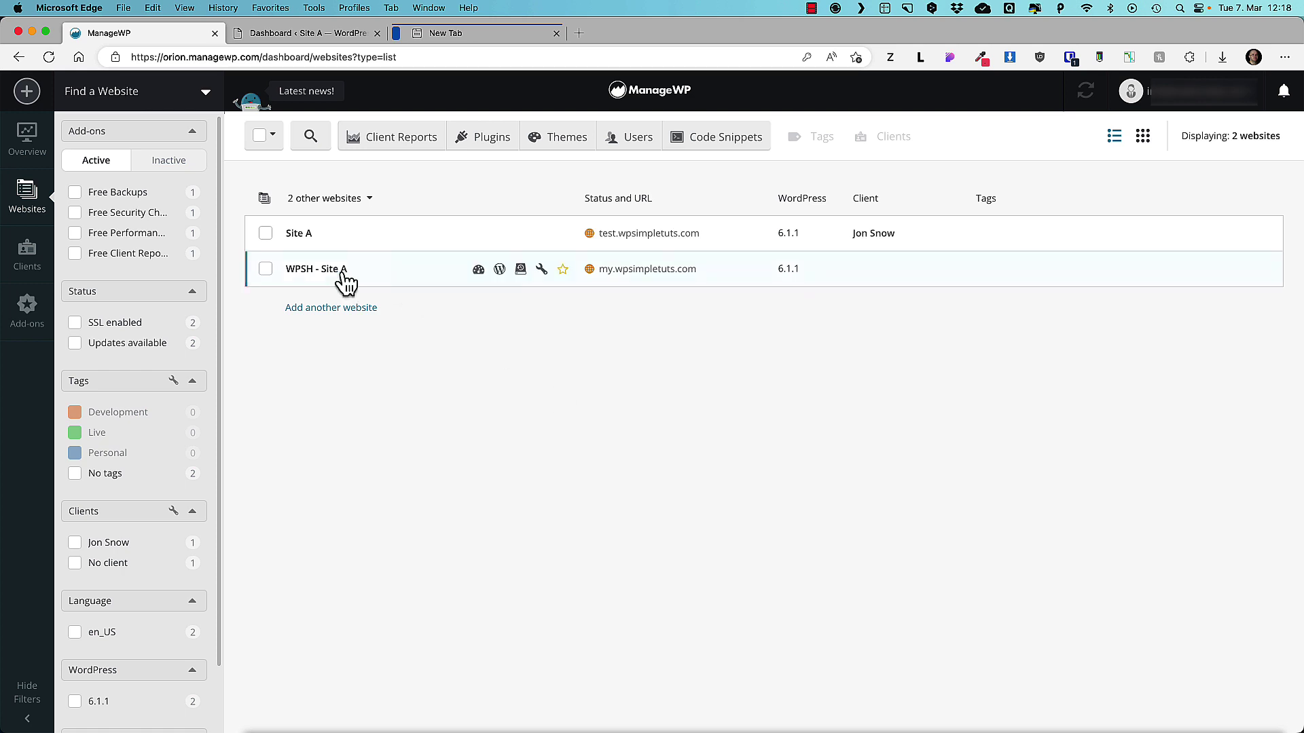
pyautogui.click(315, 270)
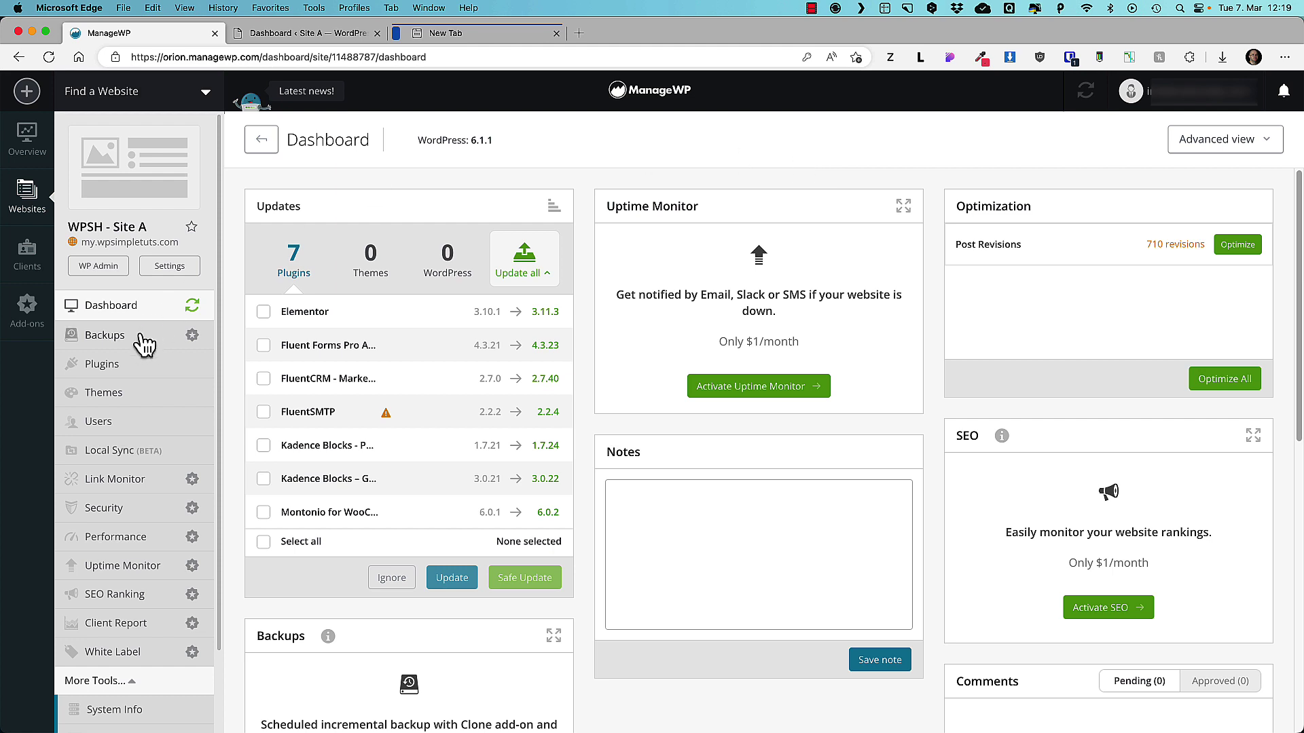
pyautogui.click(117, 370)
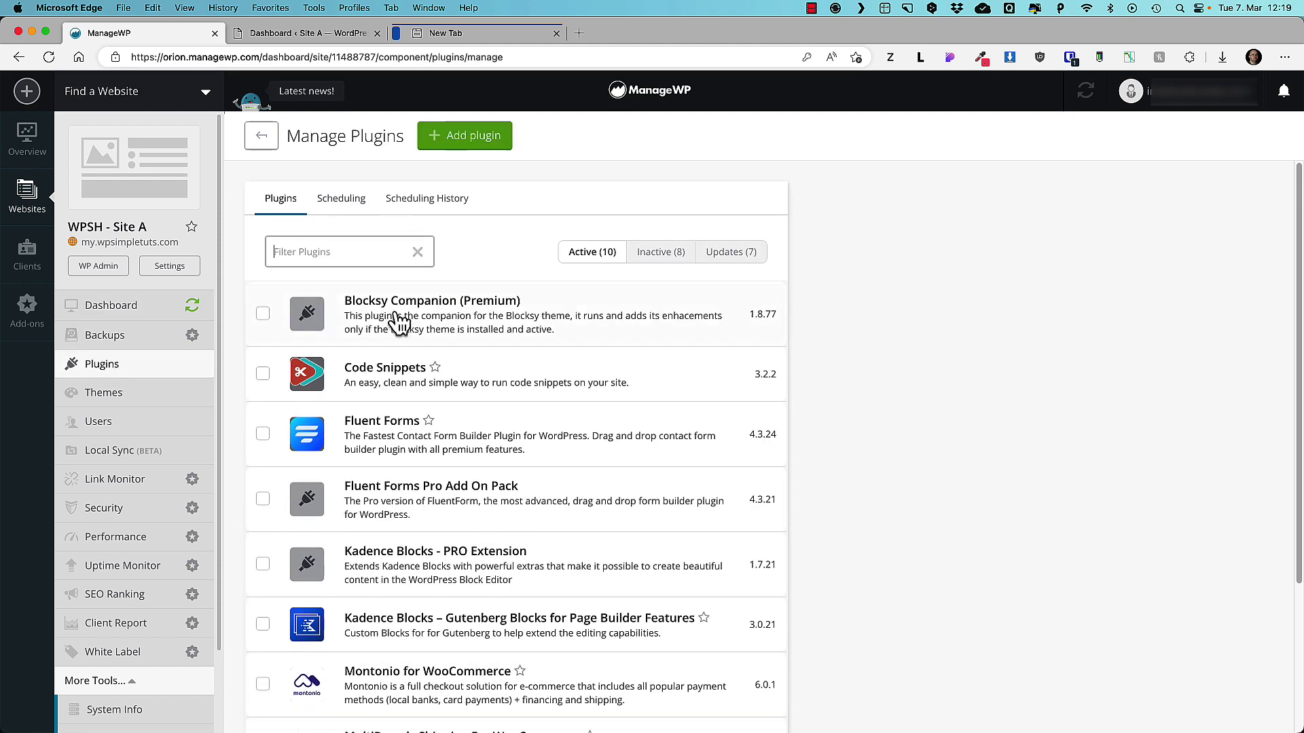
pyautogui.click(114, 399)
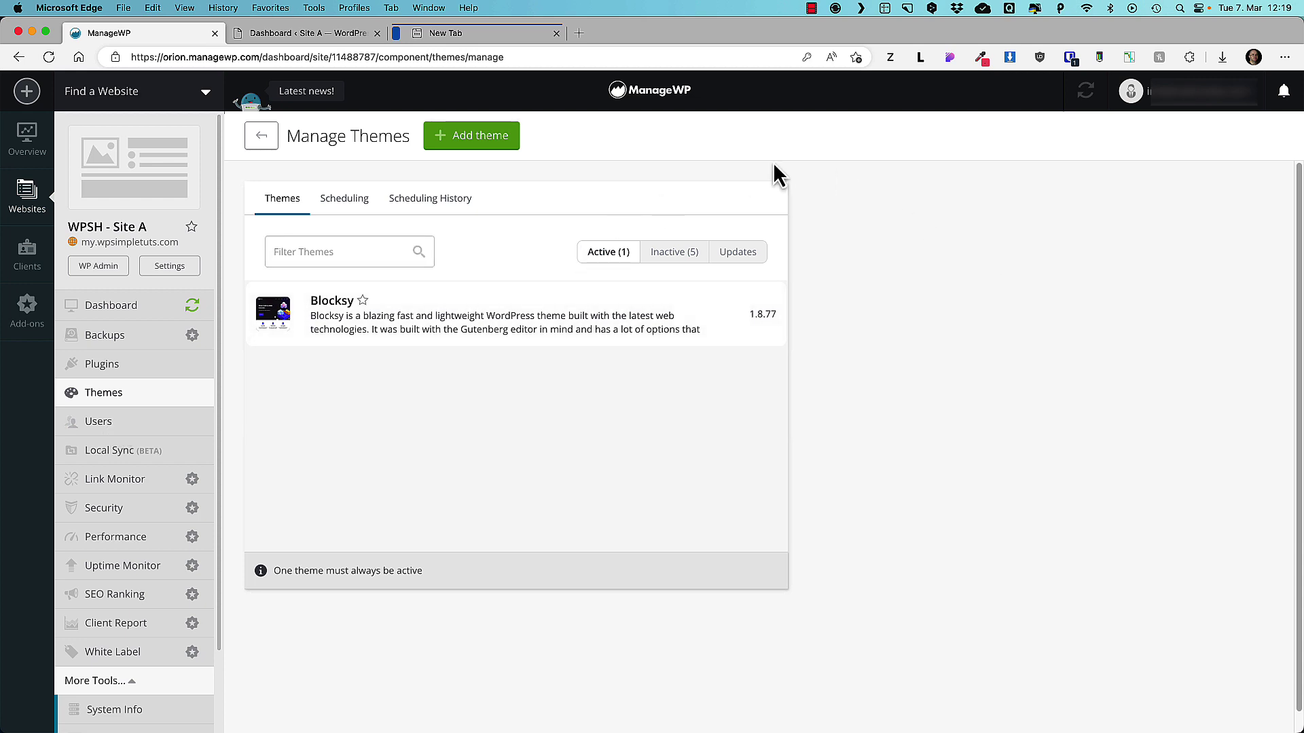
pyautogui.click(30, 207)
pyautogui.moveTo(520, 279)
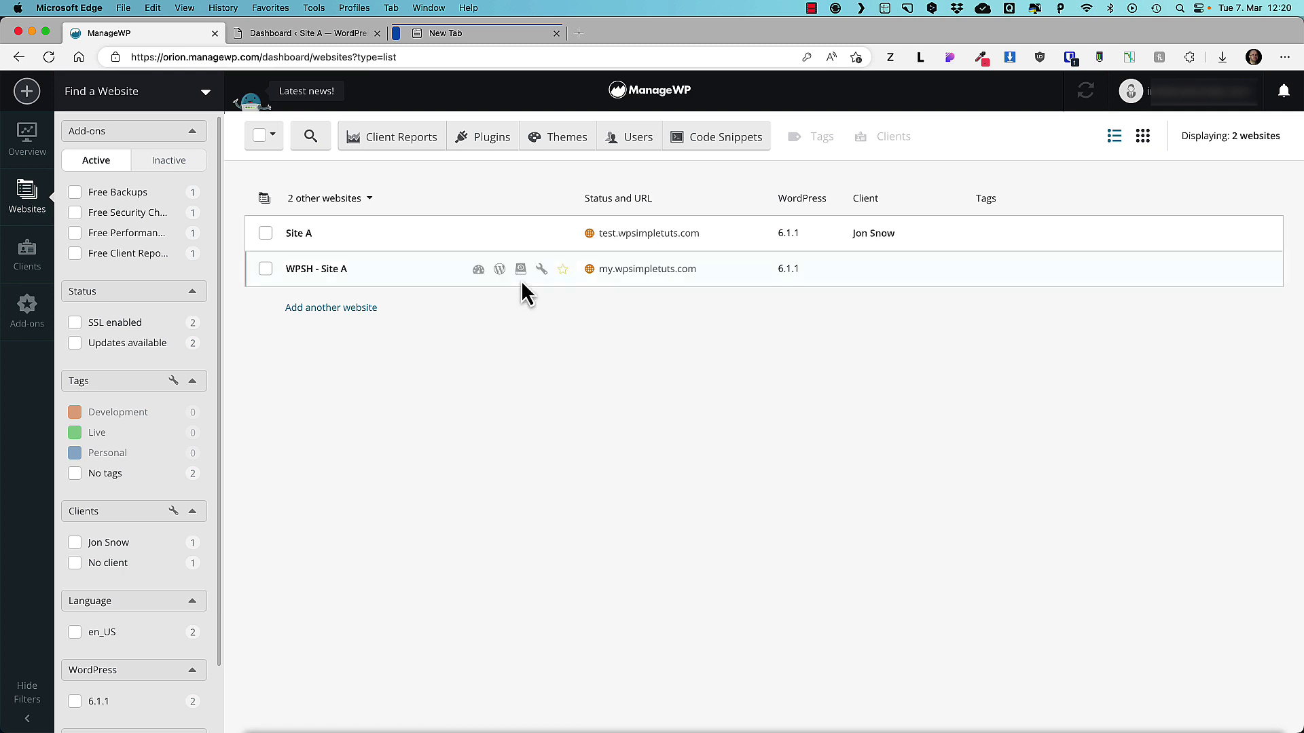
# Mark WPSH - Site A with a star and return to the Overview dashboard.
pyautogui.click(563, 270)
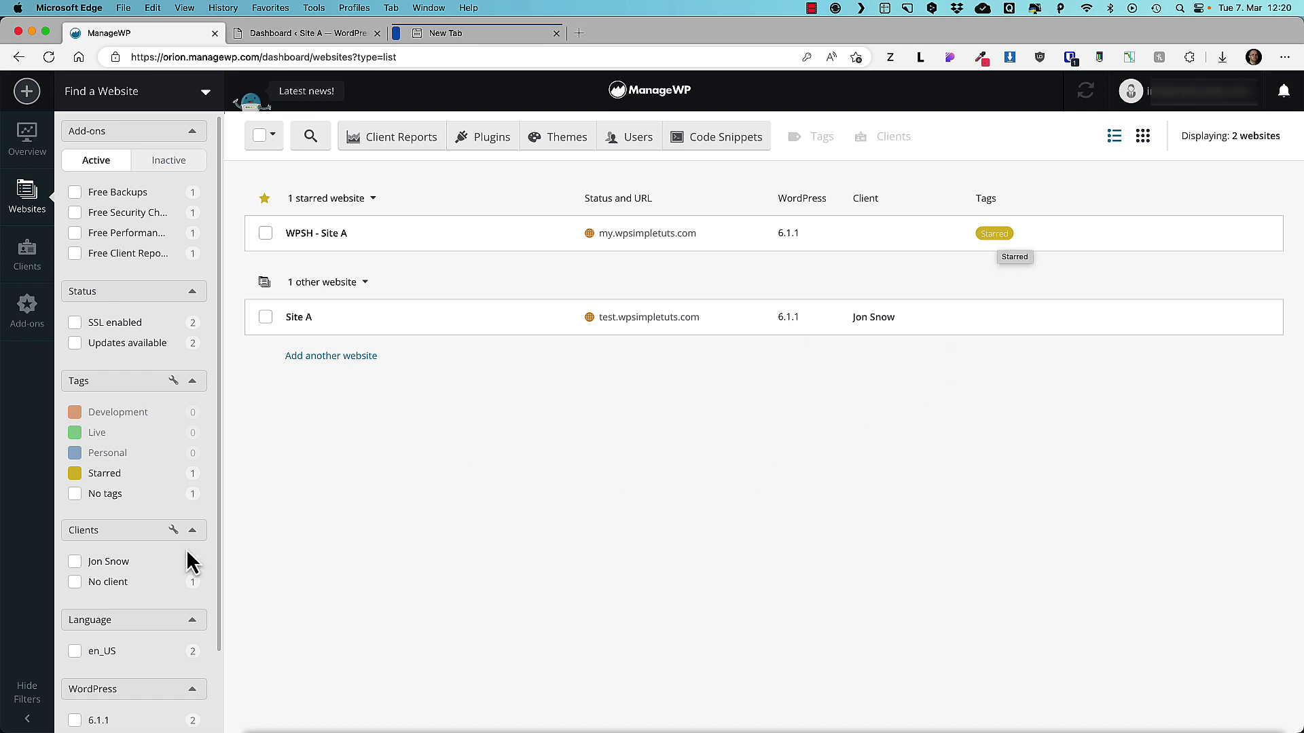
pyautogui.click(31, 139)
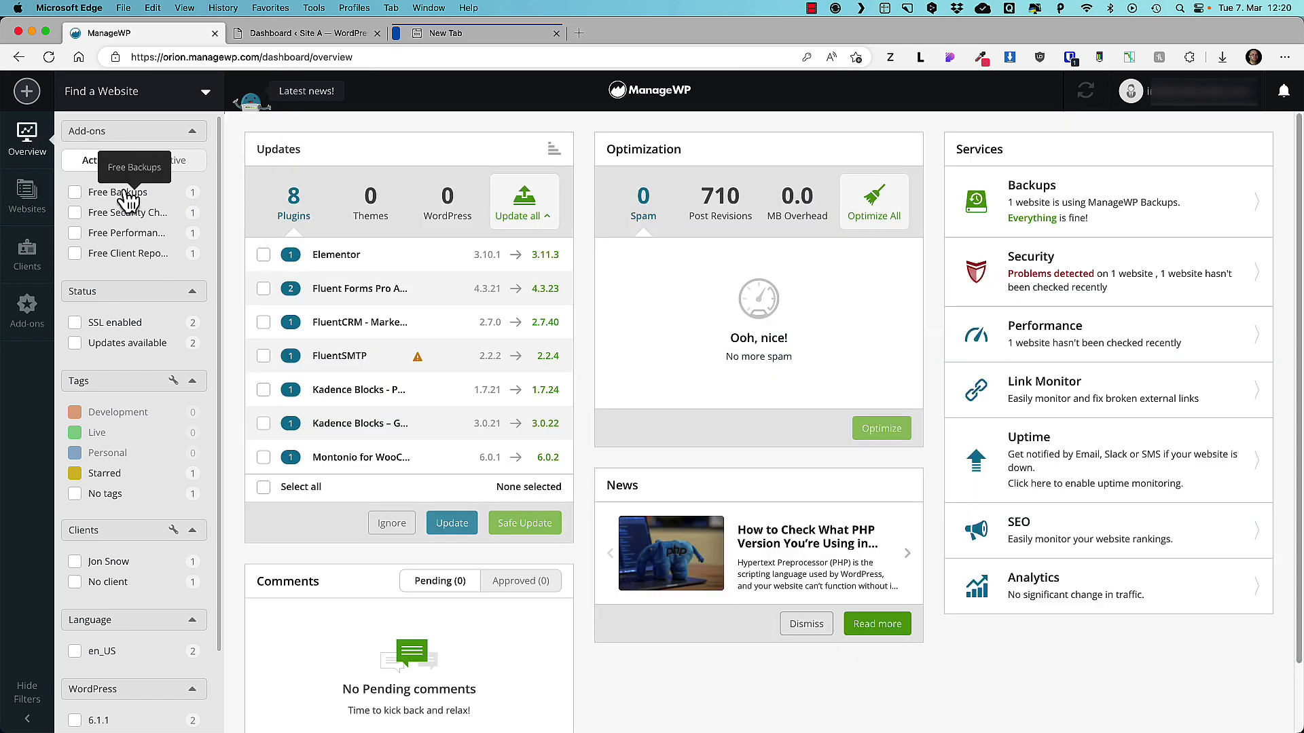
pyautogui.click(93, 195)
pyautogui.click(79, 239)
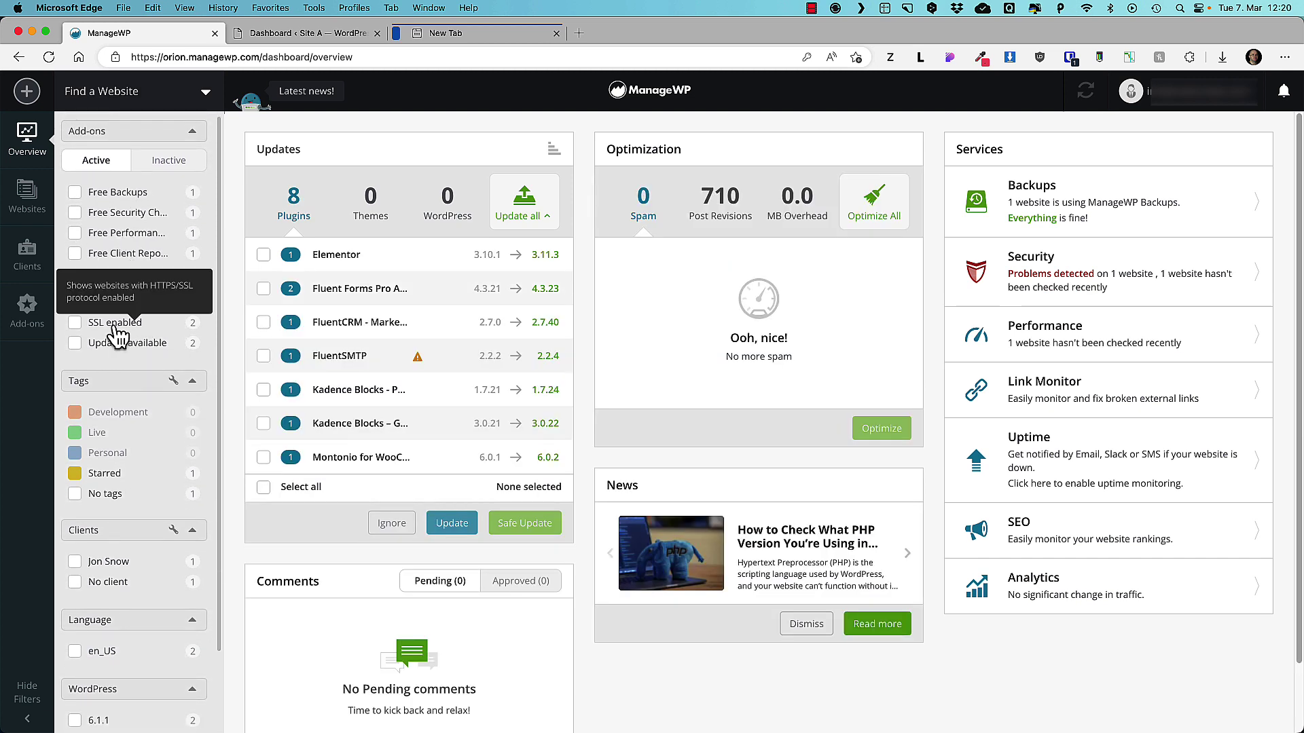
pyautogui.click(131, 343)
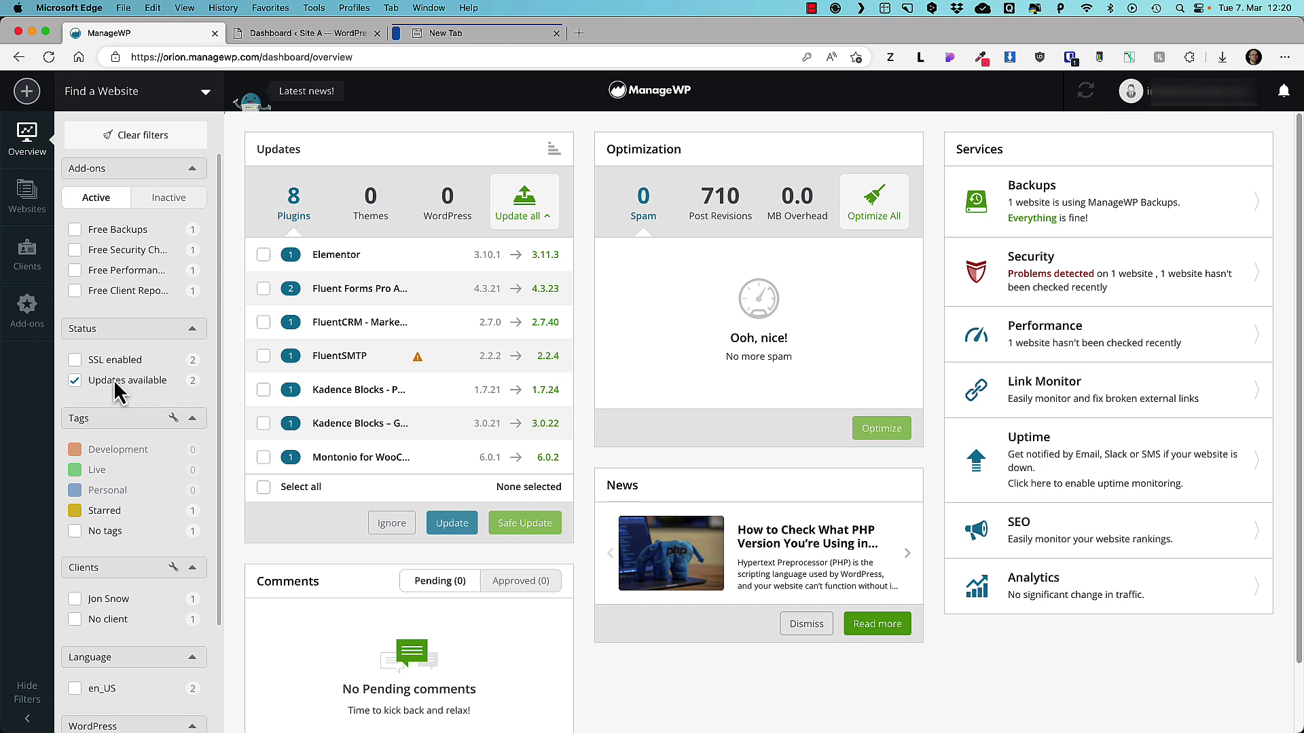
pyautogui.click(114, 382)
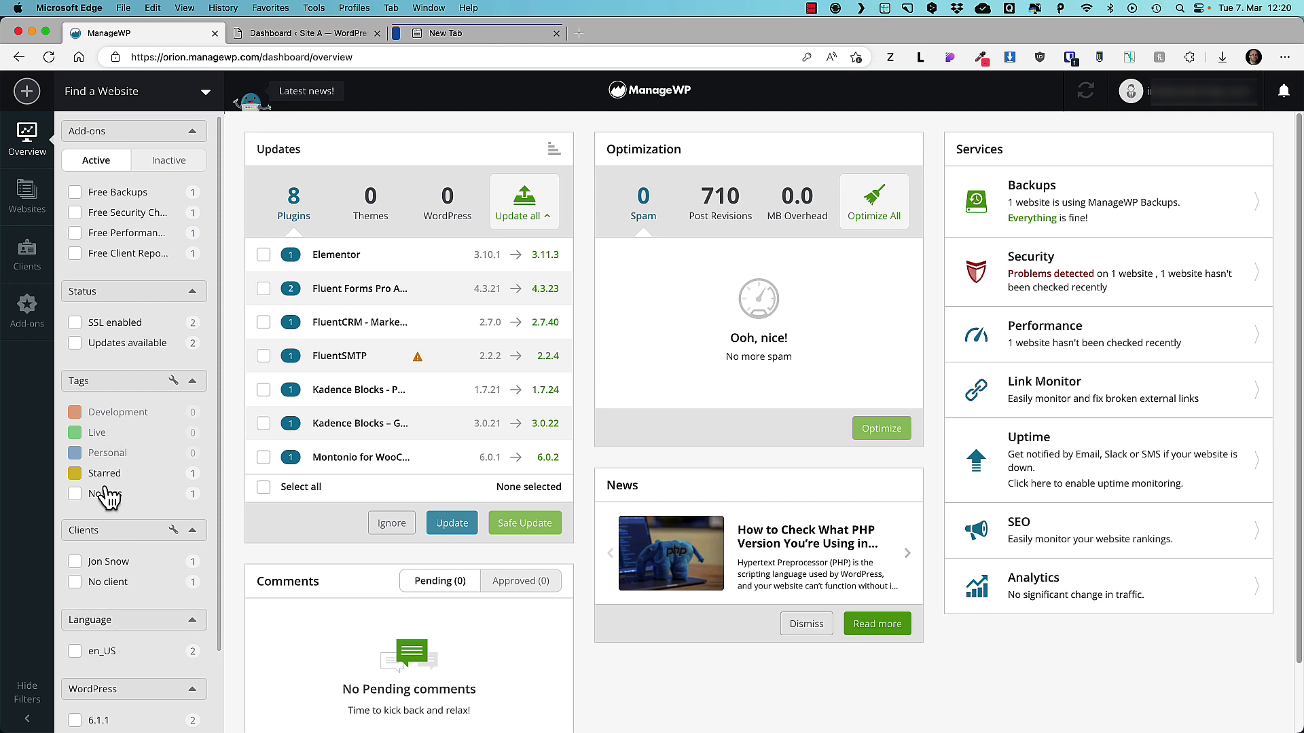
pyautogui.scroll(-3, 126, 590)
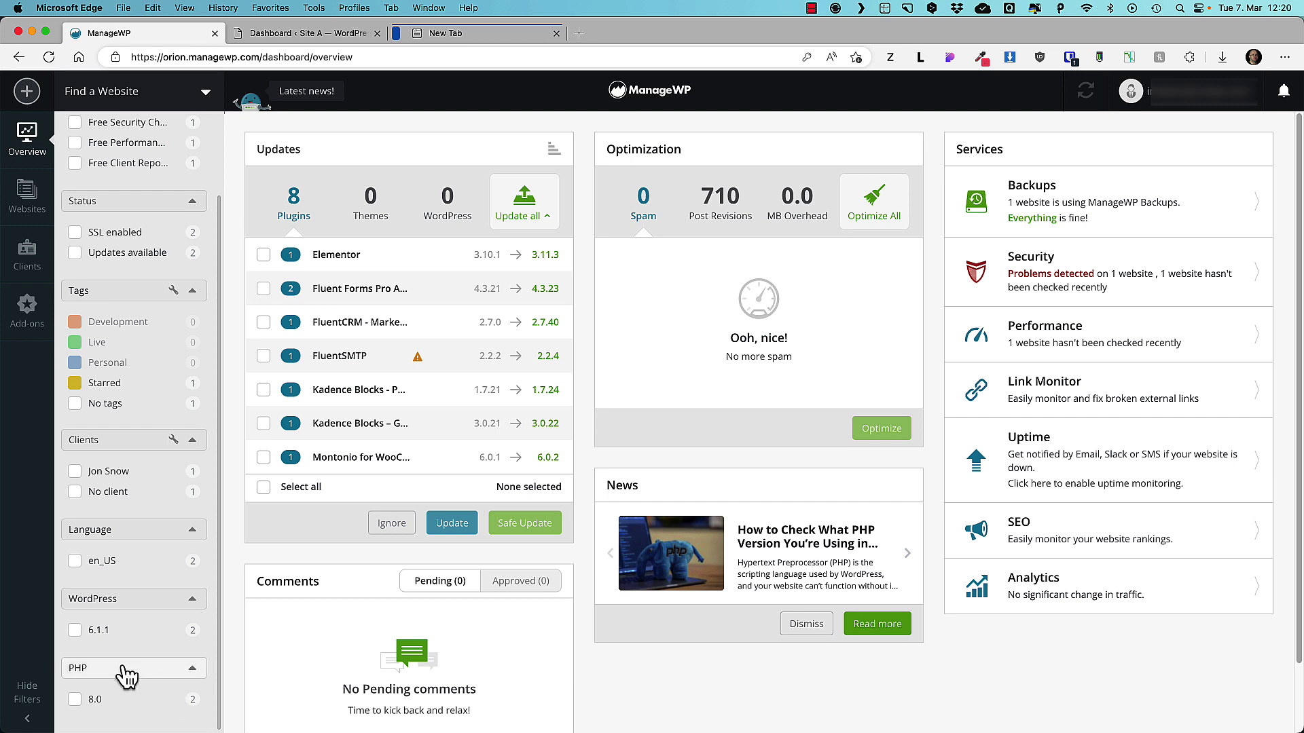
# Open account Settings from the user menu and look through the General tab.
pyautogui.click(1241, 106)
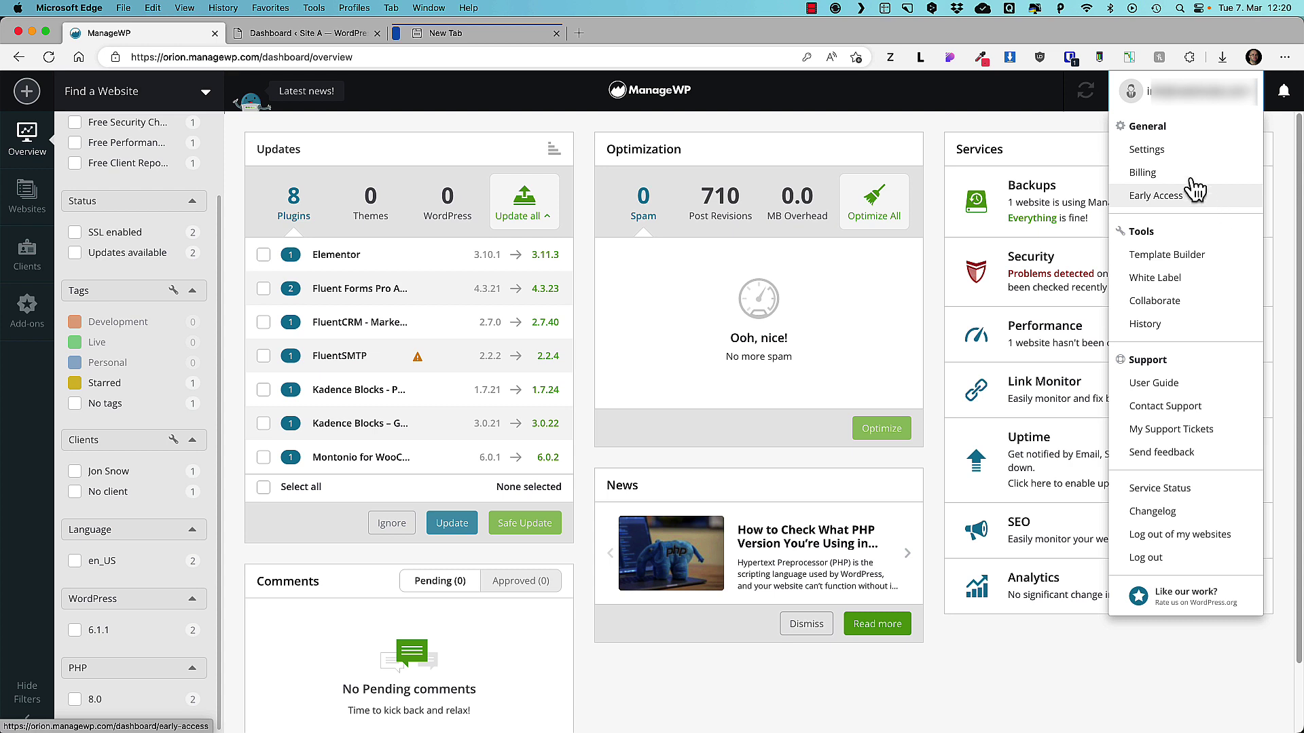
pyautogui.click(1158, 154)
pyautogui.click(475, 160)
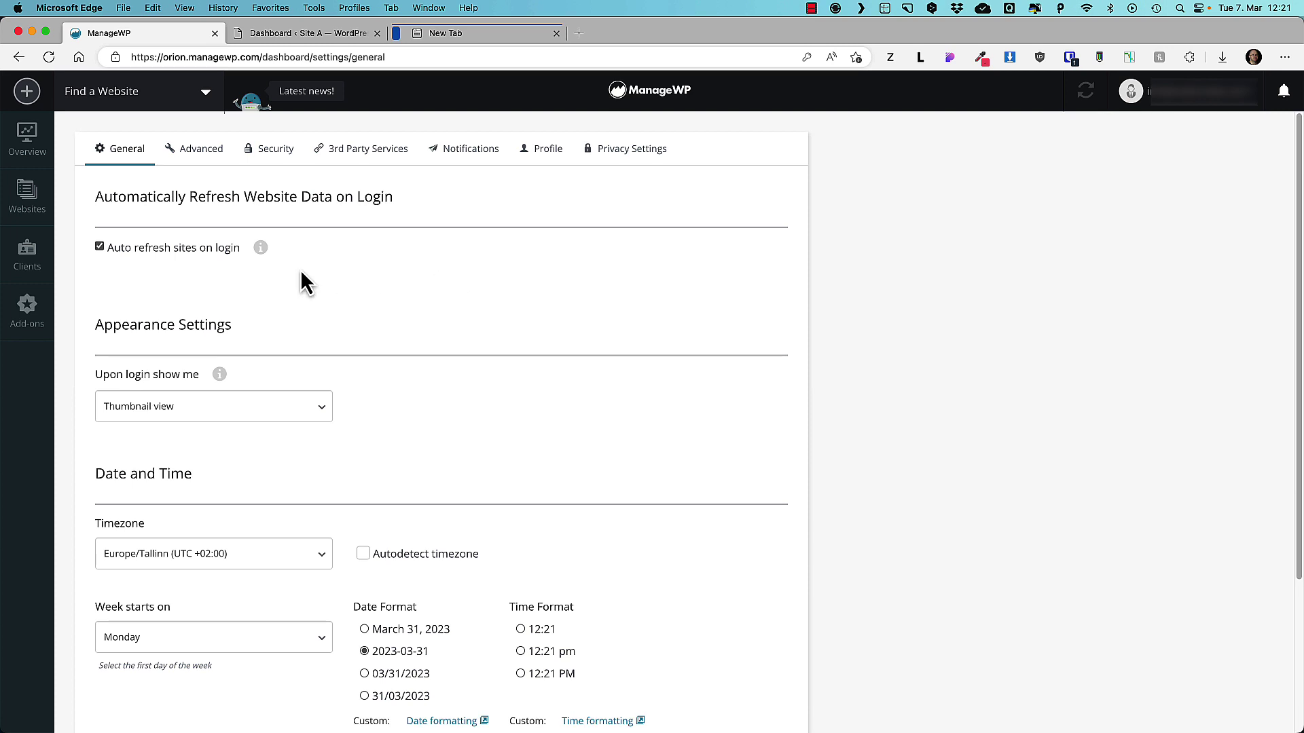
pyautogui.scroll(-3, 384, 350)
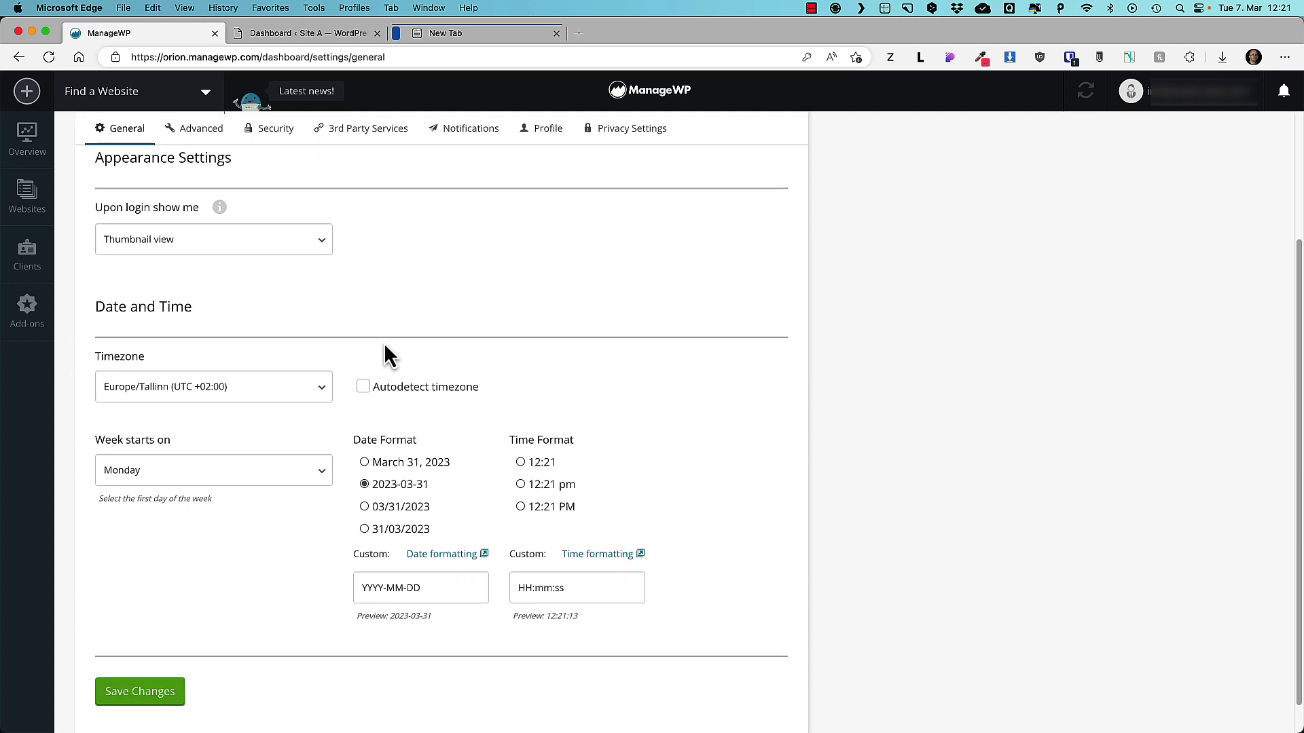
pyautogui.scroll(3, 384, 343)
# Review the Advanced tab: no automatic restore, 2 parallel requests, 5 revisions kept.
pyautogui.click(211, 153)
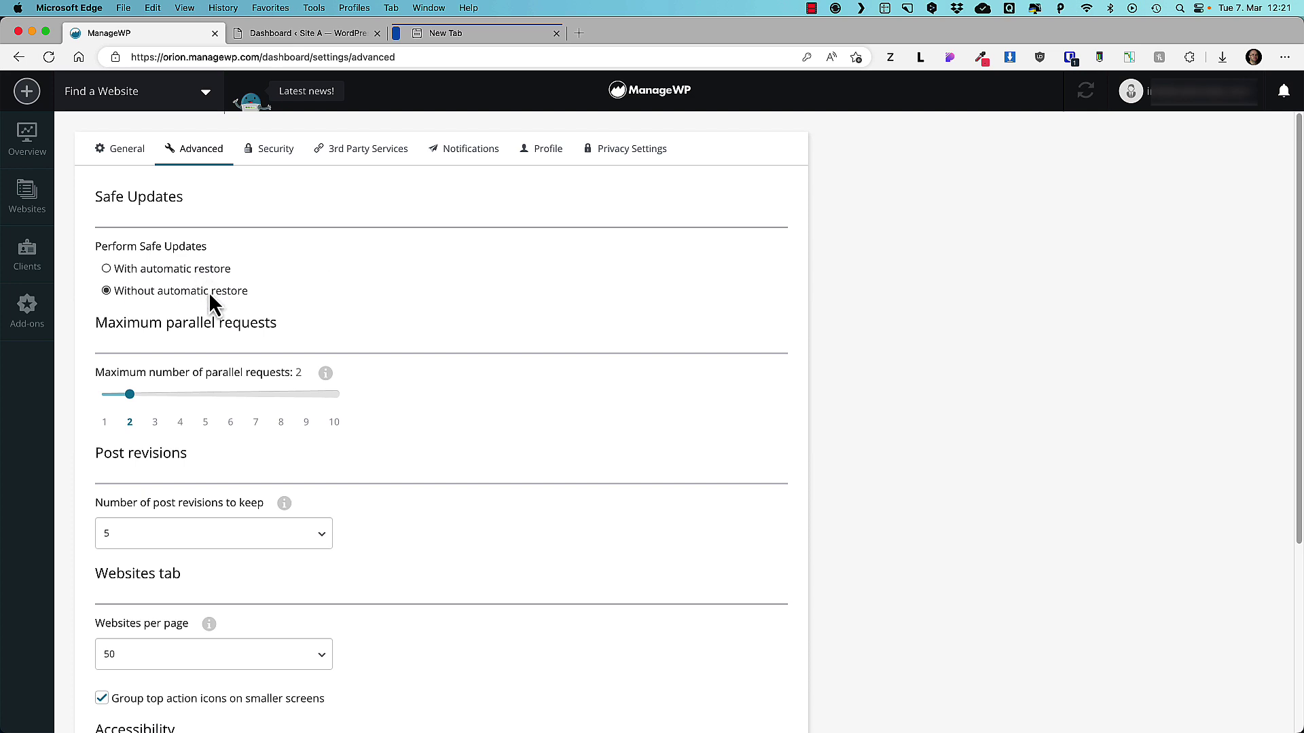
pyautogui.scroll(-3, 419, 306)
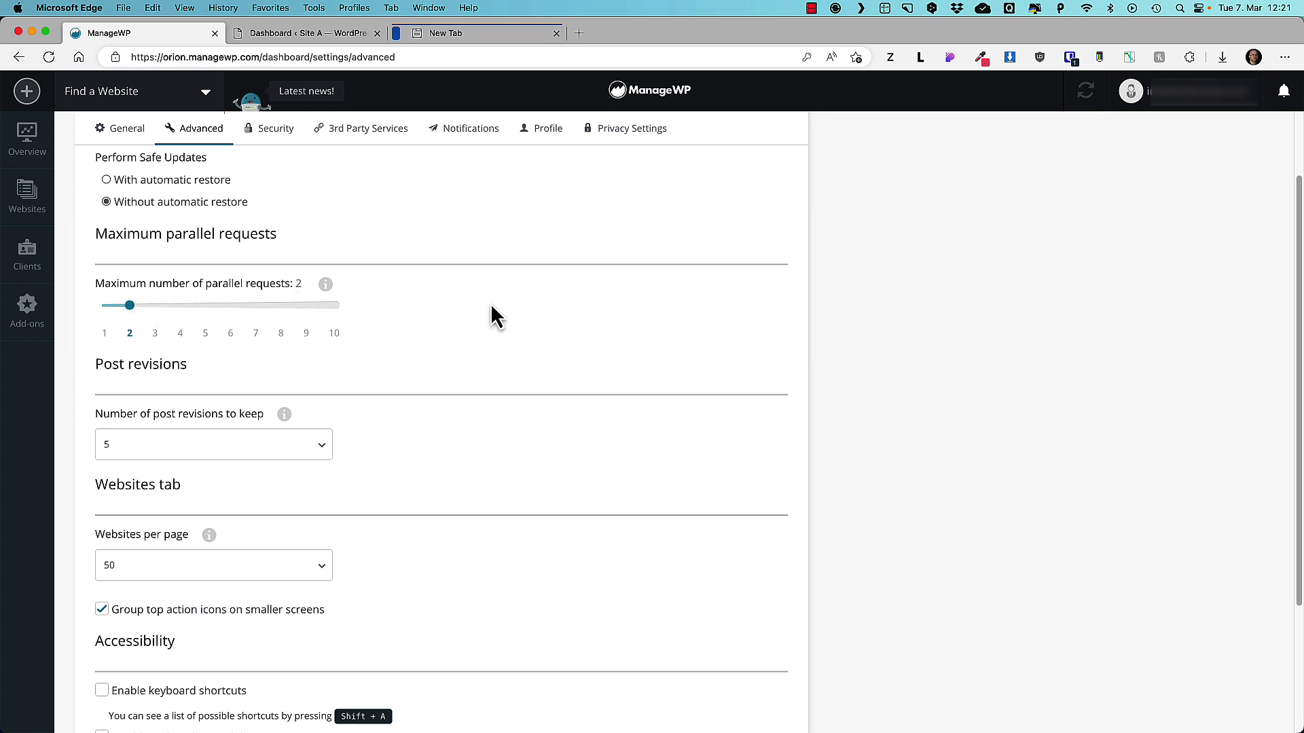
pyautogui.scroll(-5, 491, 304)
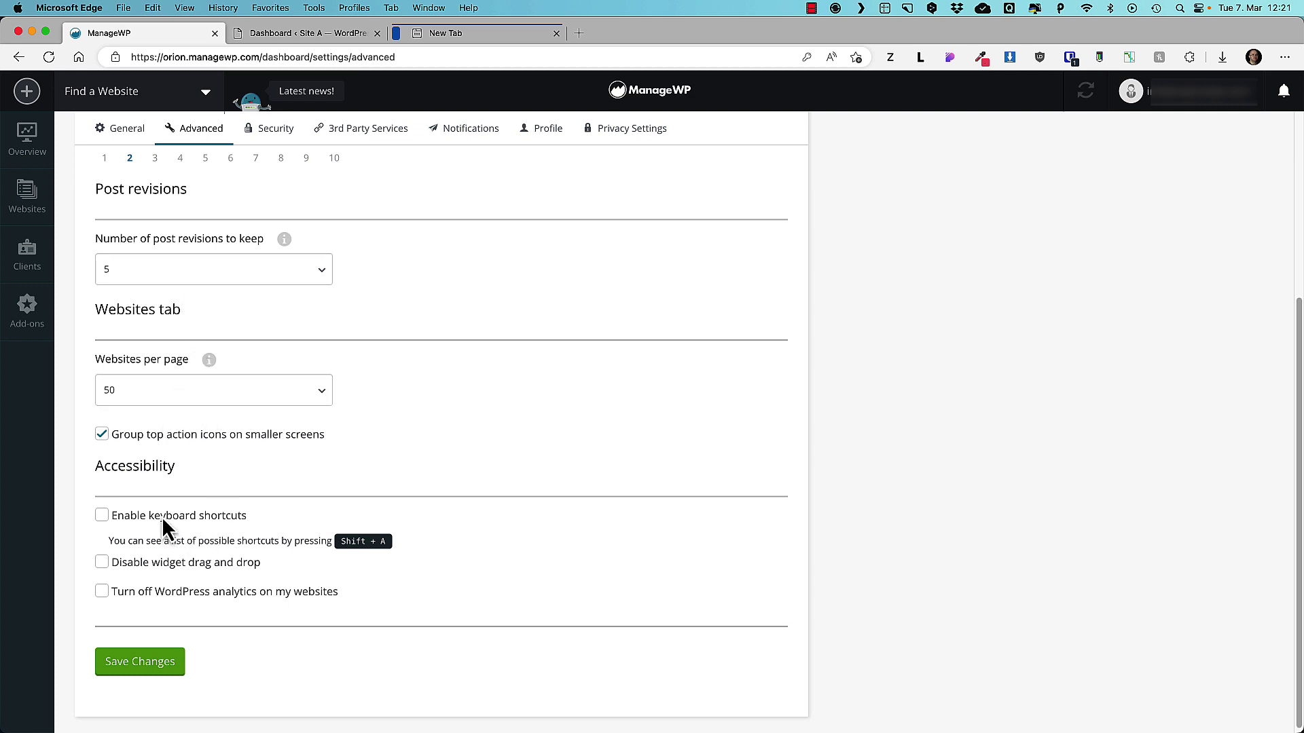
pyautogui.scroll(5, 332, 453)
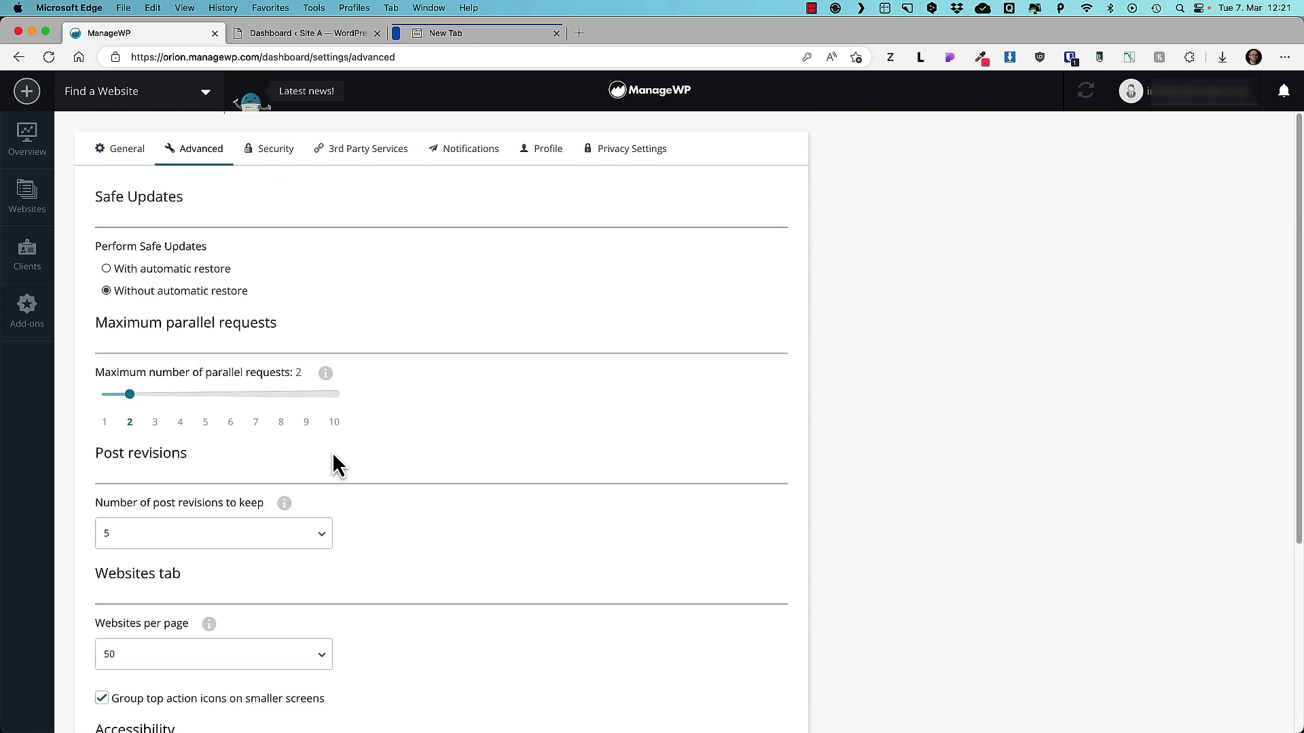
# Review the Security, 3rd Party Services, Profile and Privacy Settings tabs of the account settings.
pyautogui.click(281, 158)
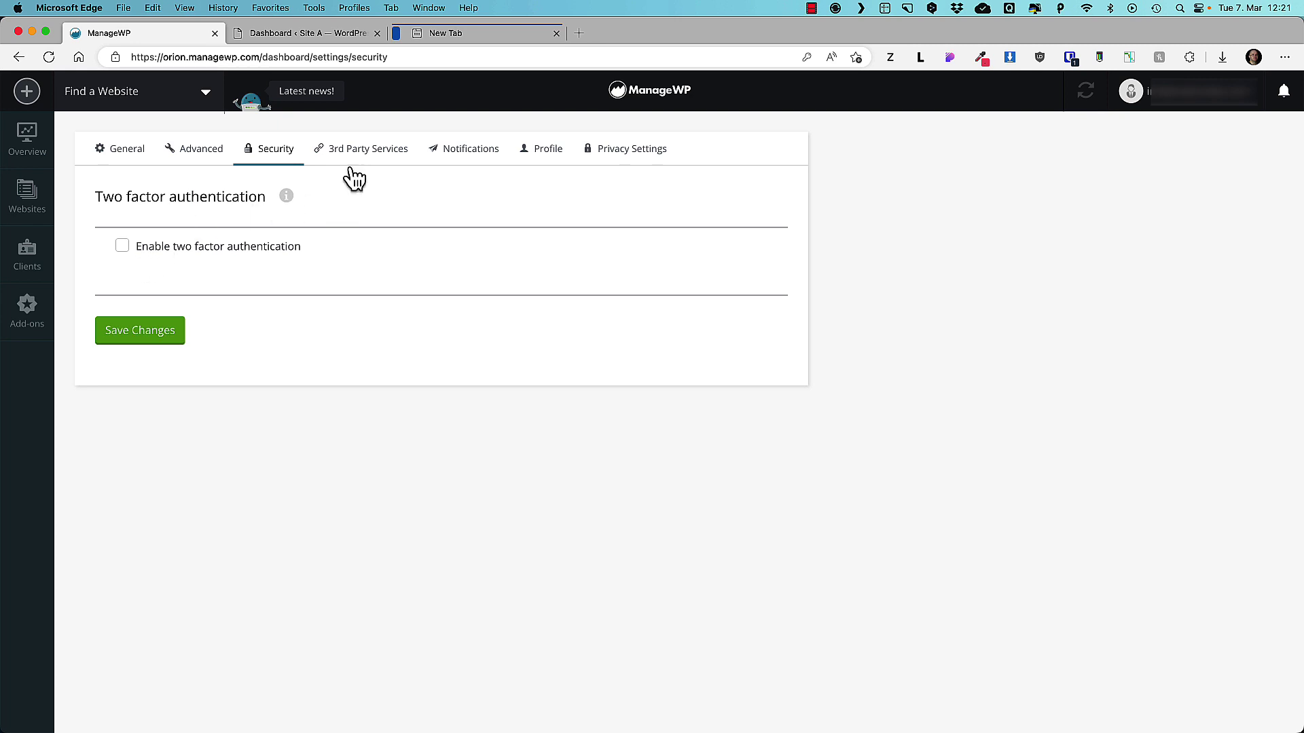
pyautogui.click(370, 149)
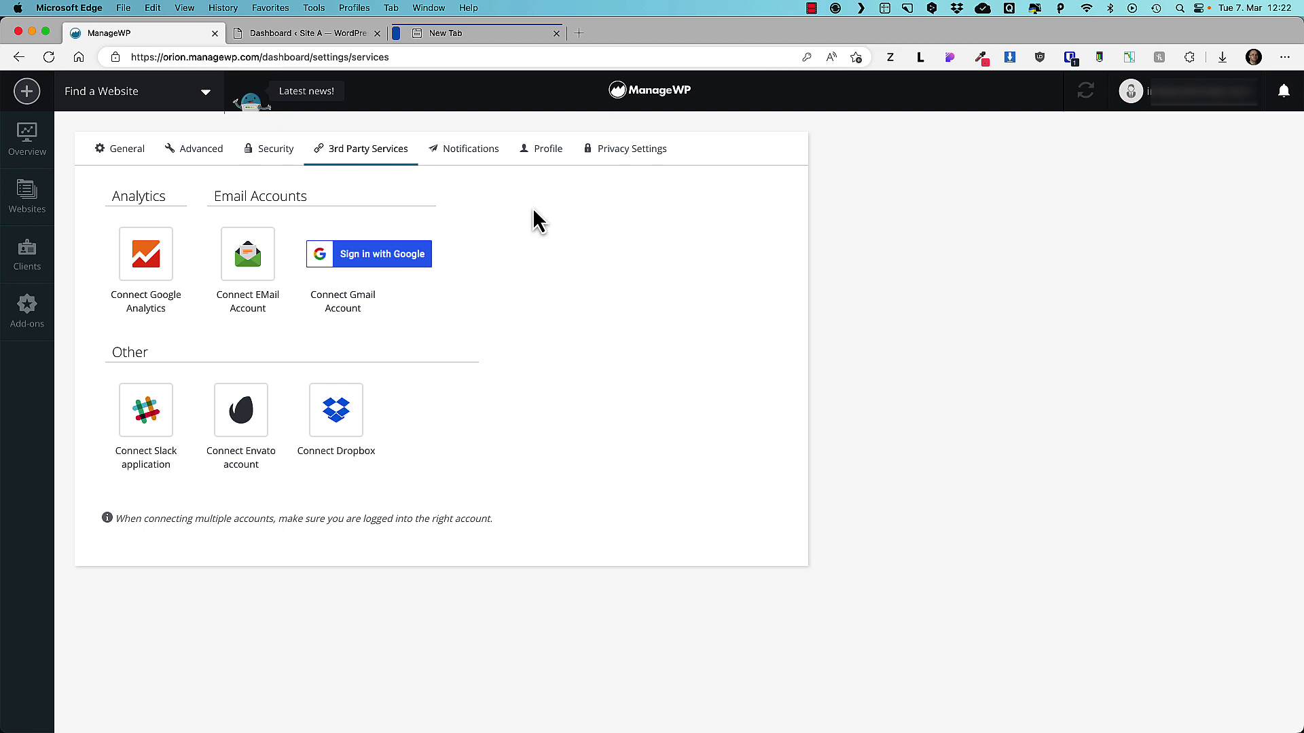
pyautogui.click(548, 150)
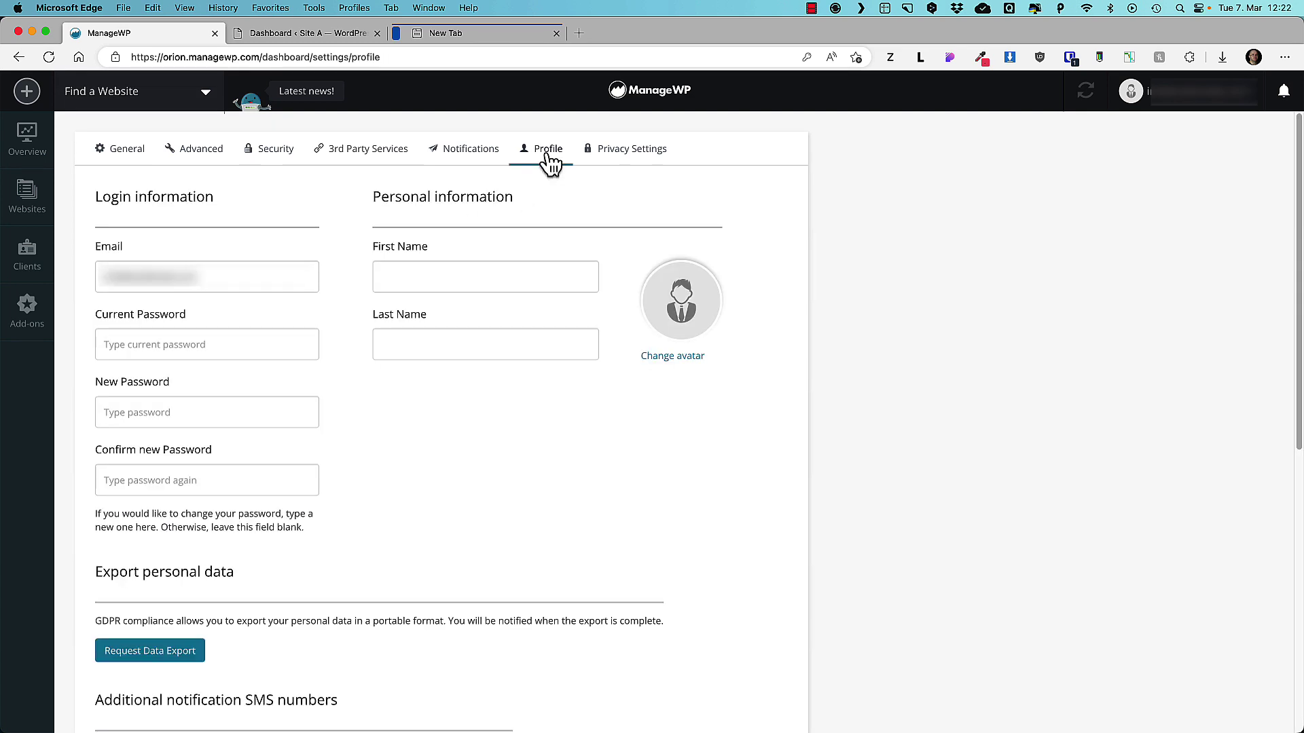
pyautogui.click(646, 158)
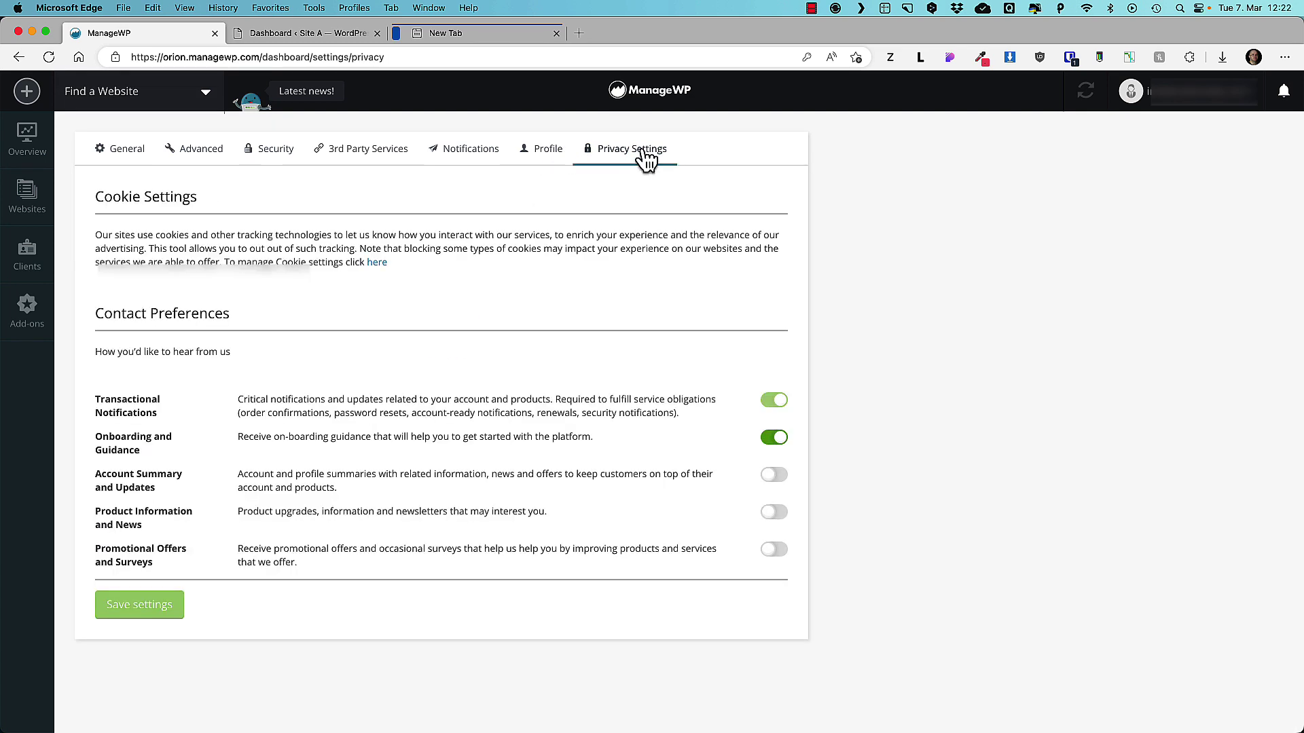
pyautogui.click(1231, 100)
# Check the empty Billing Info page, dismiss the welcome chat popup, and go back to Overview.
pyautogui.click(1143, 173)
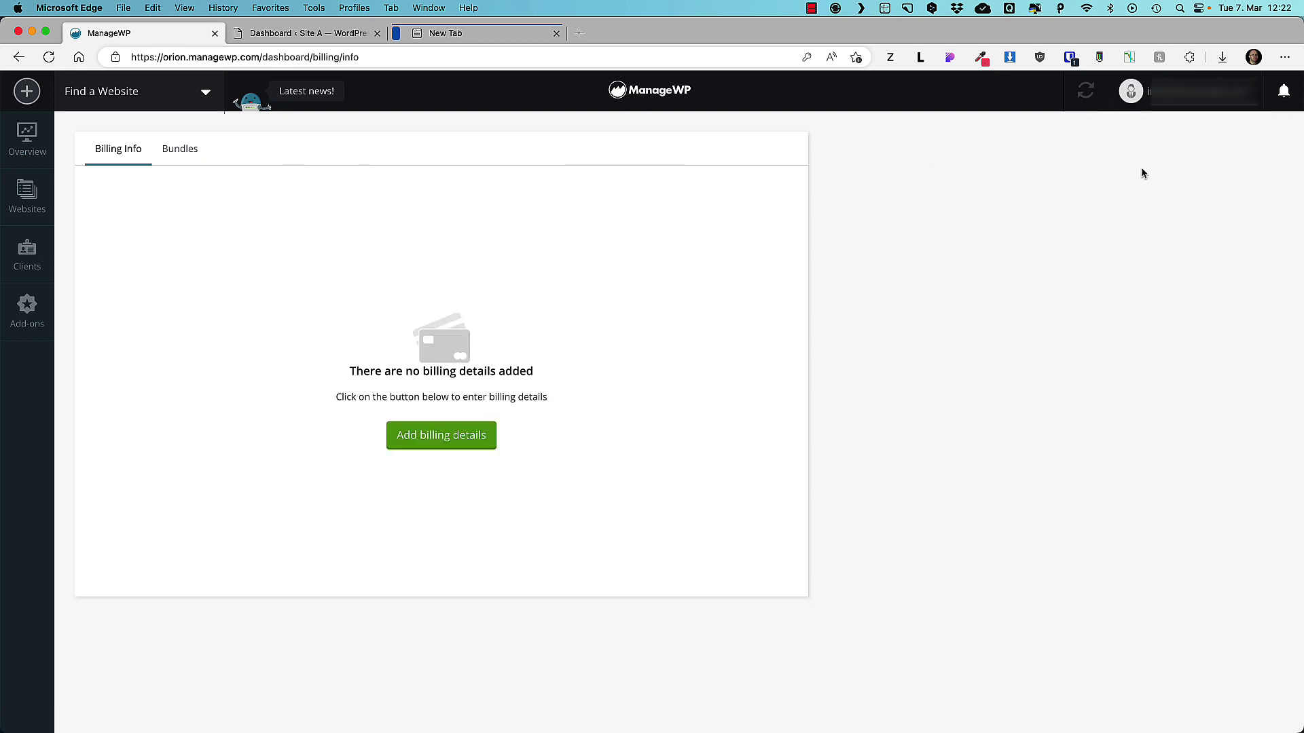
pyautogui.click(1217, 103)
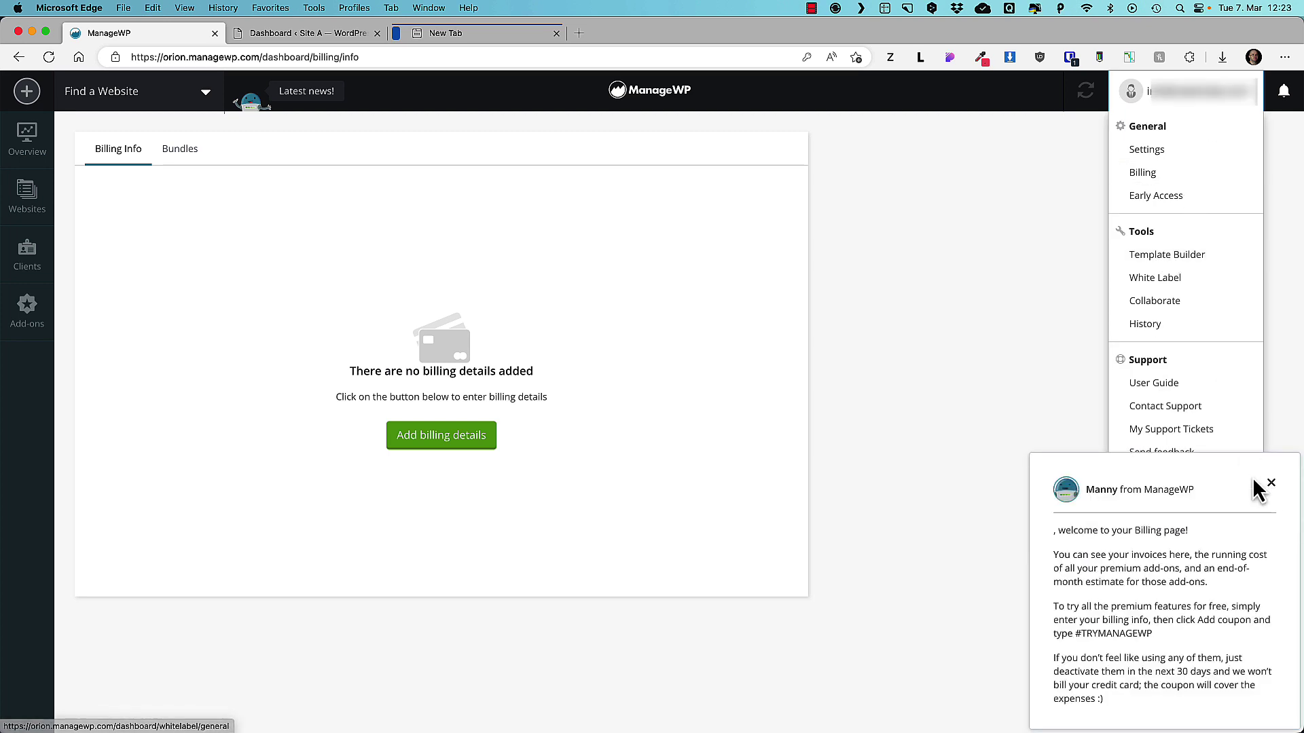
pyautogui.click(1270, 482)
pyautogui.click(1219, 105)
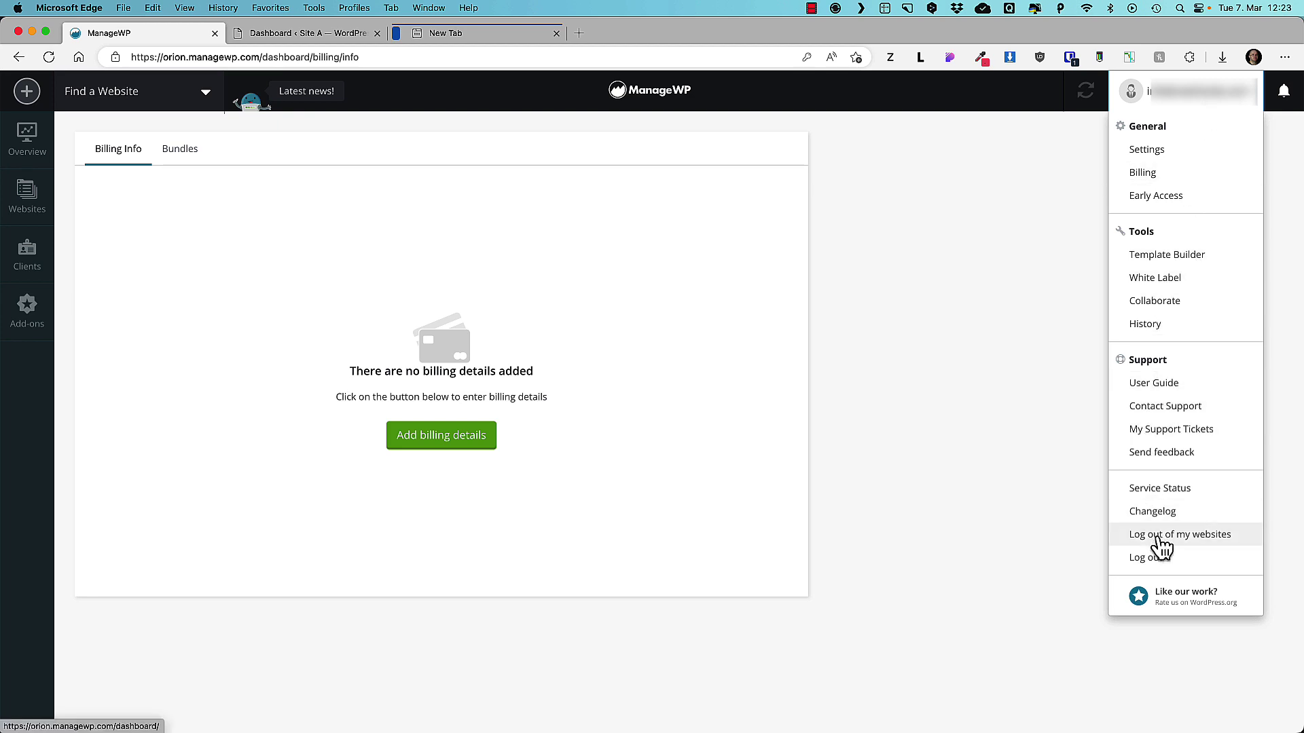
pyautogui.click(1040, 293)
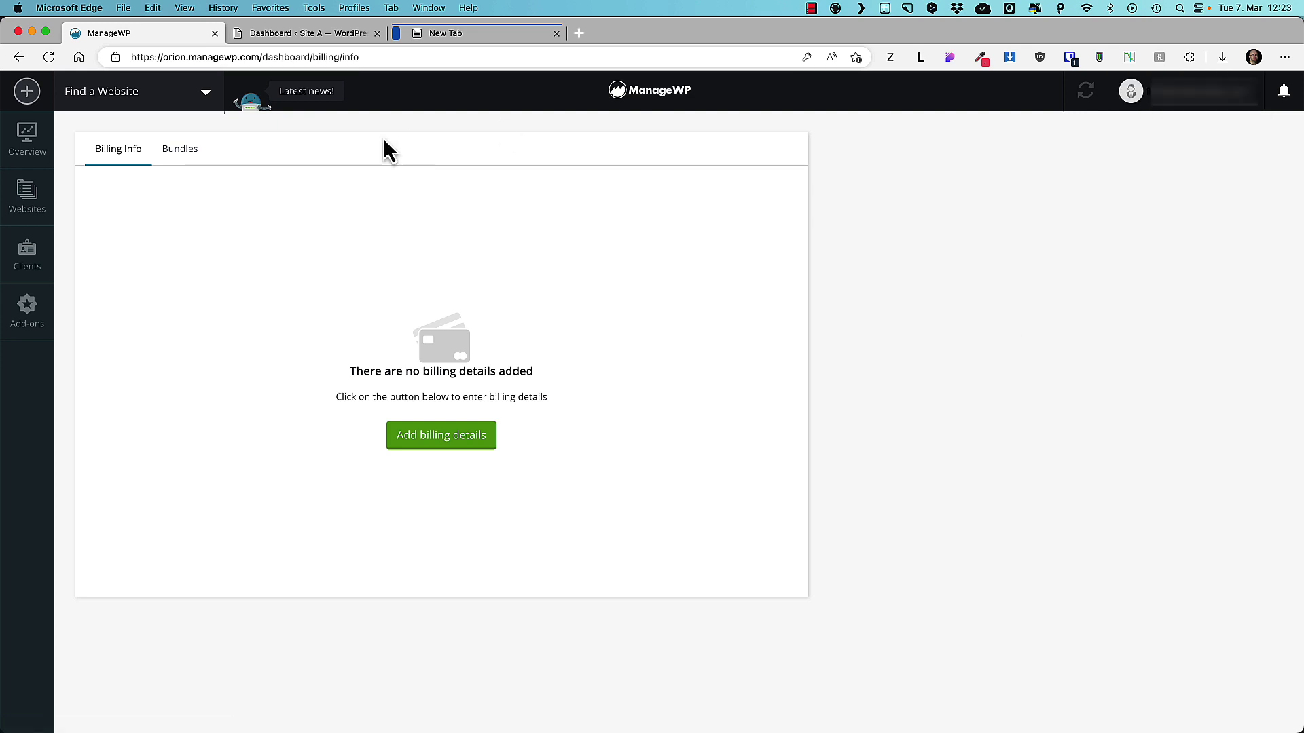
pyautogui.click(25, 139)
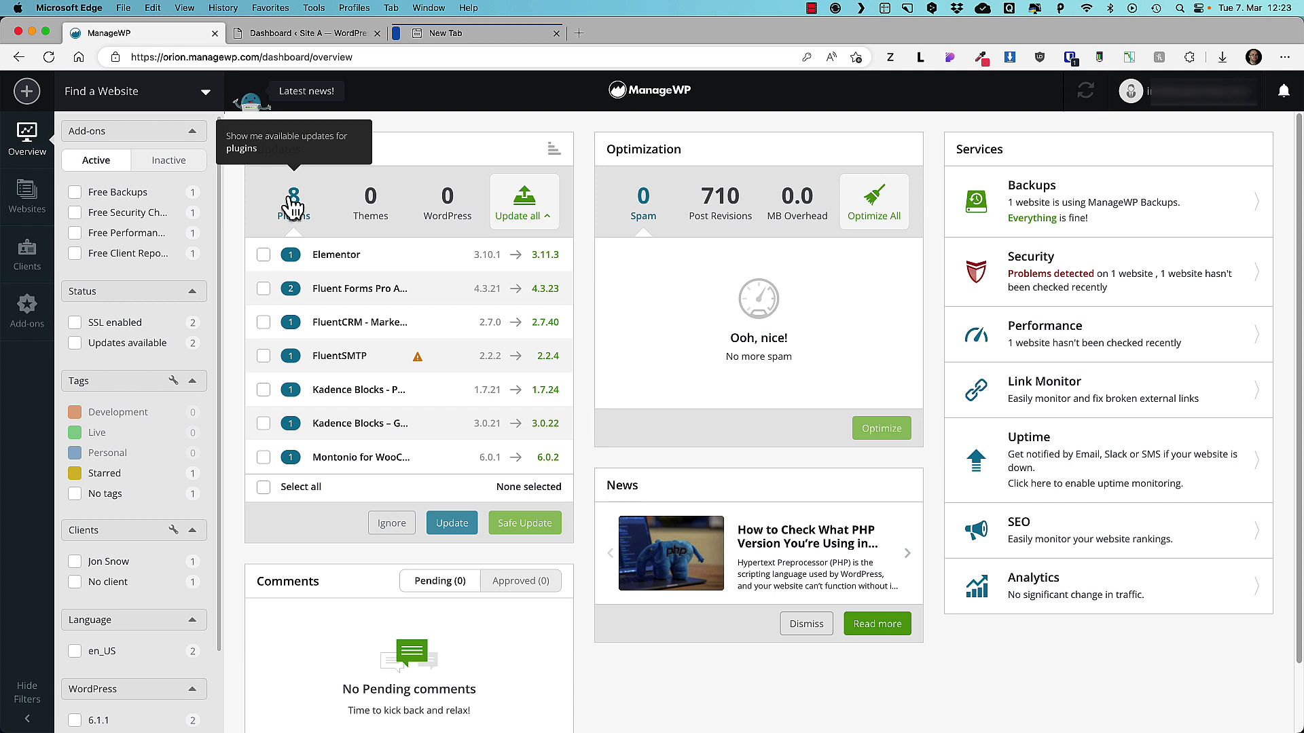
# Select and clear the eight plugin updates, then open and close Site A's WordPress admin from Websites.
pyautogui.click(264, 486)
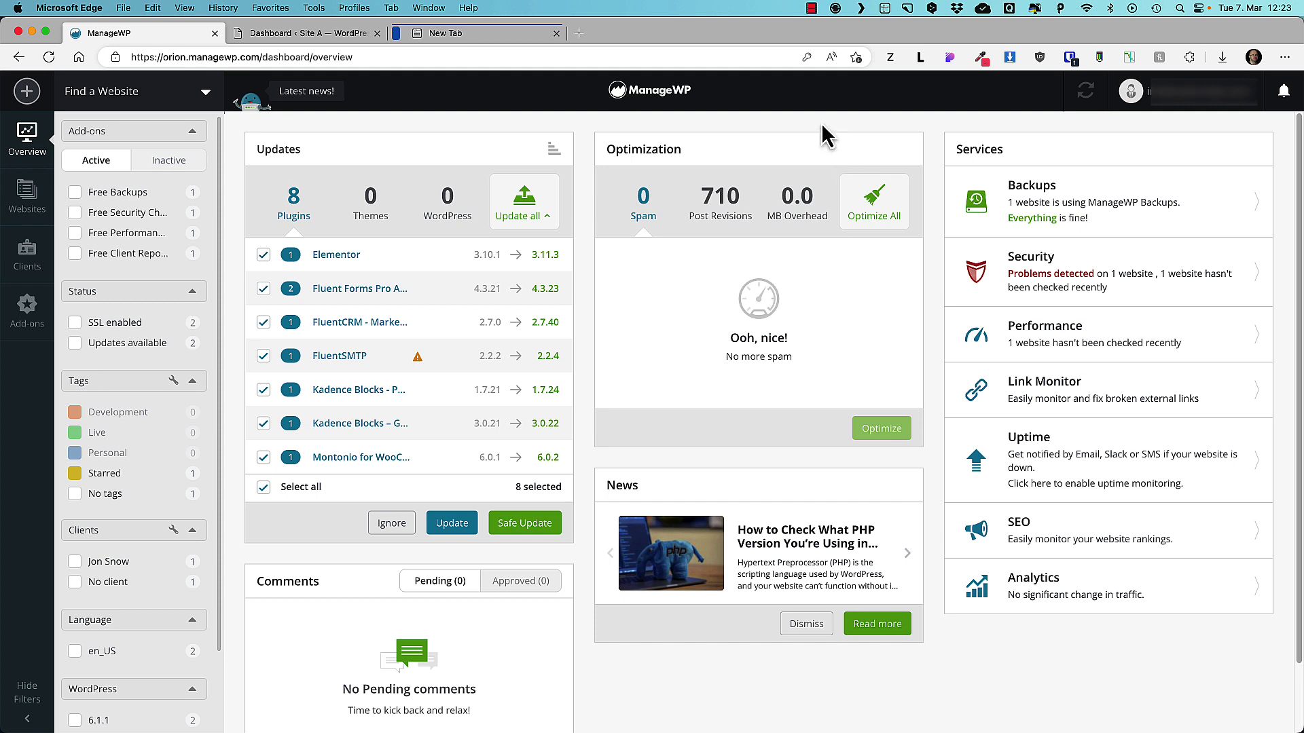
pyautogui.click(262, 490)
pyautogui.click(28, 194)
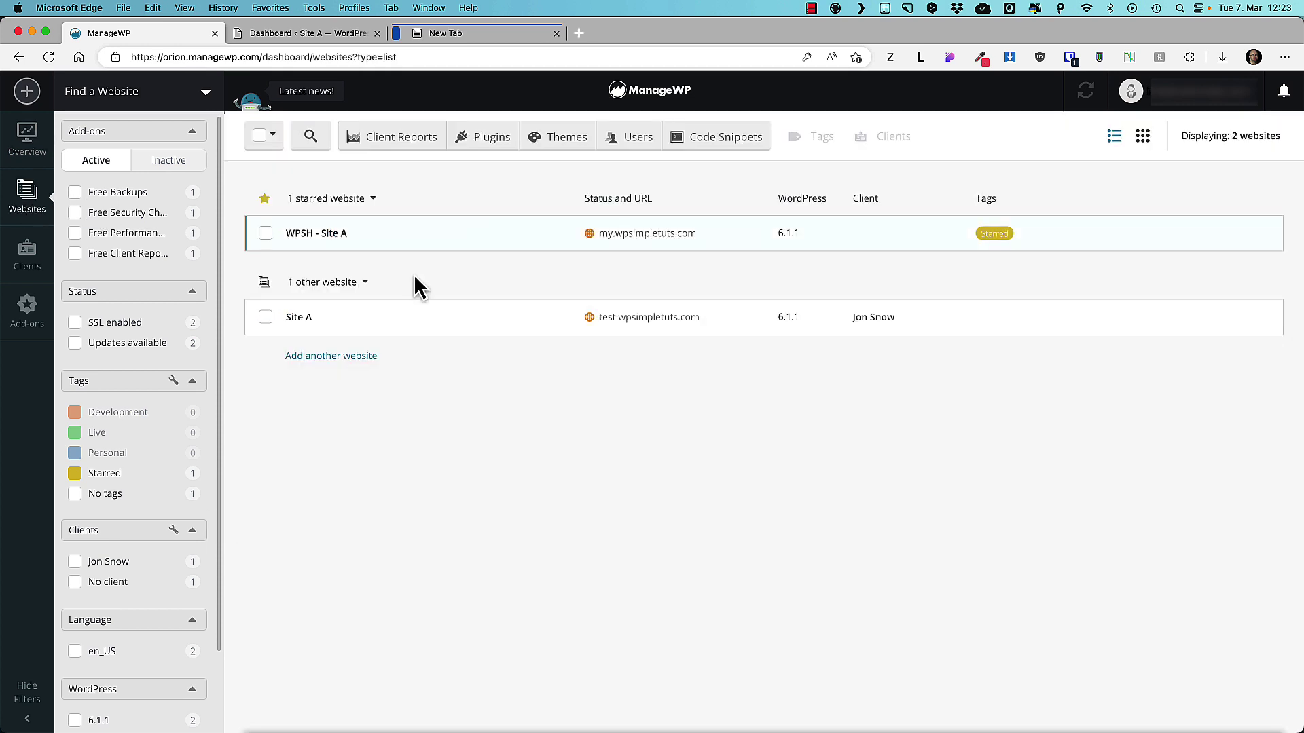
pyautogui.click(495, 318)
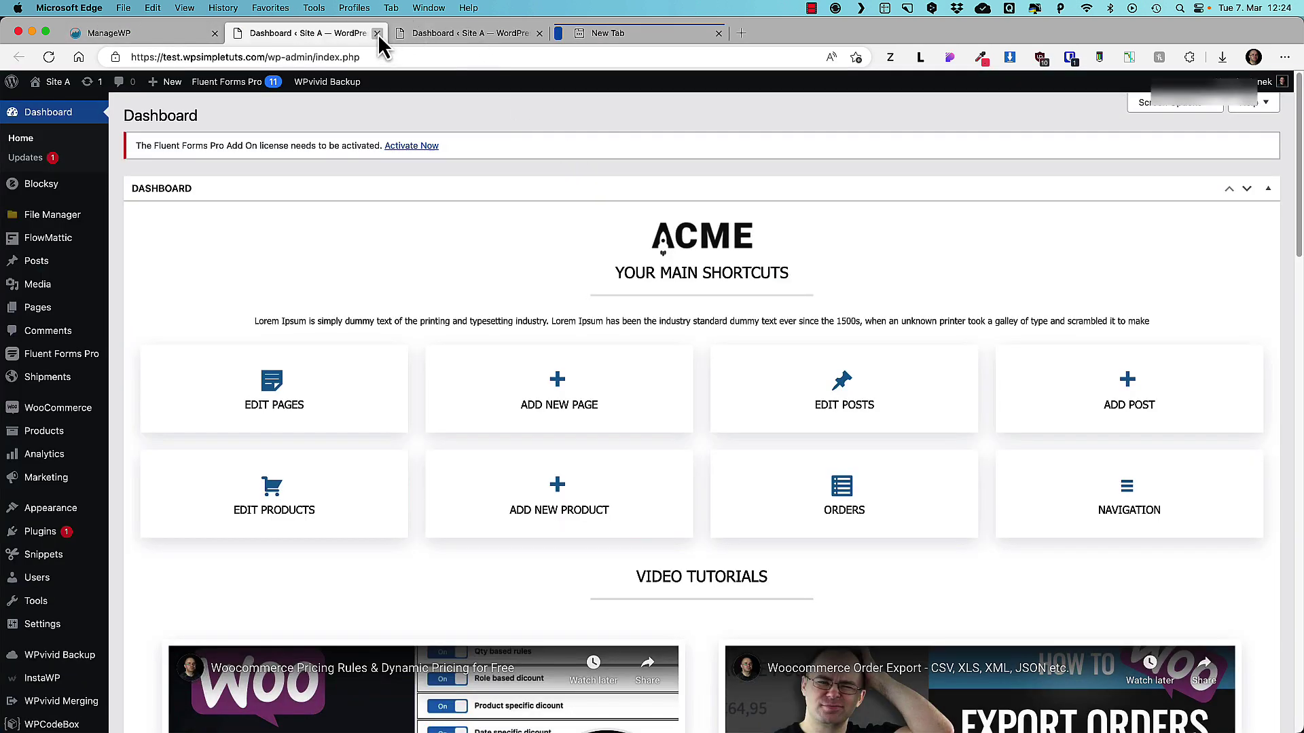
pyautogui.click(377, 33)
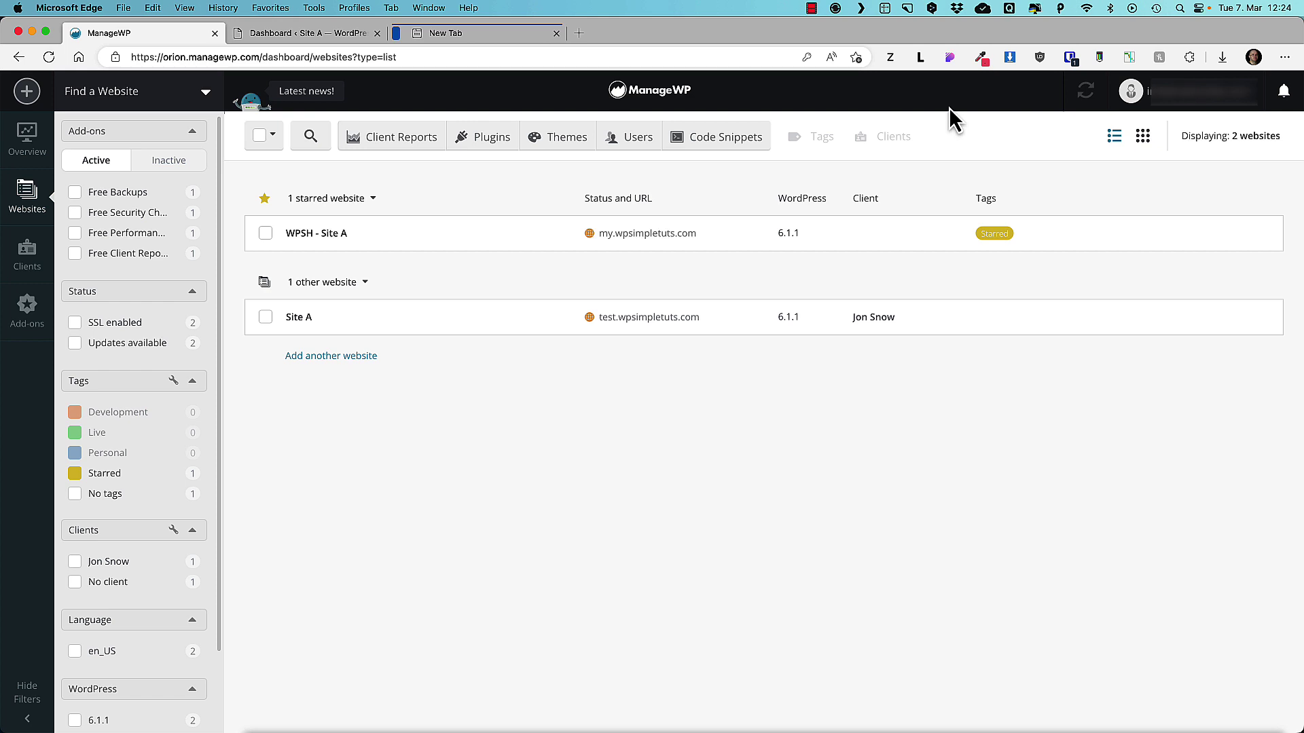